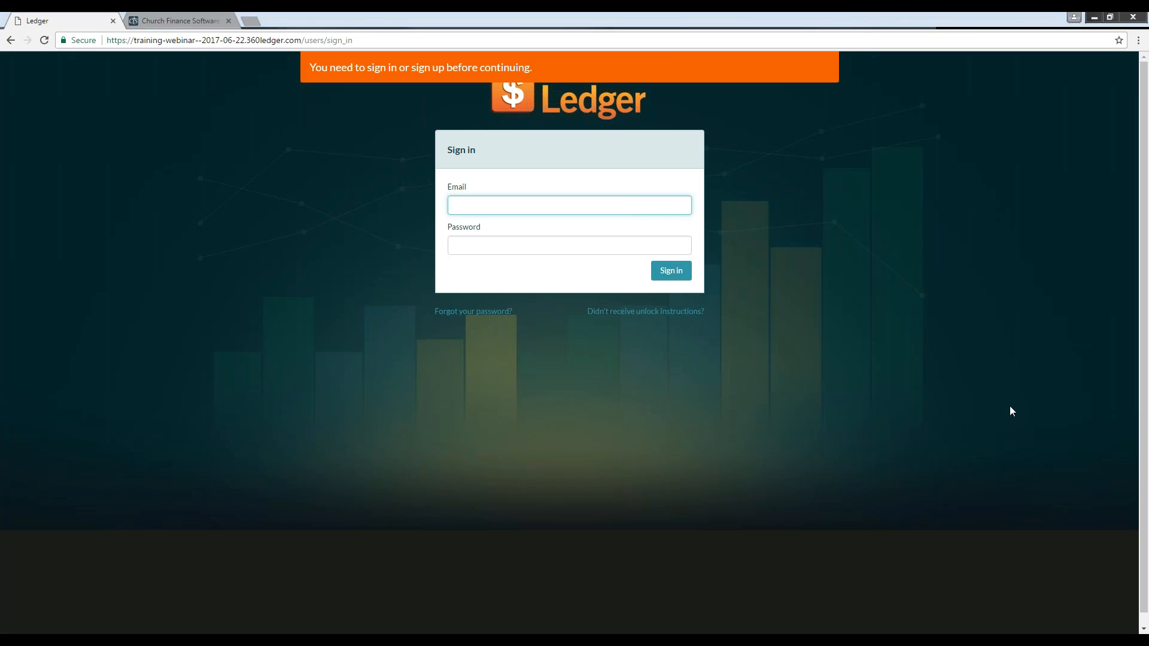
click(989, 395)
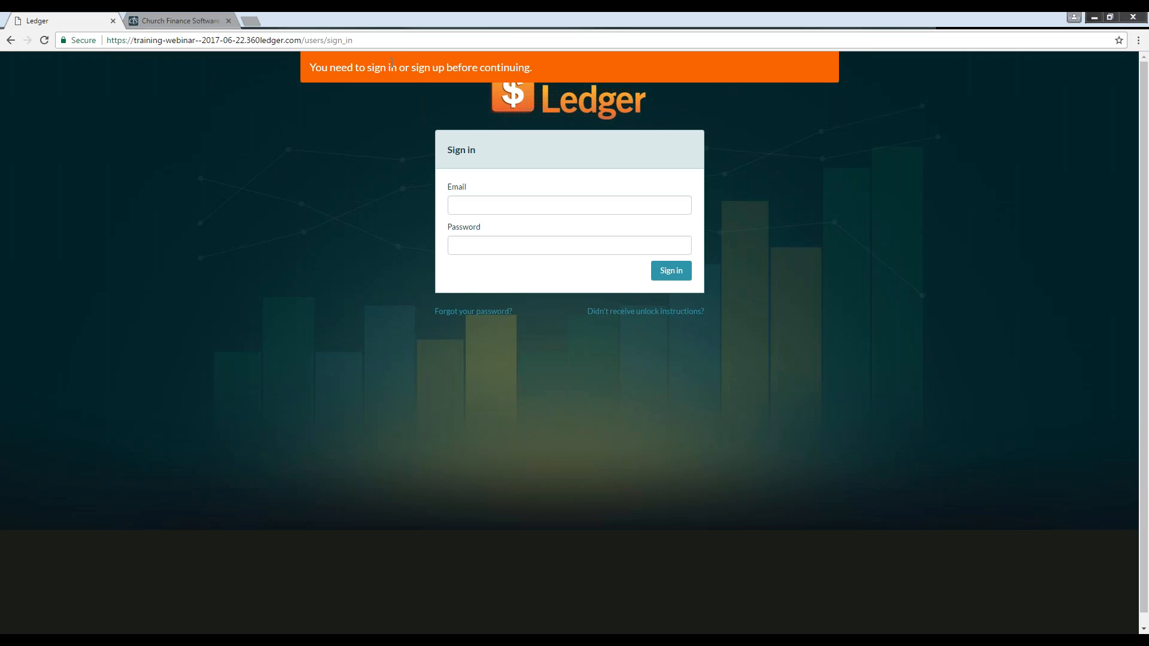
click(399, 40)
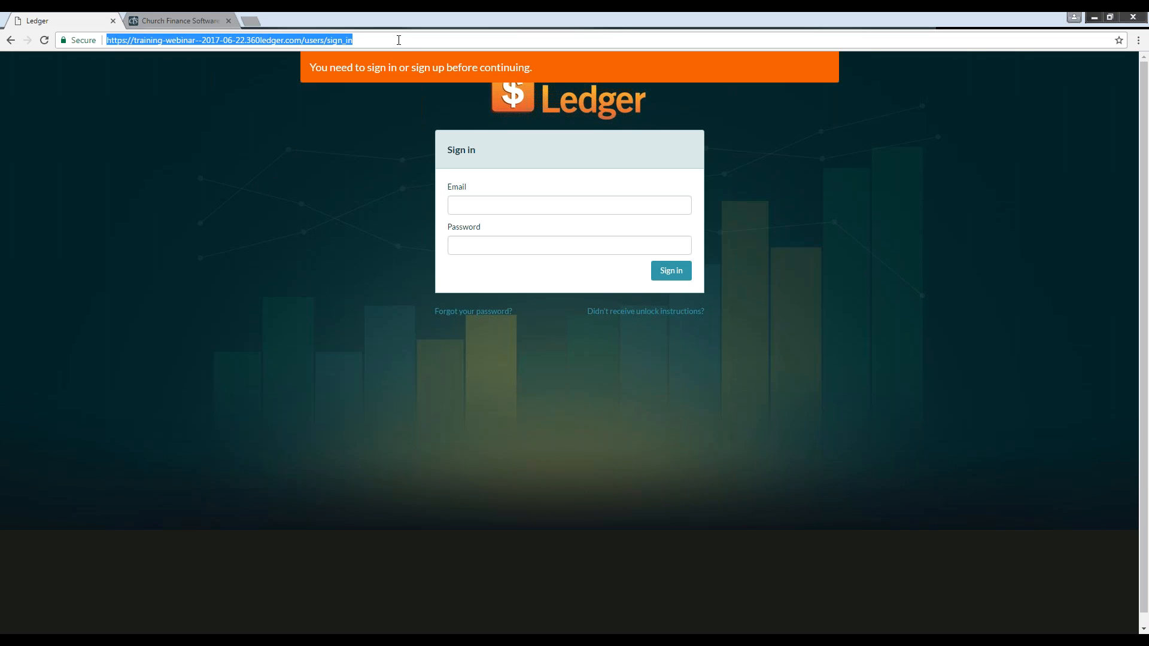
click(336, 140)
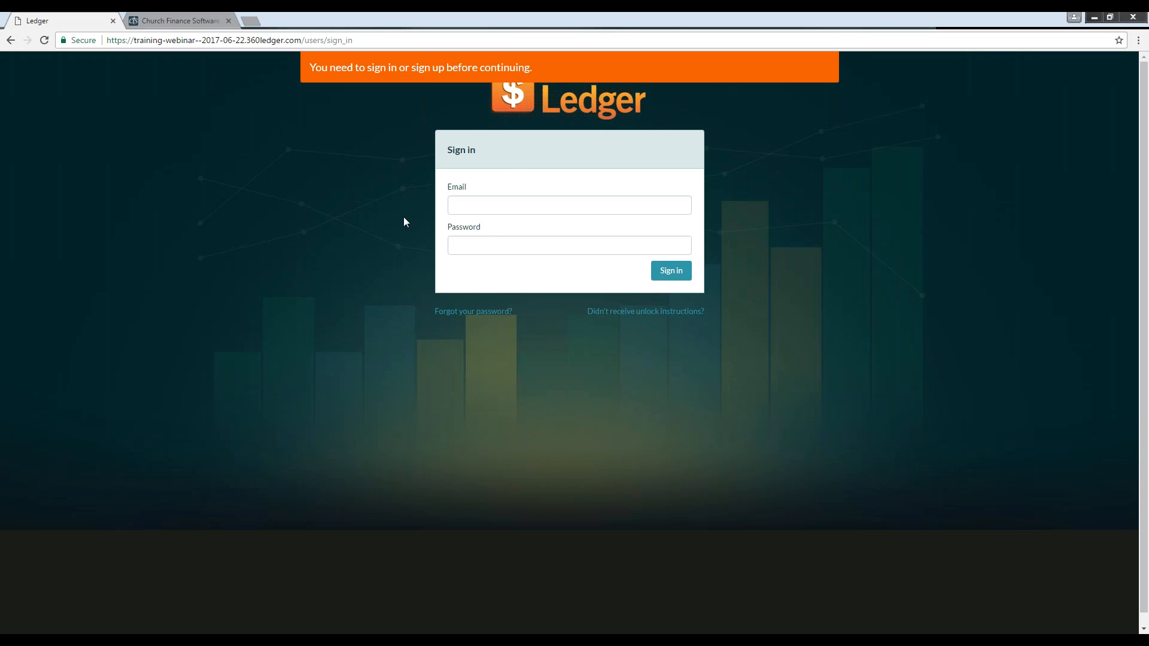
Step: Sign in to Ledger with the account e-mail address and password
click(471, 206)
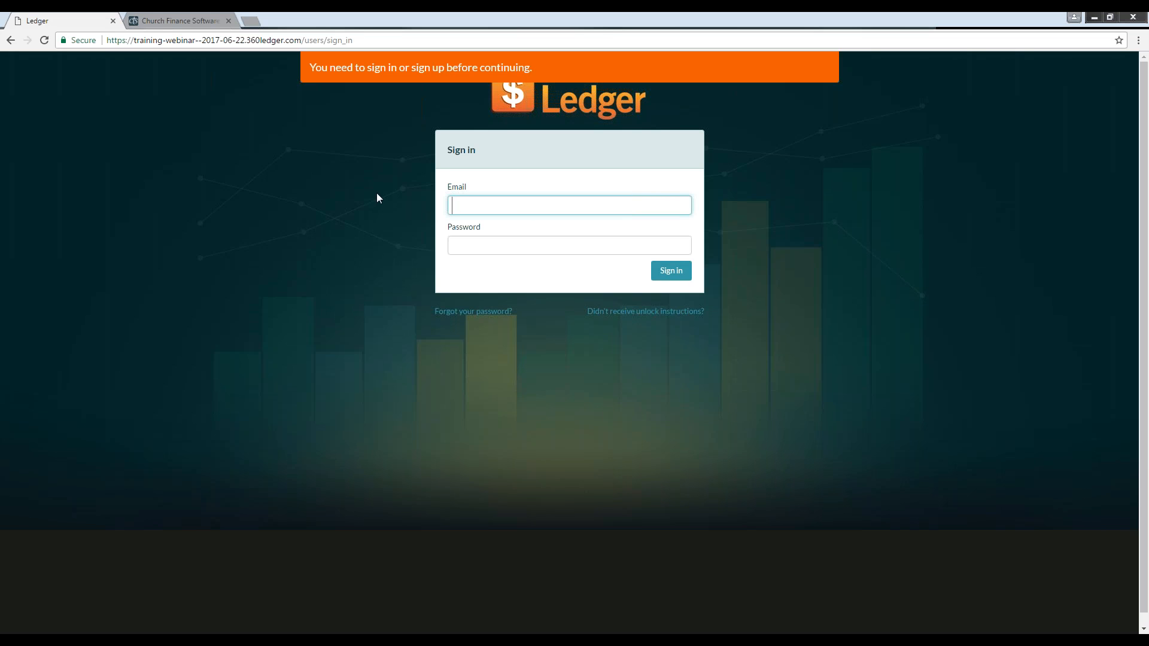
text(dave)
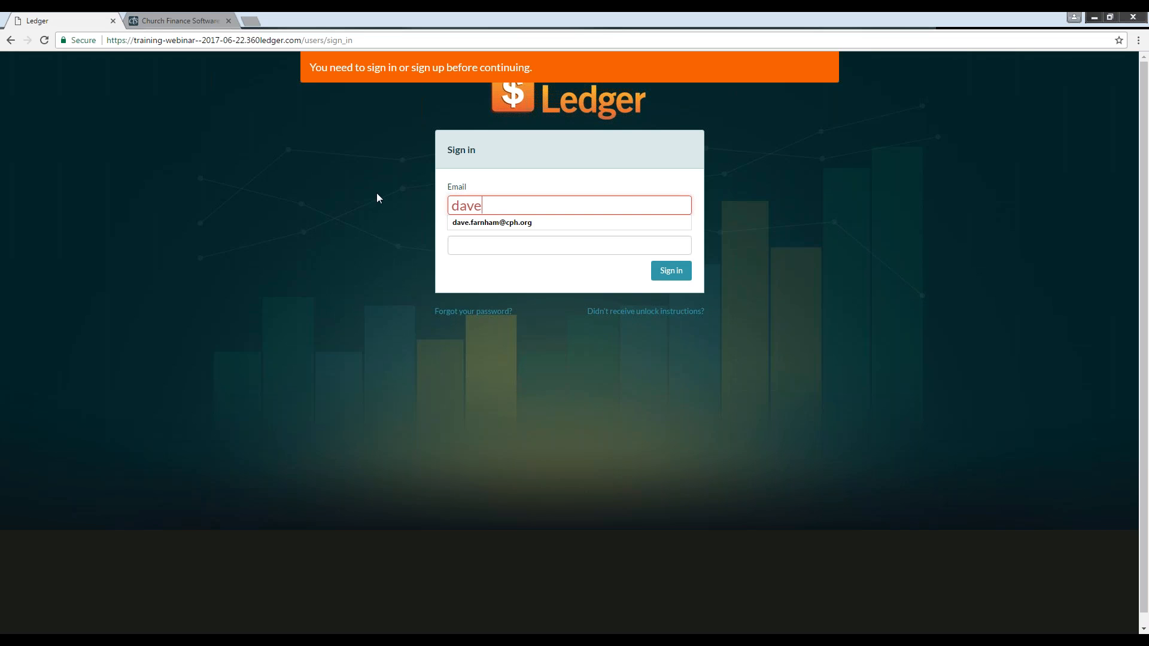
key(Down)
key(Return)
key(Tab)
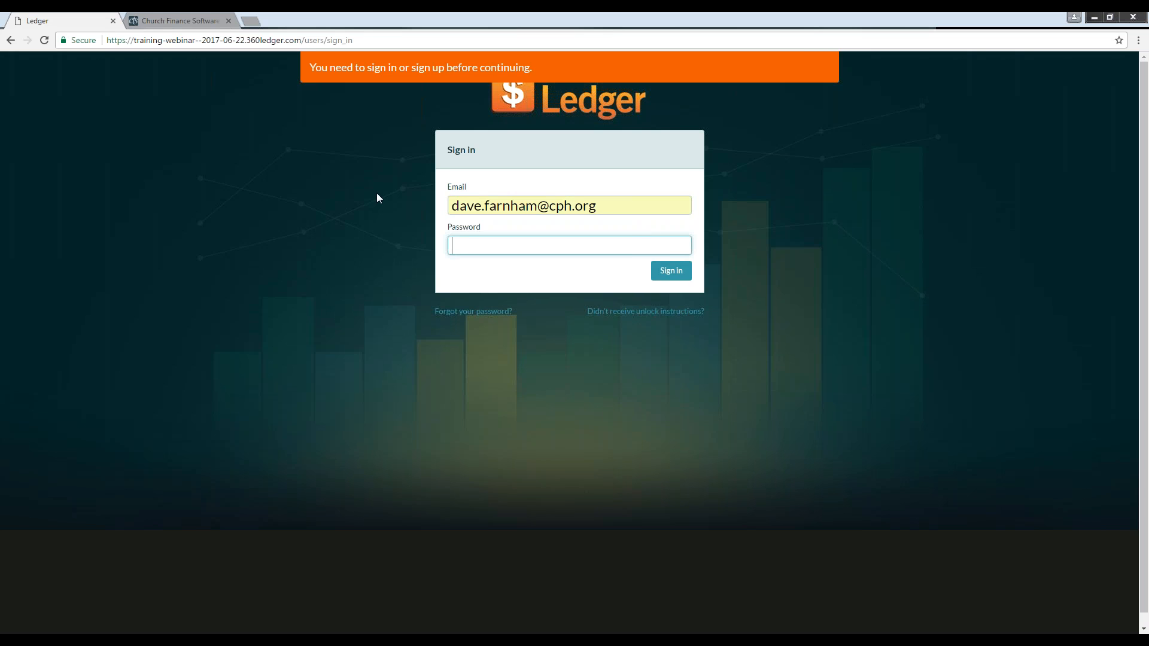
text(••••••••)
key(Return)
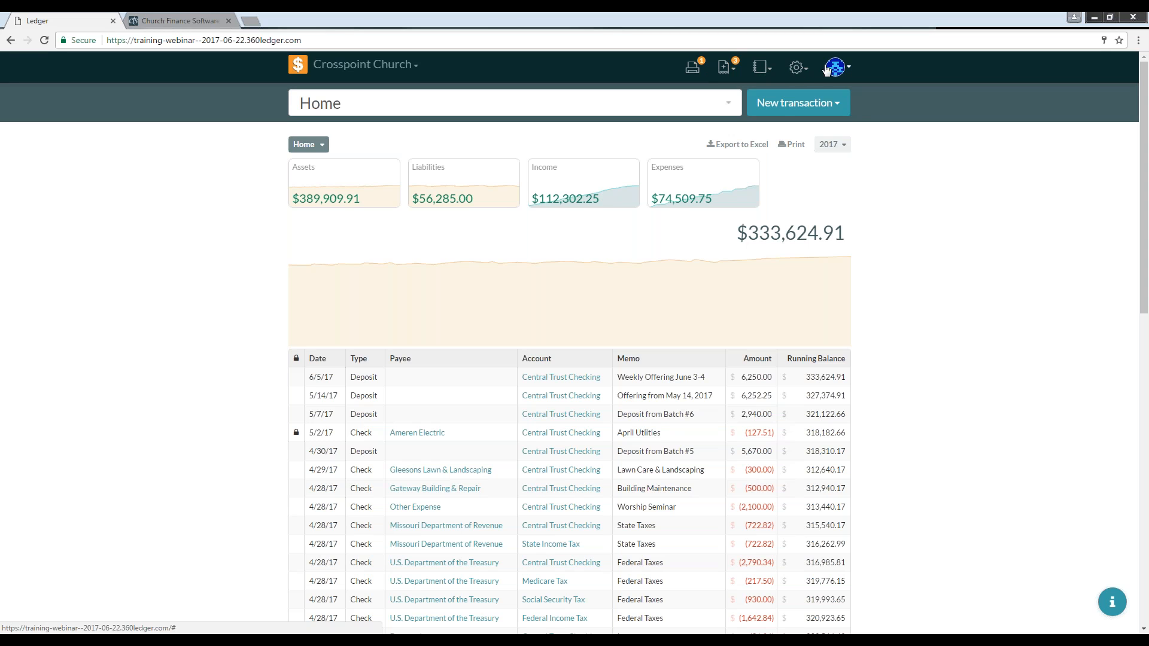
click(850, 70)
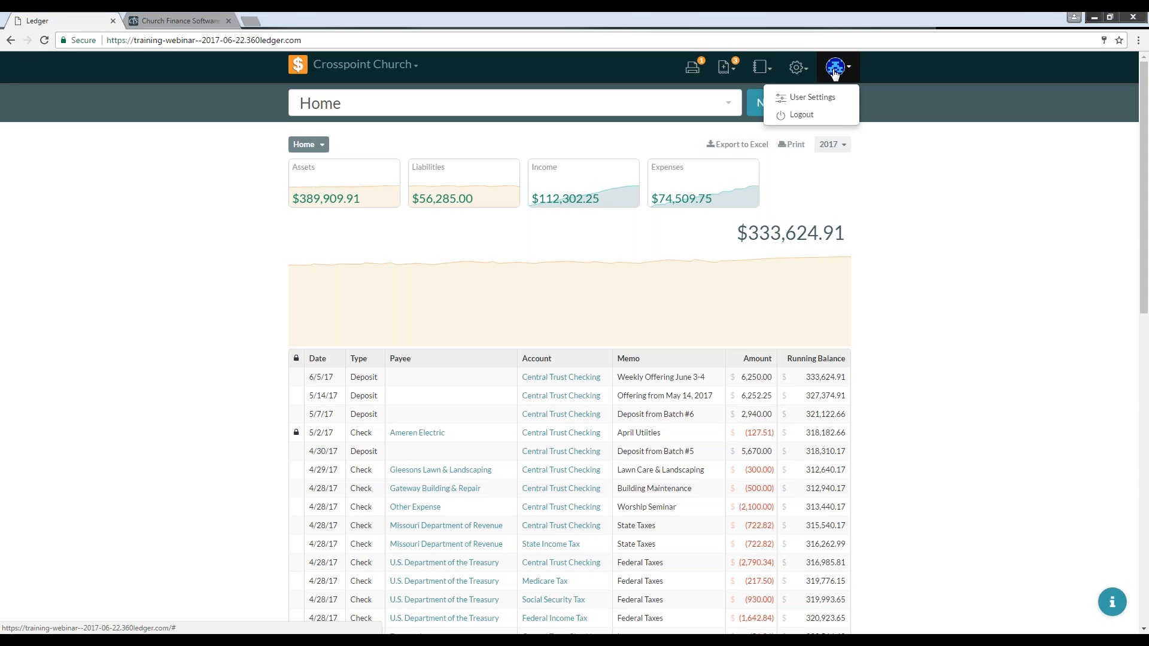
click(841, 73)
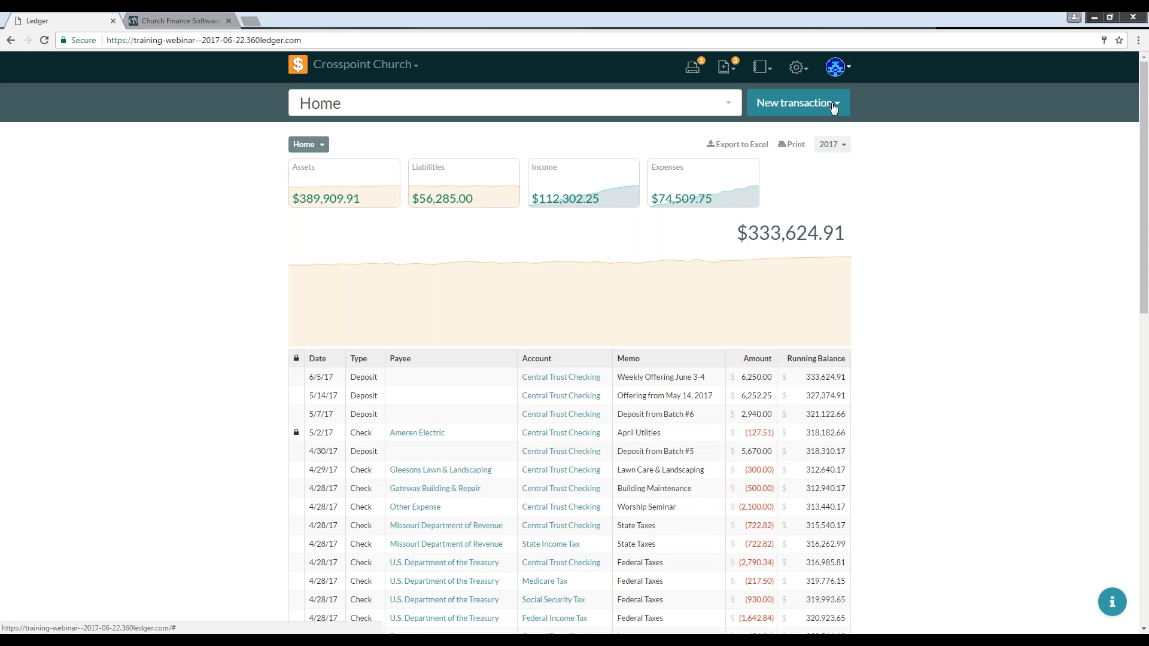
click(835, 105)
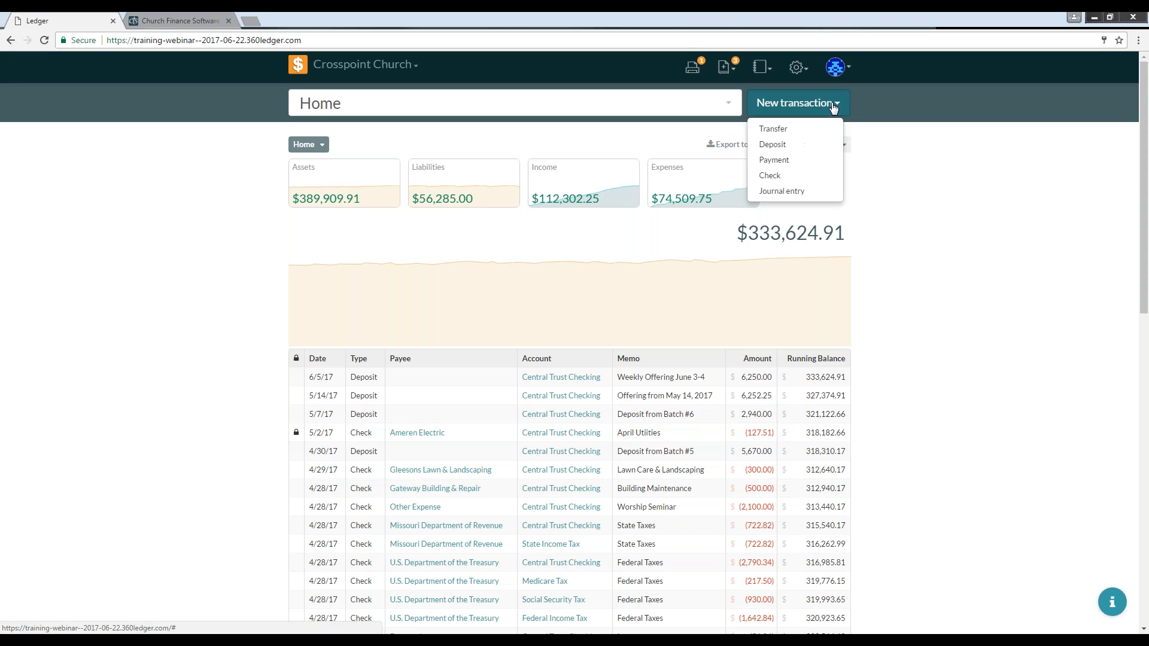
click(835, 105)
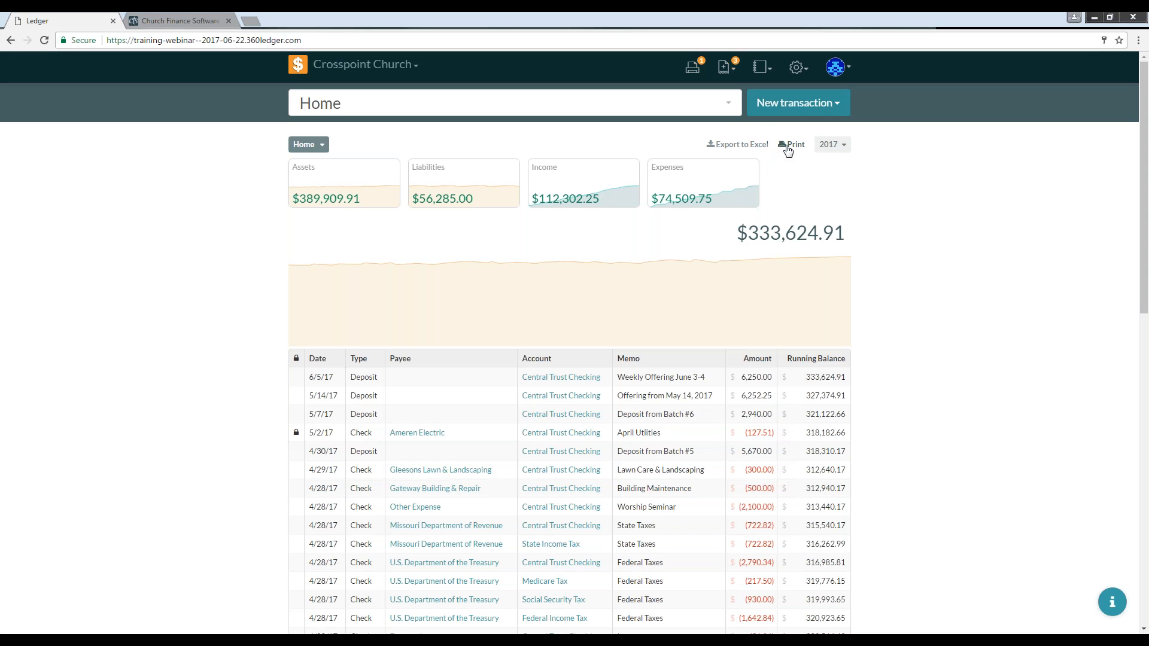
Step: Switch the dashboard's date range to Q1 2017 and back to the full year 2017
click(840, 149)
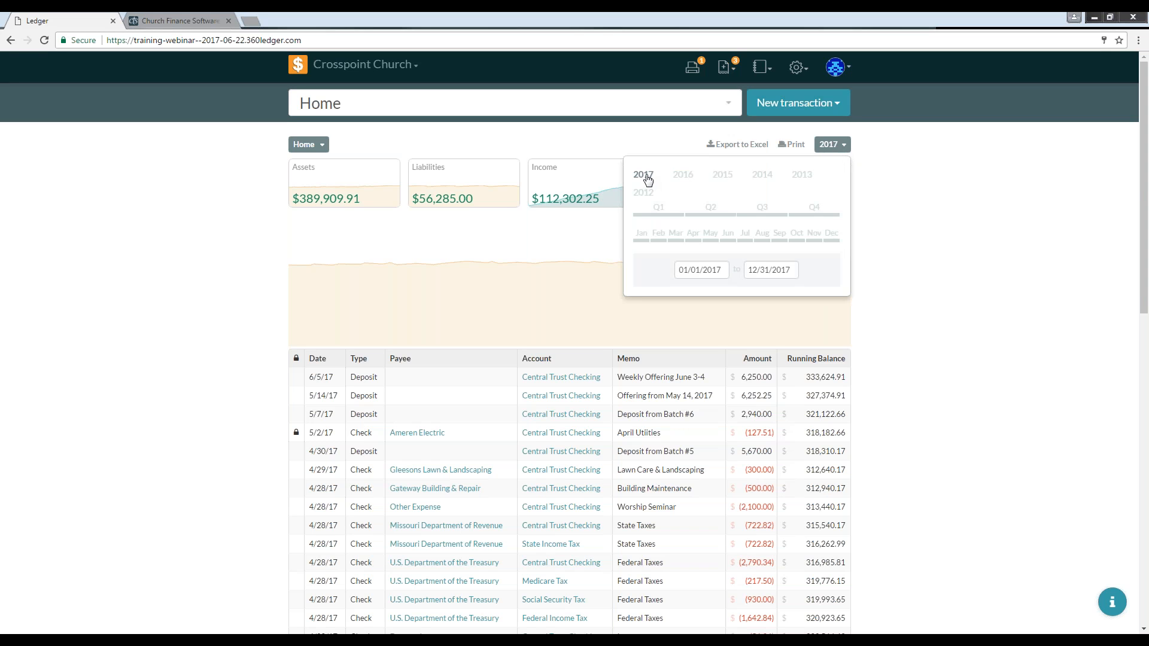
click(662, 208)
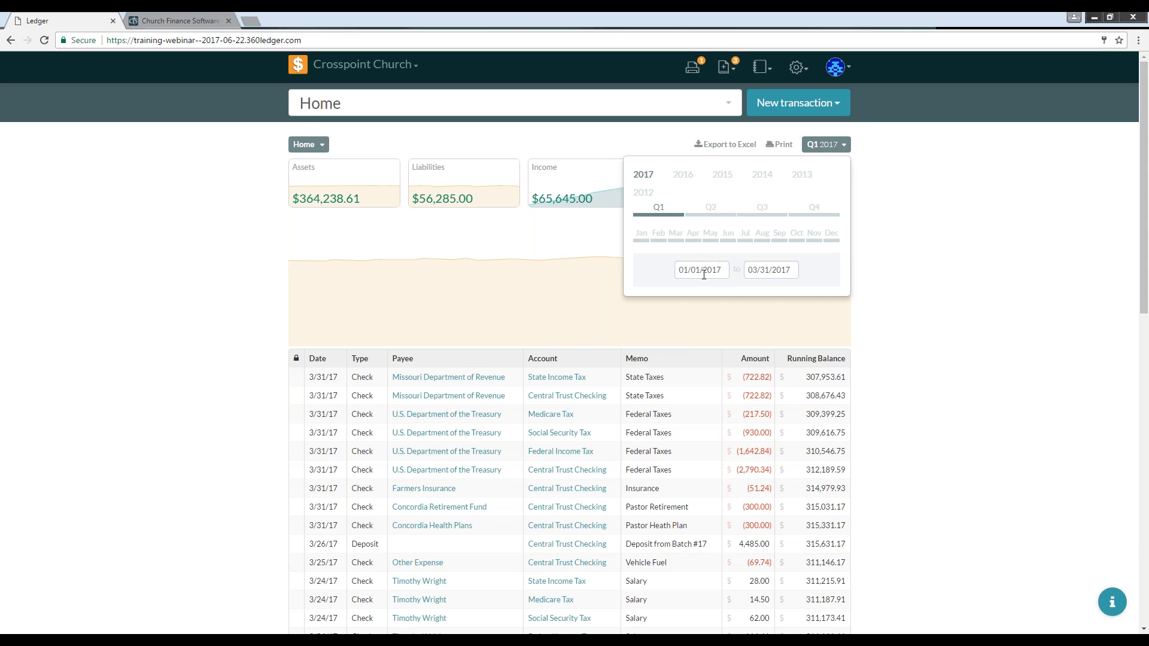
click(644, 175)
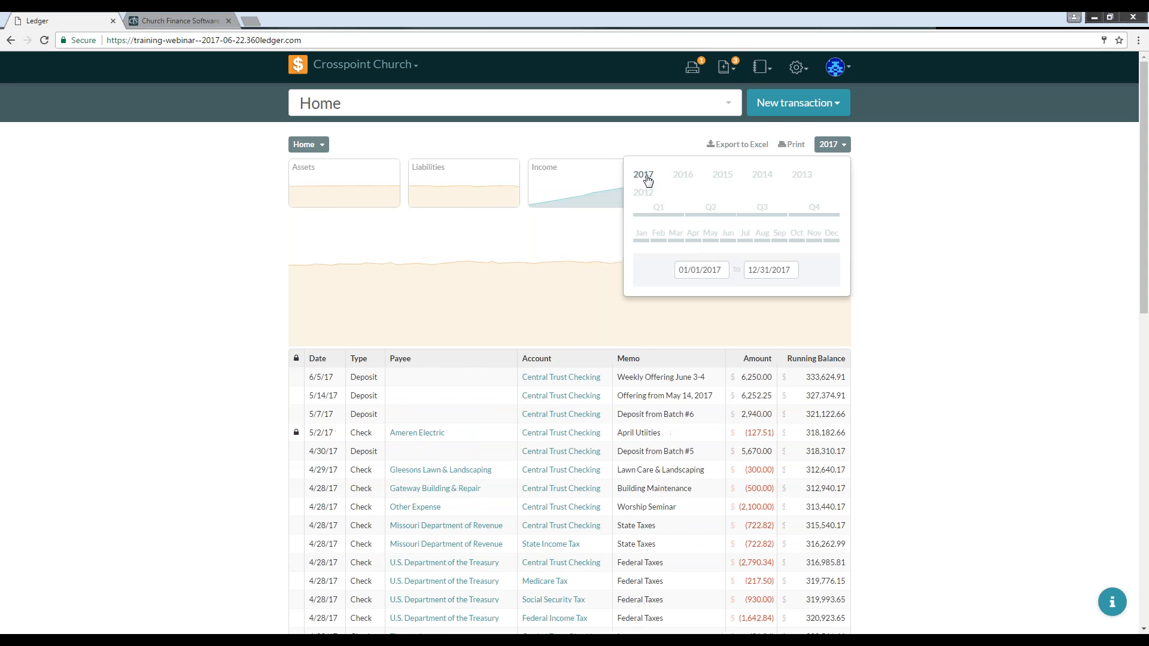
click(839, 146)
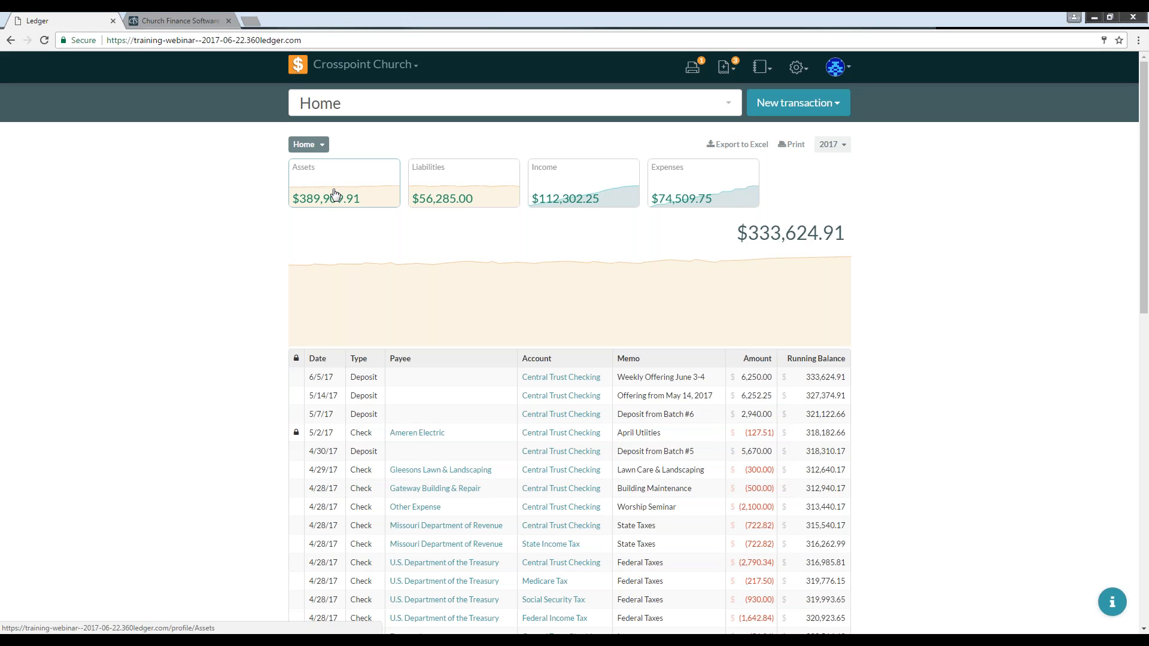
Step: Scroll through the home transaction register
mouse_move(351, 264)
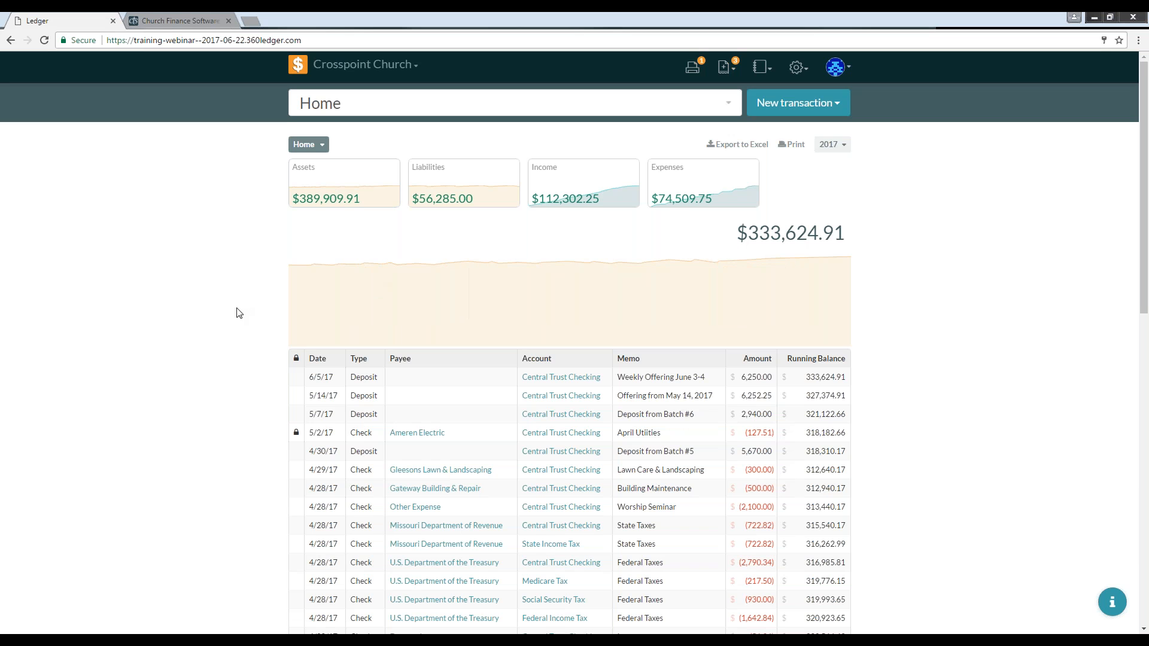
scroll(235, 315, down, 6)
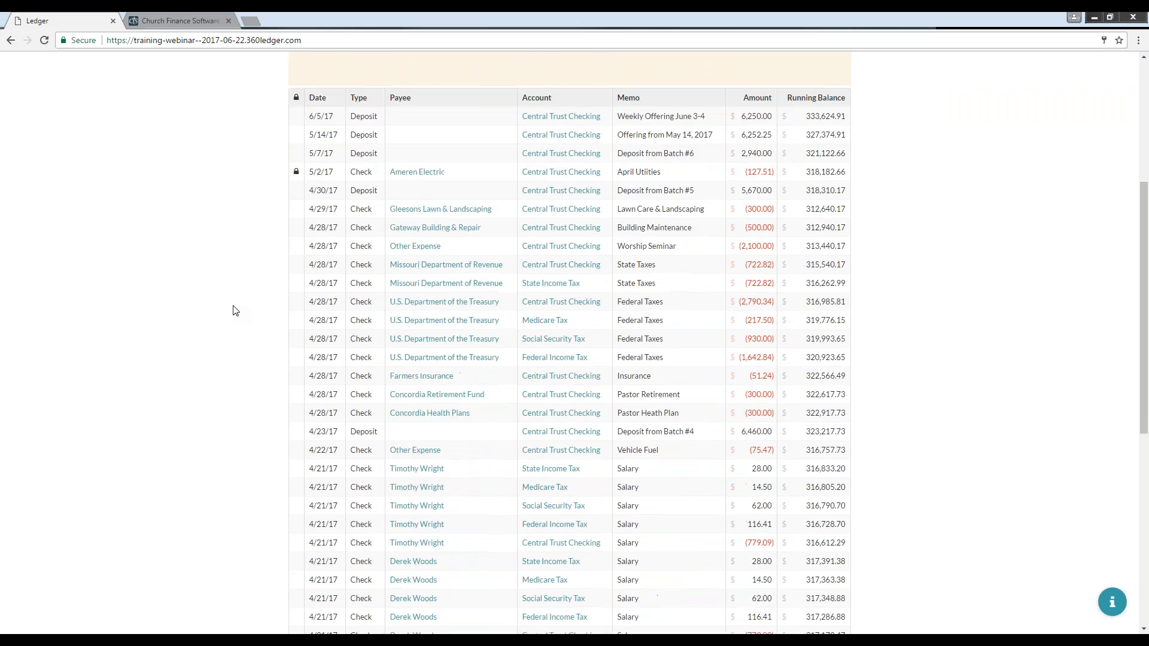
scroll(234, 310, down, 6)
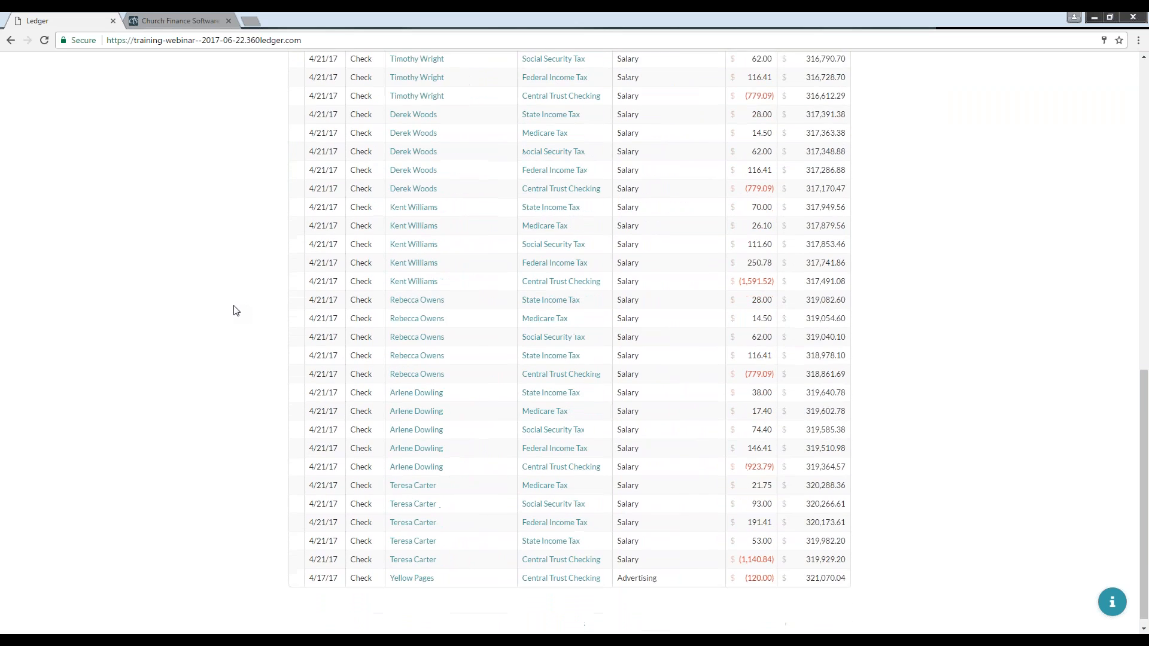
scroll(234, 311, down, 3)
scroll(235, 310, up, 15)
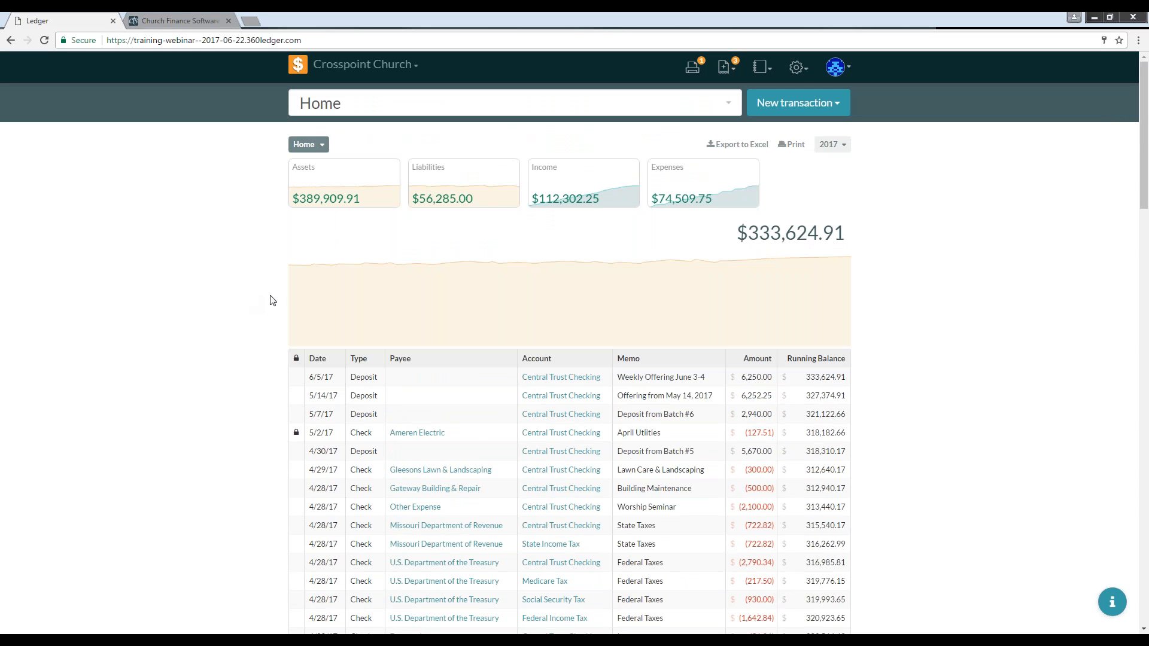
Step: Visit the General settings page, then open the Books settings list
click(797, 69)
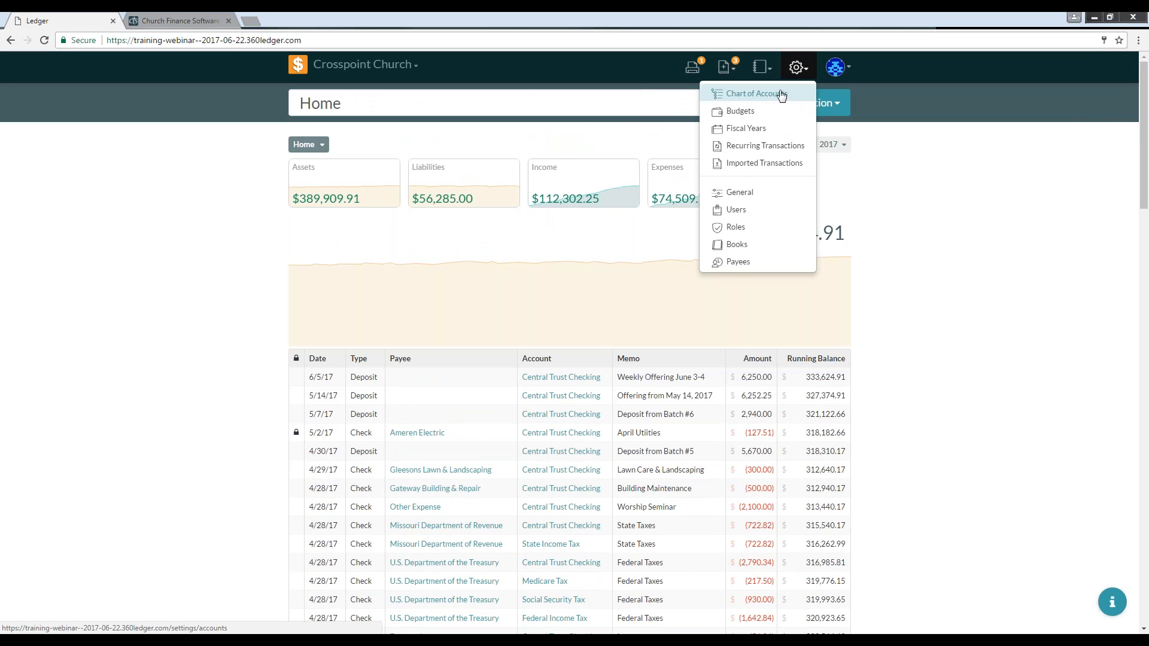
click(748, 194)
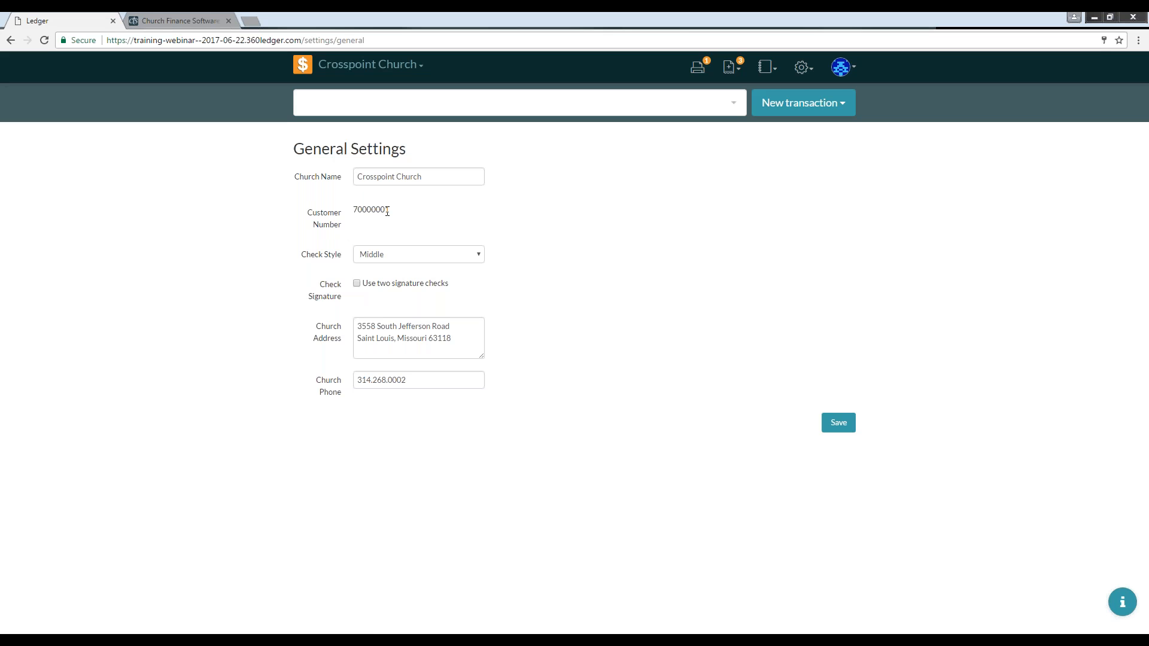
click(806, 70)
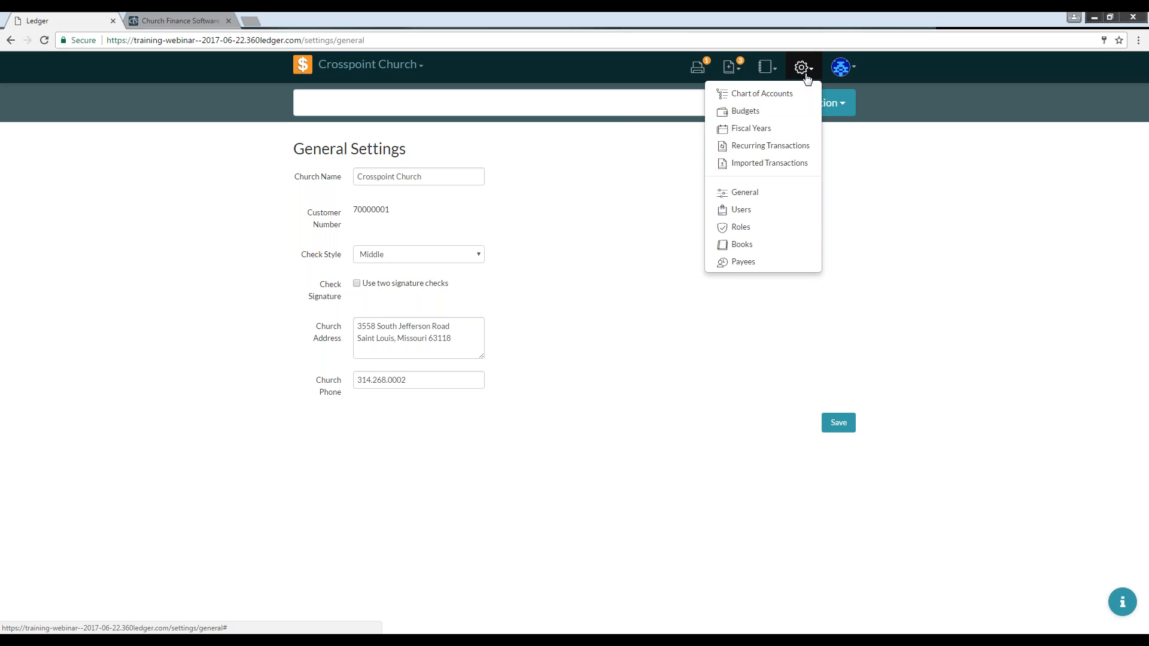
click(739, 251)
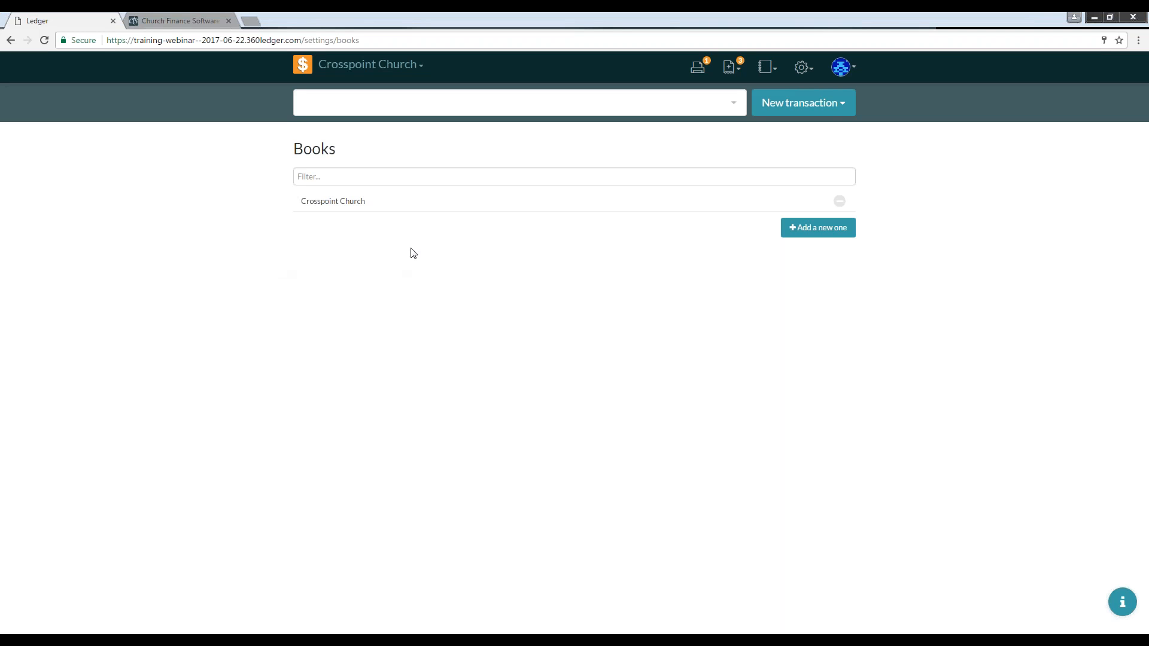
click(799, 234)
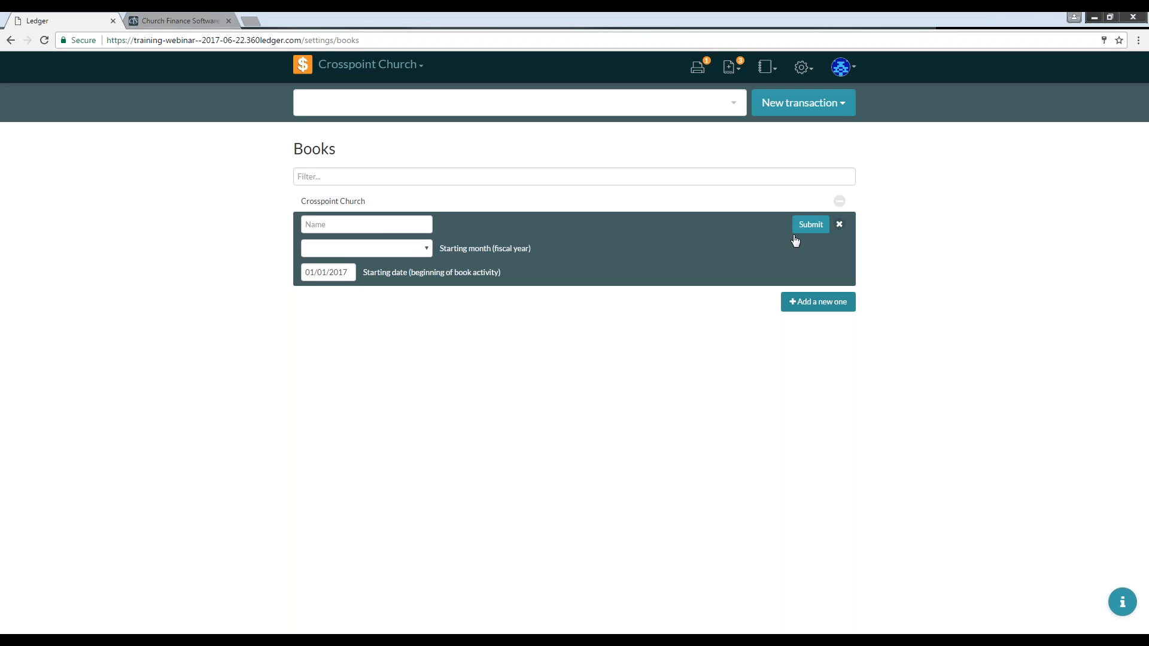
click(363, 226)
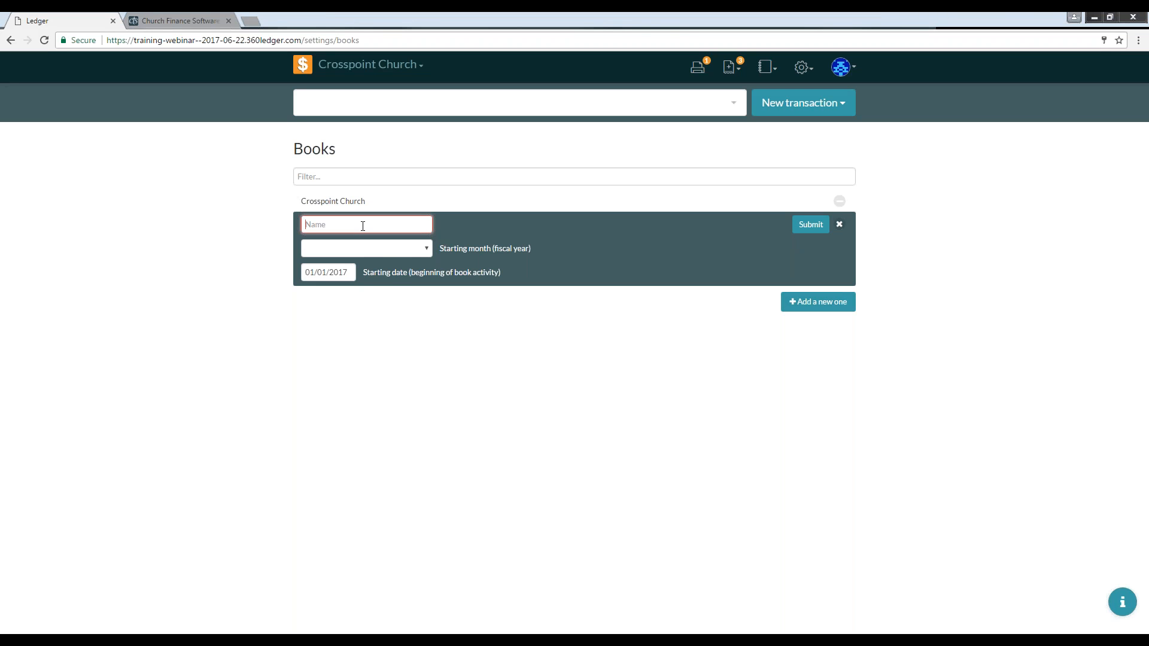
text(C)
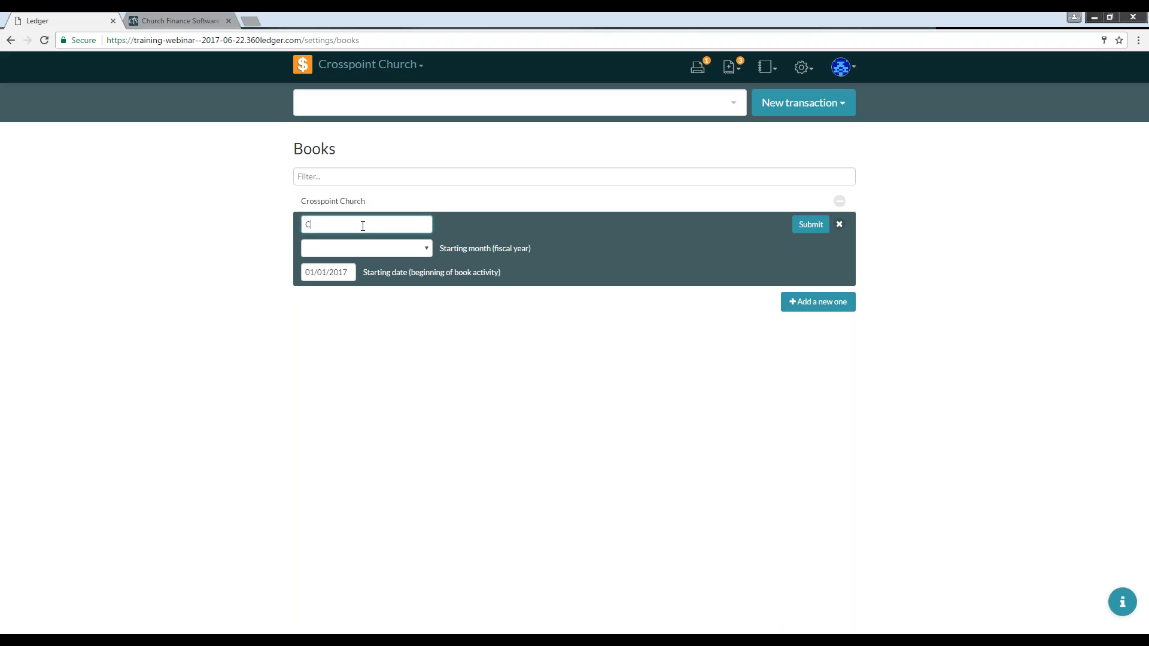
text(rosspoijn)
text( Preschool)
click(428, 256)
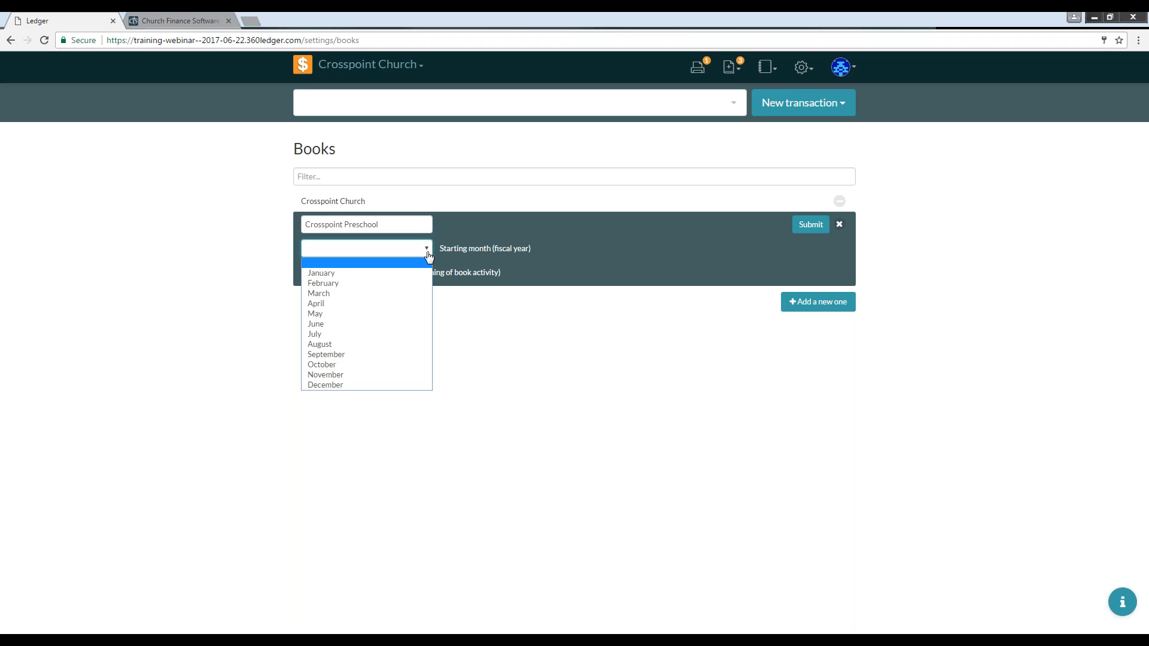
click(375, 273)
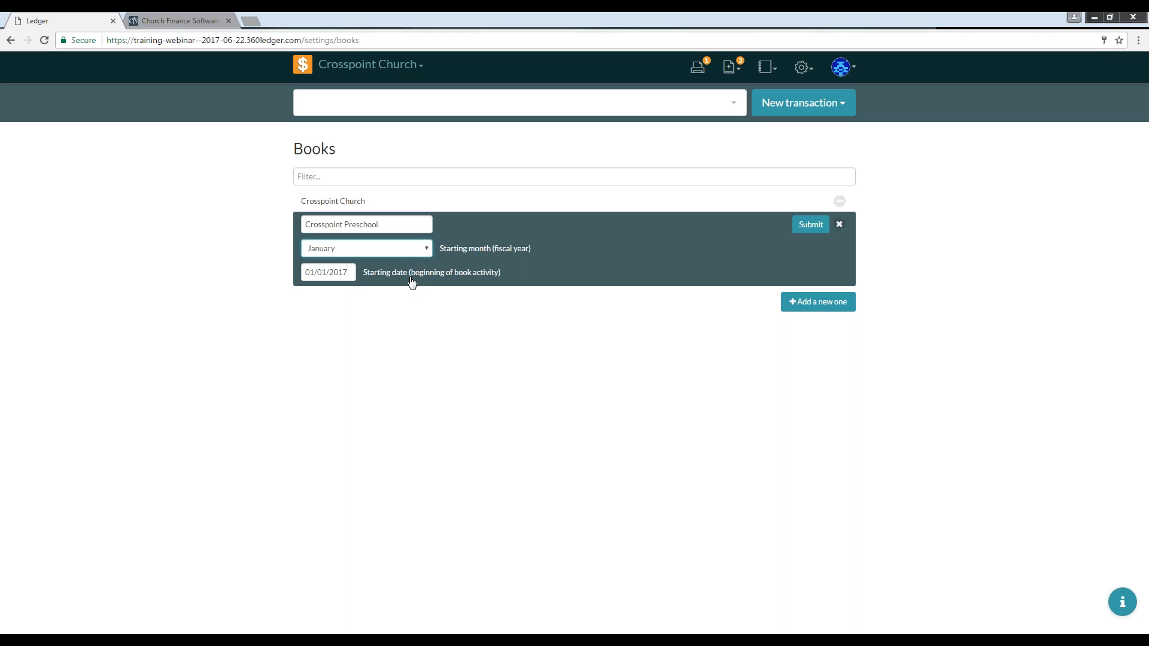
click(805, 308)
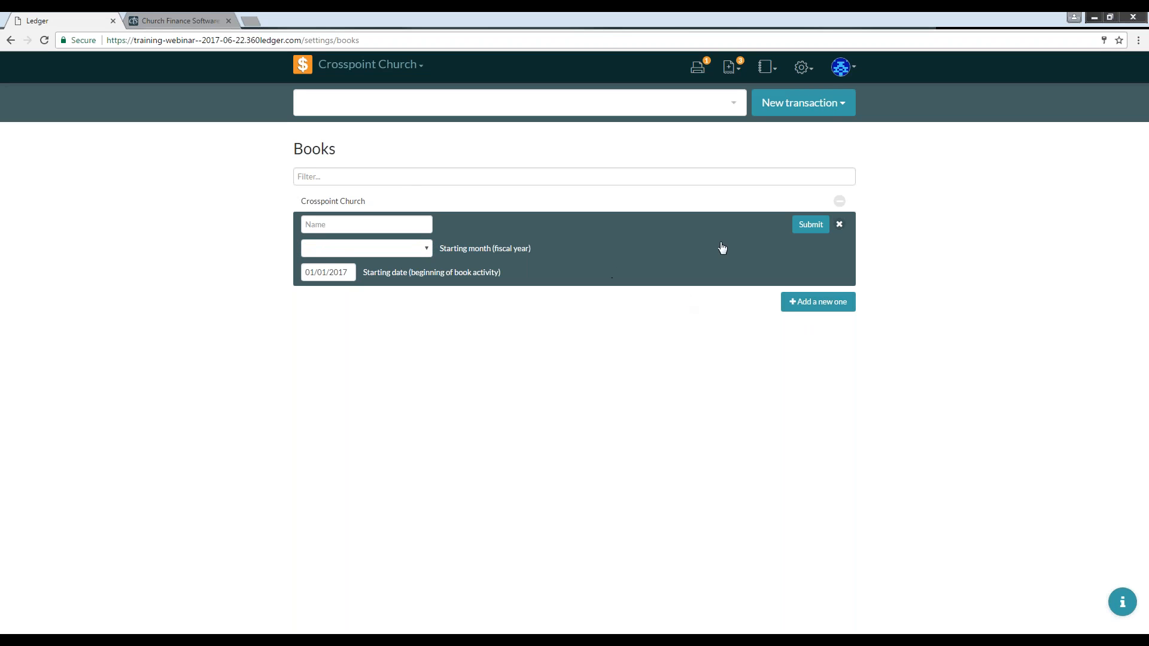
Step: Add a new book named Crosspoint Preschool with January as its fiscal starting month
click(366, 225)
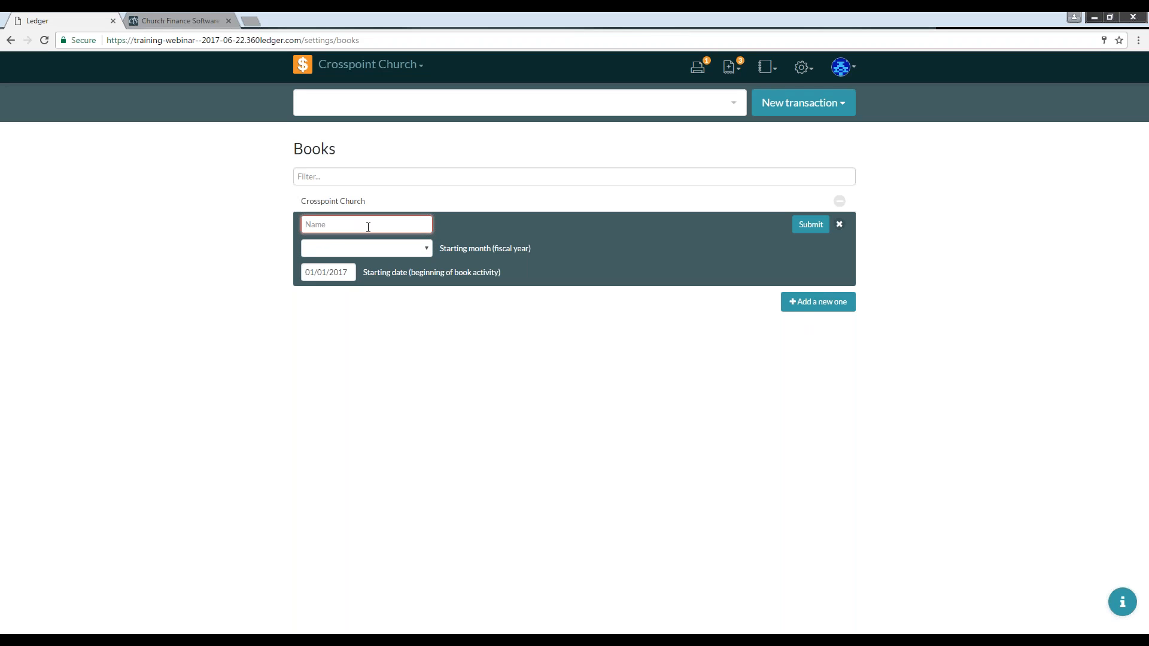
text(C)
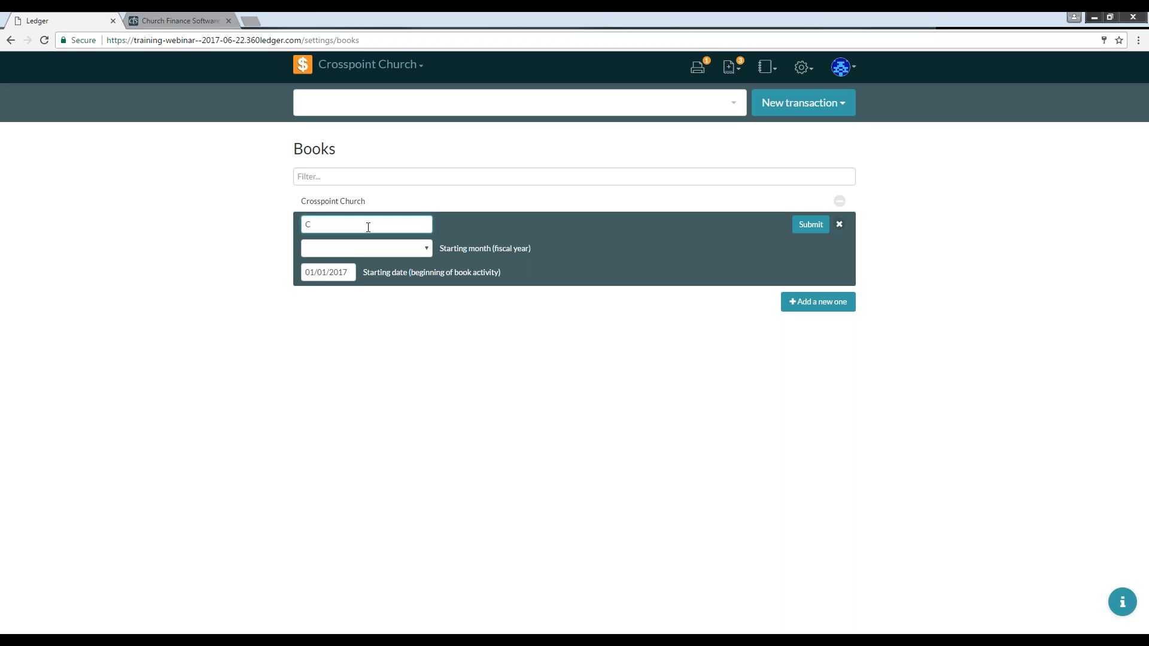
text(rossipoint Preschool)
click(426, 249)
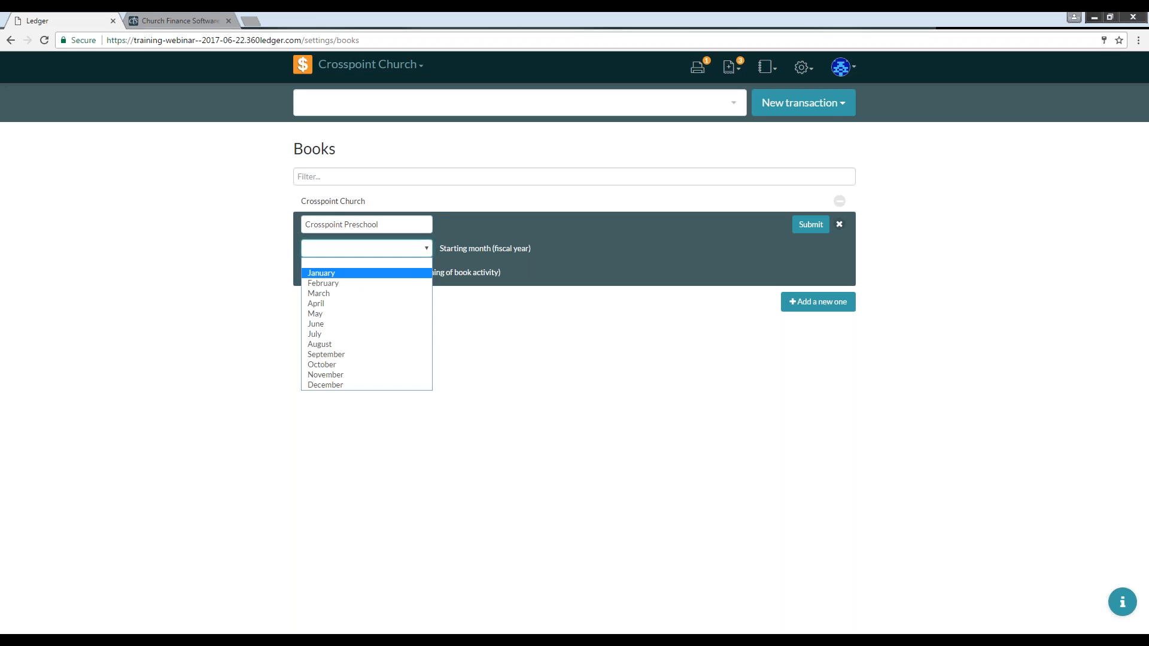
click(390, 274)
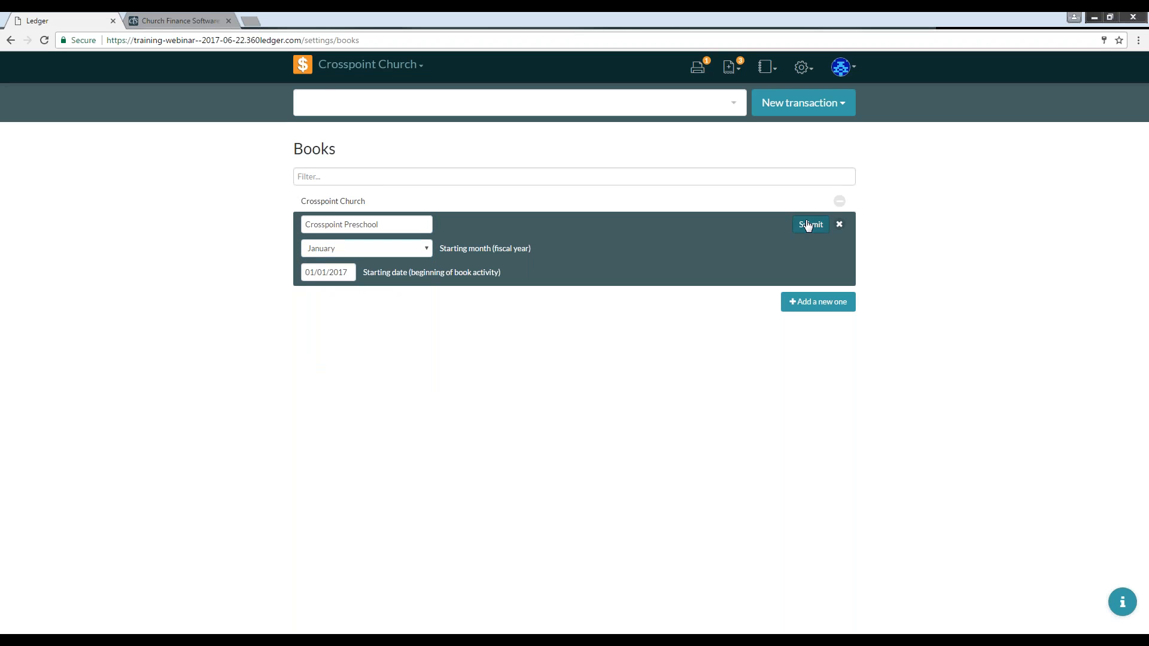
key(Return)
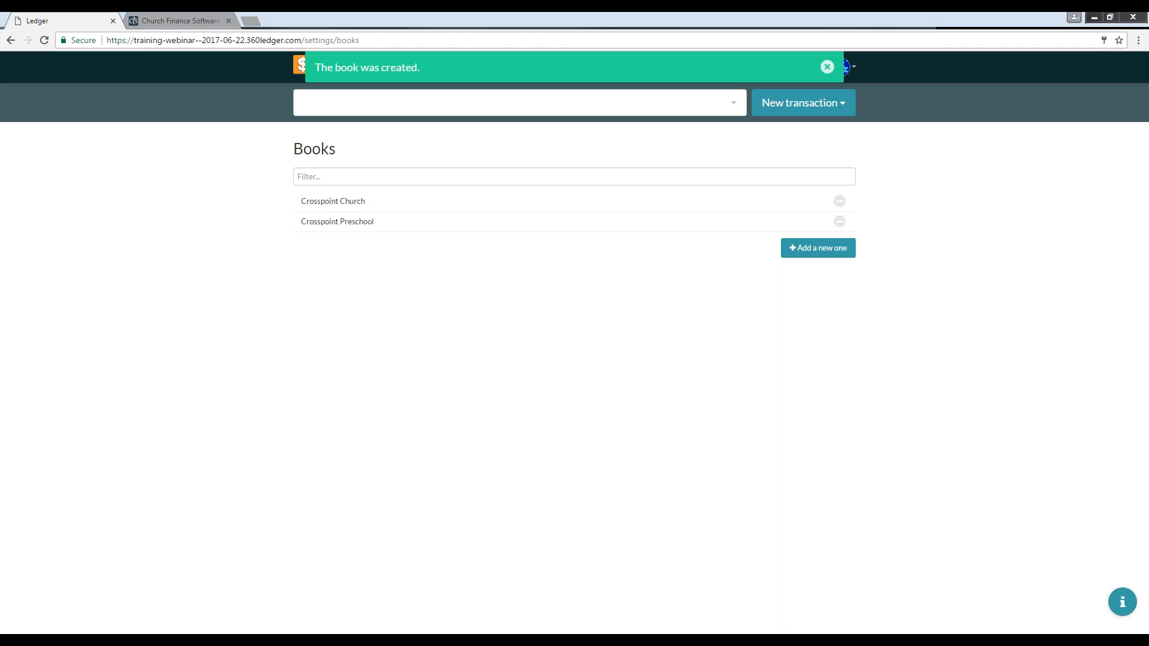
click(826, 69)
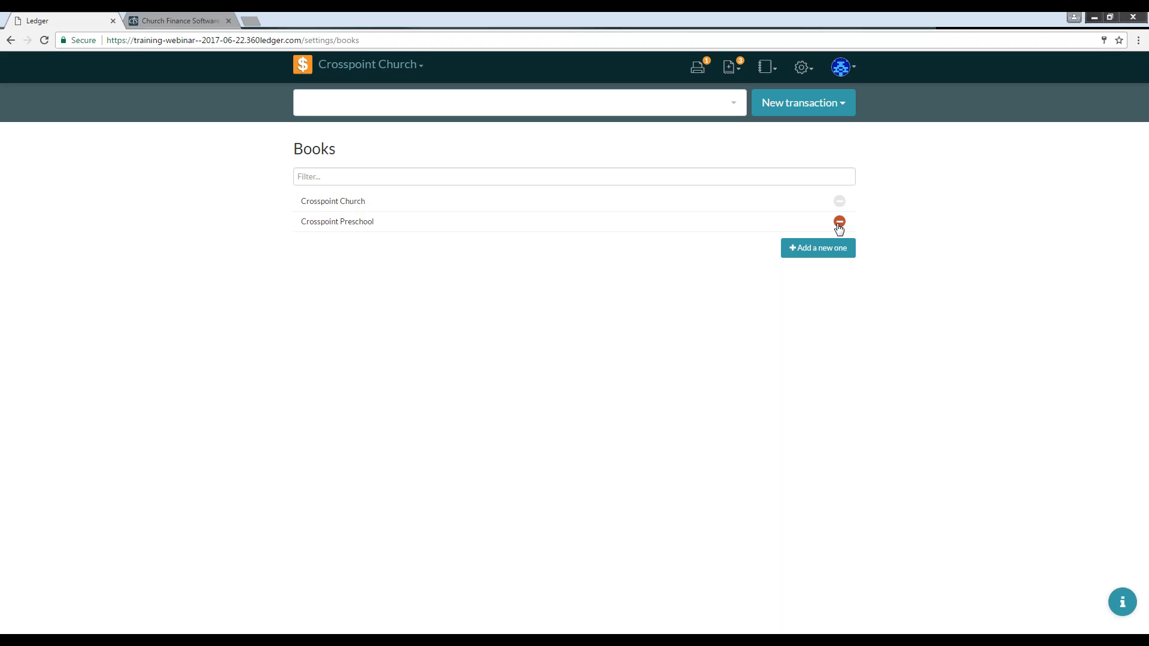
Step: Try to switch to the Crosspoint Preschool book, then open the Fiscal Years settings page
click(421, 67)
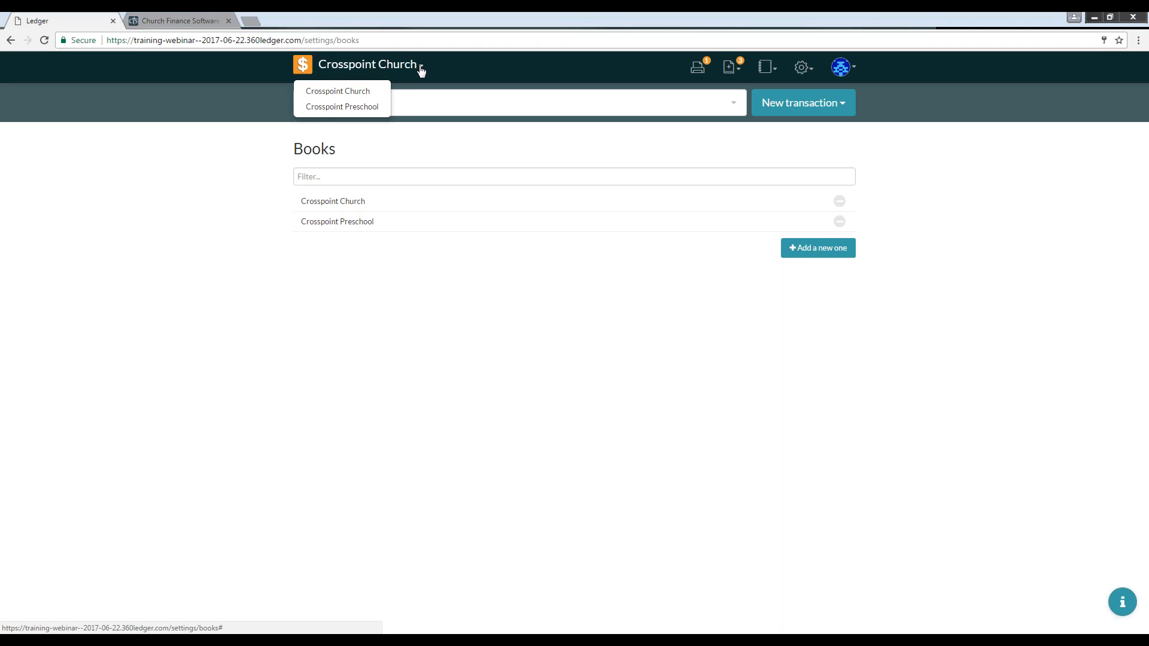
click(349, 112)
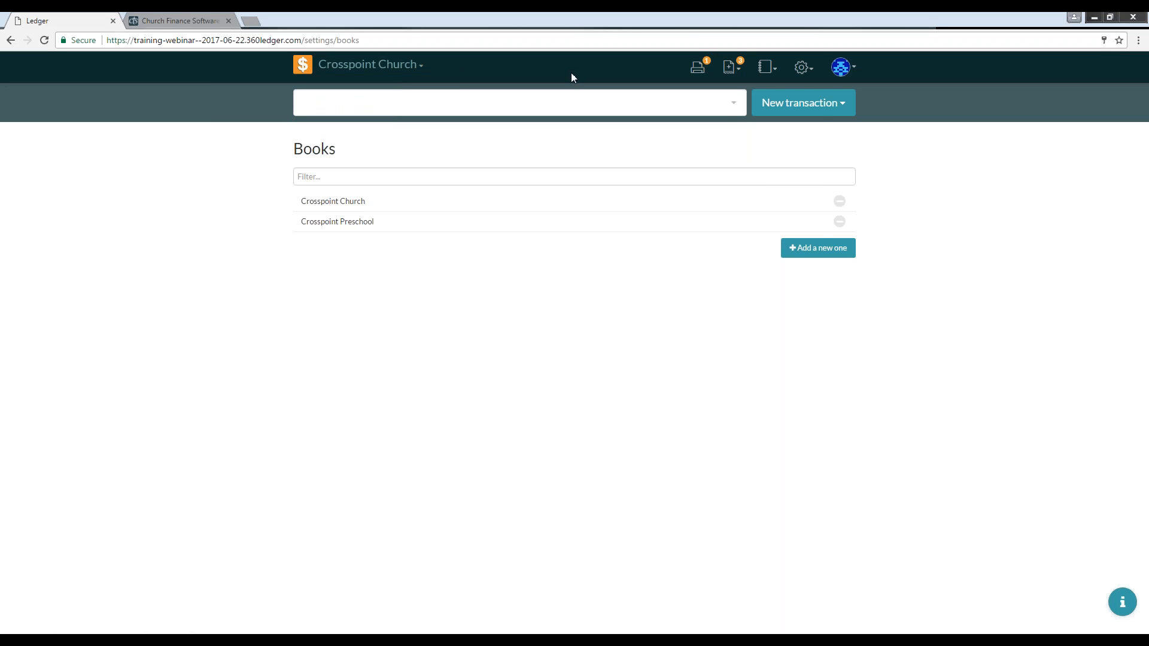
click(791, 67)
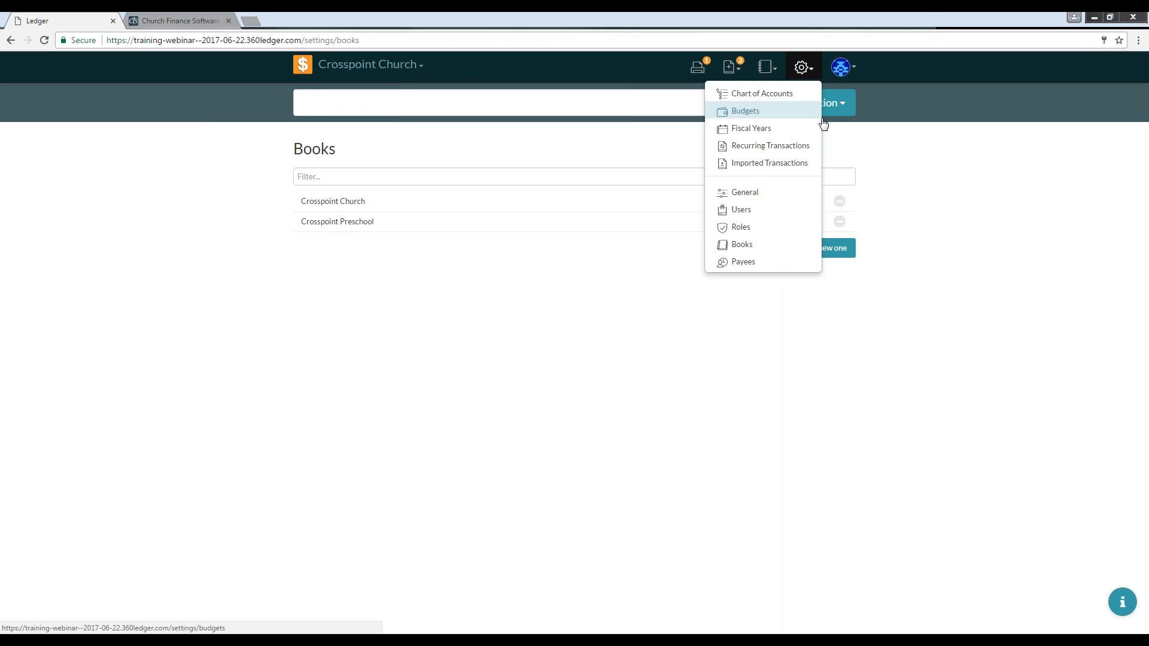
click(754, 137)
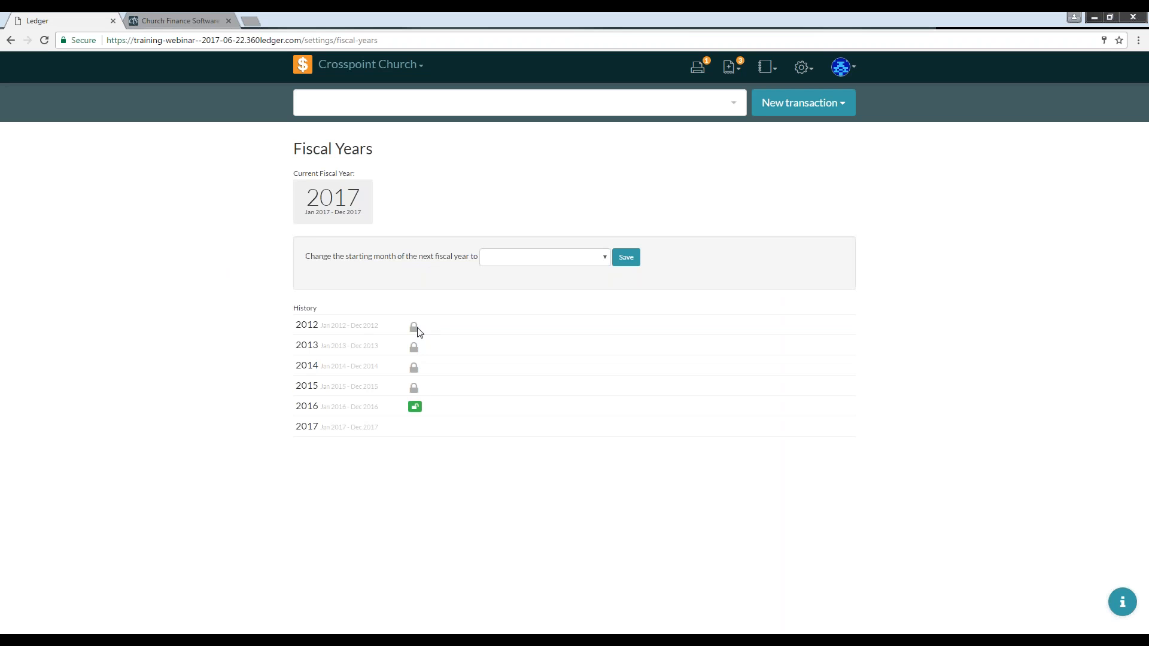
Step: Open the Chart of Accounts and add a restricted fund named Youth Restricted under Central Trust Checking
click(803, 68)
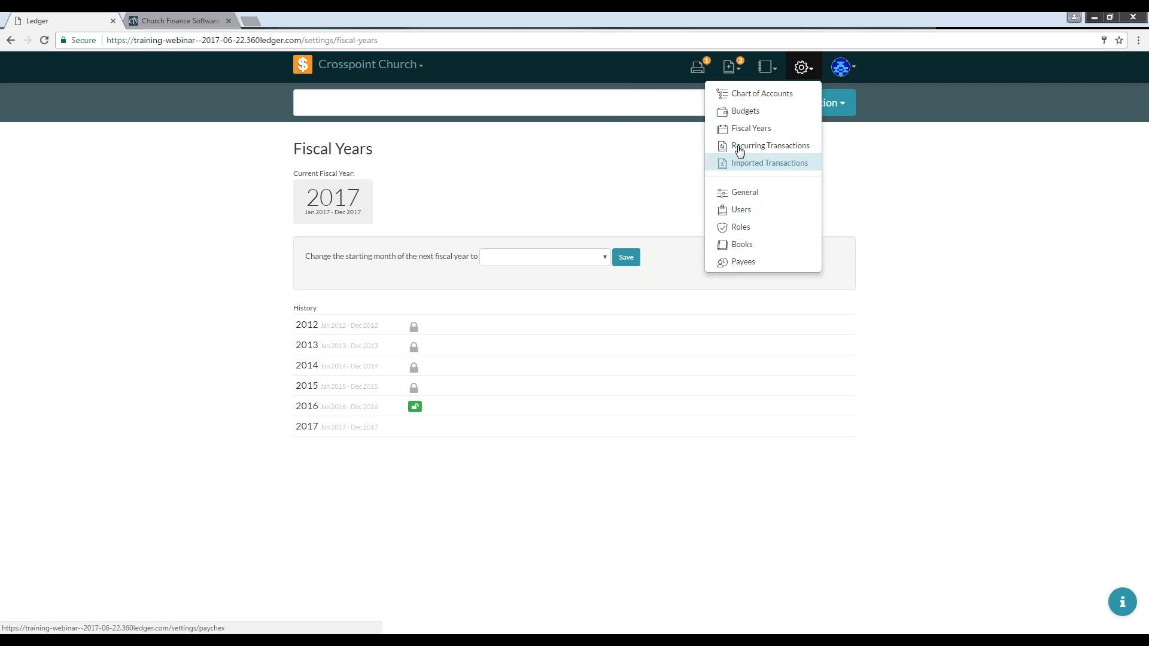
click(774, 103)
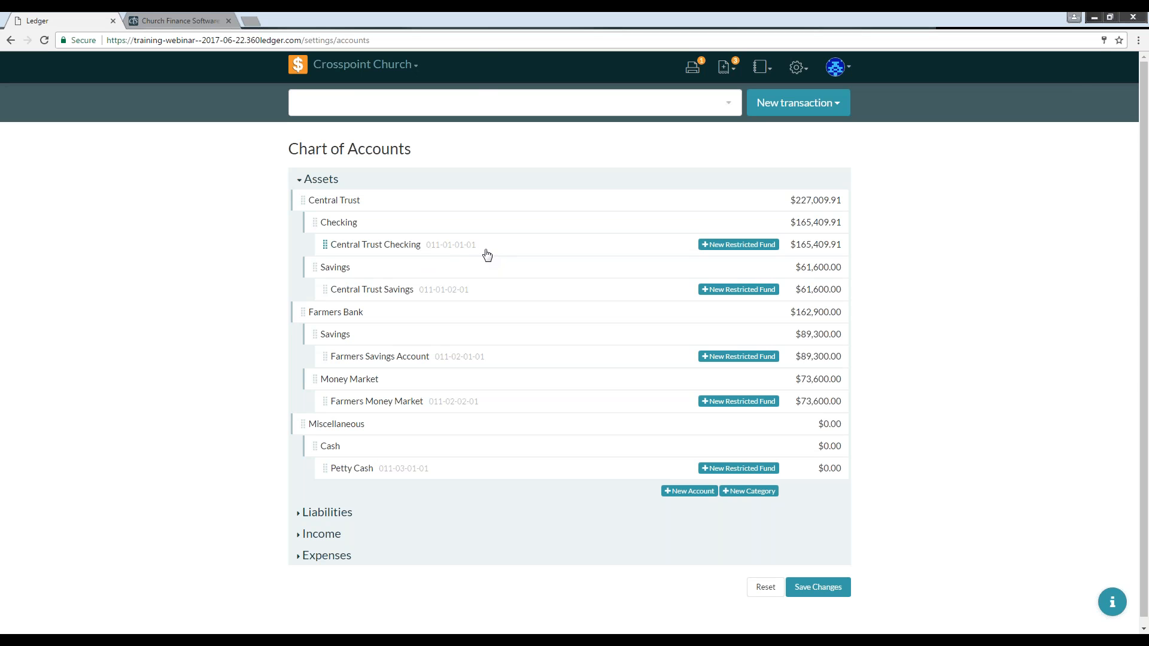
click(389, 252)
click(707, 246)
click(402, 288)
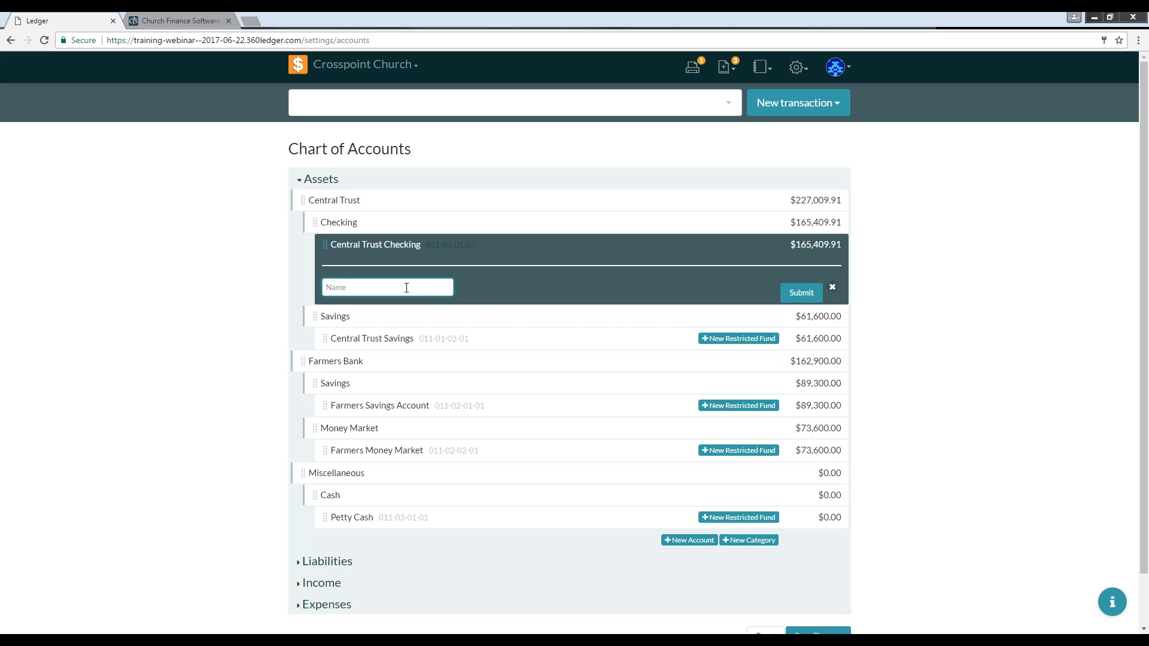
text(Youth Restricted)
click(802, 294)
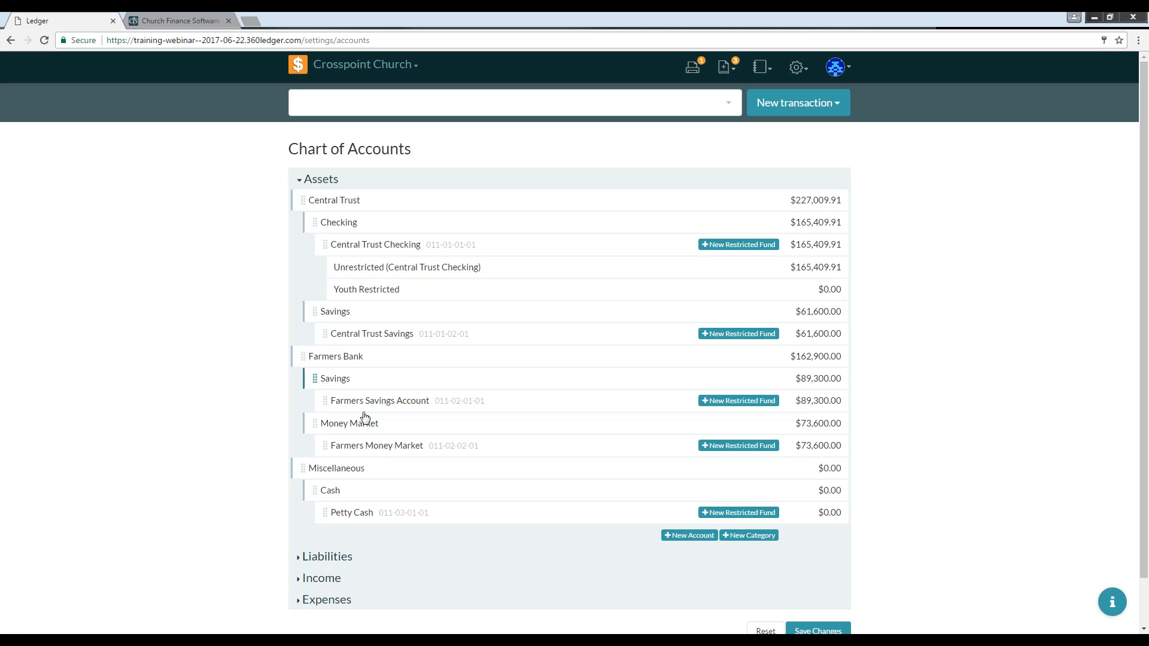
Step: Expand the Liabilities, Income and Expenses sections and review their accounts
click(297, 558)
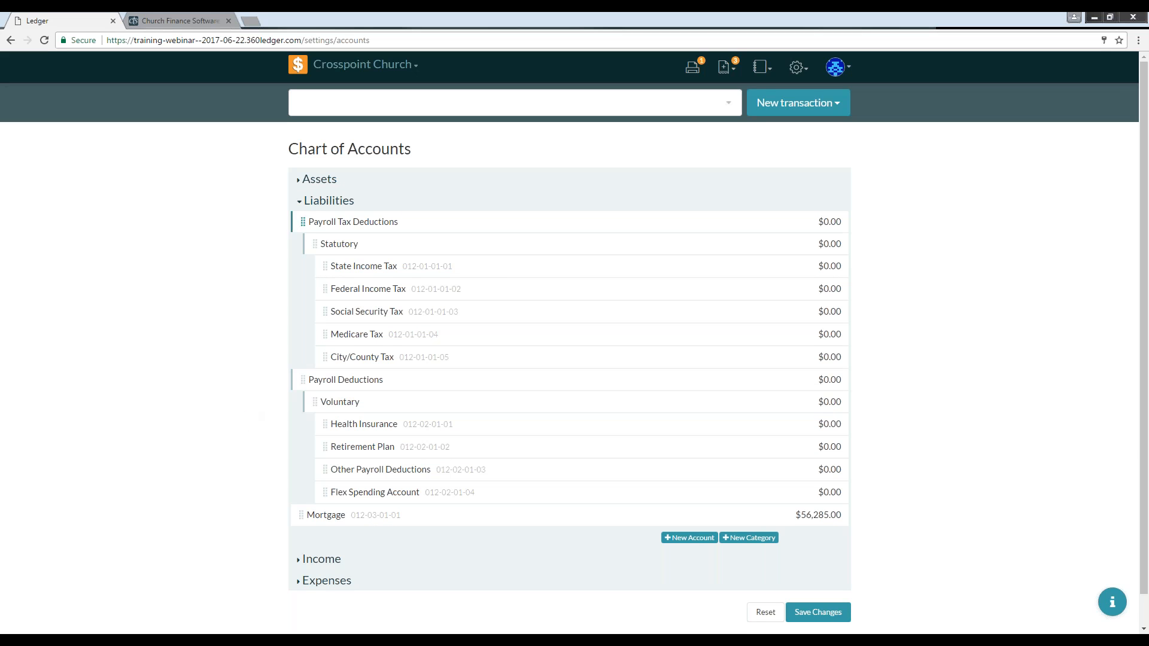
click(301, 562)
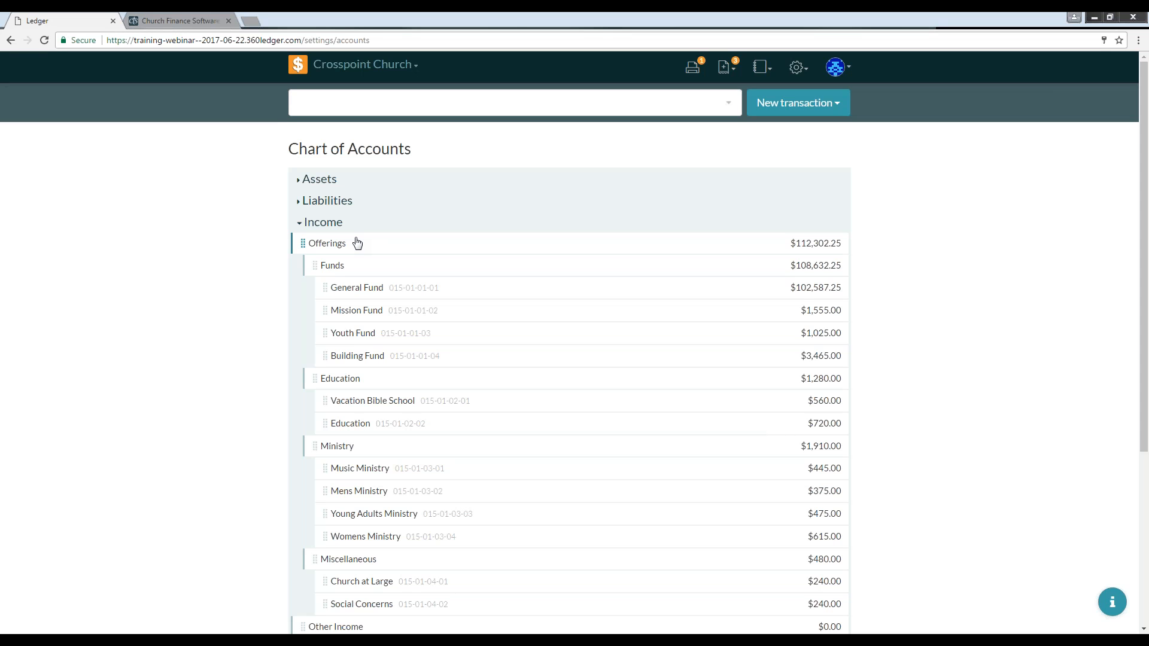
scroll(255, 319, down, 1)
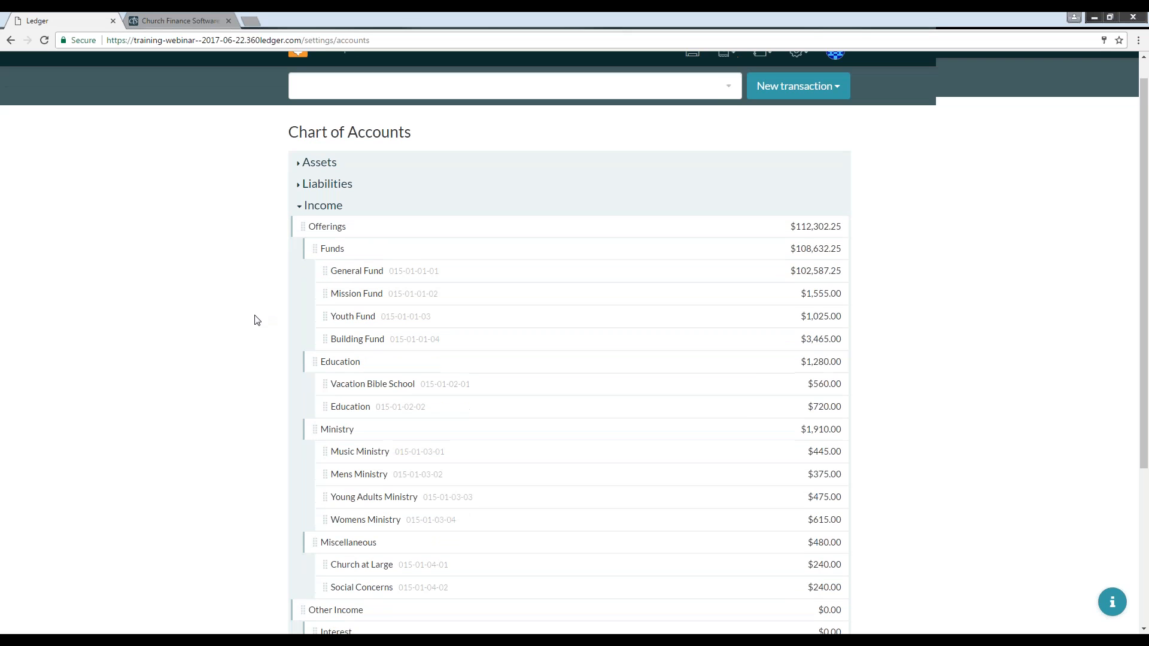
scroll(246, 323, down, 1)
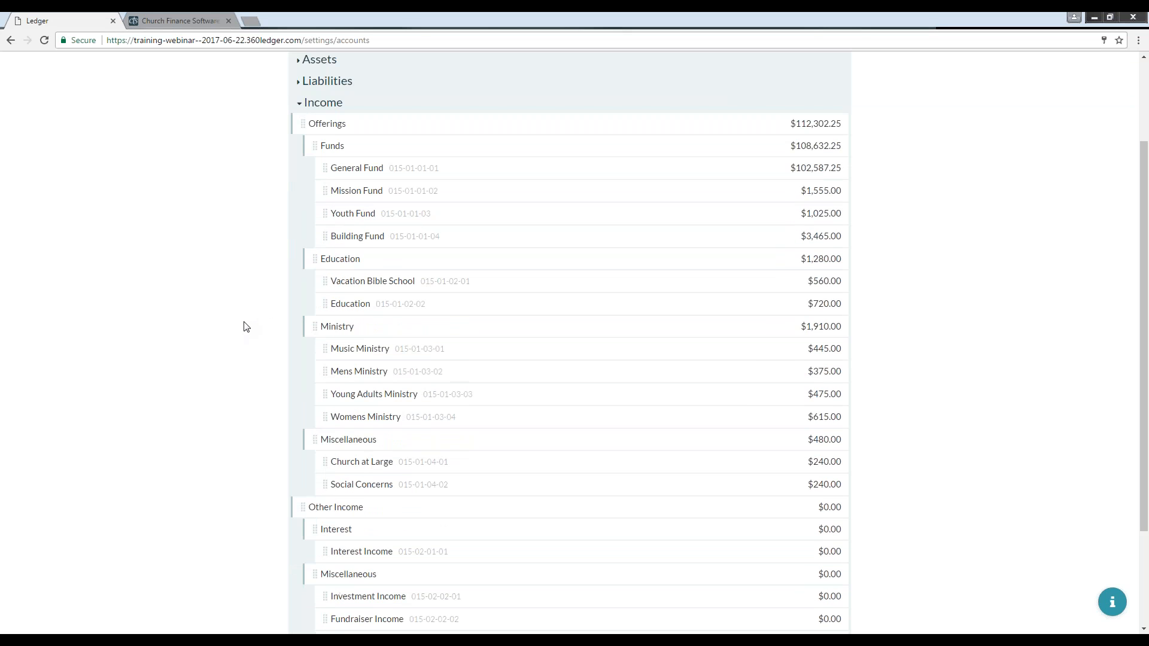
scroll(246, 323, up, 1)
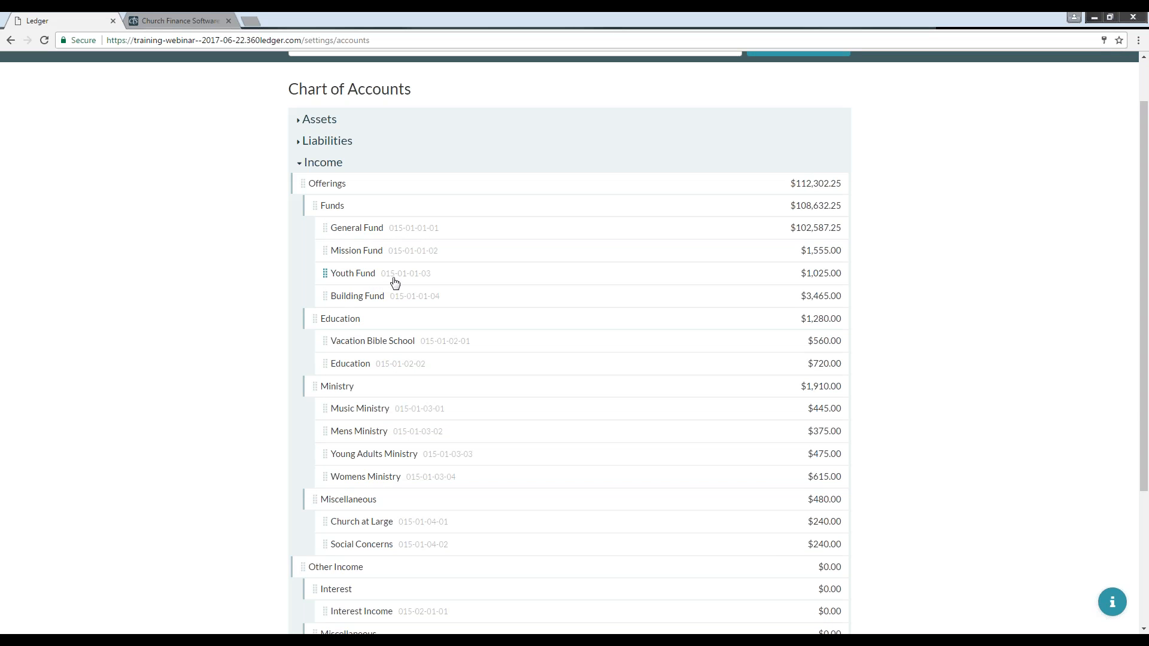
scroll(397, 281, down, 1)
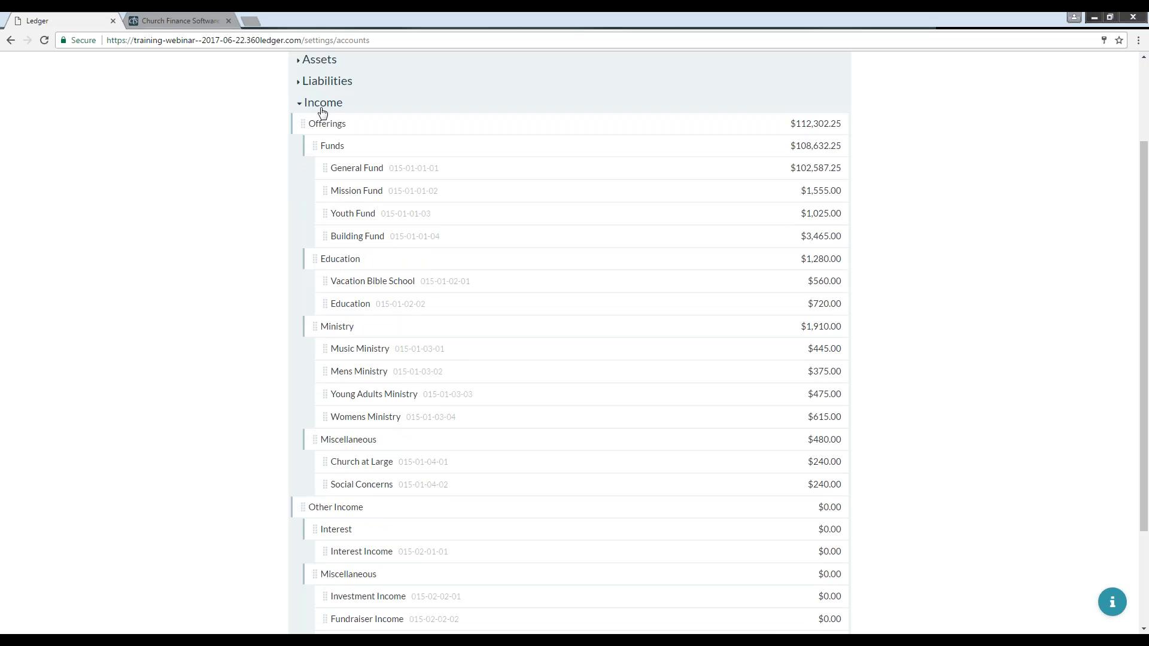
scroll(385, 243, down, 3)
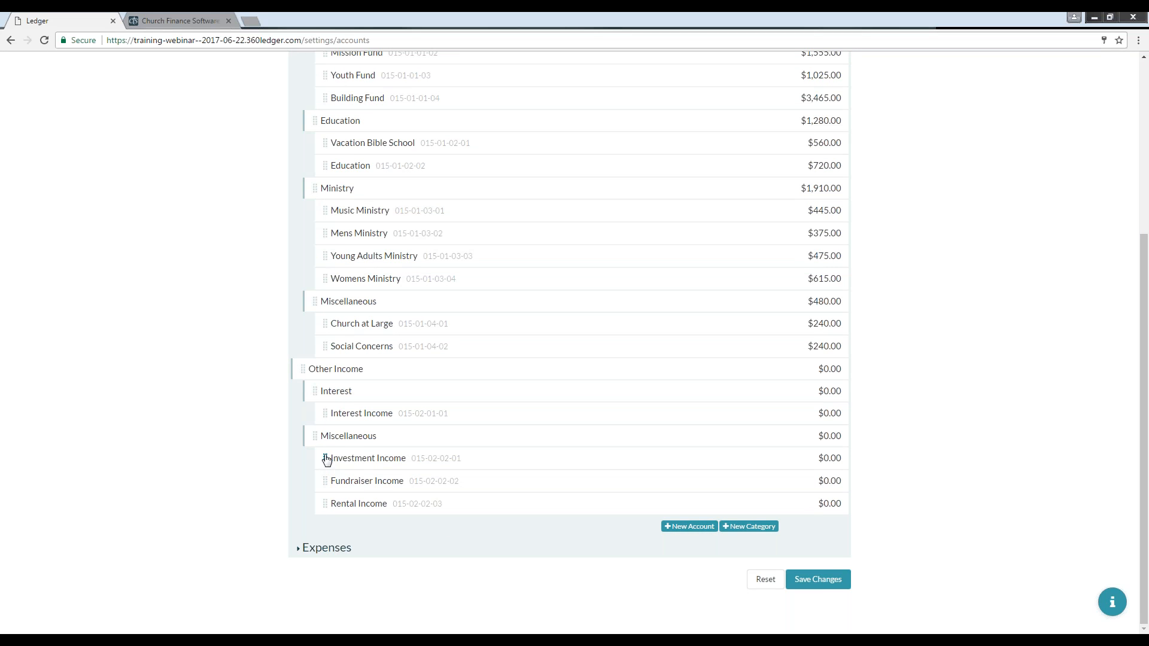
click(298, 549)
scroll(311, 515, down, 9)
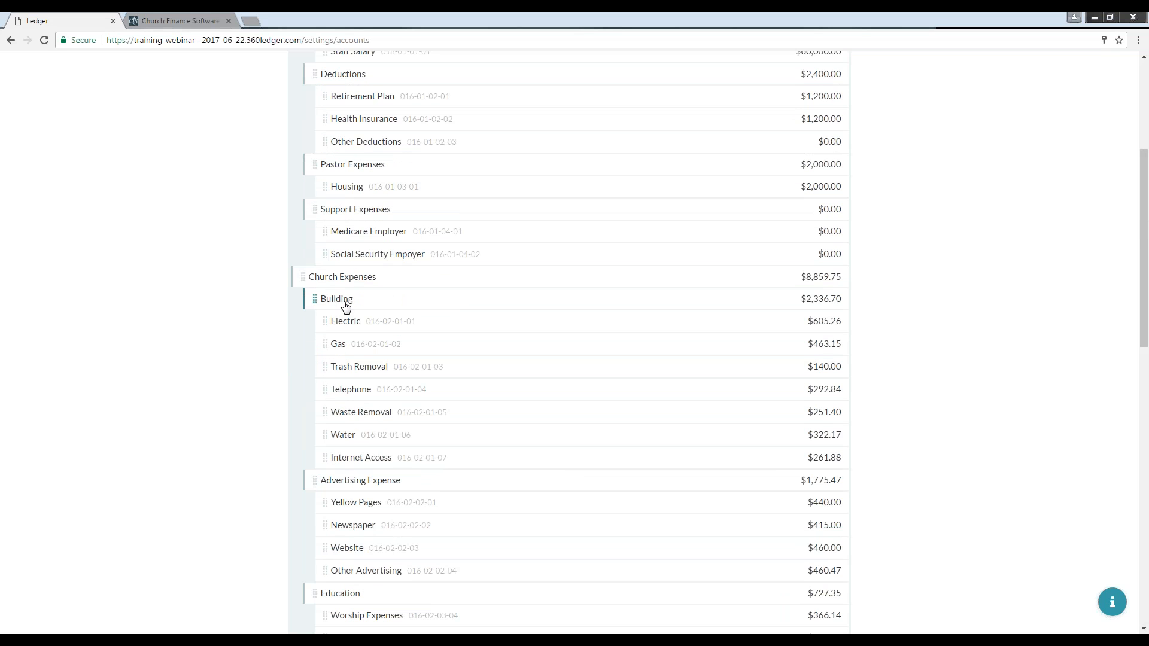
scroll(343, 302, up, 2)
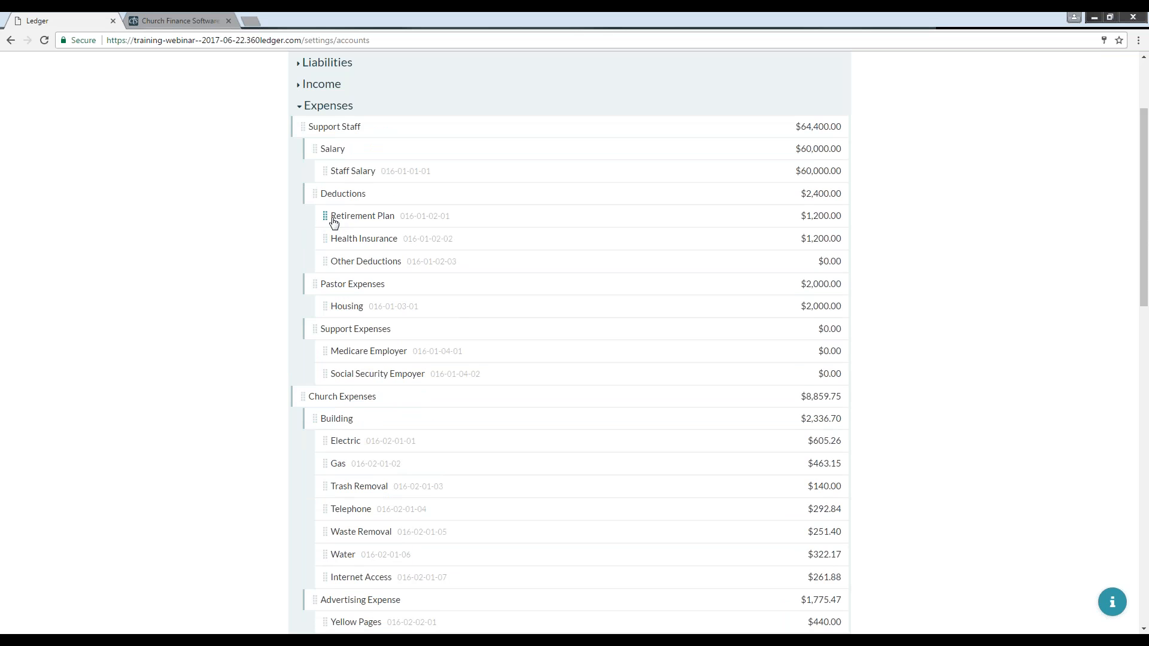
scroll(322, 197, down, 3)
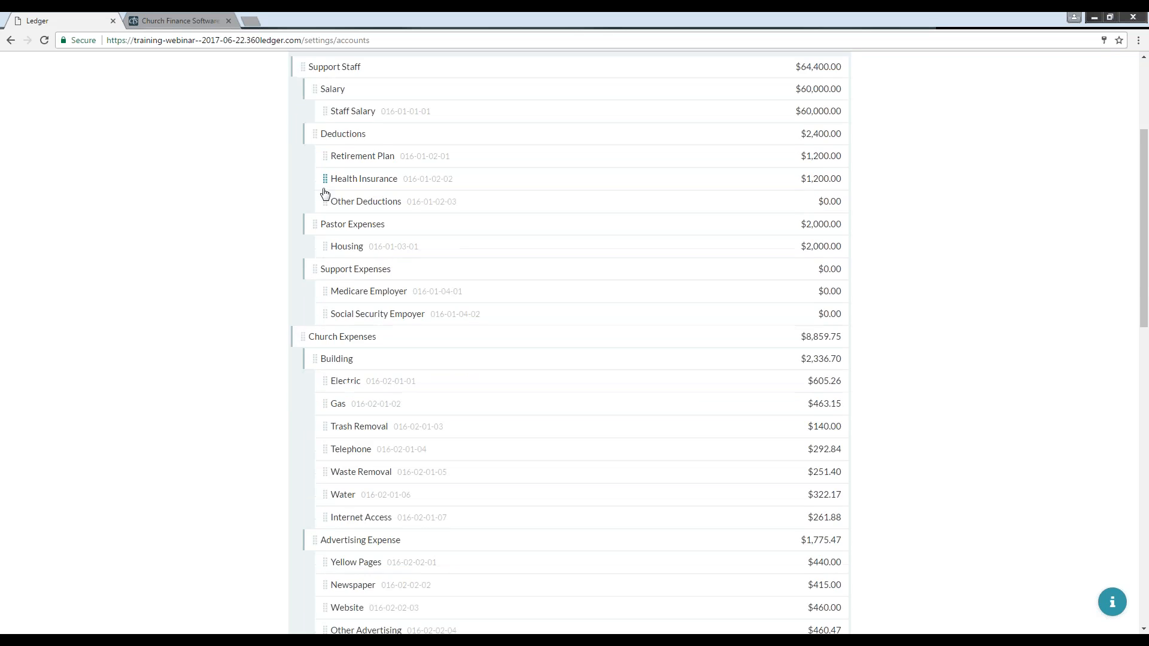
scroll(323, 198, down, 5)
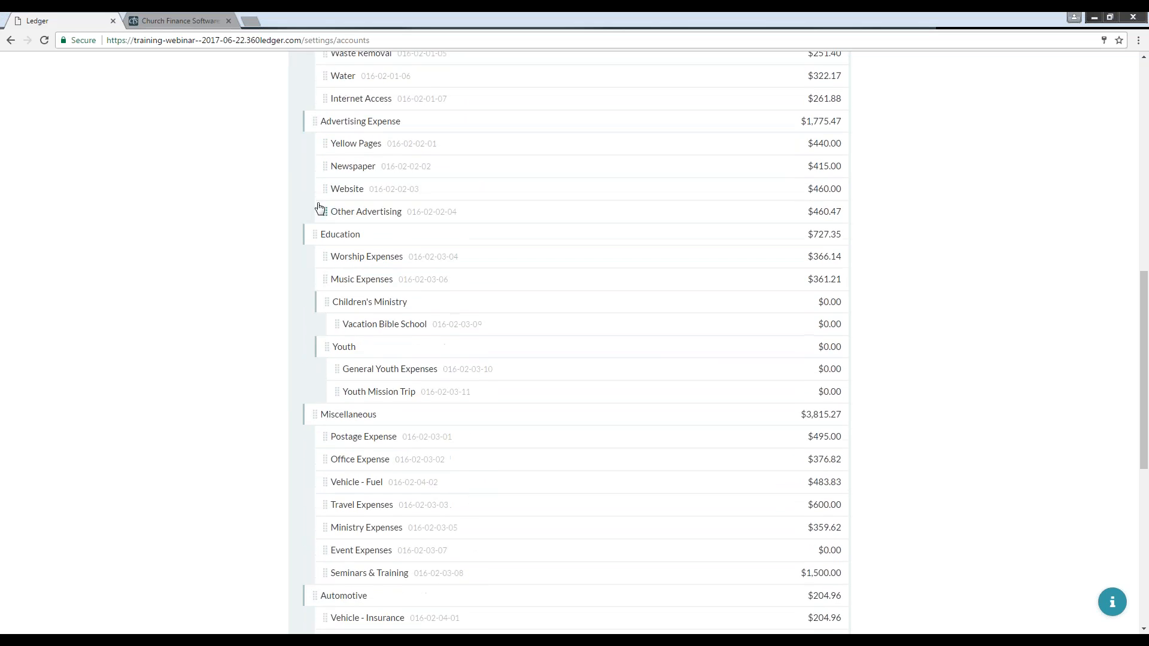
scroll(323, 217, down, 2)
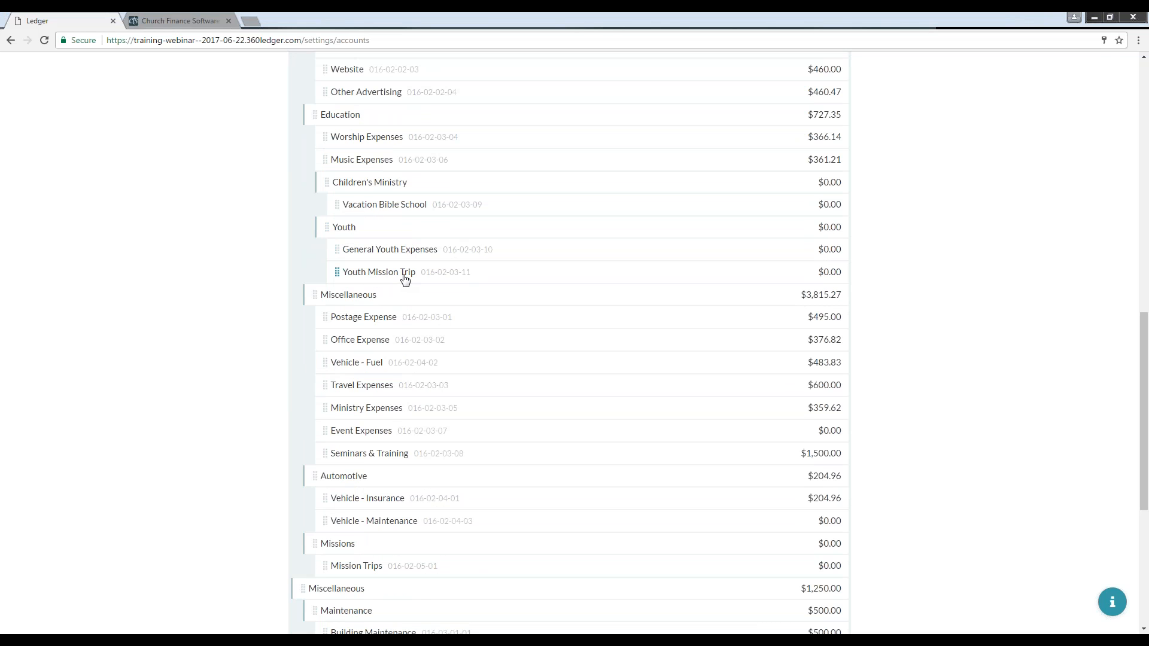
scroll(572, 400, down, 5)
scroll(573, 400, down, 1)
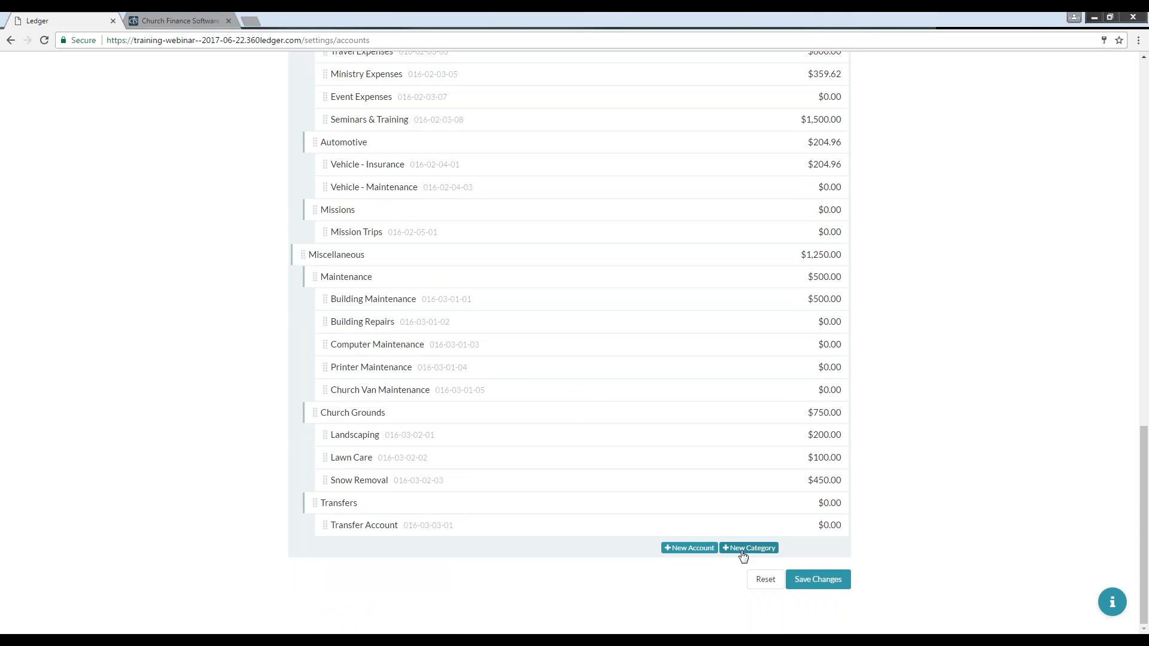
Step: Add a new account named Youth Camp with an initial balance of 0
click(670, 549)
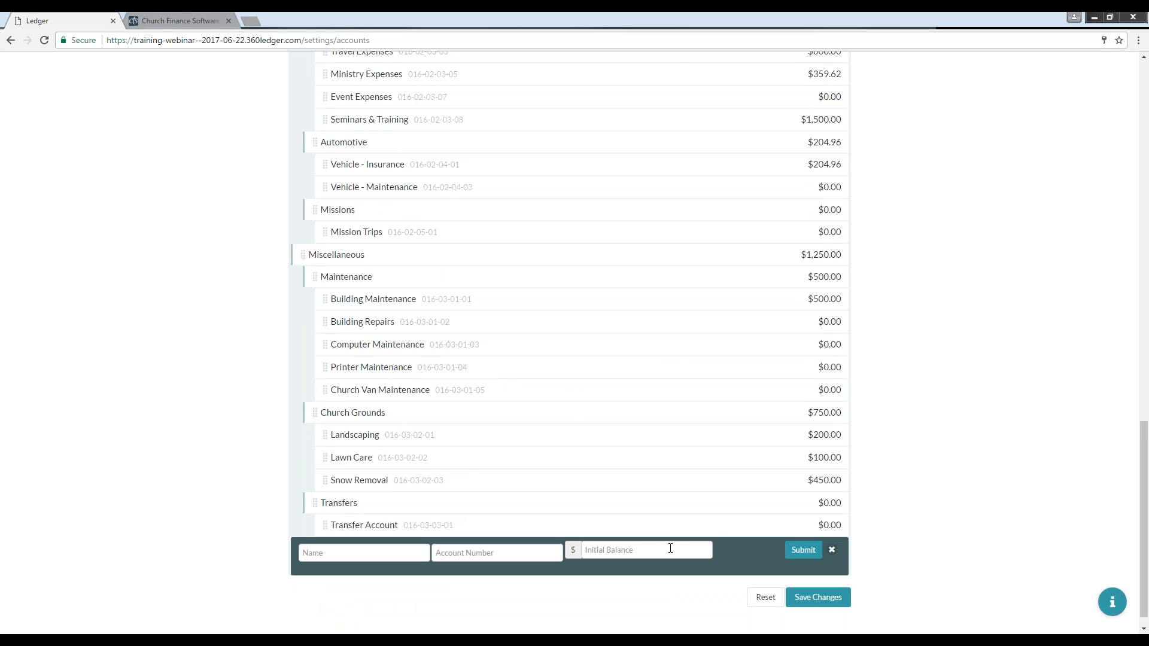
click(385, 549)
text(Y)
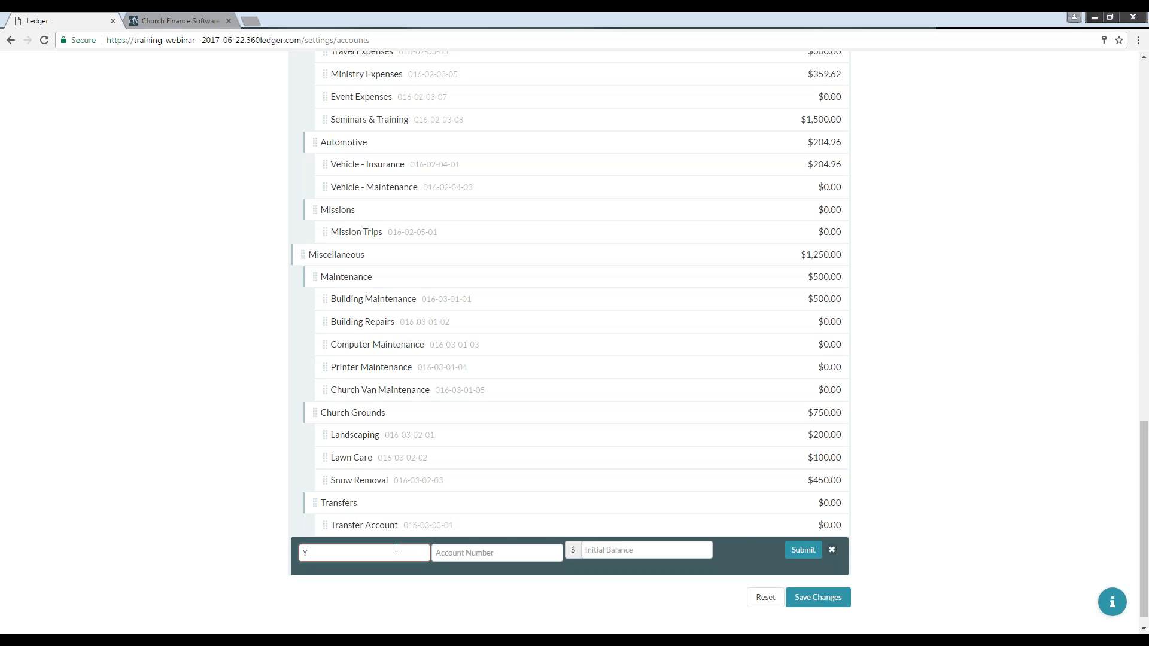
text(outh Camp)
click(611, 551)
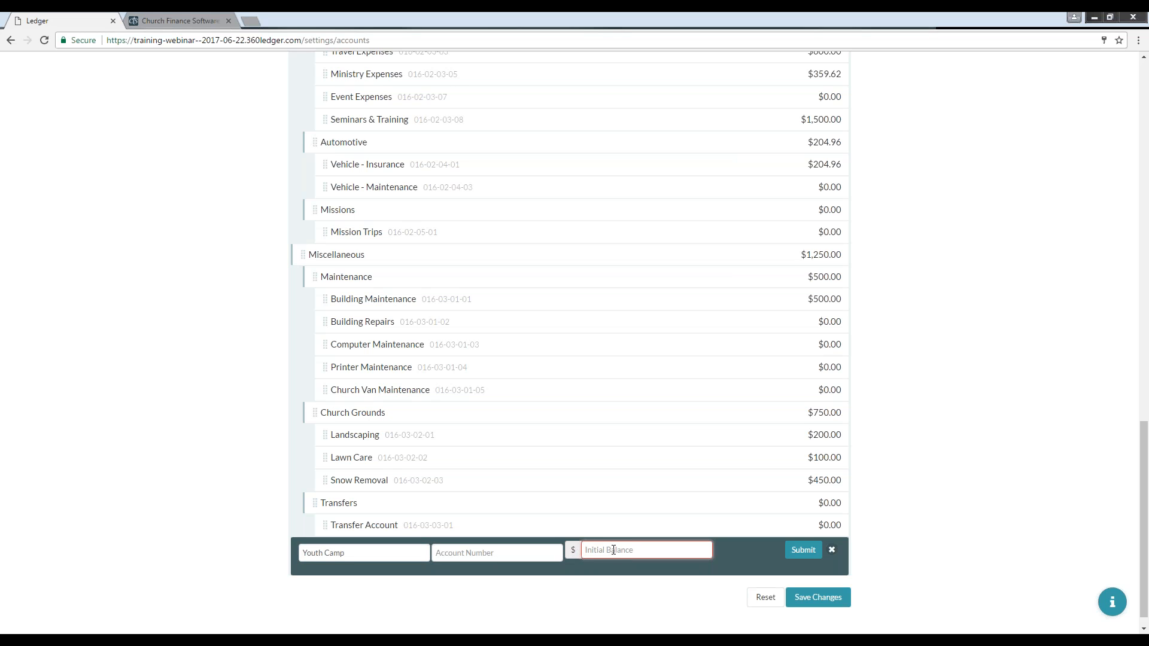
text(0)
click(800, 554)
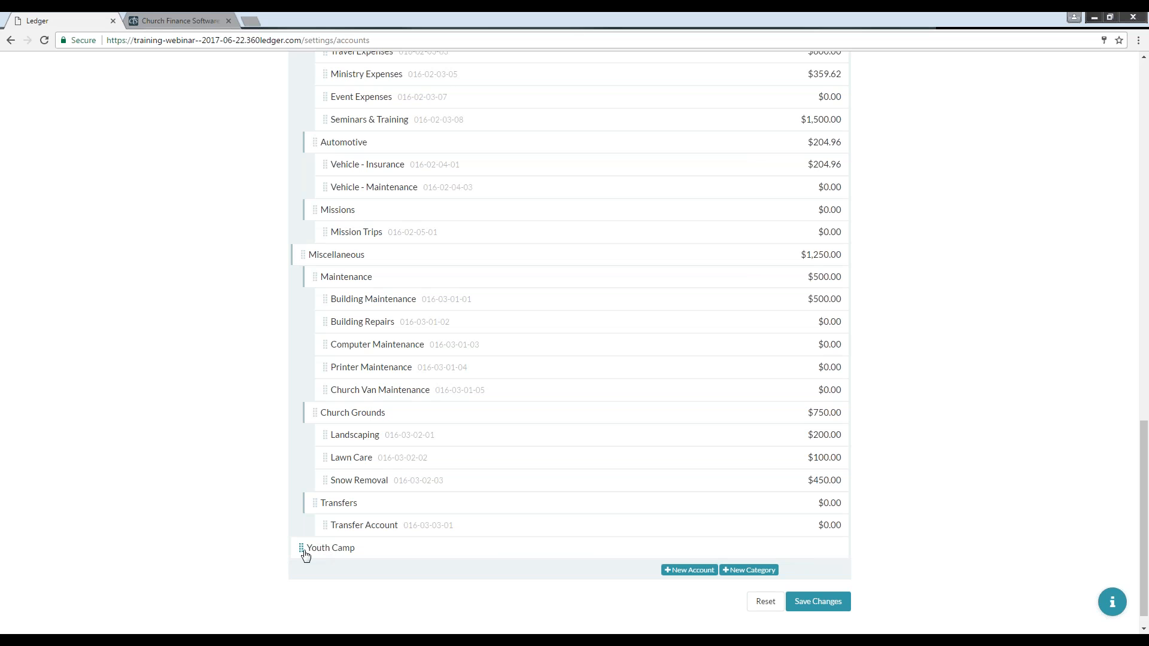
Step: Move the Youth Camp account into the Youth category under Education, below Youth Mission Trip
drag(301, 548, 362, 77)
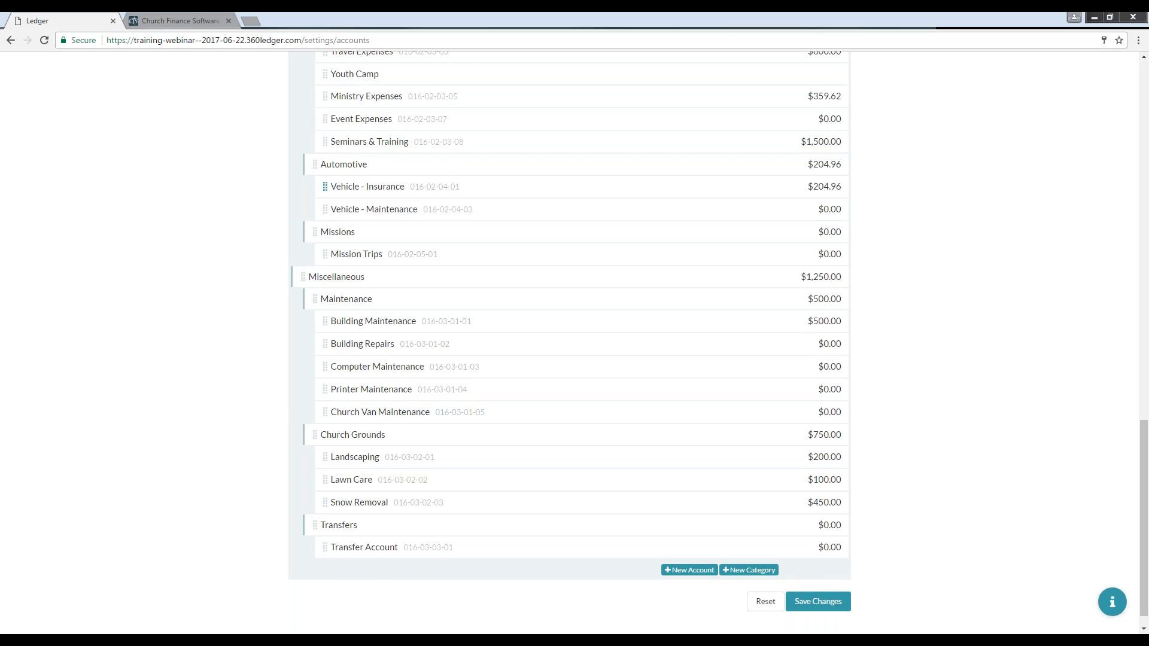
scroll(335, 390, up, 6)
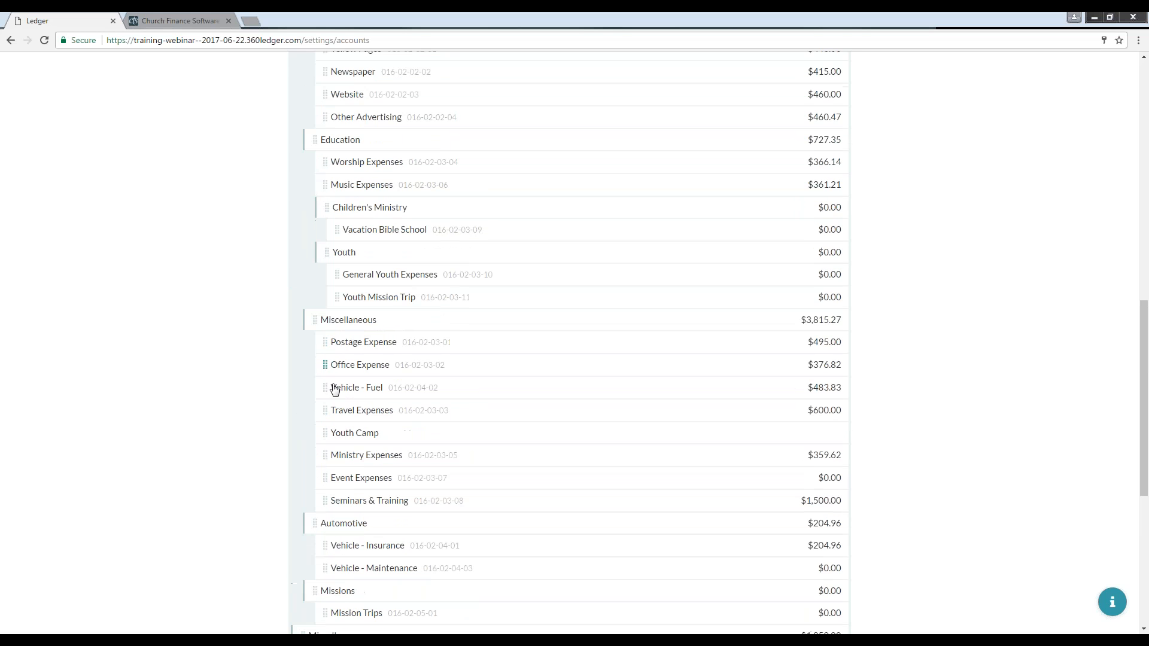
mouse_move(328, 430)
mouse_down()
mouse_move(341, 315)
mouse_move(352, 324)
mouse_move(312, 324)
mouse_move(373, 312)
mouse_up()
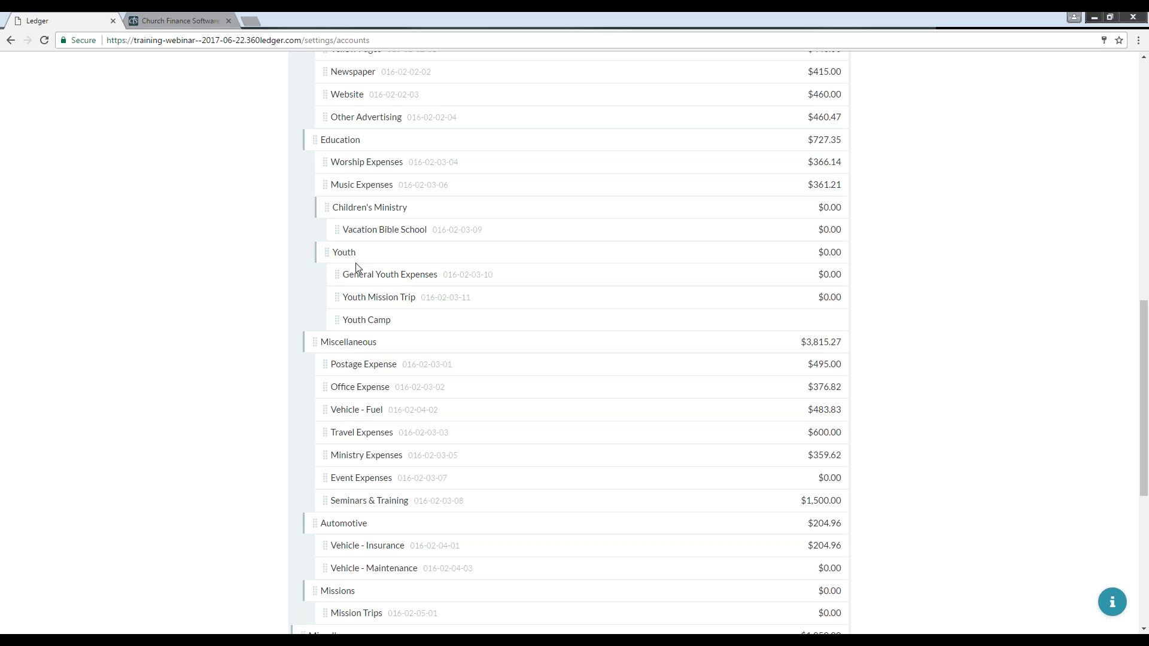
Step: Scroll through the Expenses section to review the account hierarchy
scroll(356, 268, up, 1)
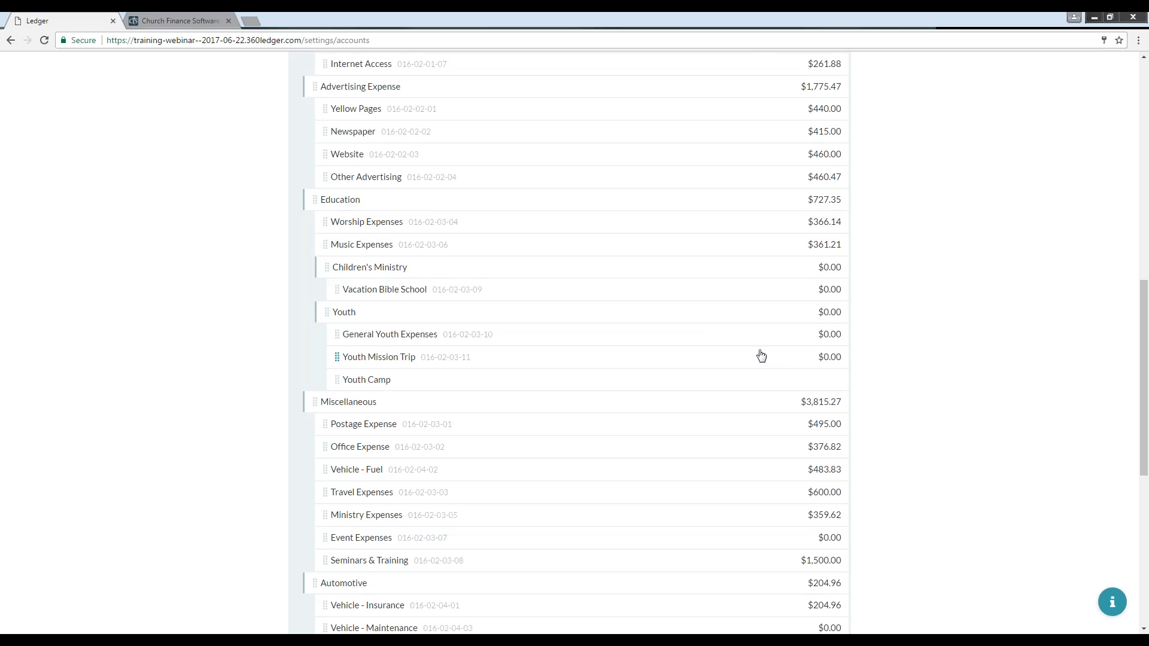
scroll(61, 309, up, 2)
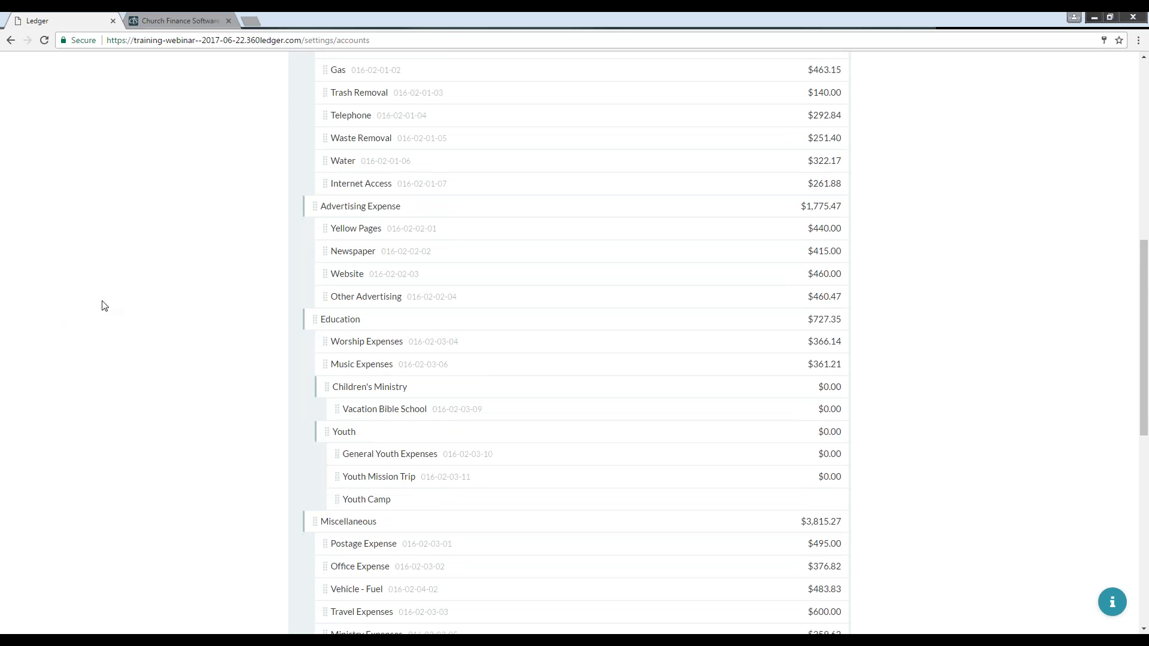
scroll(100, 308, up, 6)
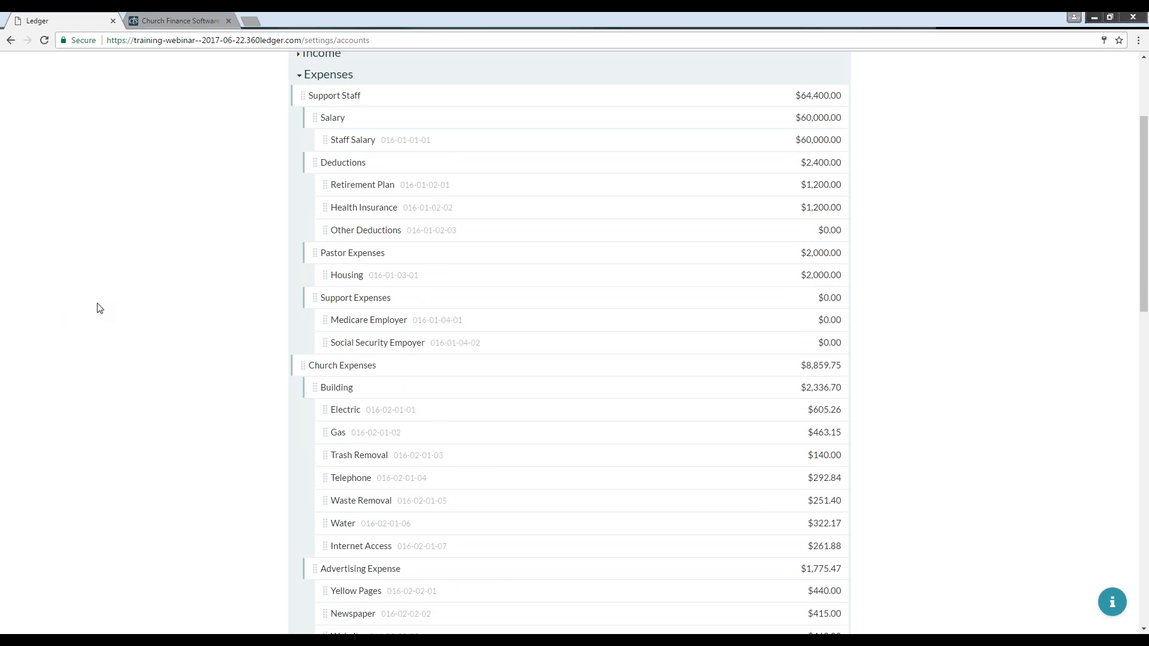
scroll(100, 308, up, 3)
scroll(241, 316, down, 10)
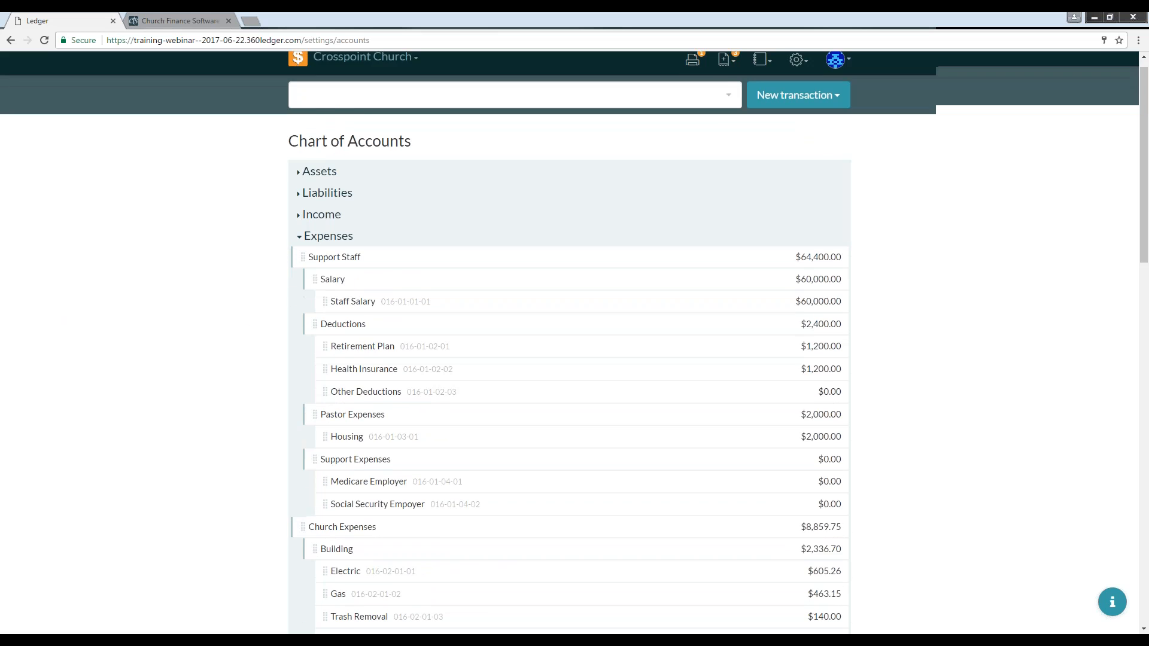
scroll(242, 316, down, 2)
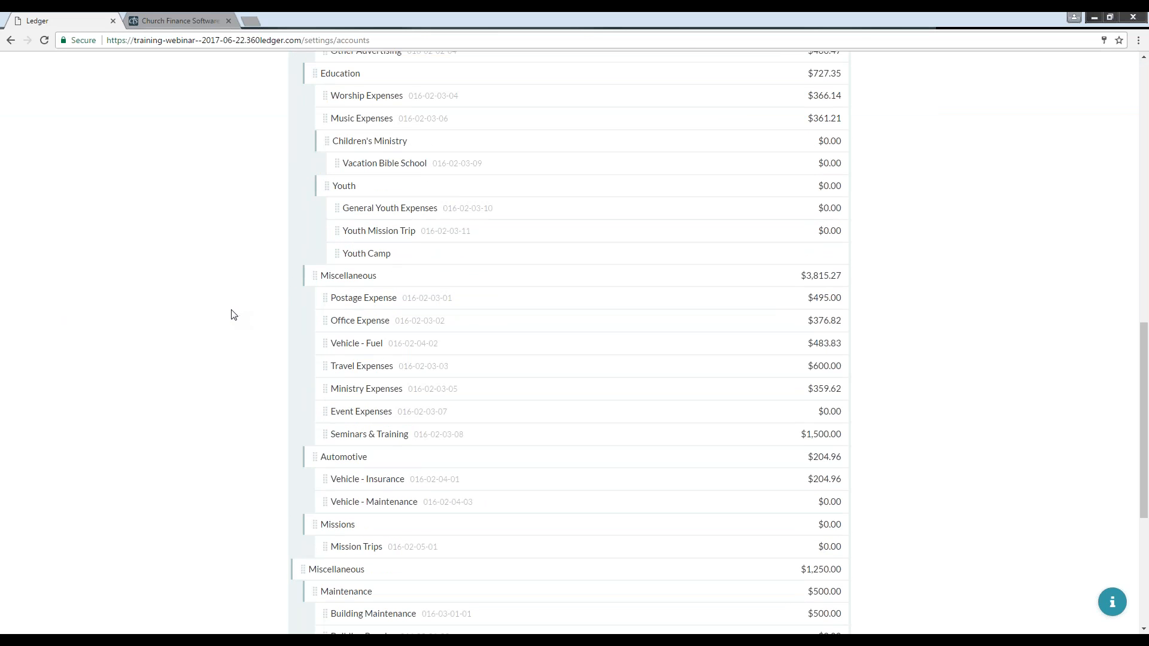
scroll(234, 316, up, 10)
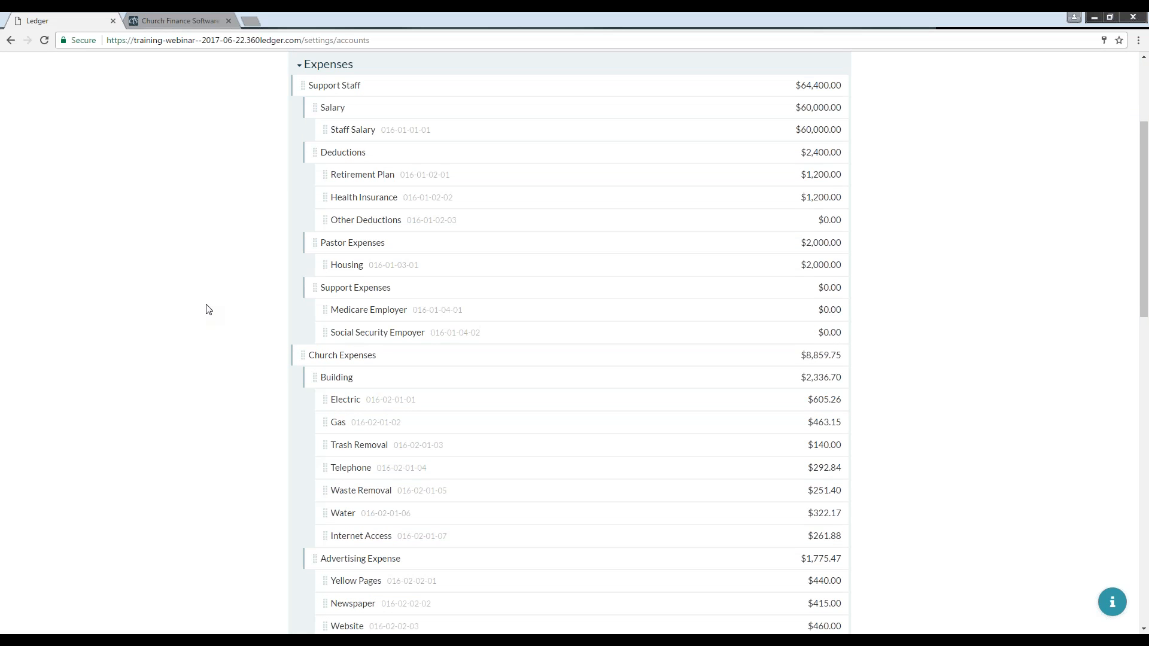
scroll(206, 309, up, 3)
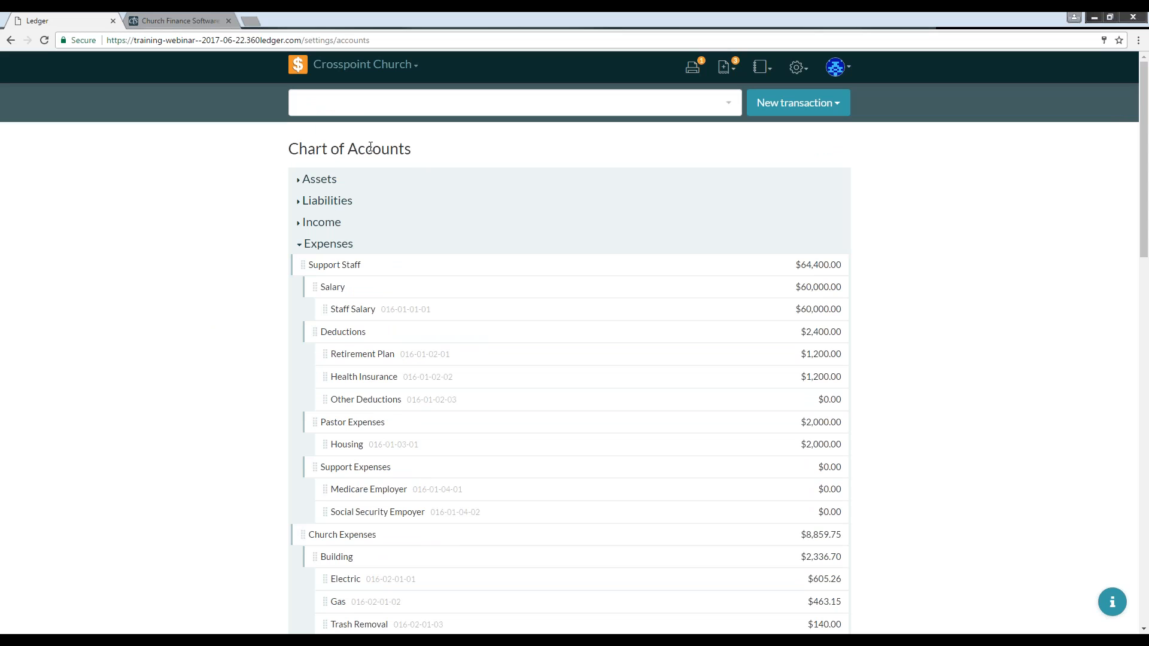
Step: Save the rearranged chart of accounts and confirm the changes
click(795, 108)
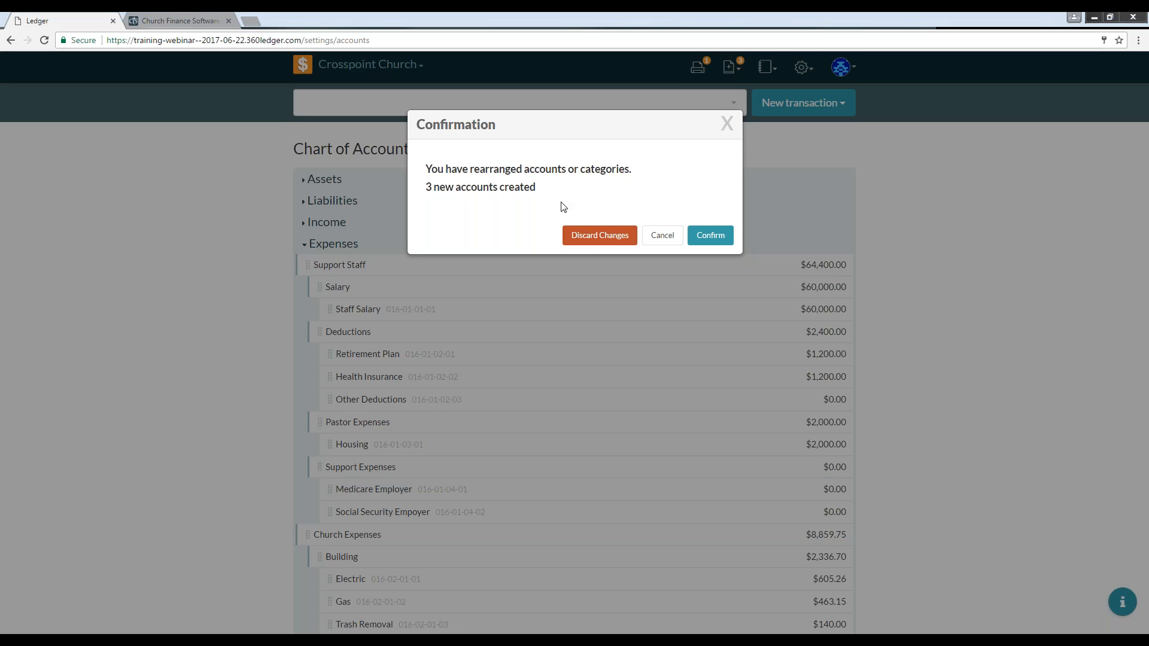
click(711, 236)
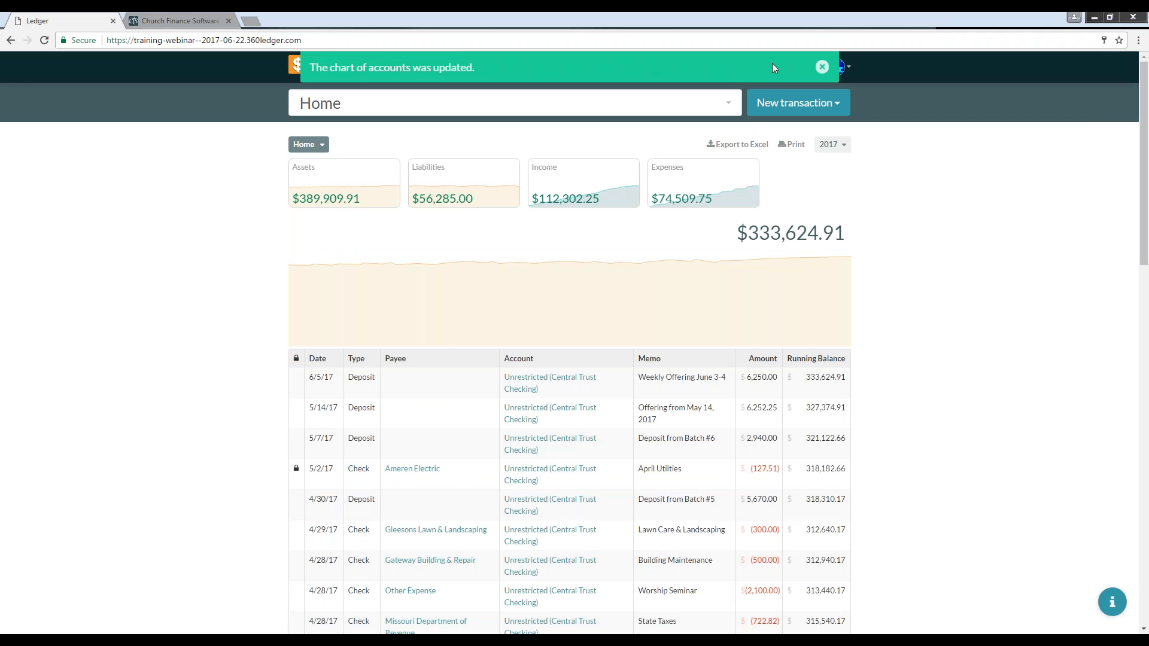
click(821, 68)
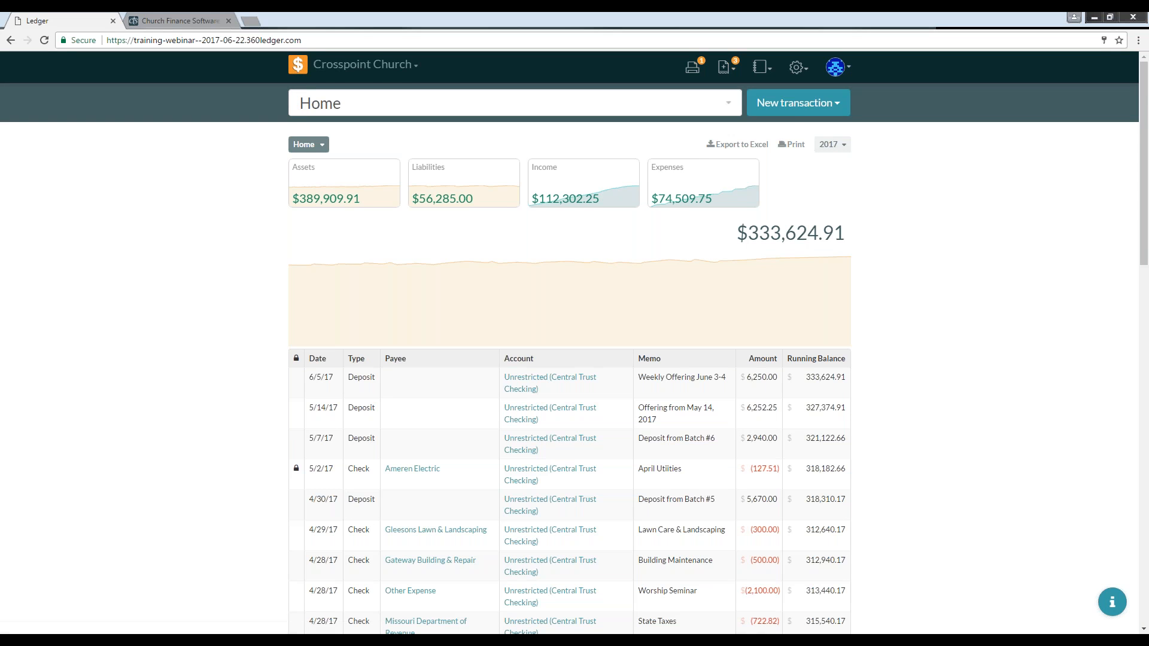
Step: Start a new transfer from Unrestricted (Central Trust Checking) for an amount of 3500
click(791, 106)
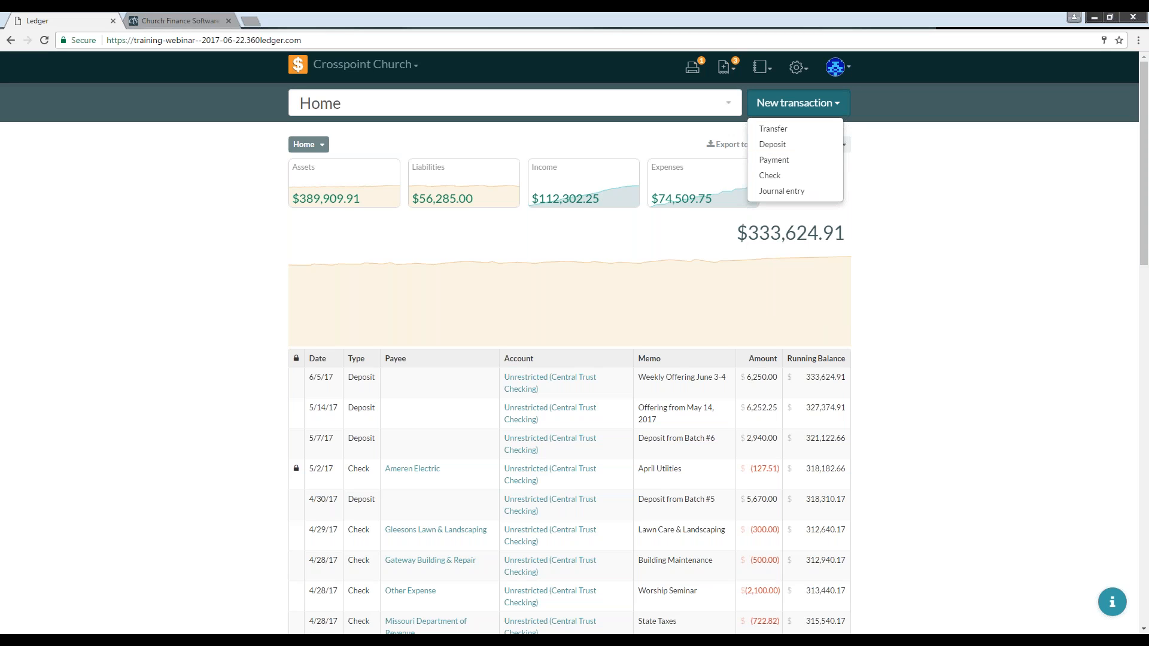
click(774, 130)
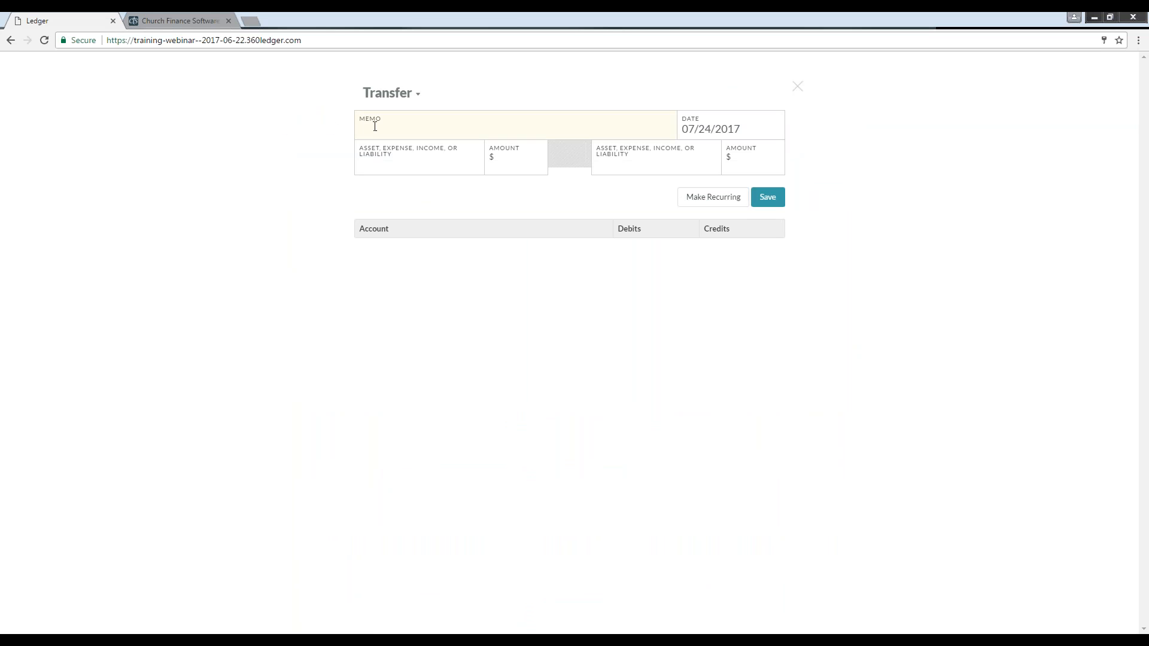
click(375, 165)
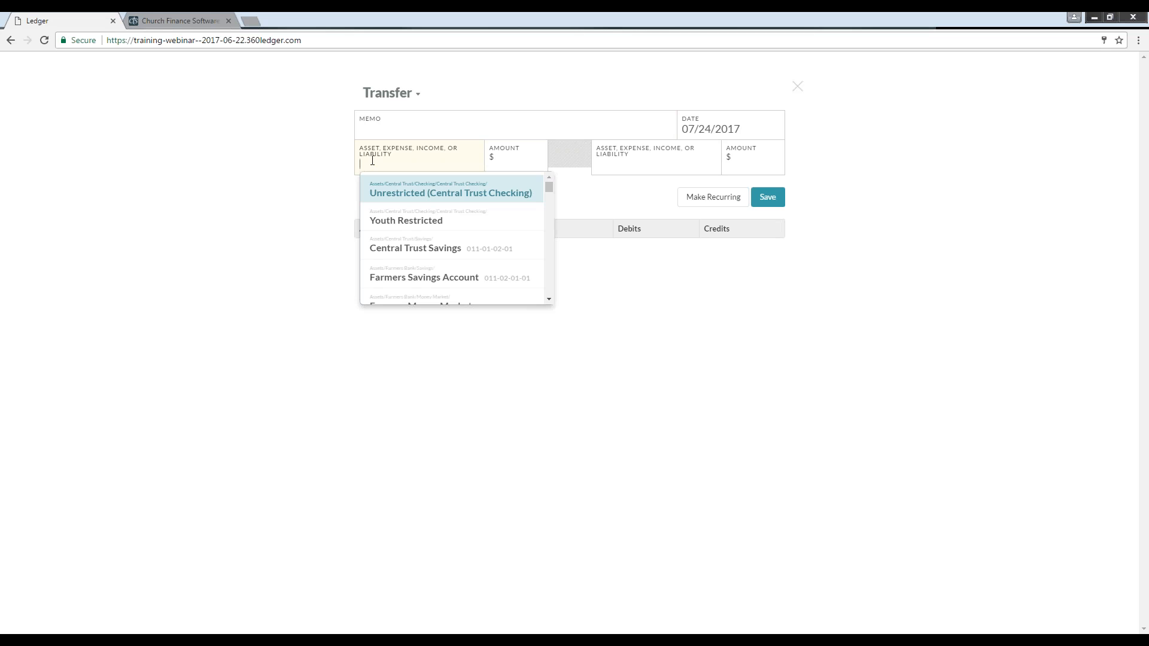
click(414, 195)
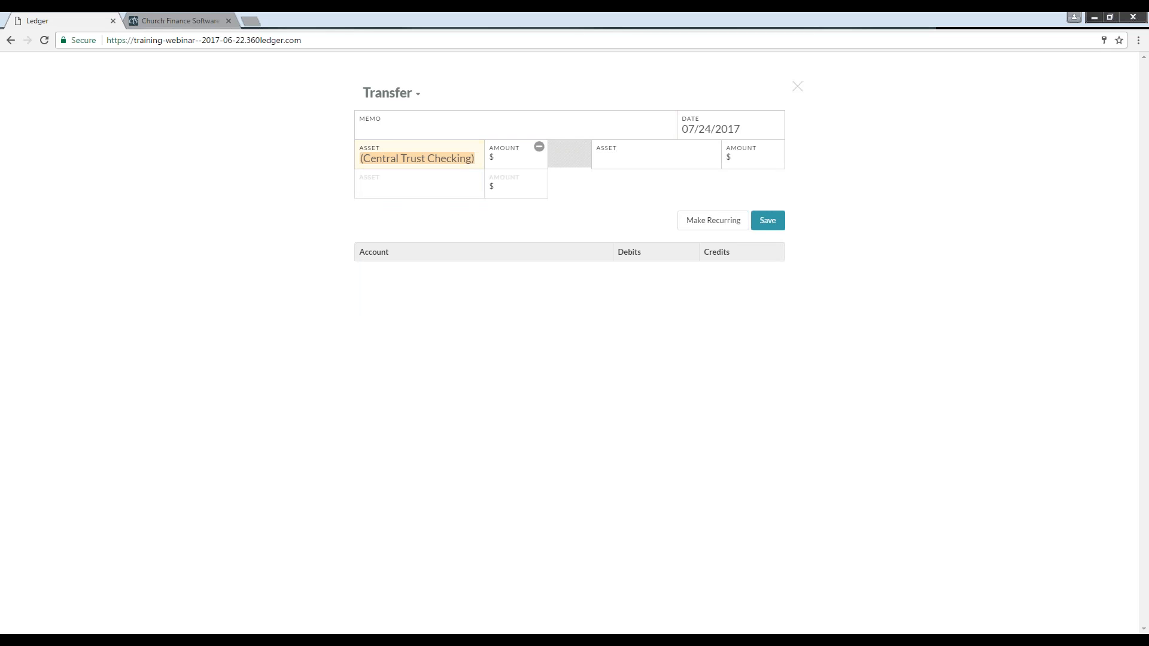
click(385, 131)
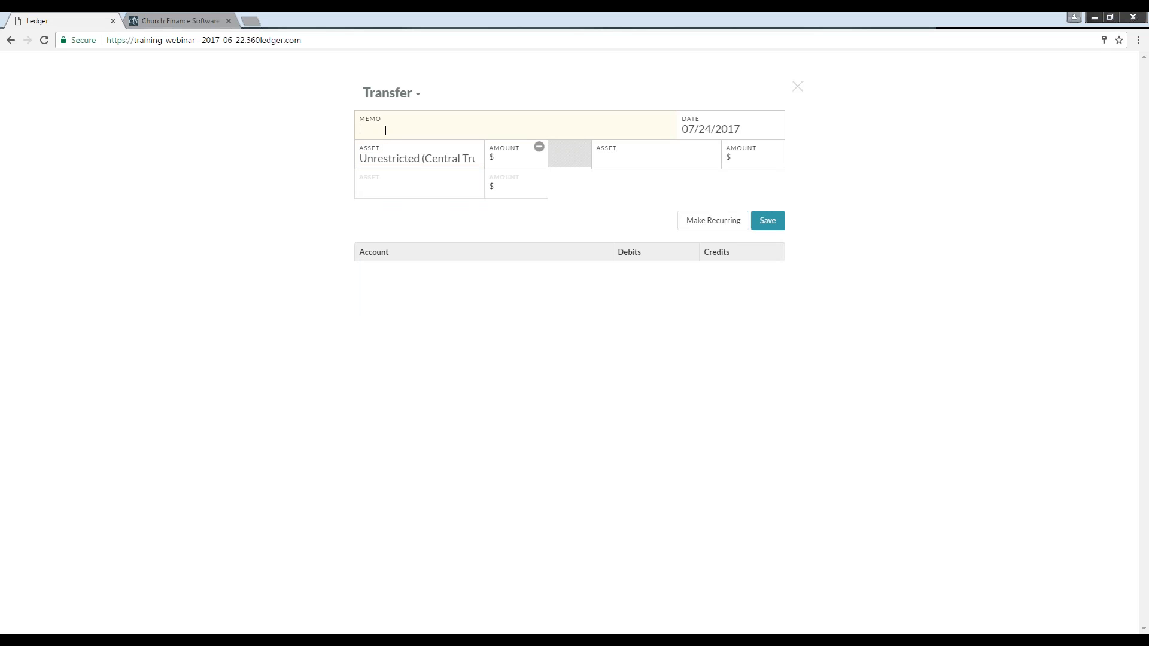
click(512, 159)
text(3500)
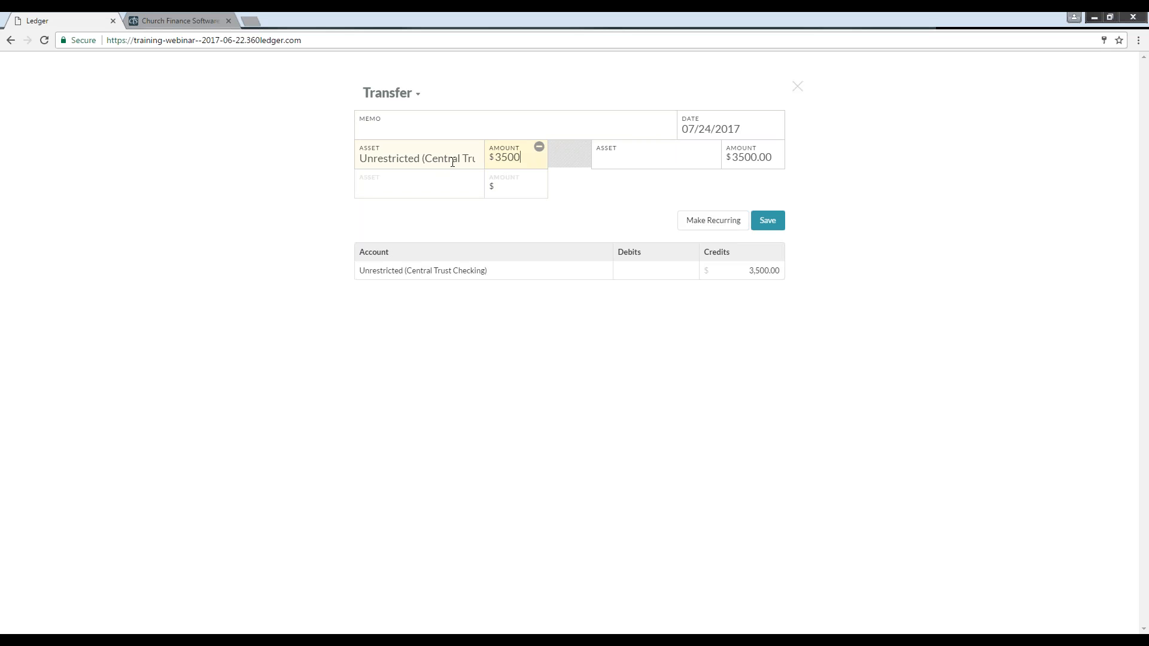
Step: Set the transfer's destination to Youth Restricted with an amount of 3500.00 and save the transfer
click(632, 157)
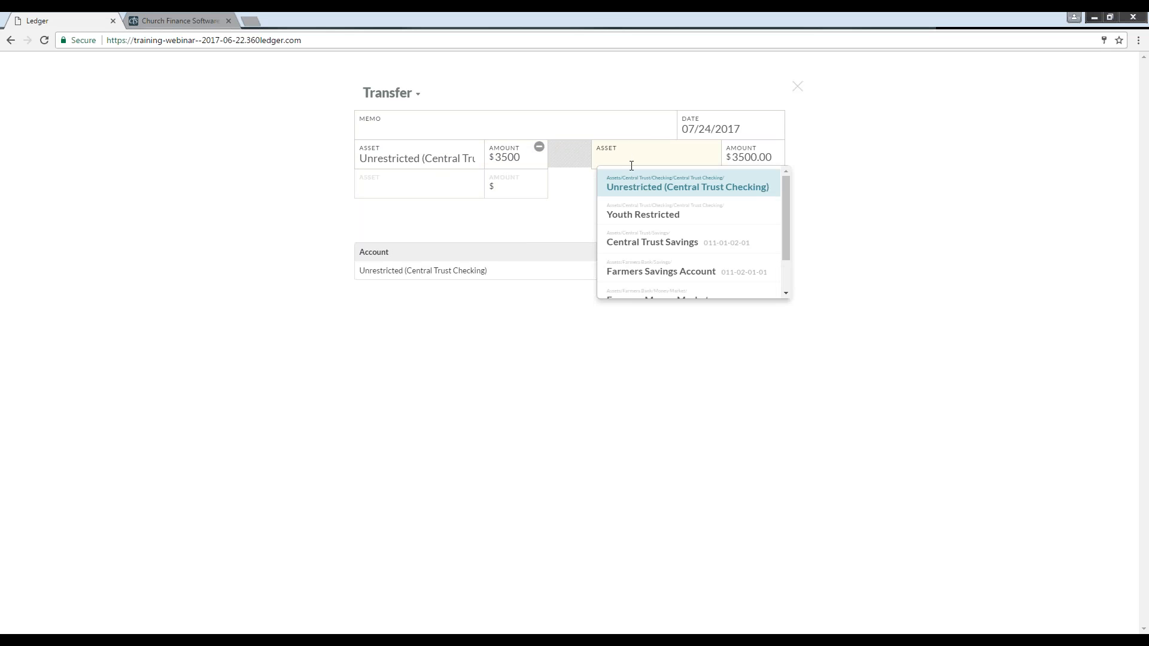
click(641, 215)
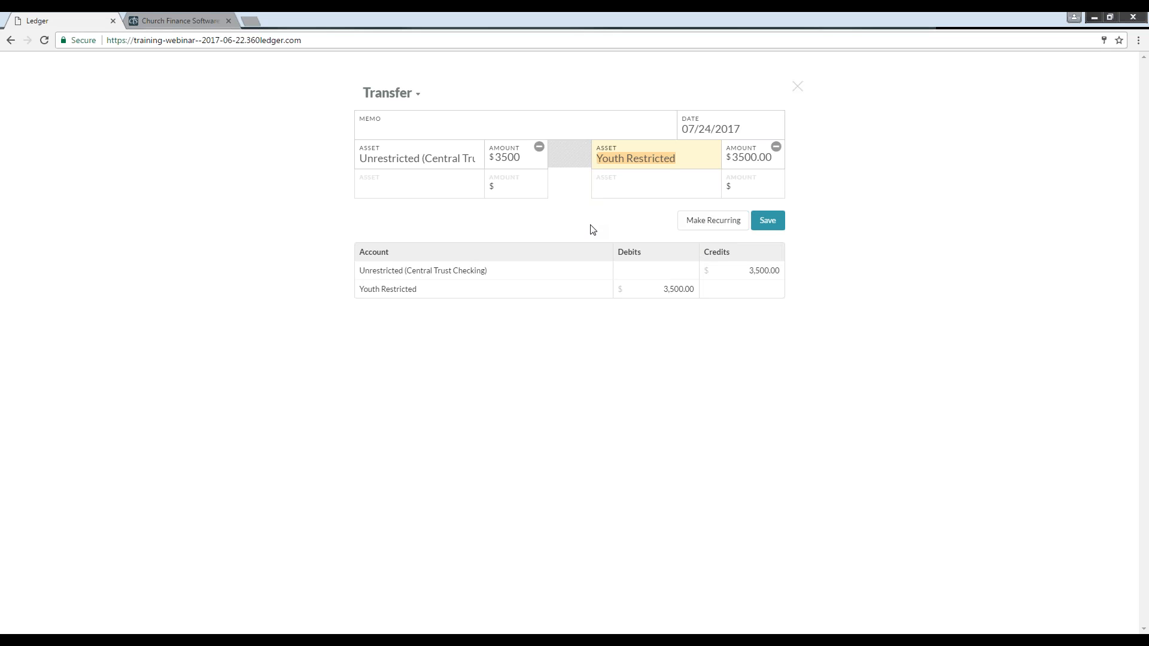
click(747, 160)
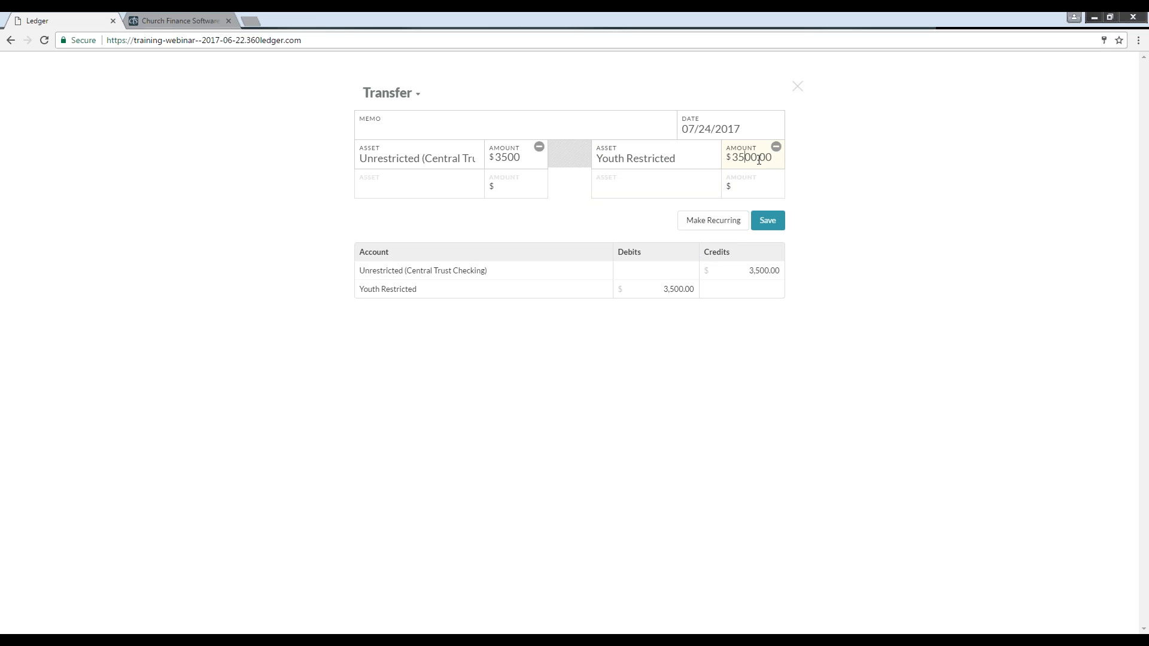
key(BackSpace)
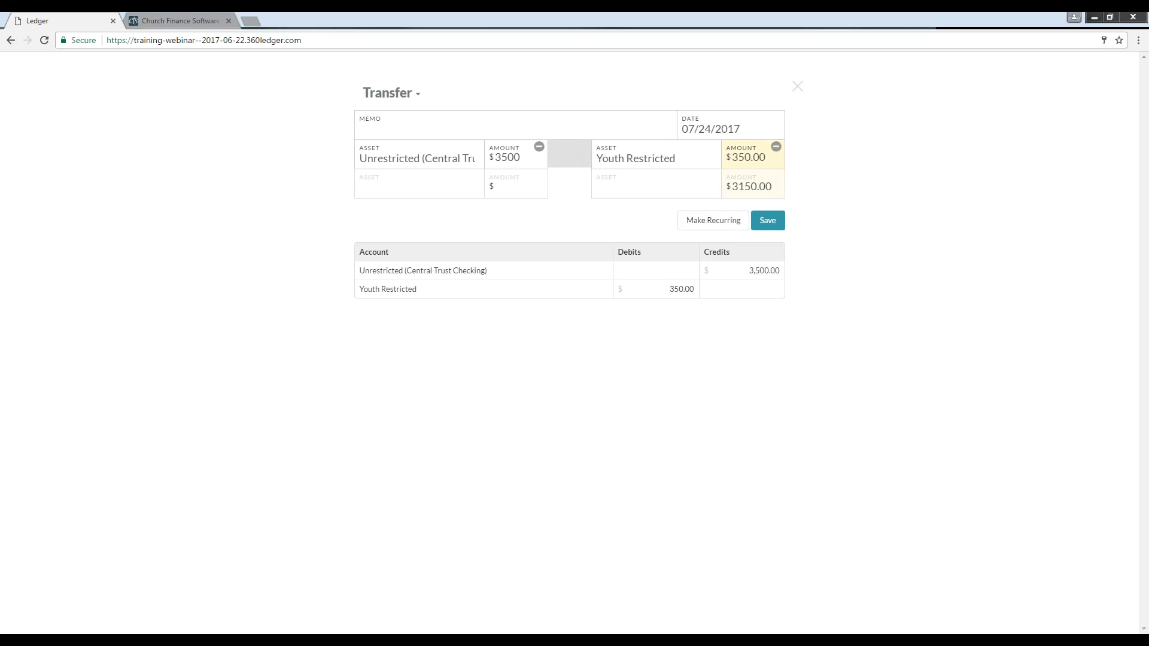
click(768, 222)
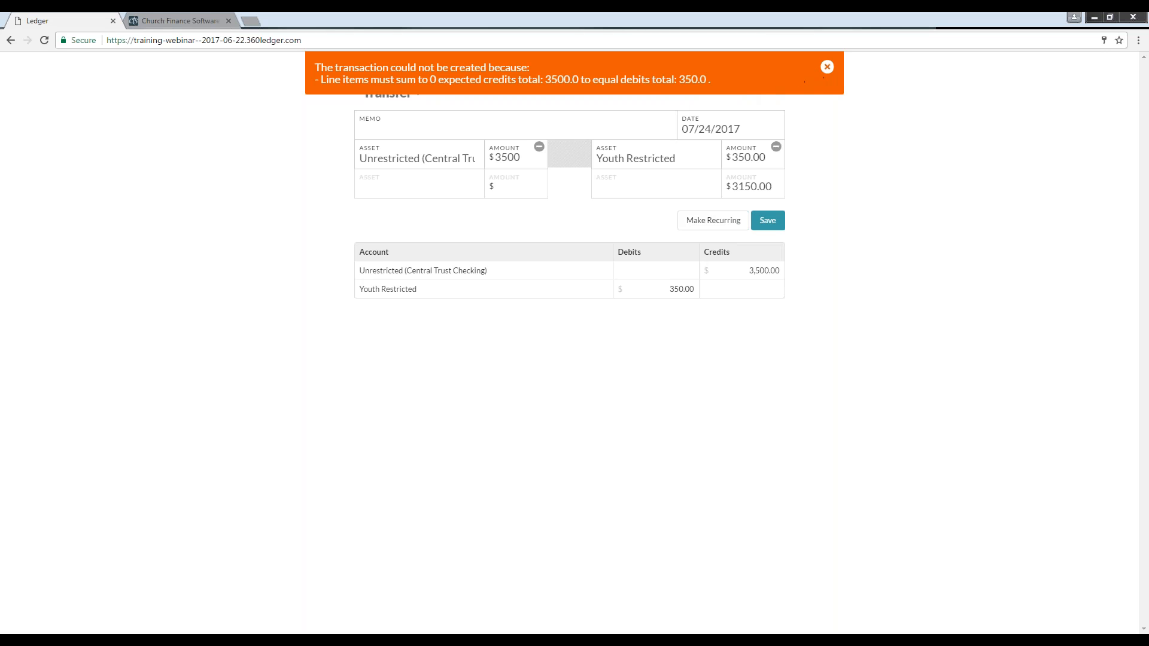
click(827, 67)
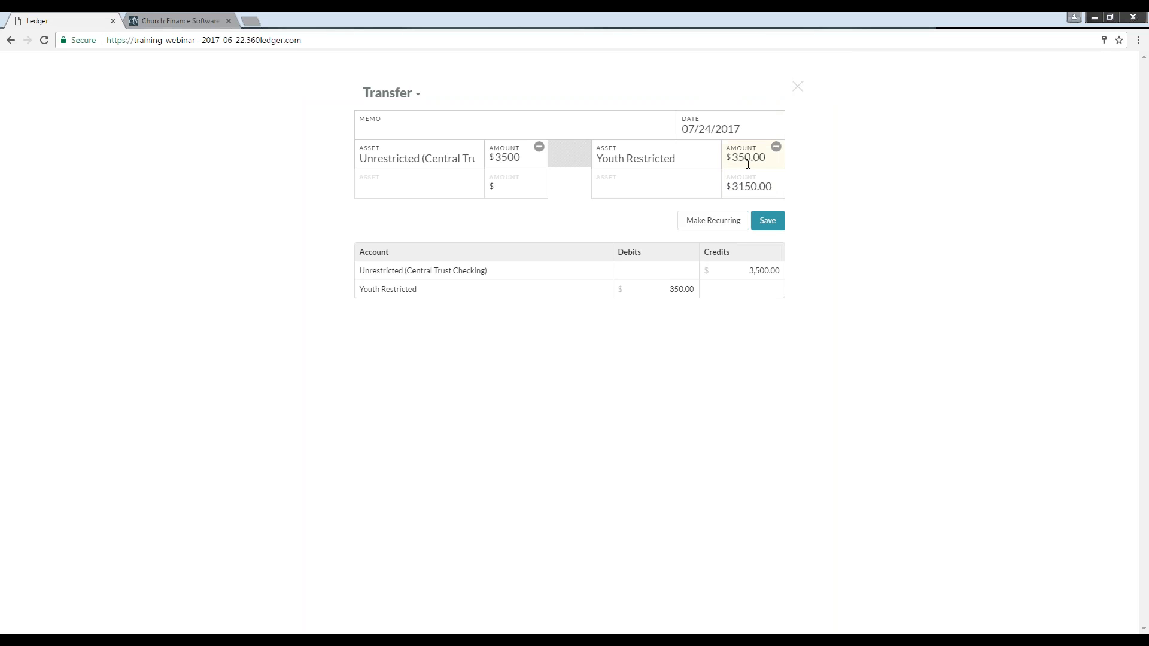
text(0)
click(767, 220)
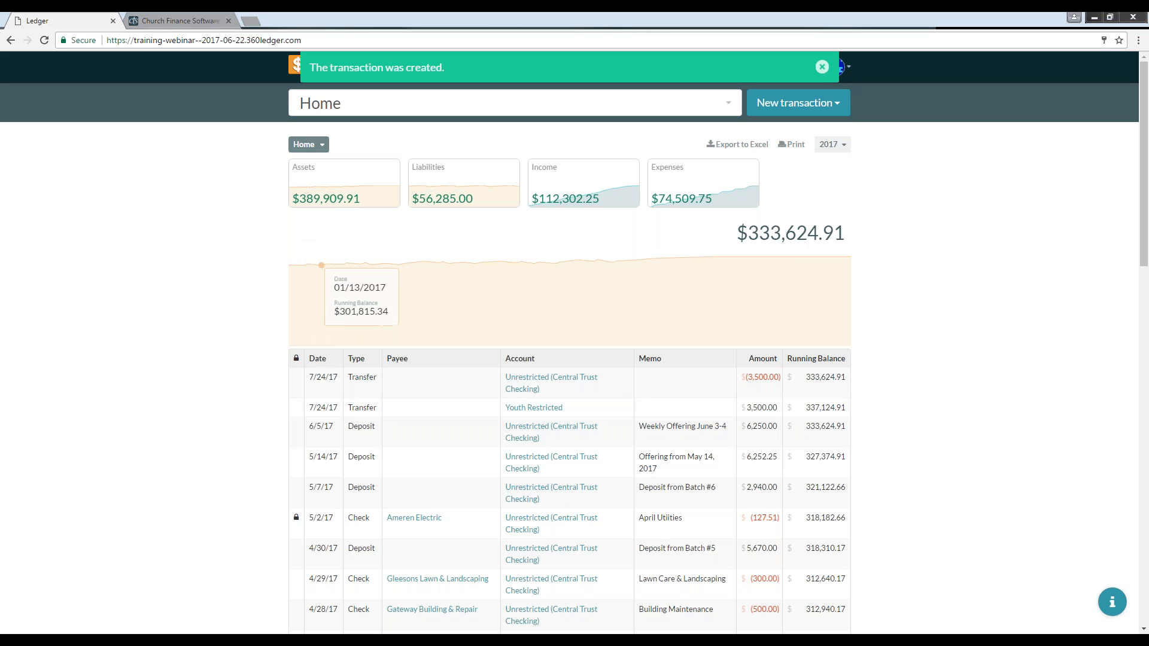
click(821, 69)
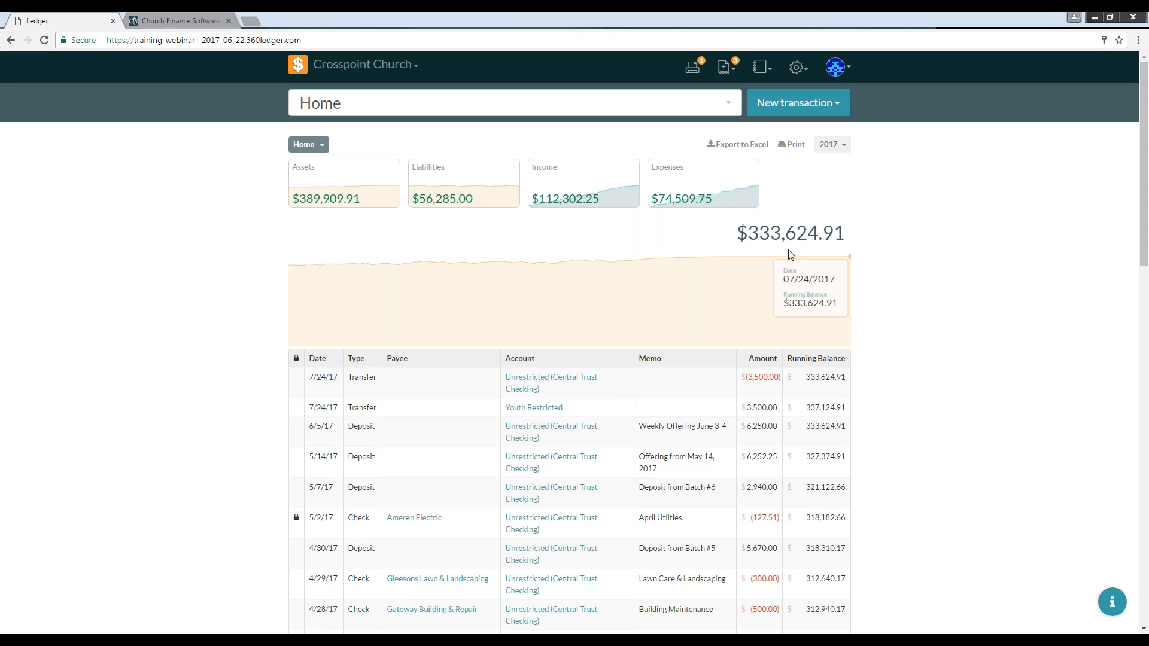
Step: Start a new deposit with the memo "Offerings from"
click(809, 105)
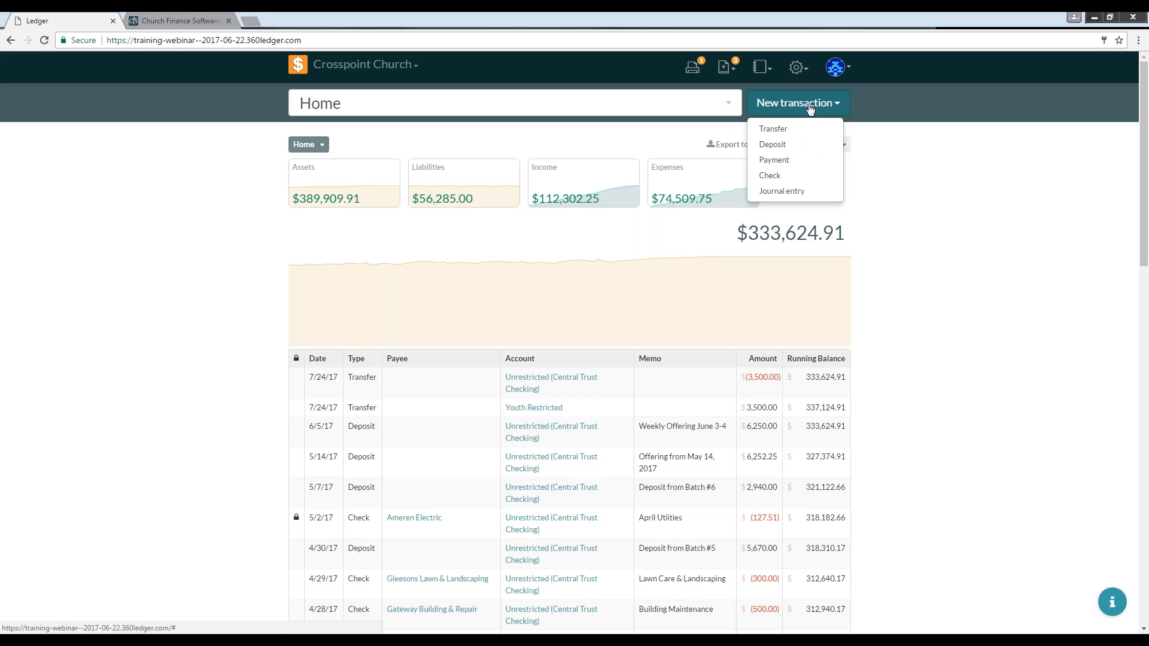
click(780, 150)
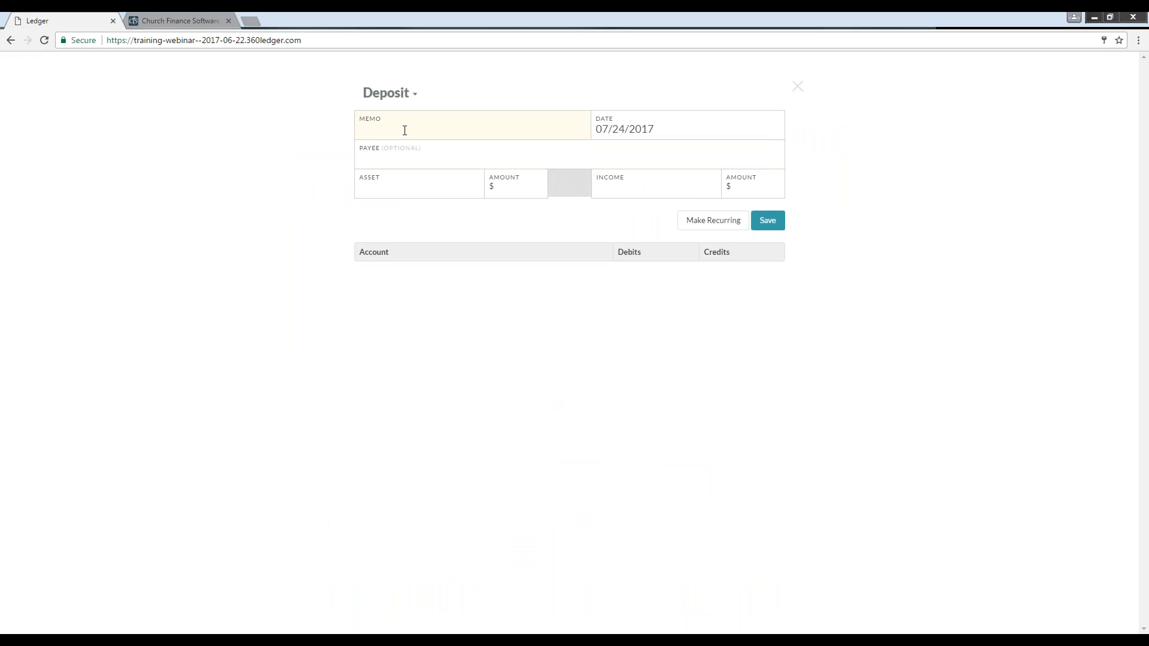
click(398, 153)
text(Offerings from s from)
Step: Set the deposit date to 06/18/2017
click(649, 133)
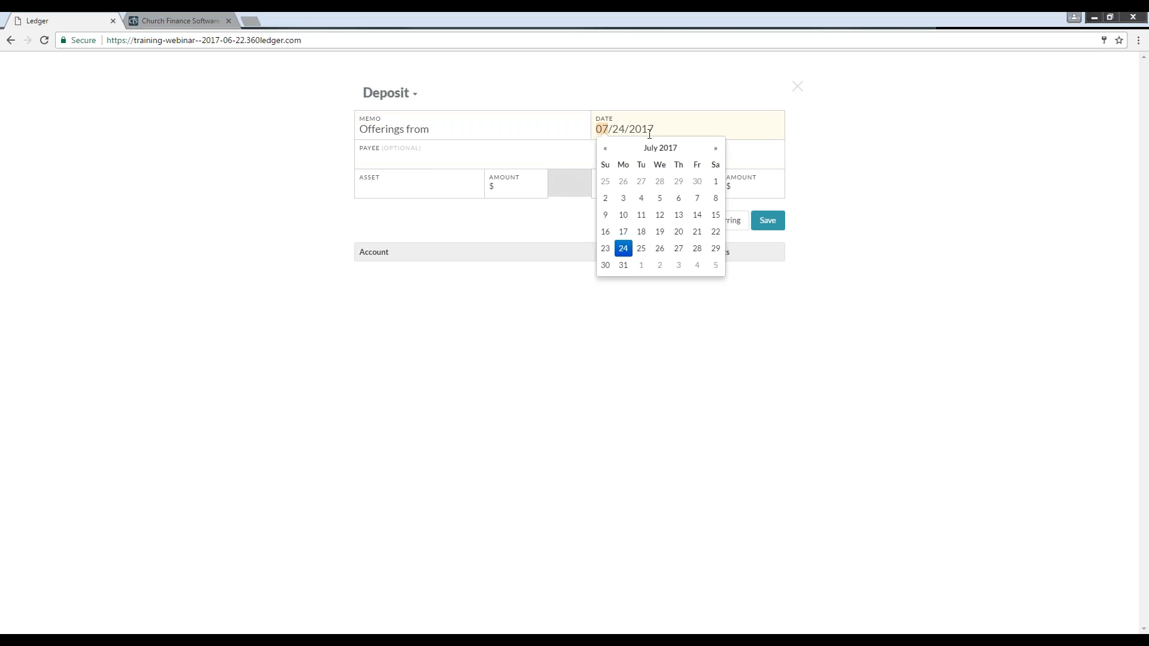
click(605, 148)
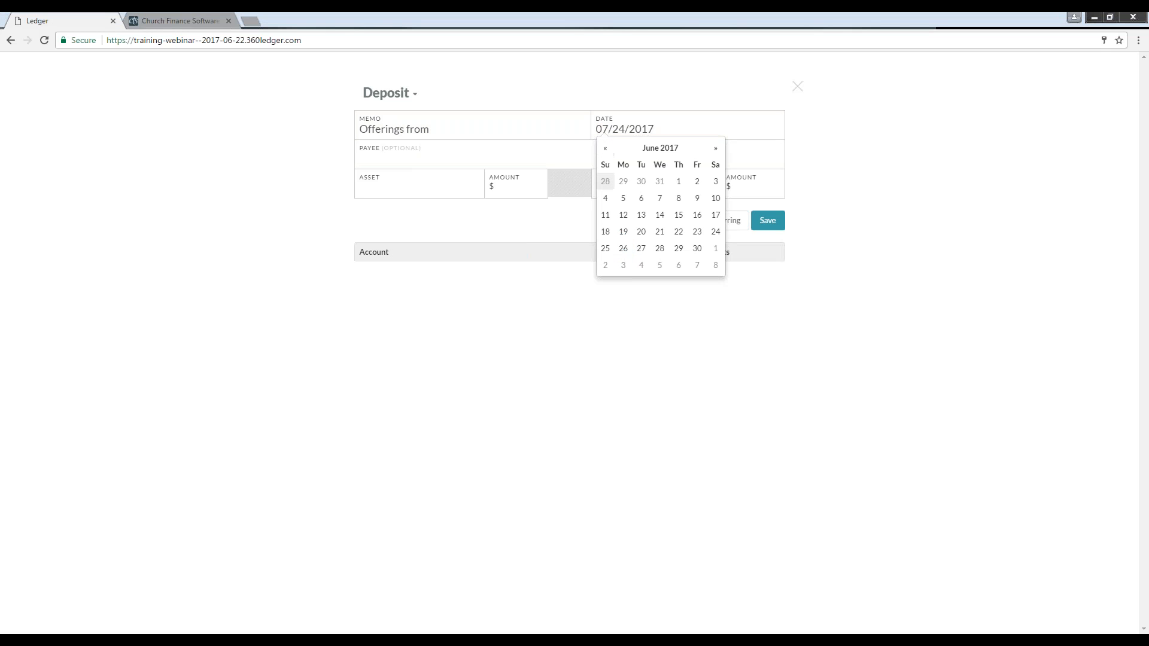
click(608, 237)
key(Escape)
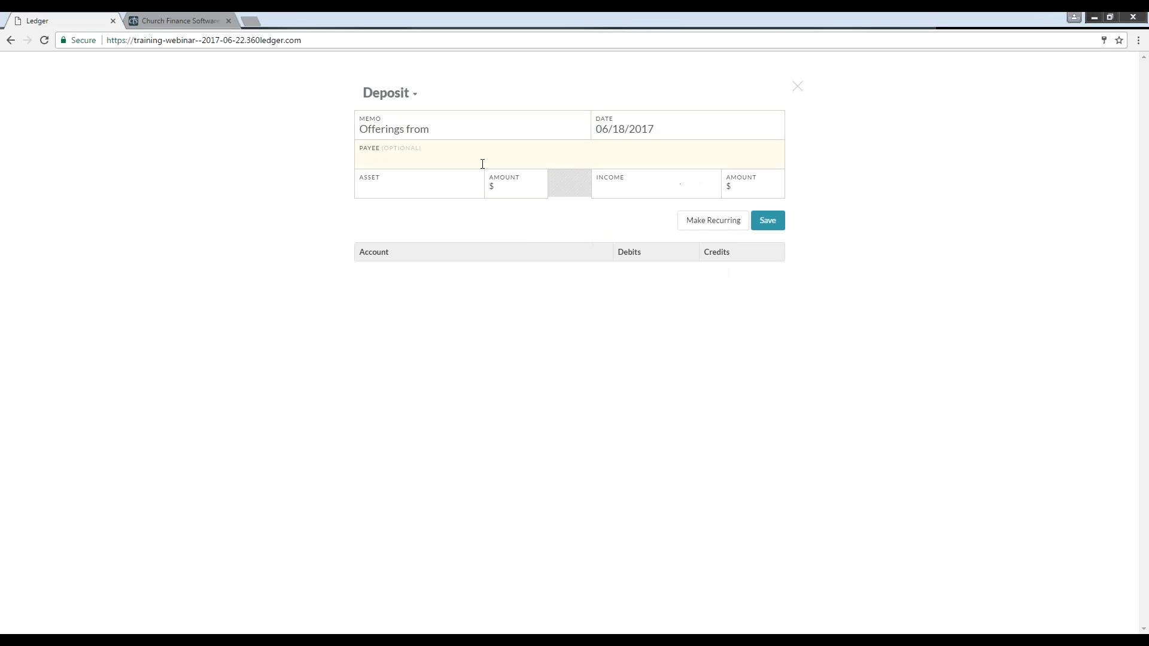
Step: Deposit 4600 into the Unrestricted (Central Trust Checking) asset account
click(390, 183)
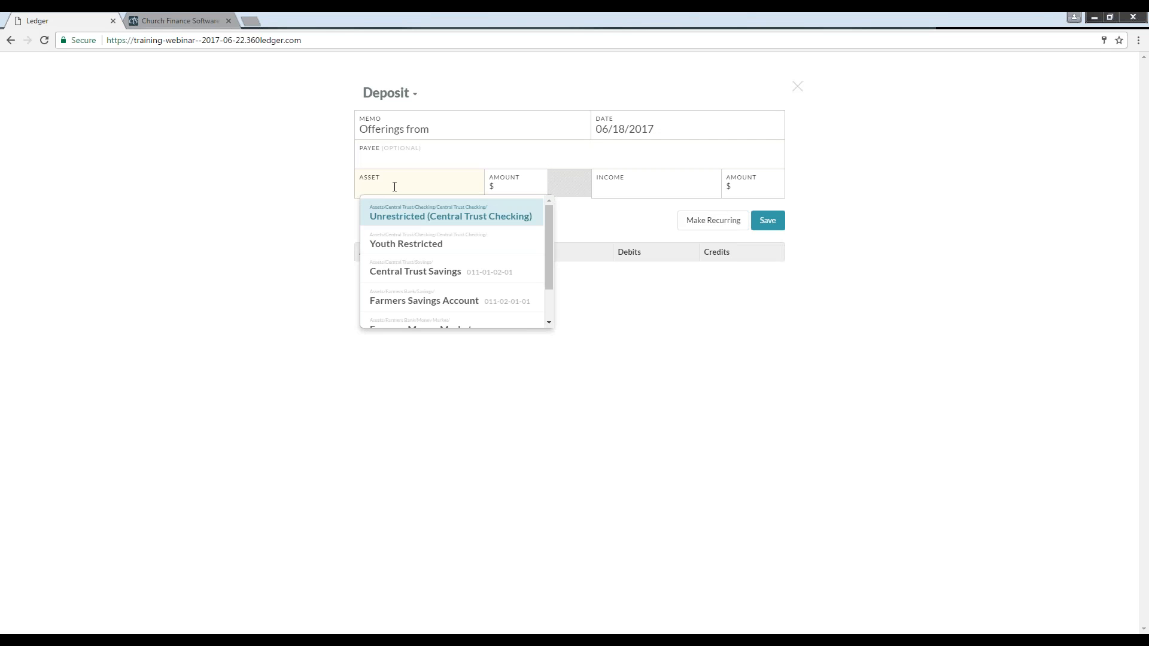
click(400, 223)
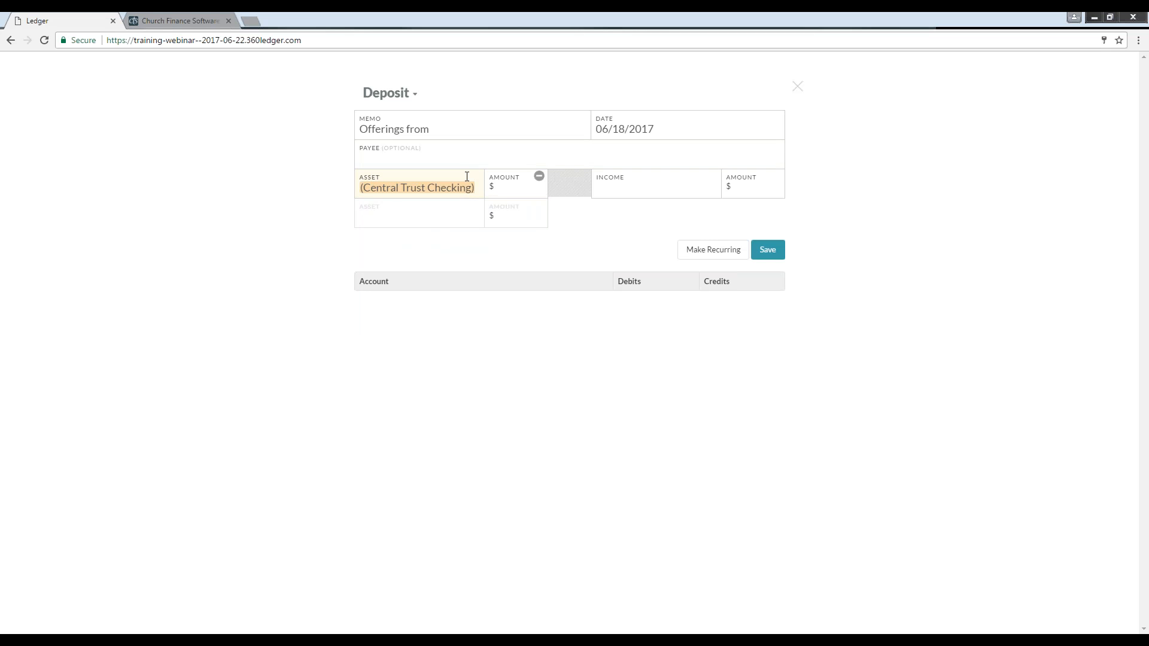
click(501, 187)
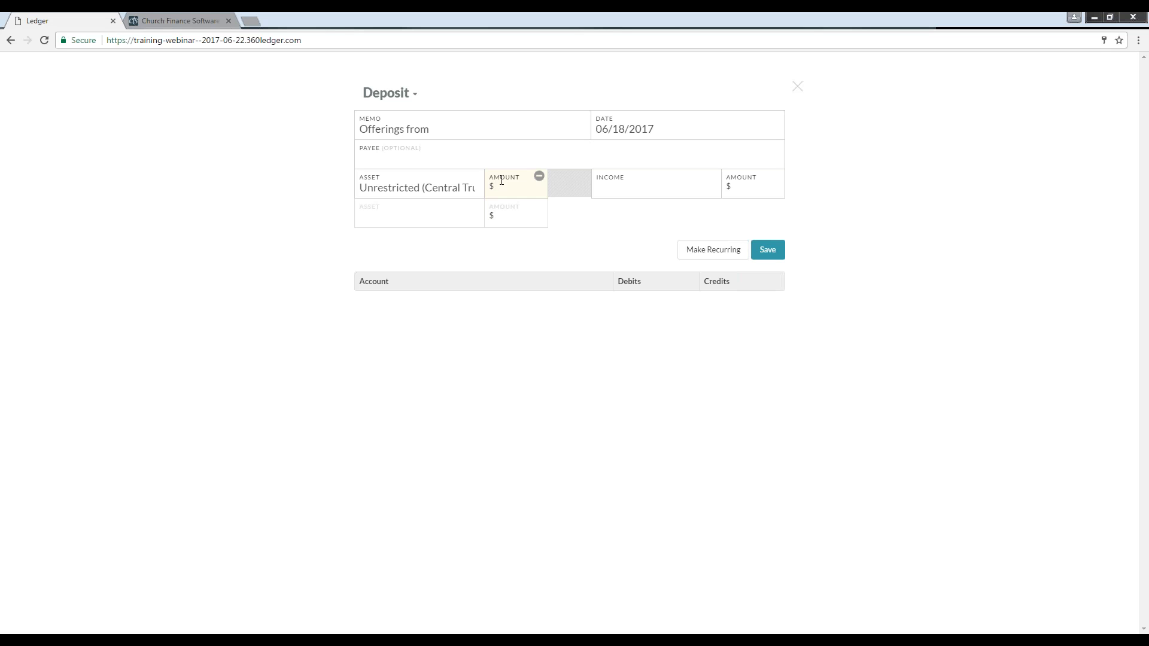
text(4600)
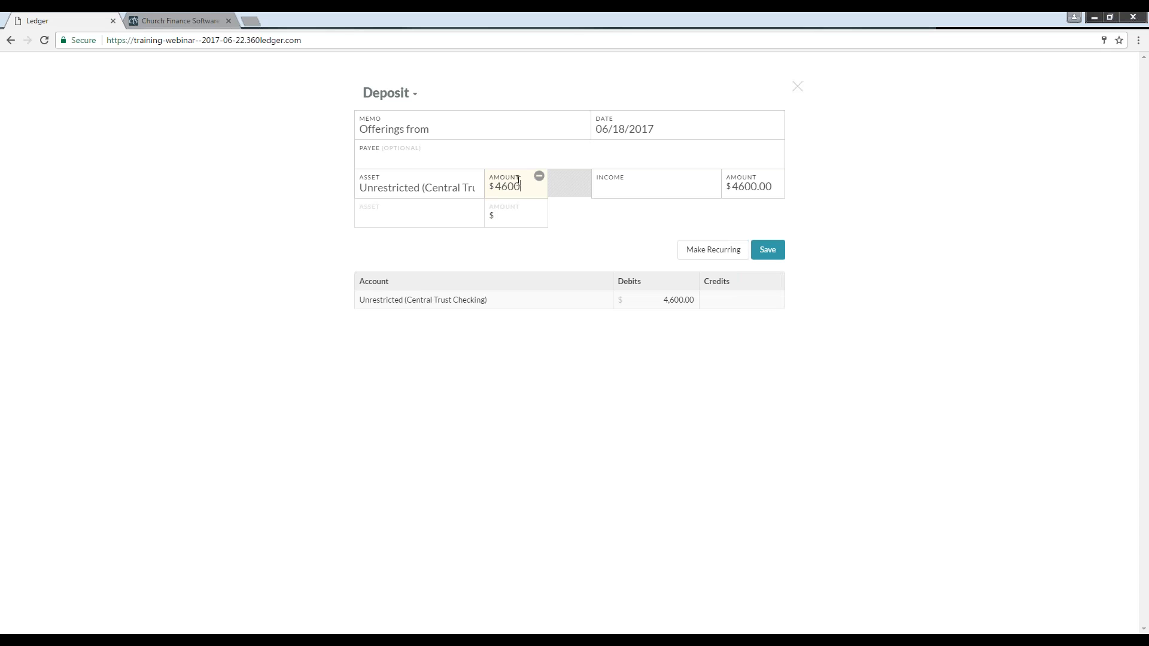
Step: Assign 3500 of the deposit to the General Fund income account
click(626, 187)
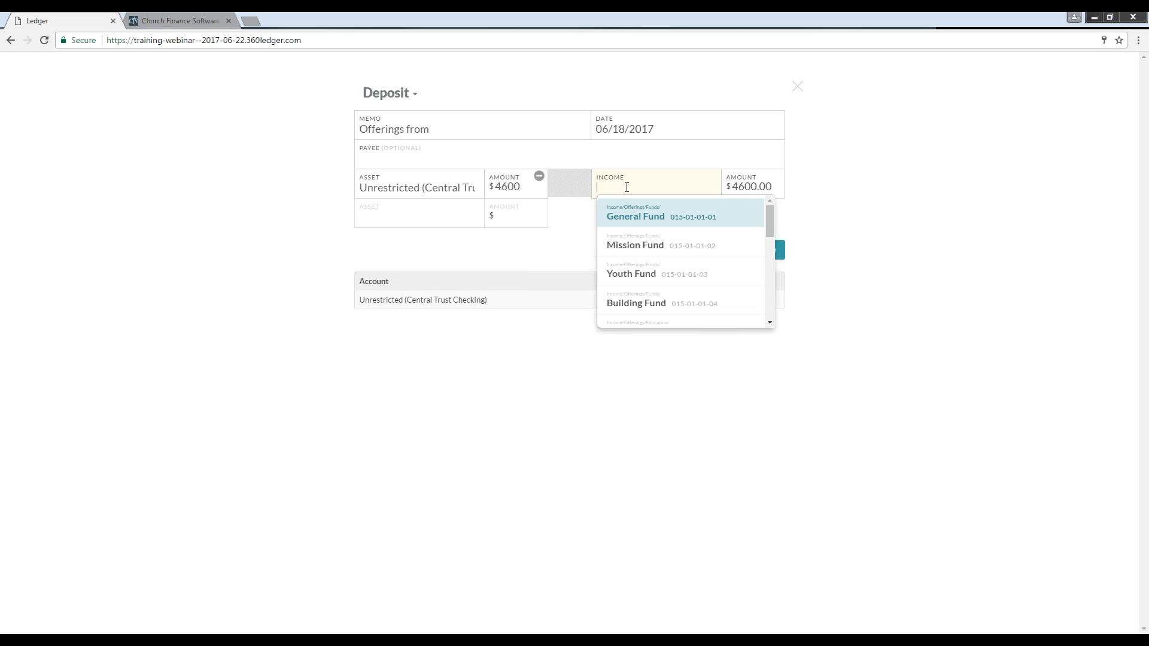
text(3500)
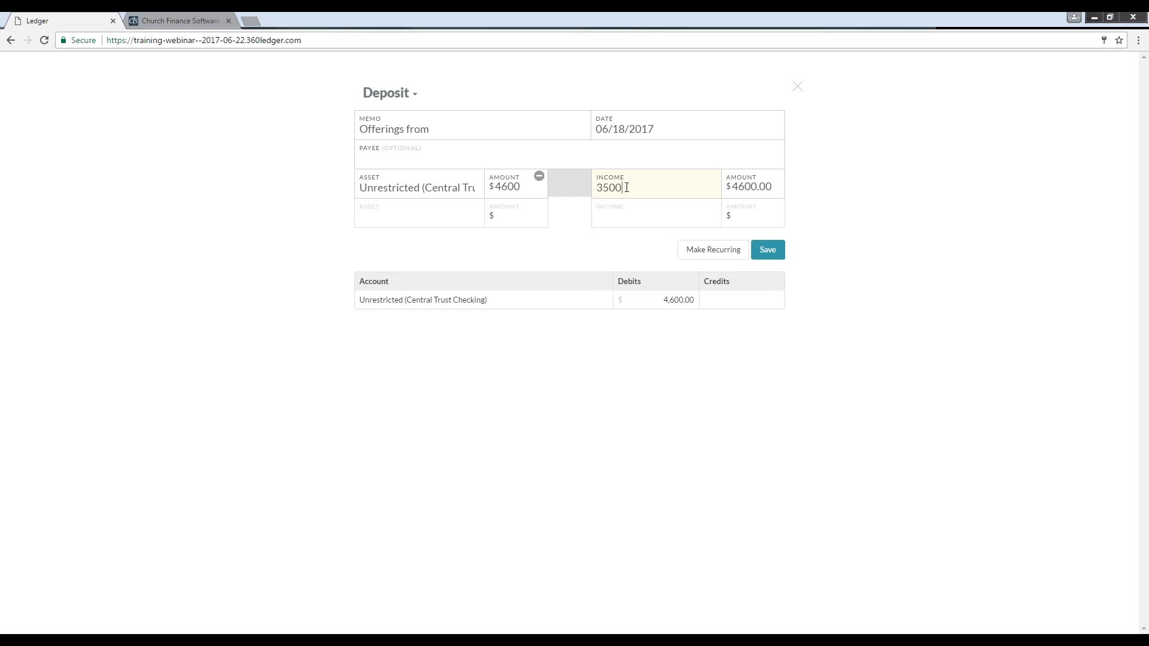
double_click(627, 187)
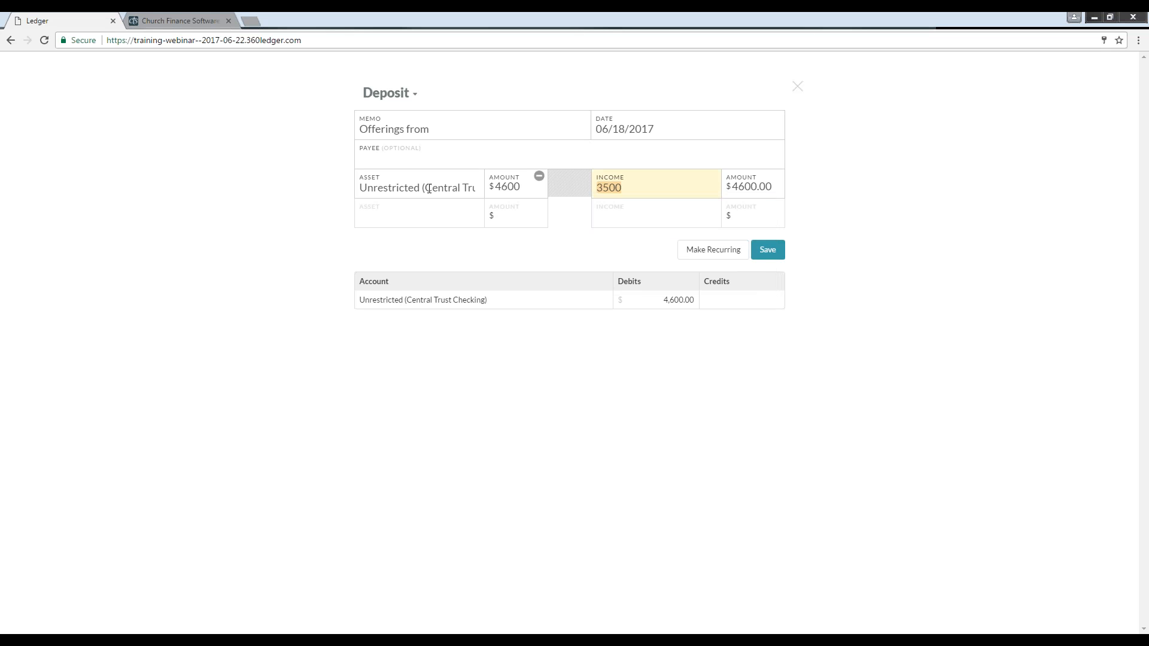
text(gen)
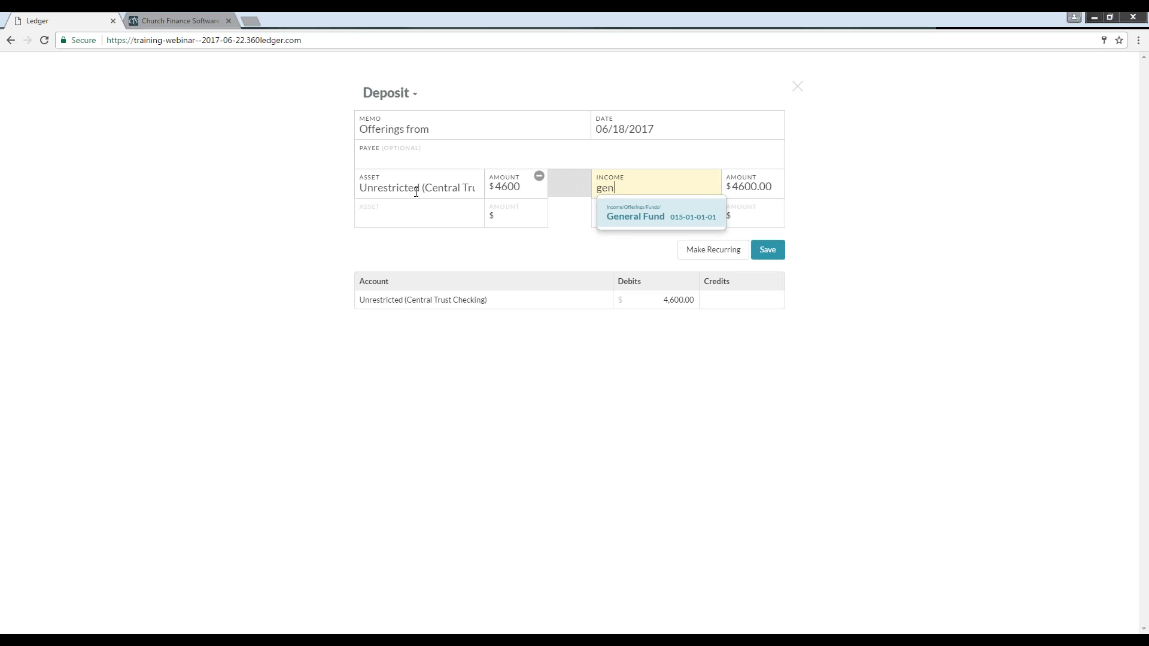
click(662, 217)
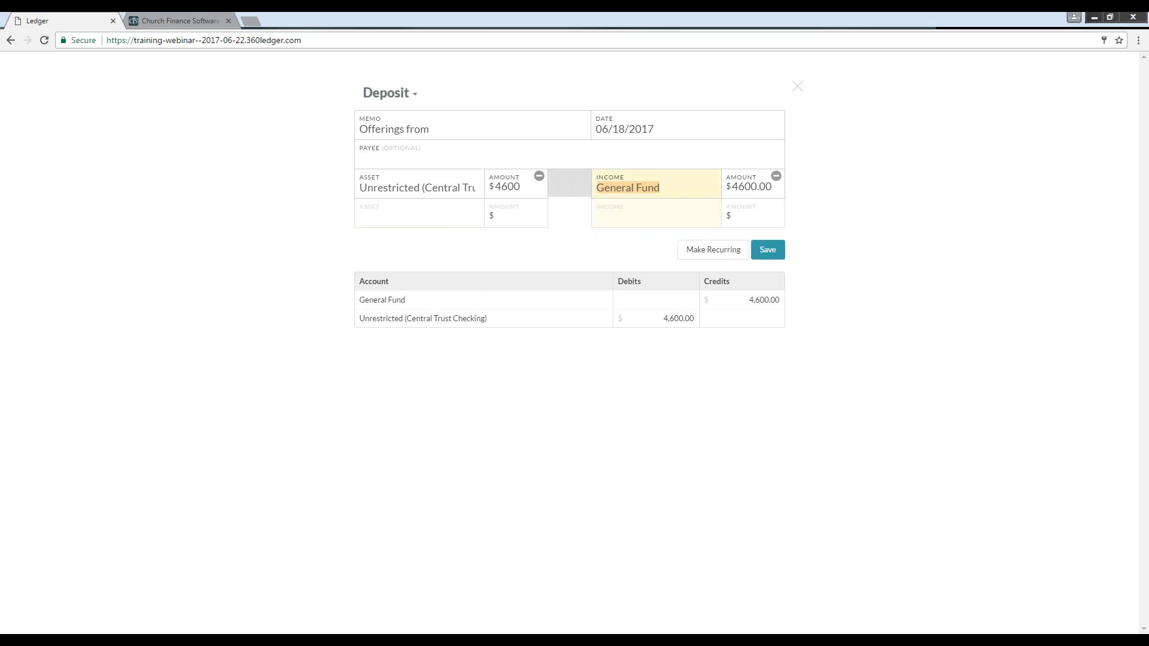
click(731, 188)
drag(731, 187, 820, 182)
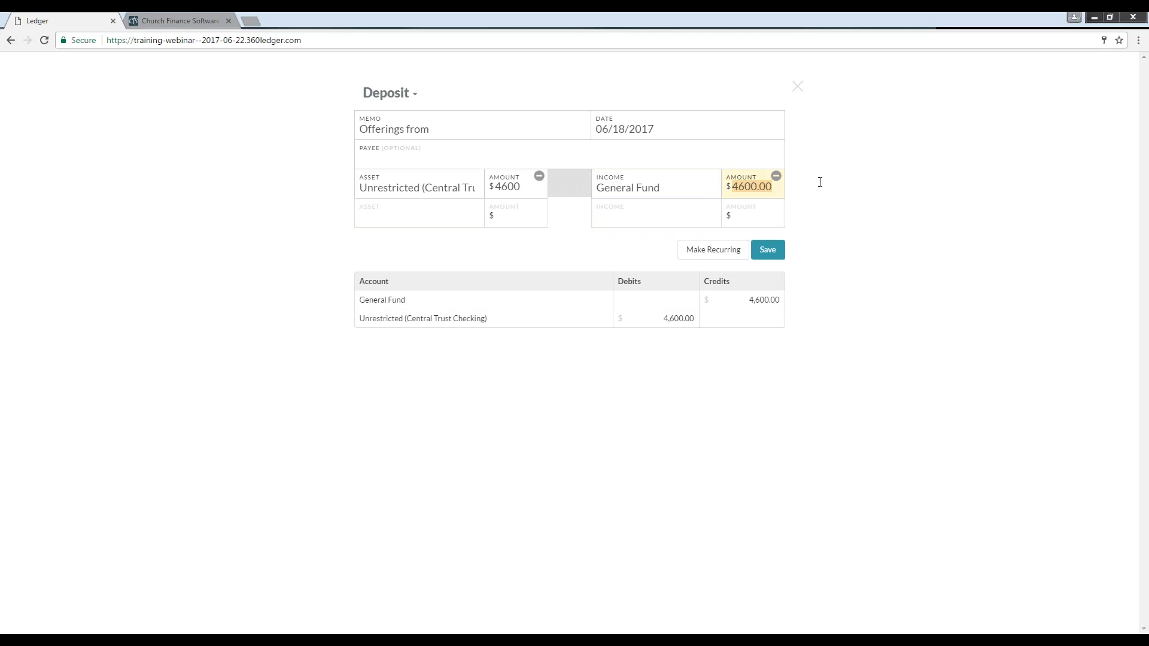
text(3500)
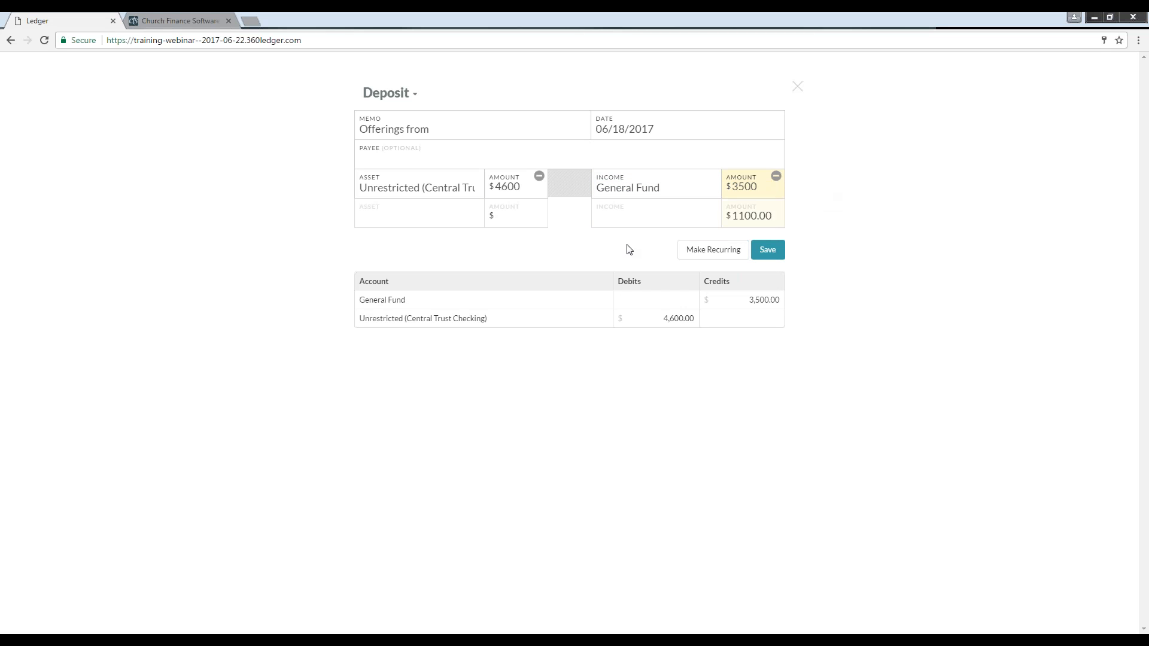
Step: Add Building Fund as a second income line for the remaining amount
click(653, 216)
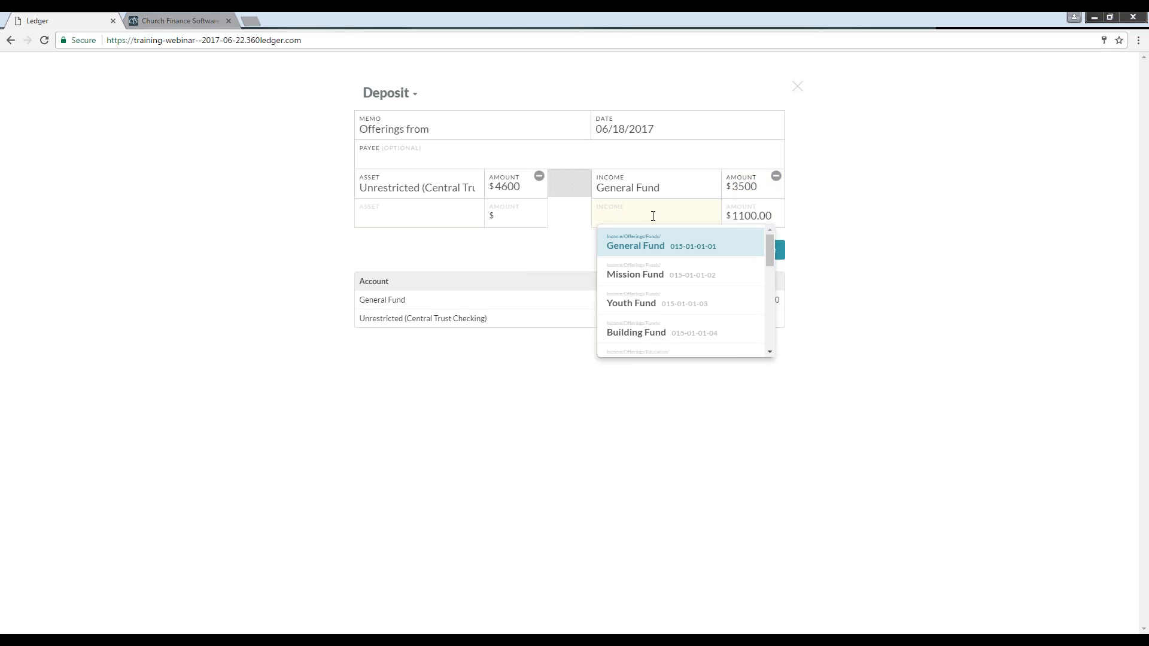
text(bul)
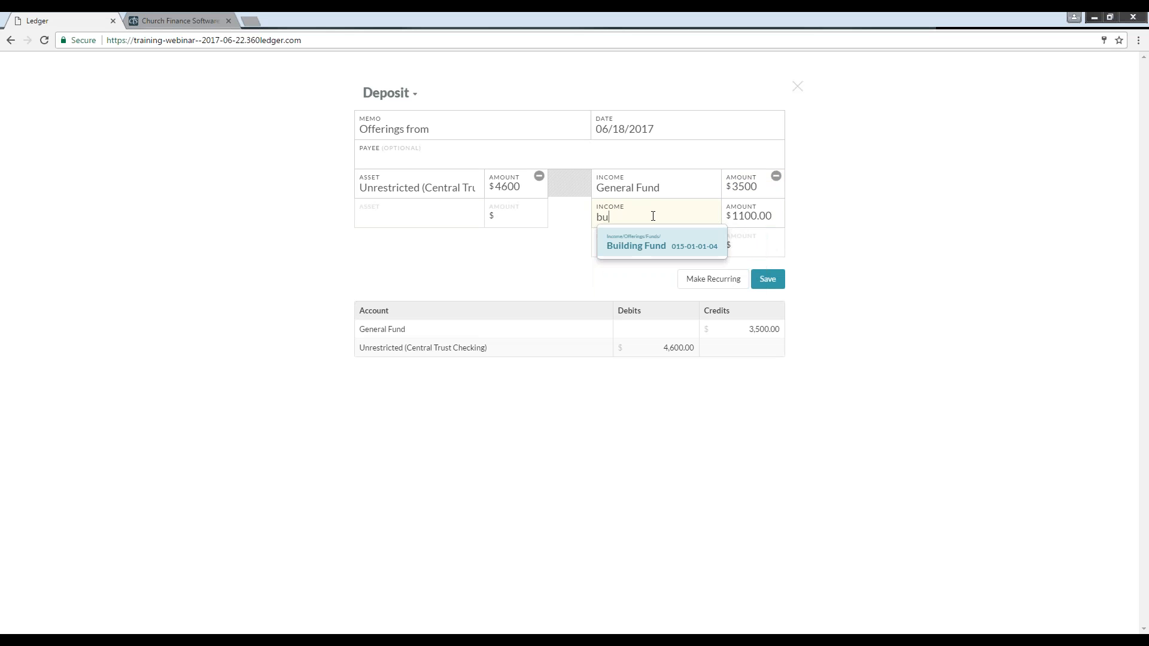
key(BackSpace)
key(BackSpace)
key(BackSpace)
text(b)
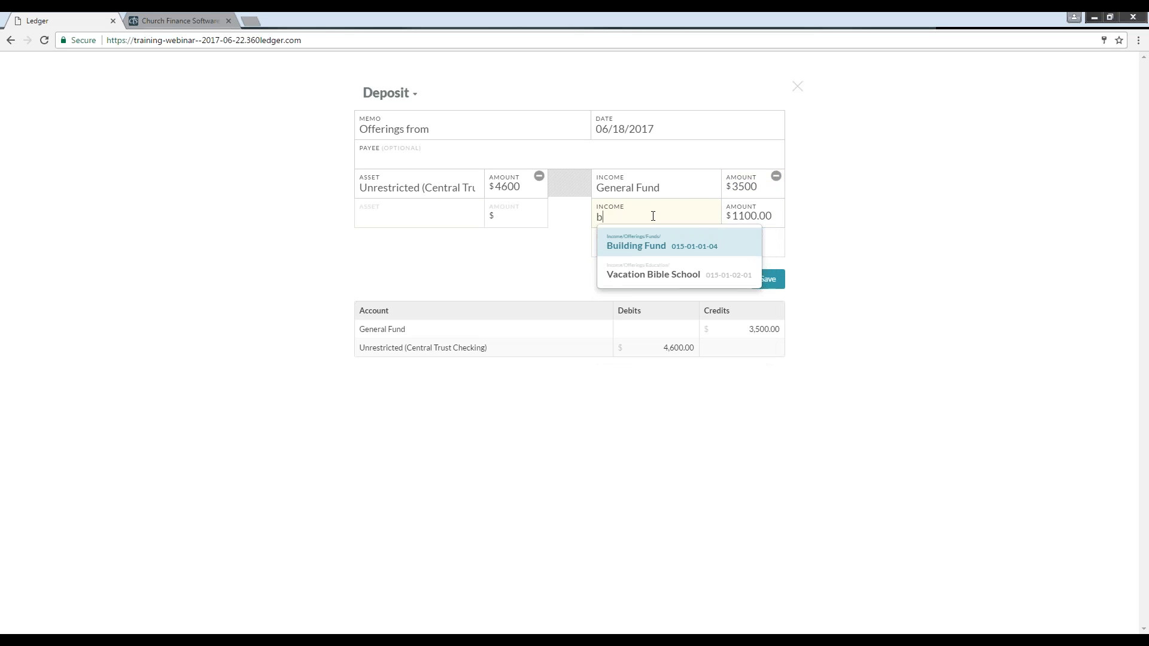
key(Return)
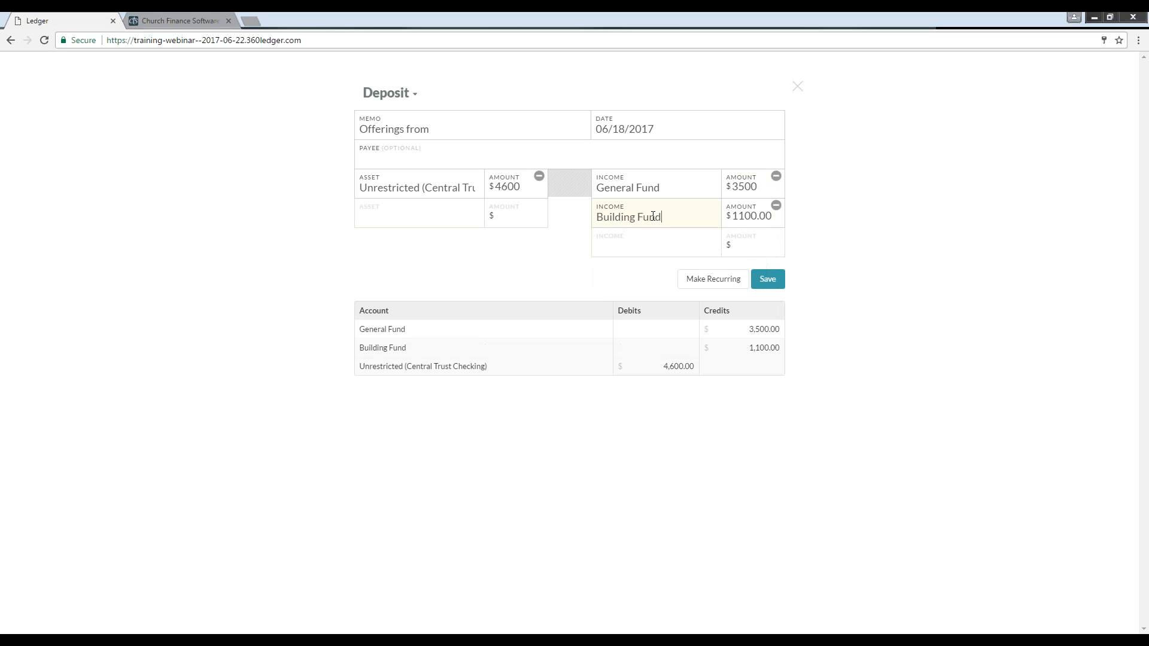
Step: Set the Building Fund income amount to 600
key(Tab)
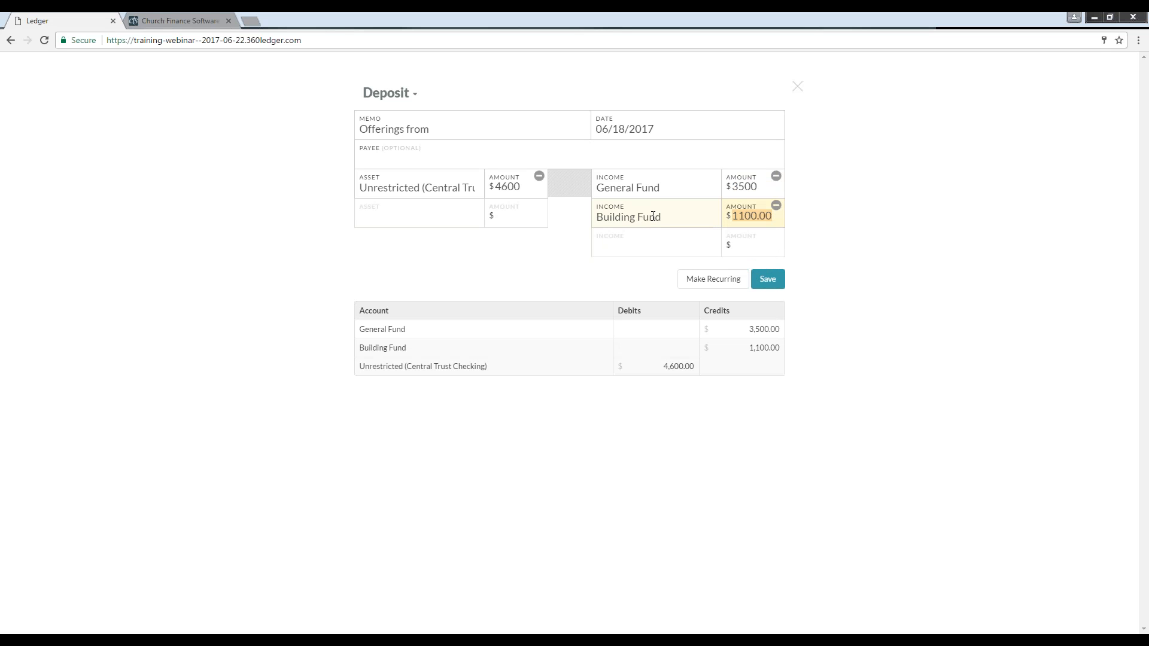
text(600)
key(Tab)
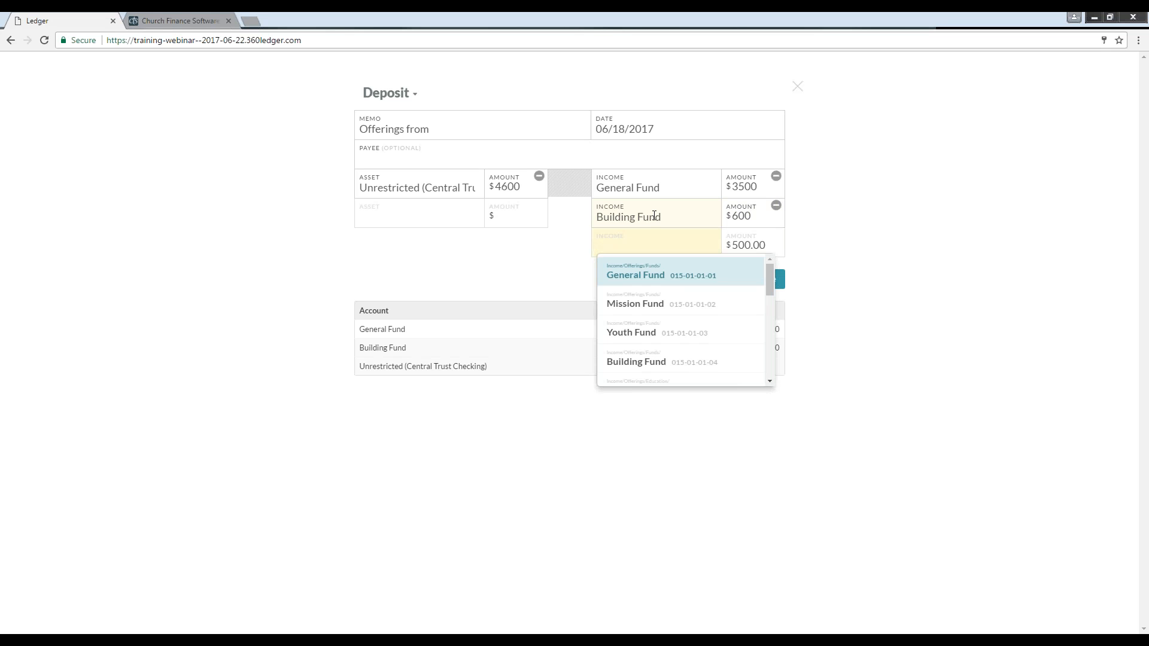
Step: Add Mission Fund as a third income line with an amount of 400
text(m)
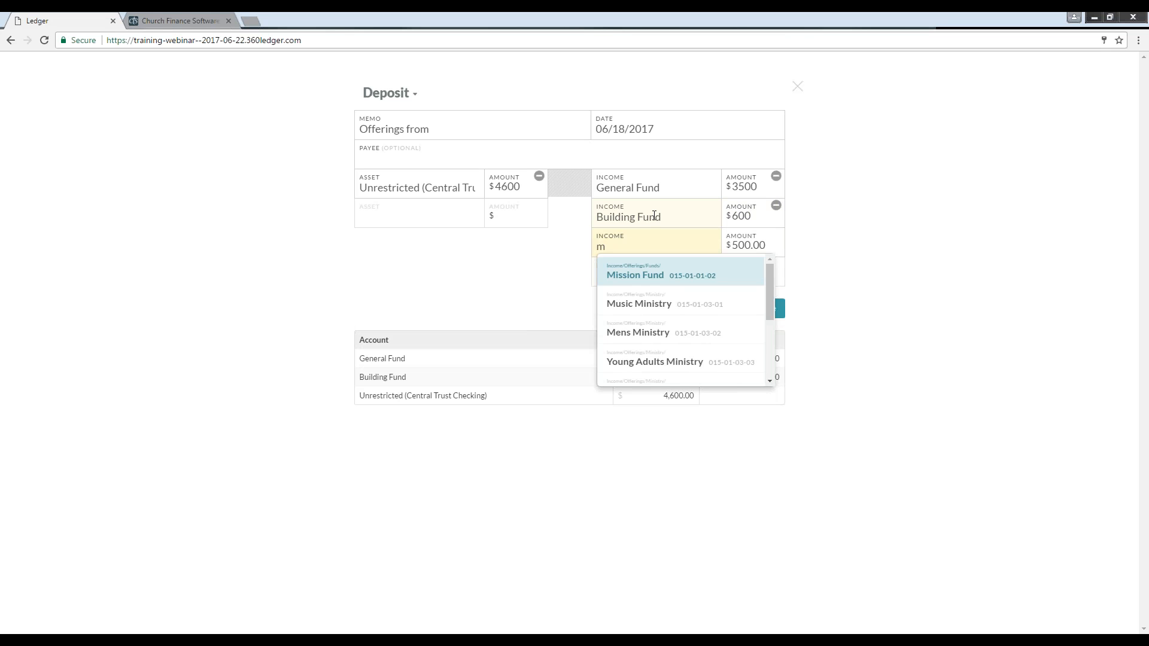
text(i)
key(Return)
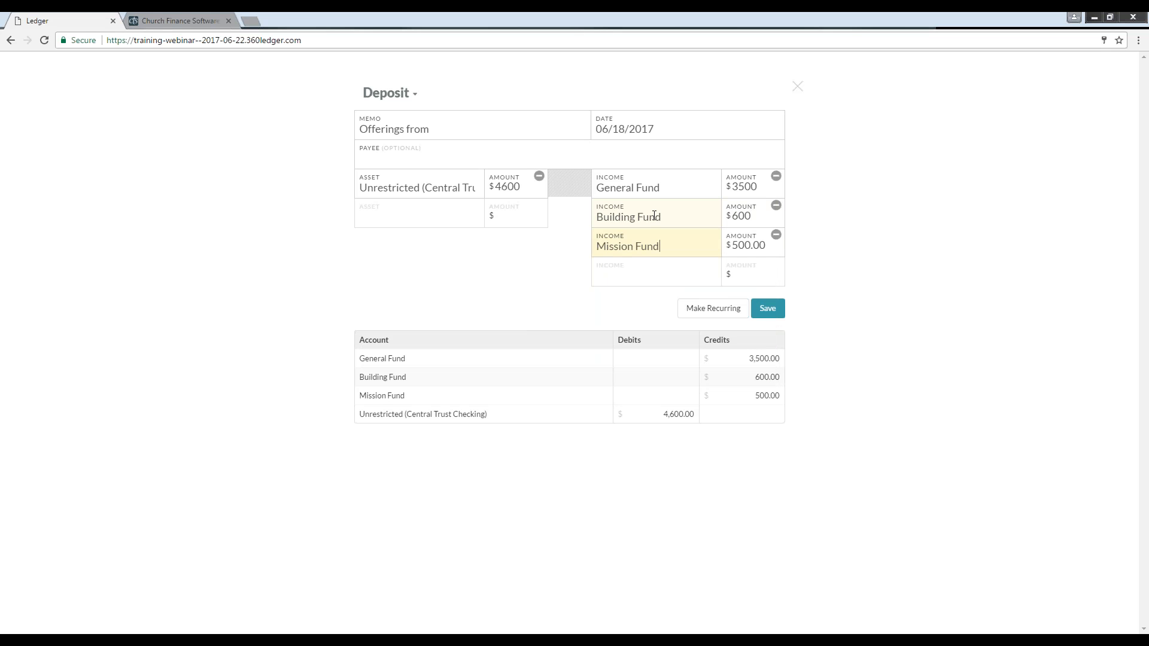
key(Tab)
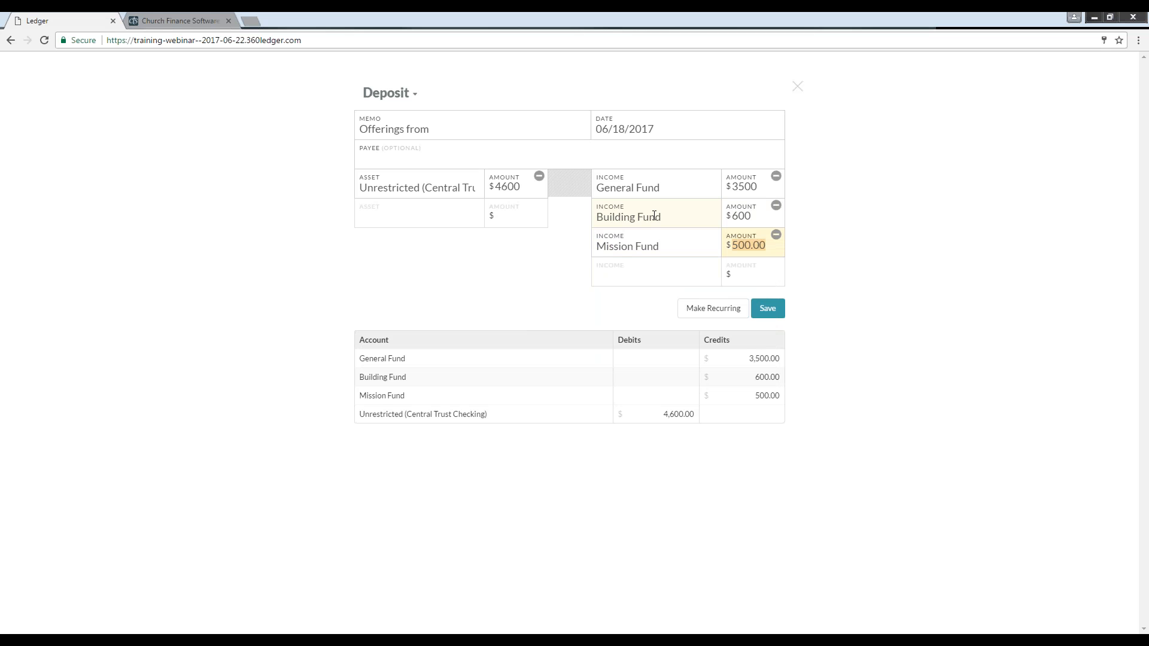
text(400)
Step: Add Youth Fund as a fourth income line for the remaining amount
click(648, 281)
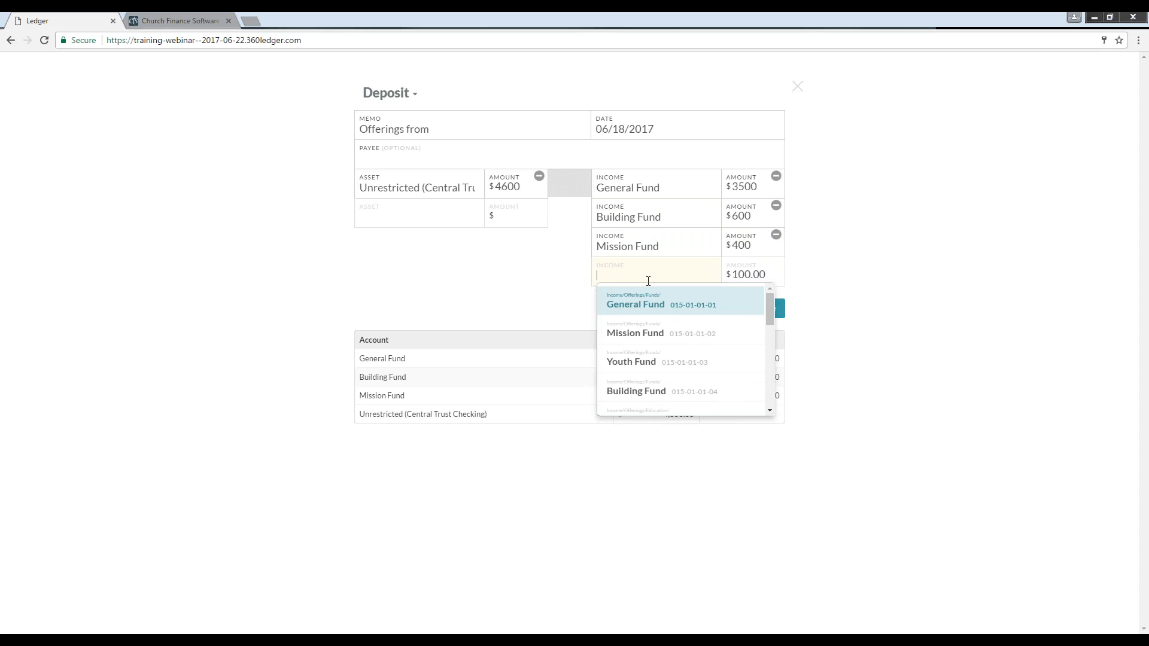
text(vb)
key(BackSpace)
key(BackSpace)
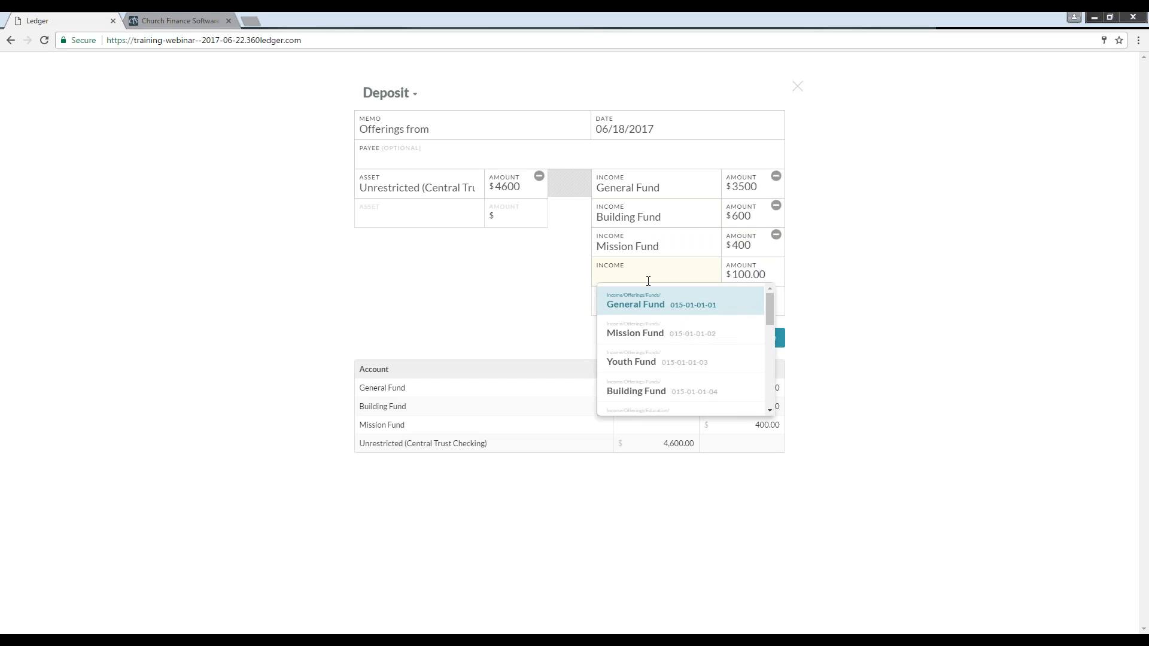
click(639, 362)
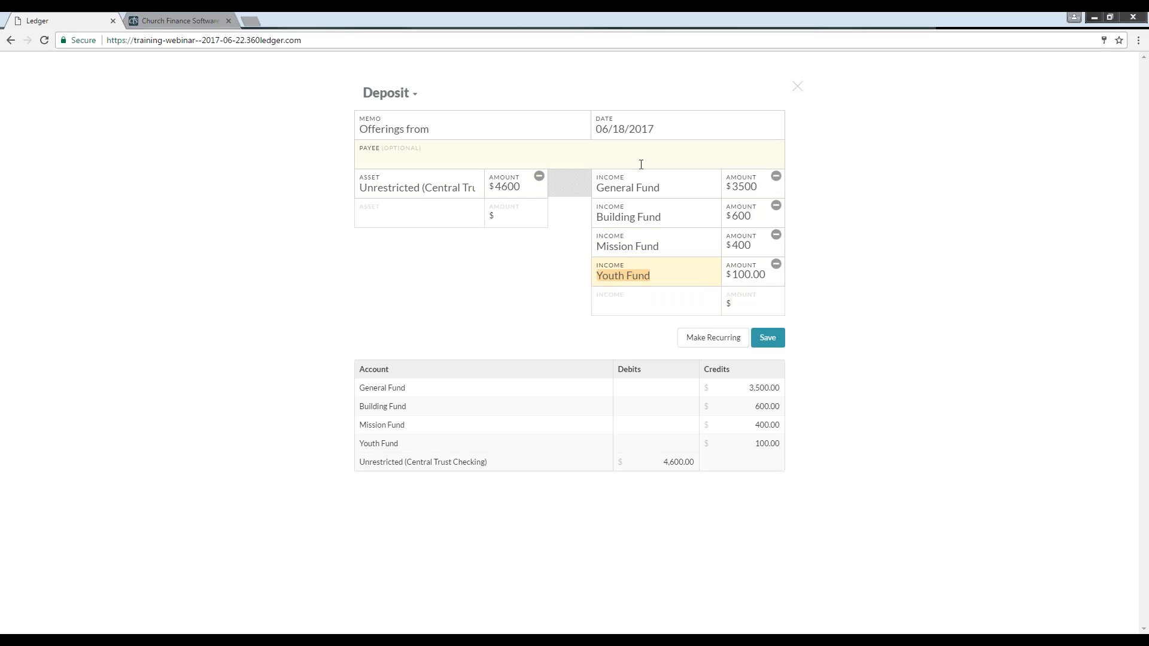
Step: Complete the memo as "Offerings from 6/18/17" and save the deposit
click(455, 125)
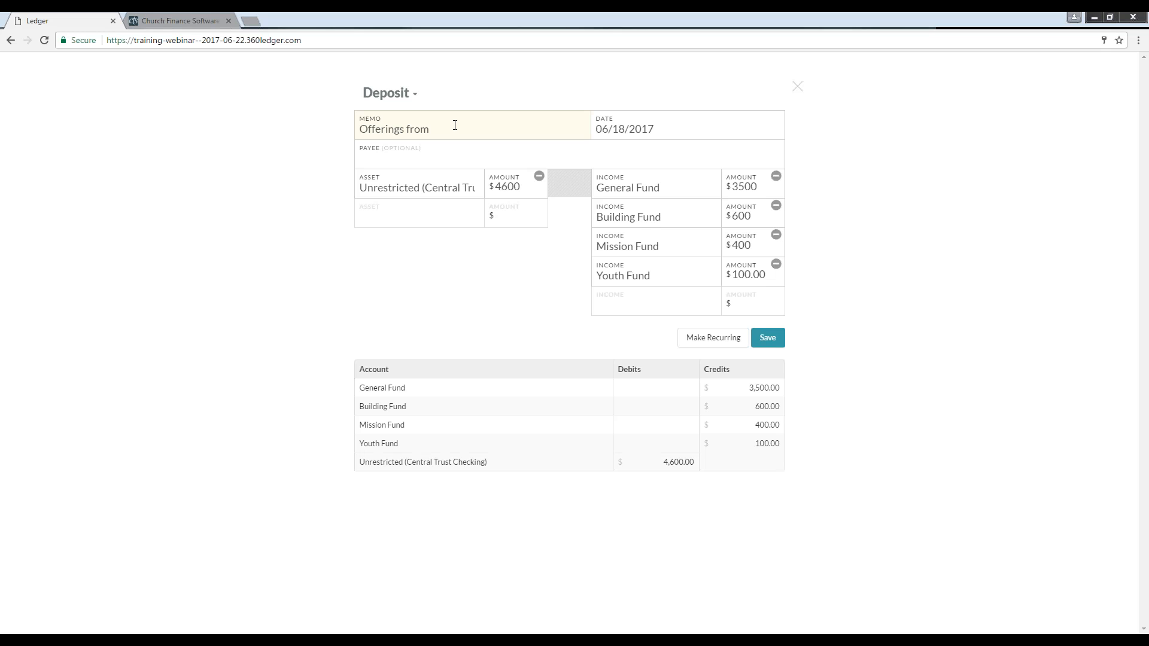
text(J)
text(6/18)
text(/17)
click(766, 338)
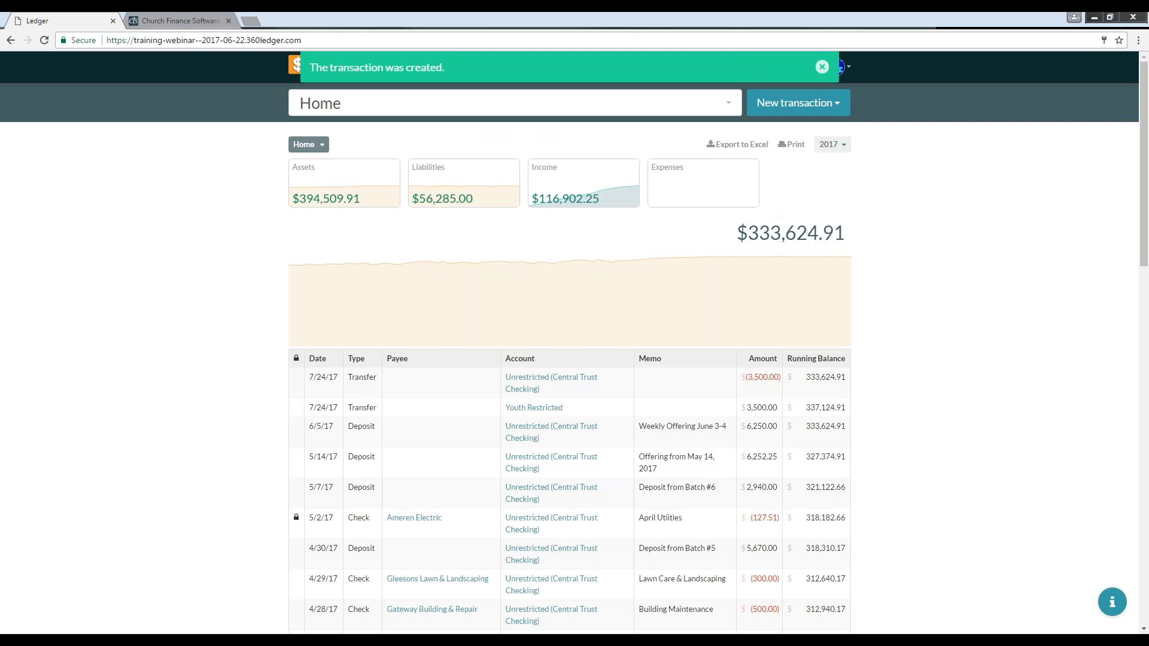
click(821, 69)
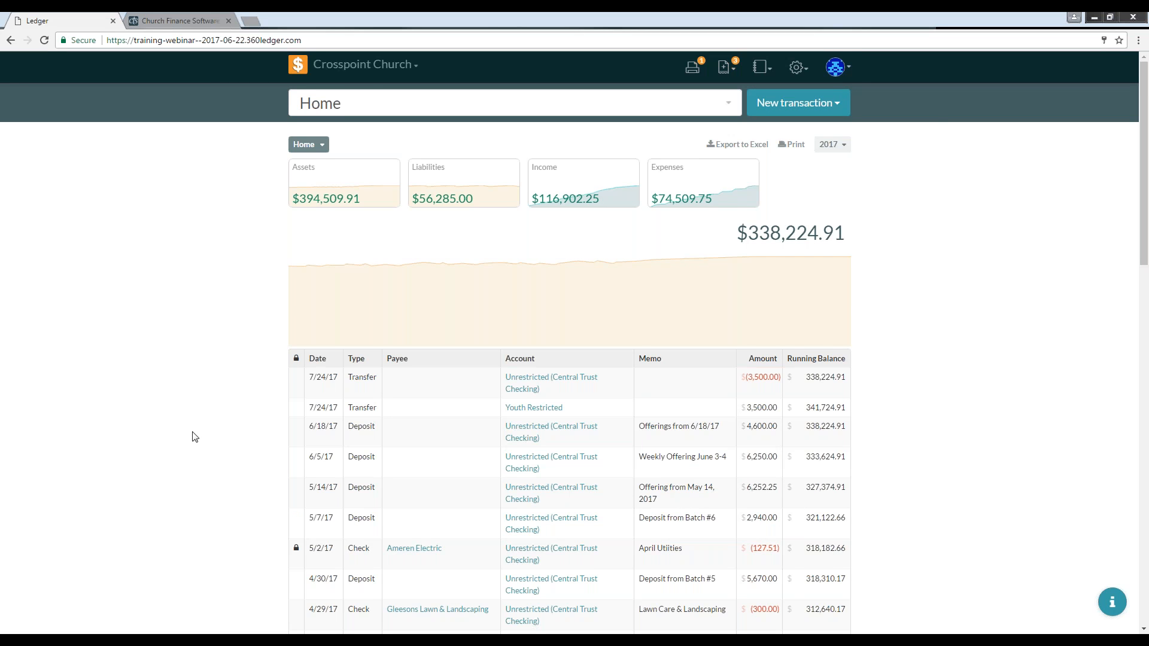
Step: Open the pending $4,169.85 deposit from Jun 11 and set its asset account to Unrestricted (Central Trust Checking)
scroll(195, 436, down, 1)
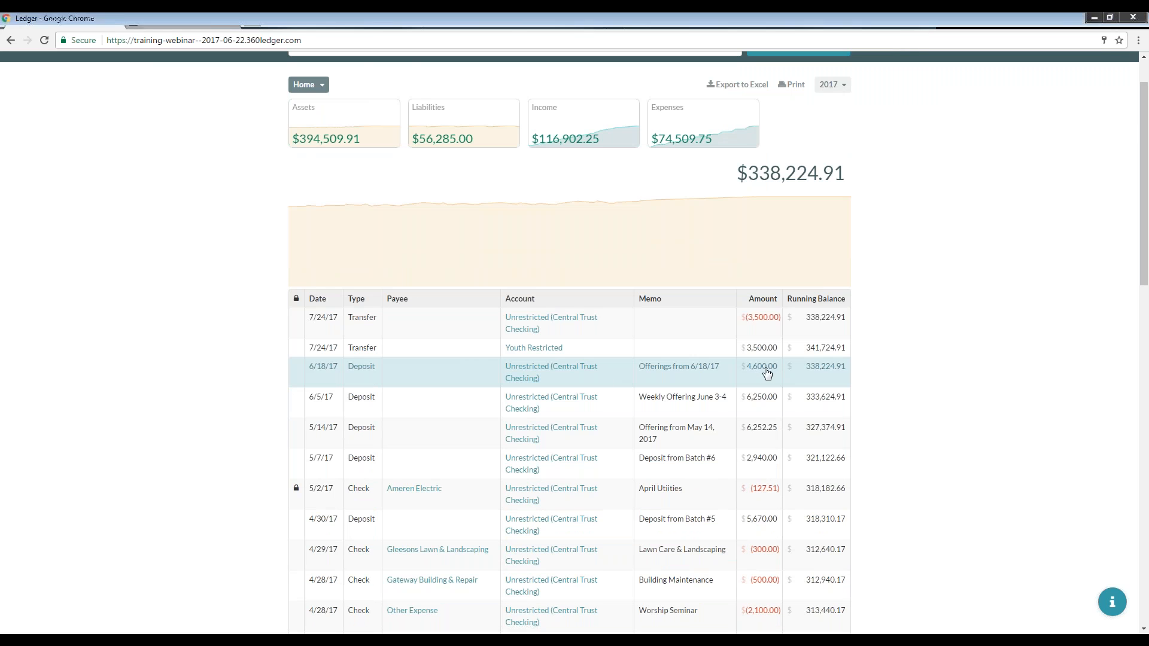
scroll(239, 360, up, 1)
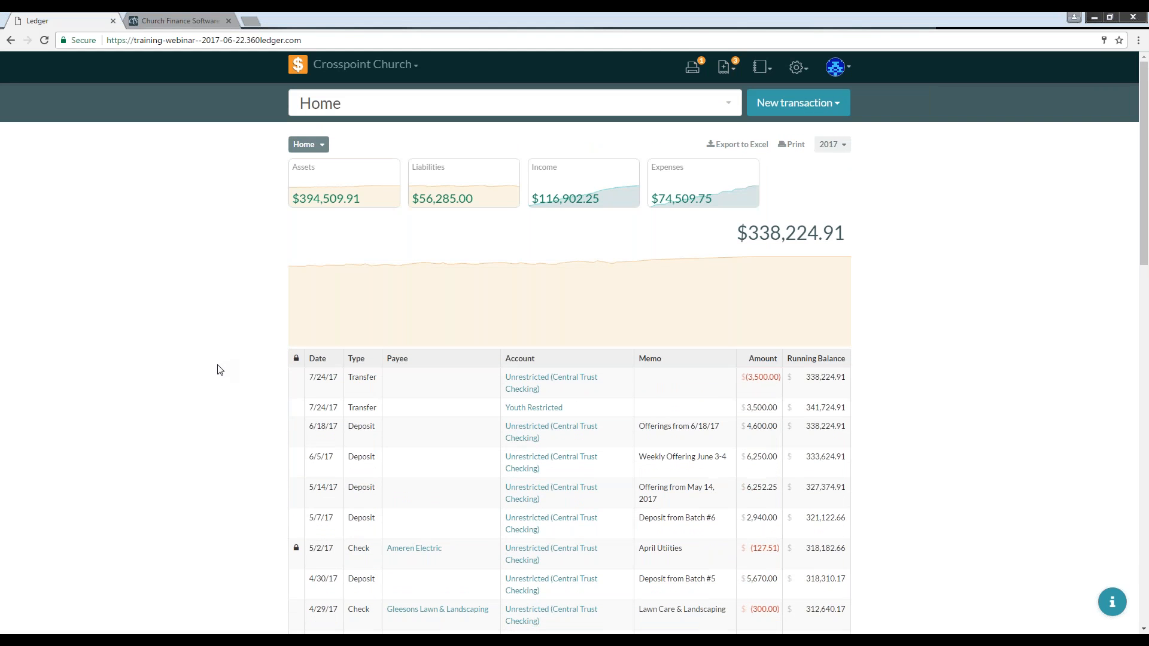
mouse_move(546, 293)
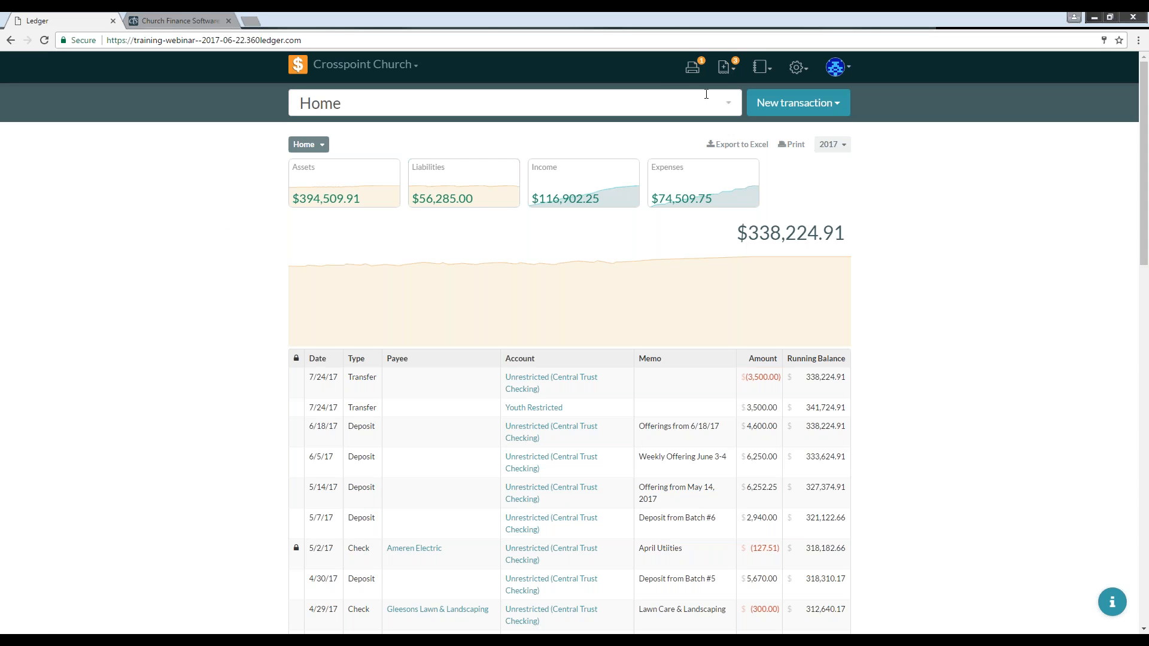
click(729, 73)
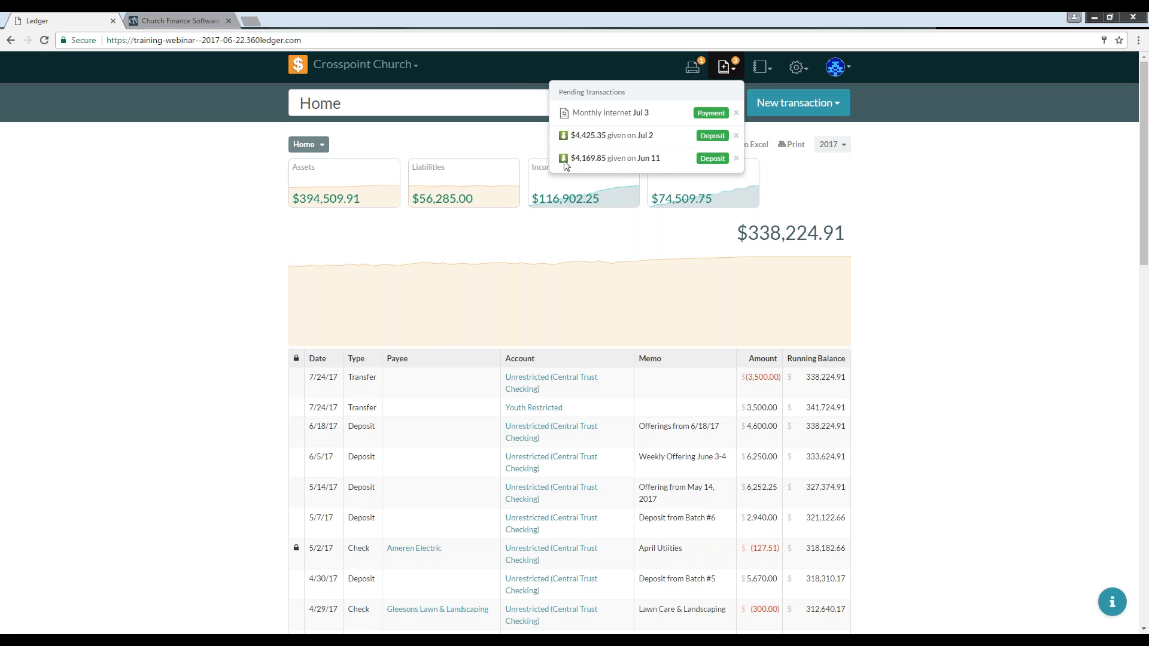
click(714, 160)
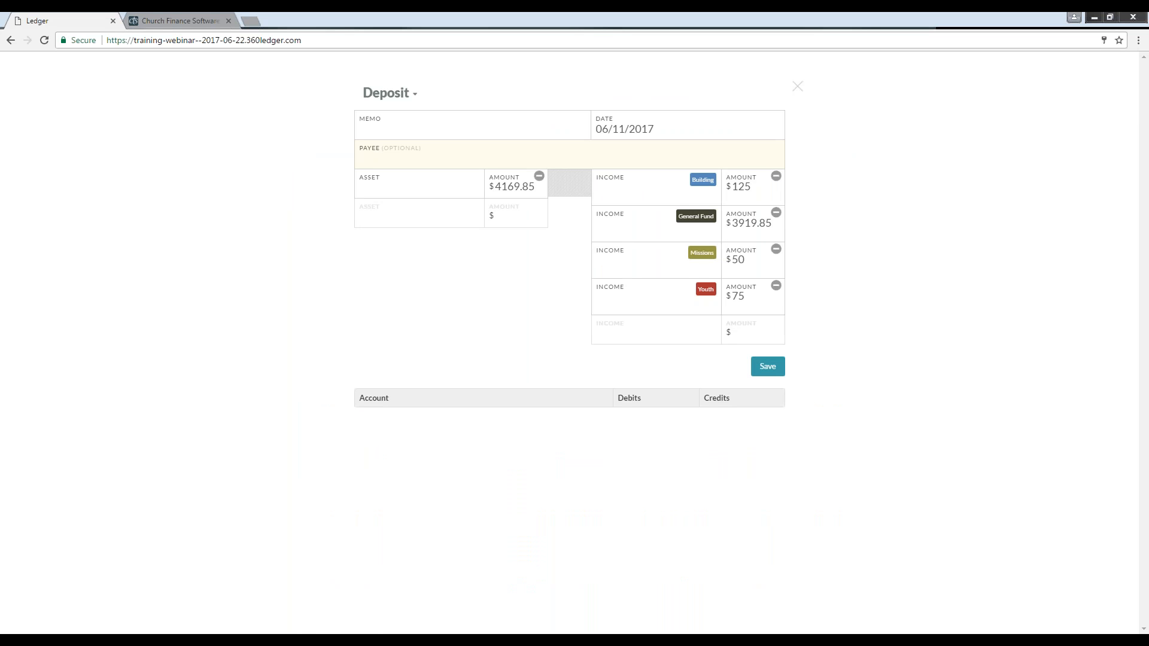
click(426, 187)
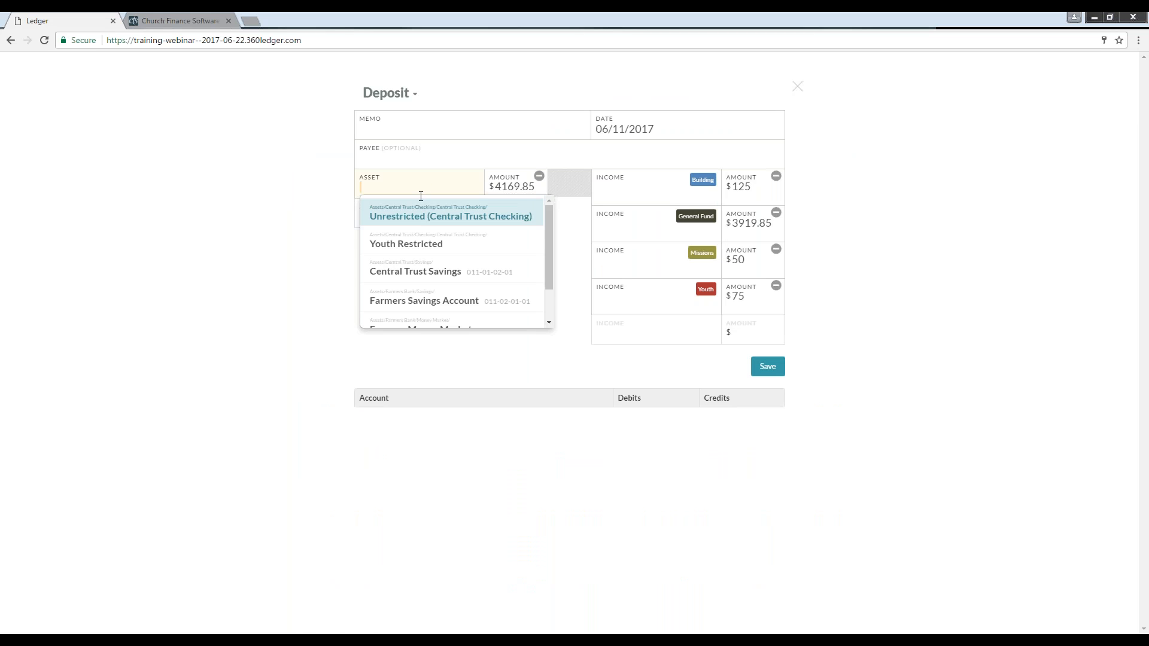
click(405, 214)
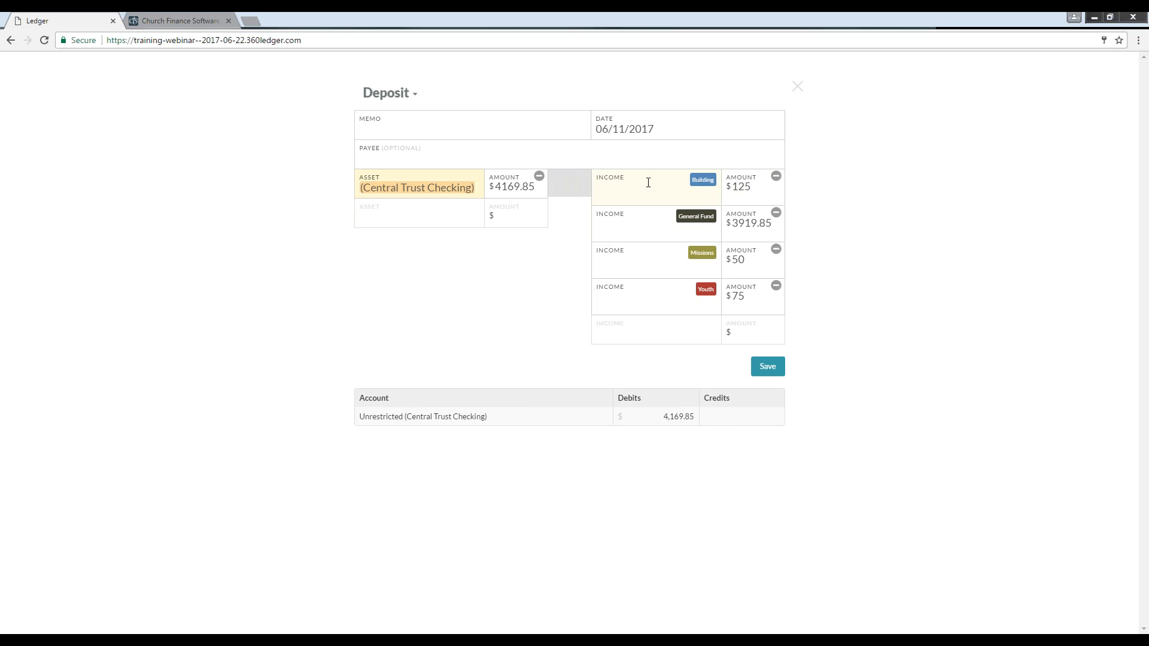
Step: Assign its income lines to Building Fund, General Fund, Mission Fund and Youth Fund, then save the deposit
click(619, 193)
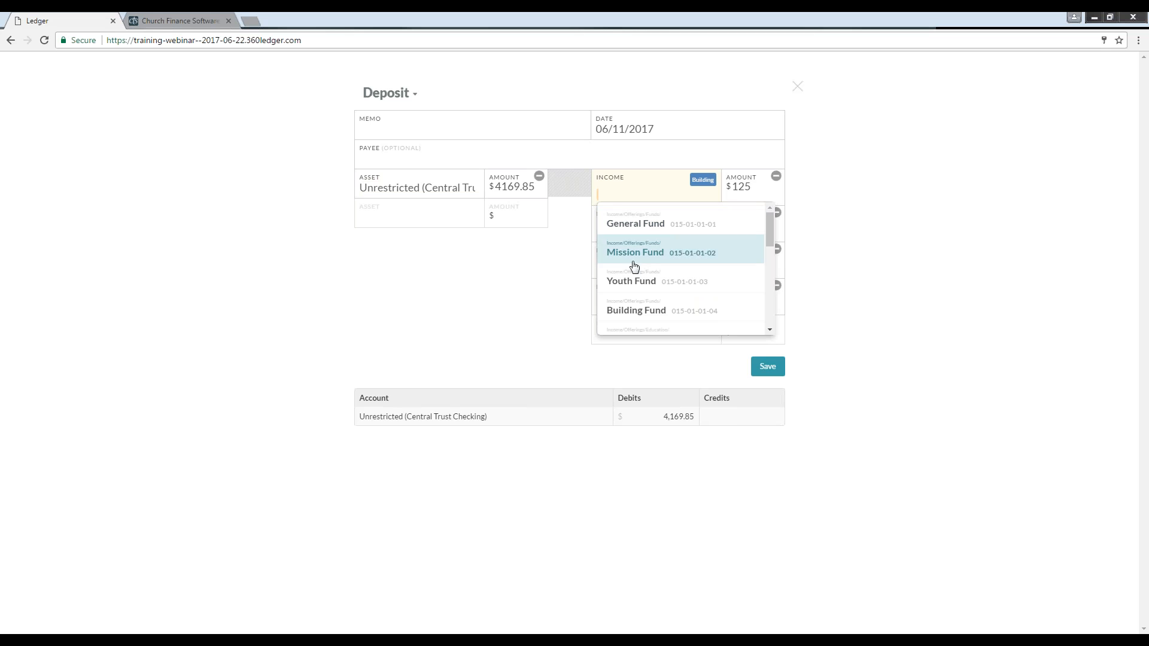
click(629, 311)
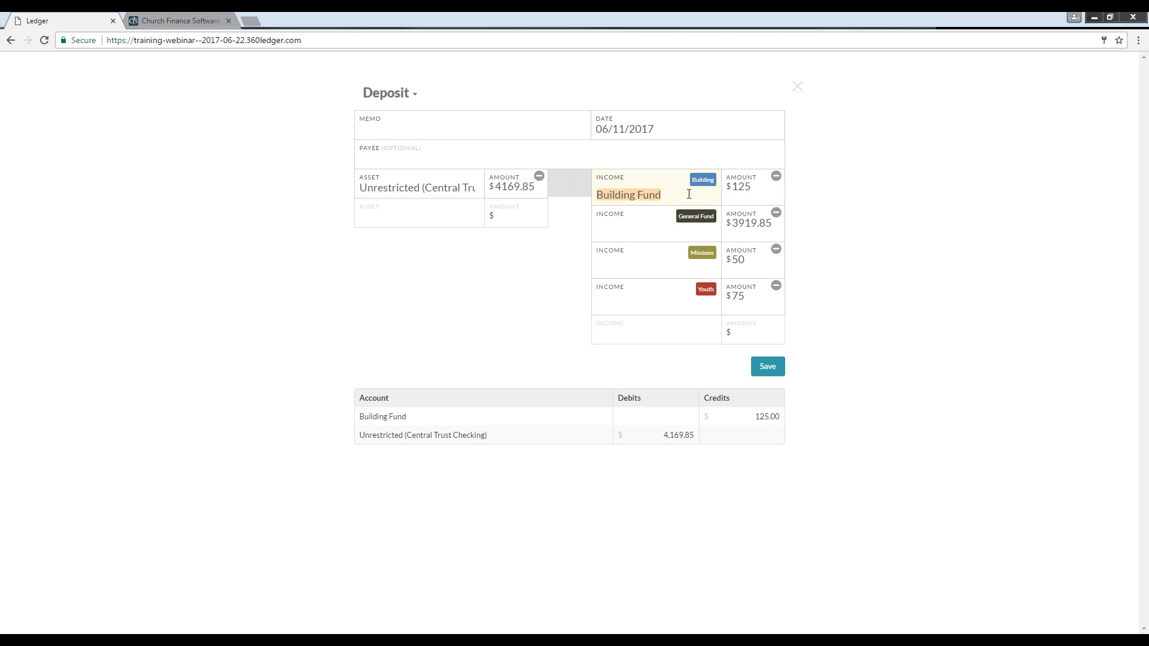
click(629, 231)
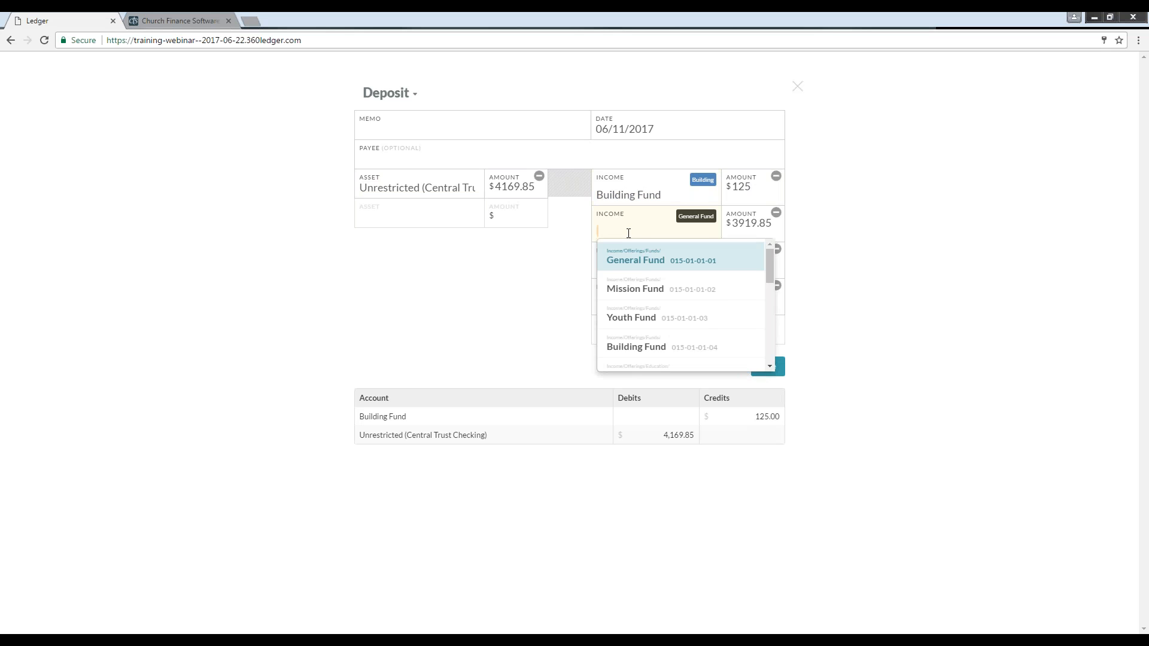
click(629, 260)
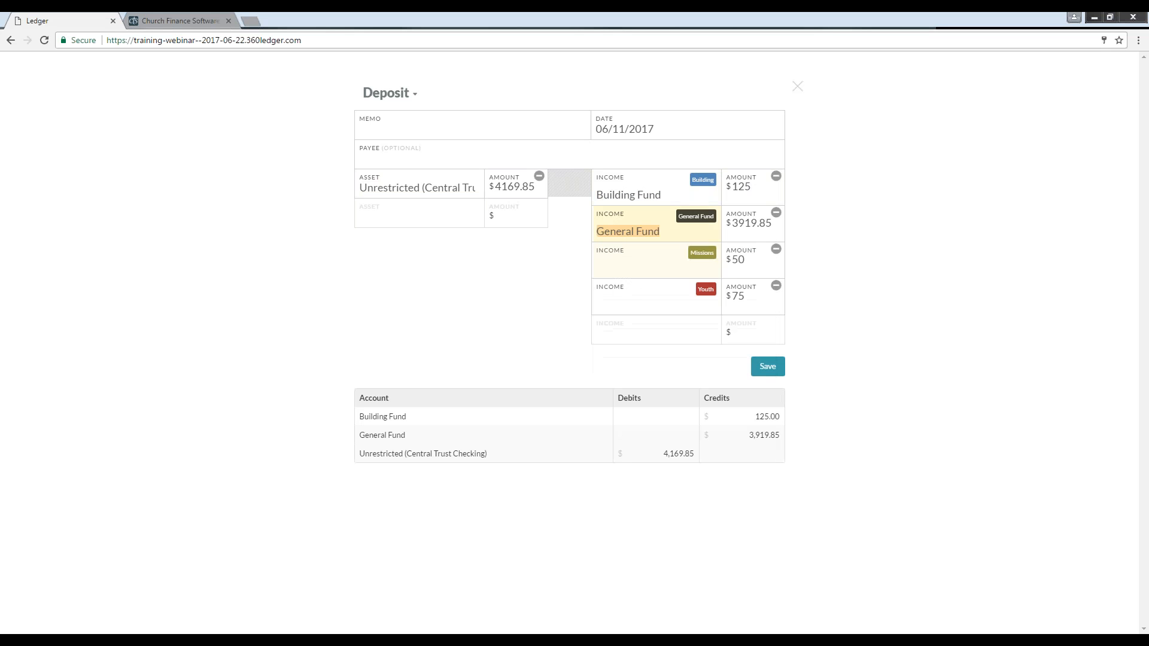
click(626, 262)
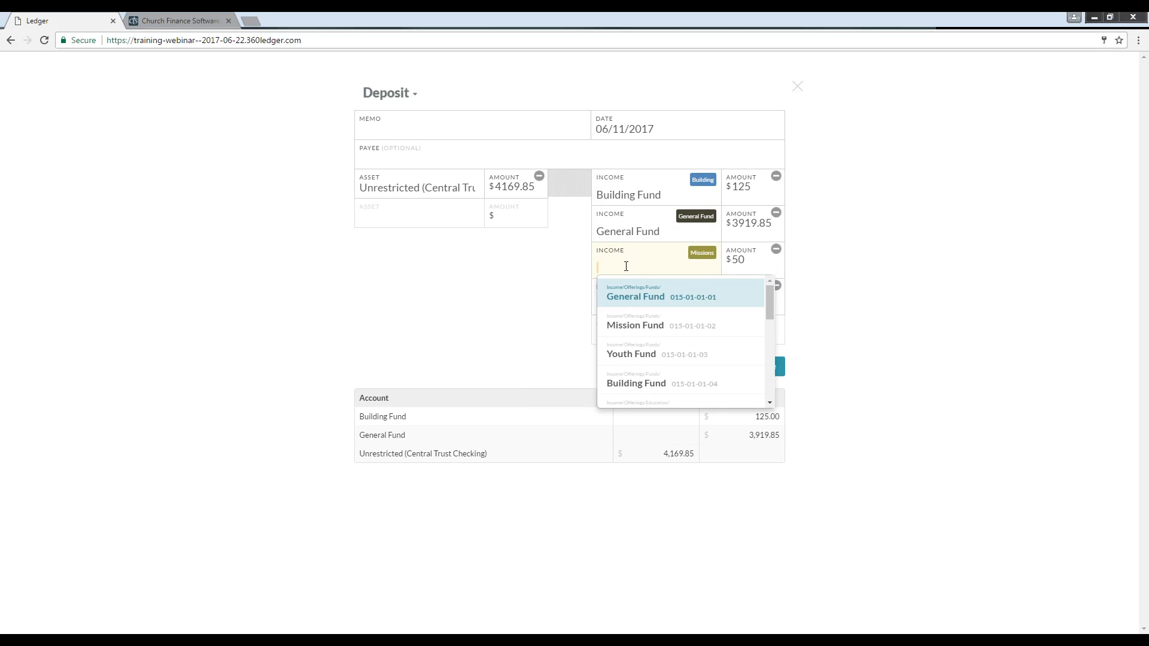
click(626, 327)
click(624, 299)
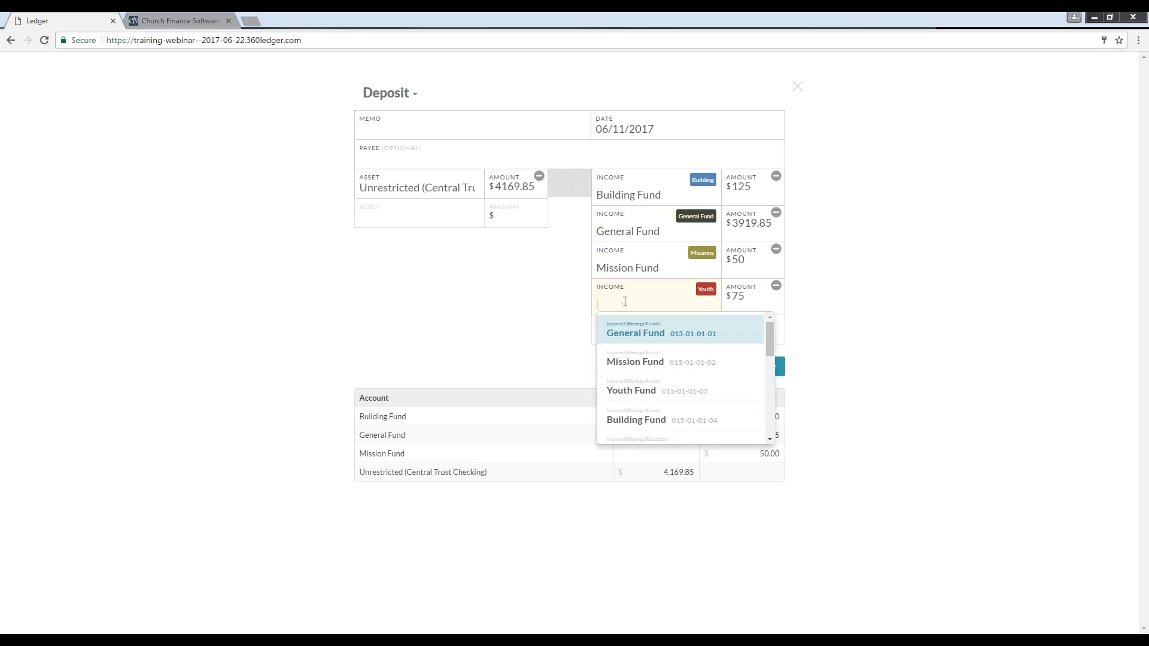
click(639, 387)
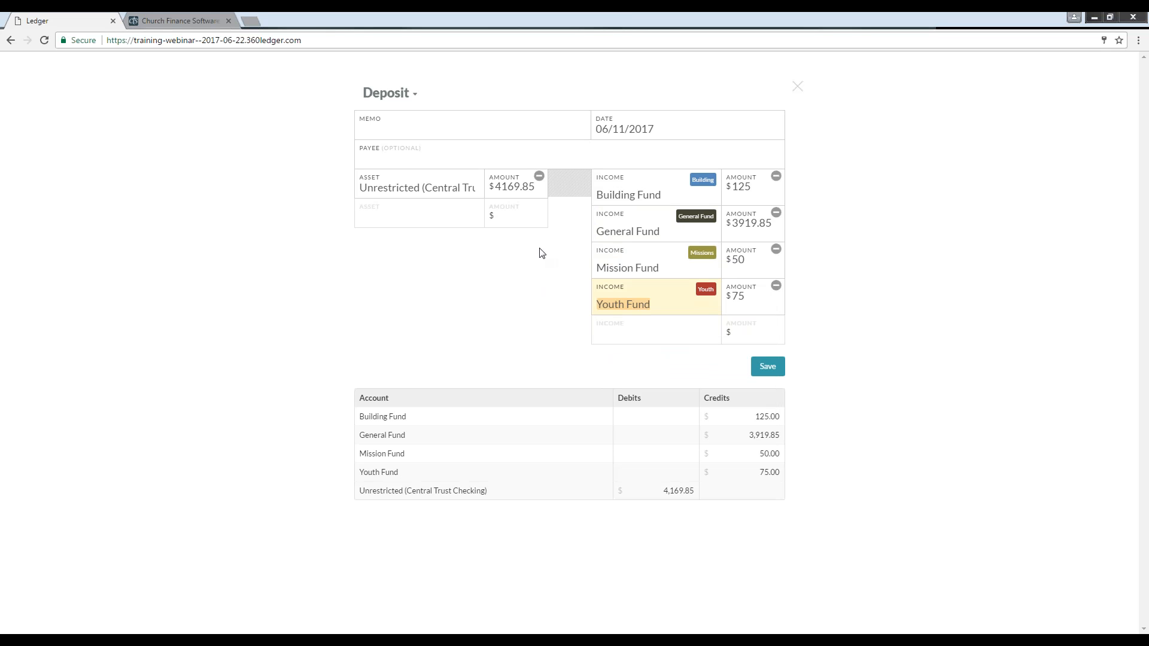
click(769, 371)
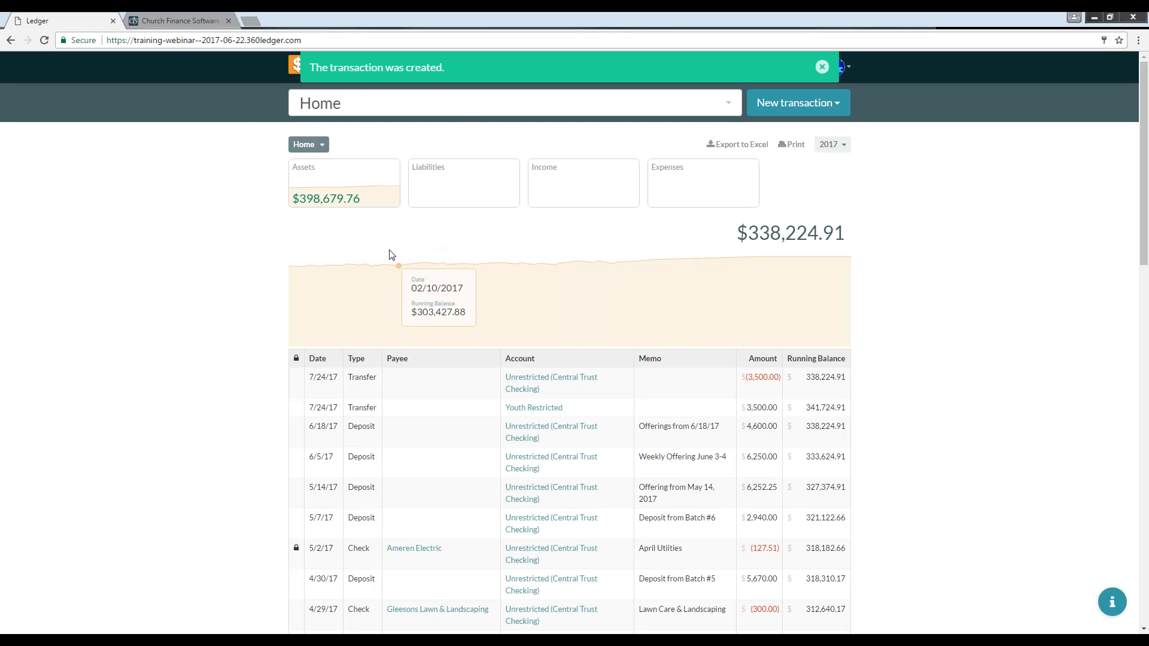
click(822, 67)
Step: Open the pending $4,425.35 deposit from Jul 2 and enter the memo "Offerings for 7/2/2017"
click(725, 70)
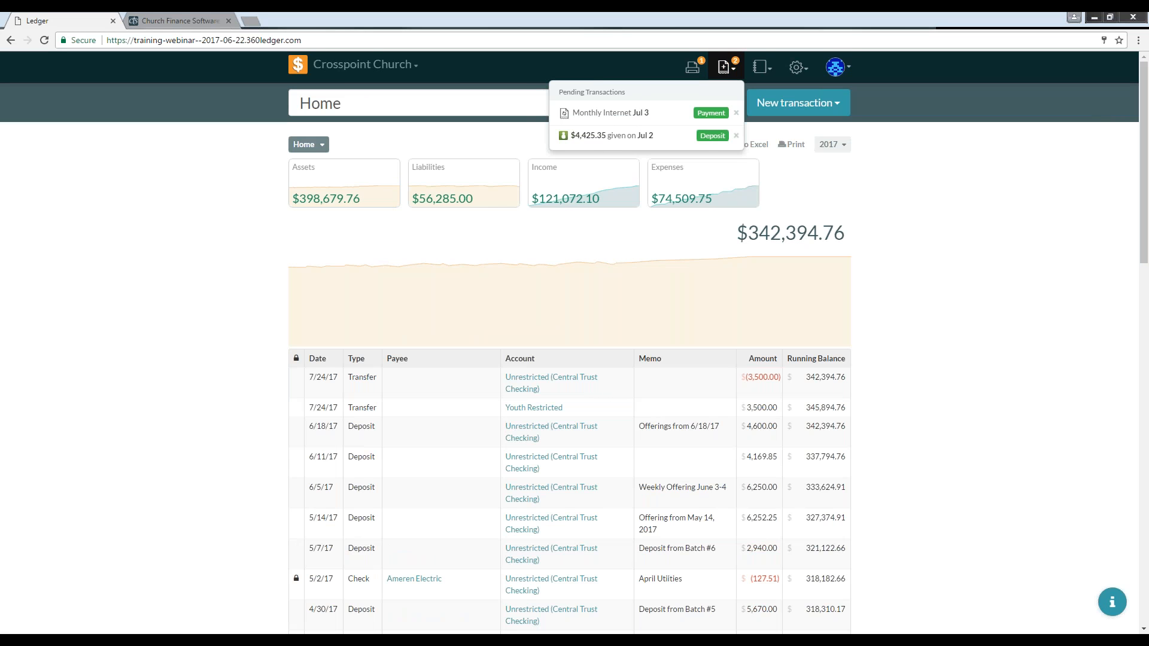
click(711, 136)
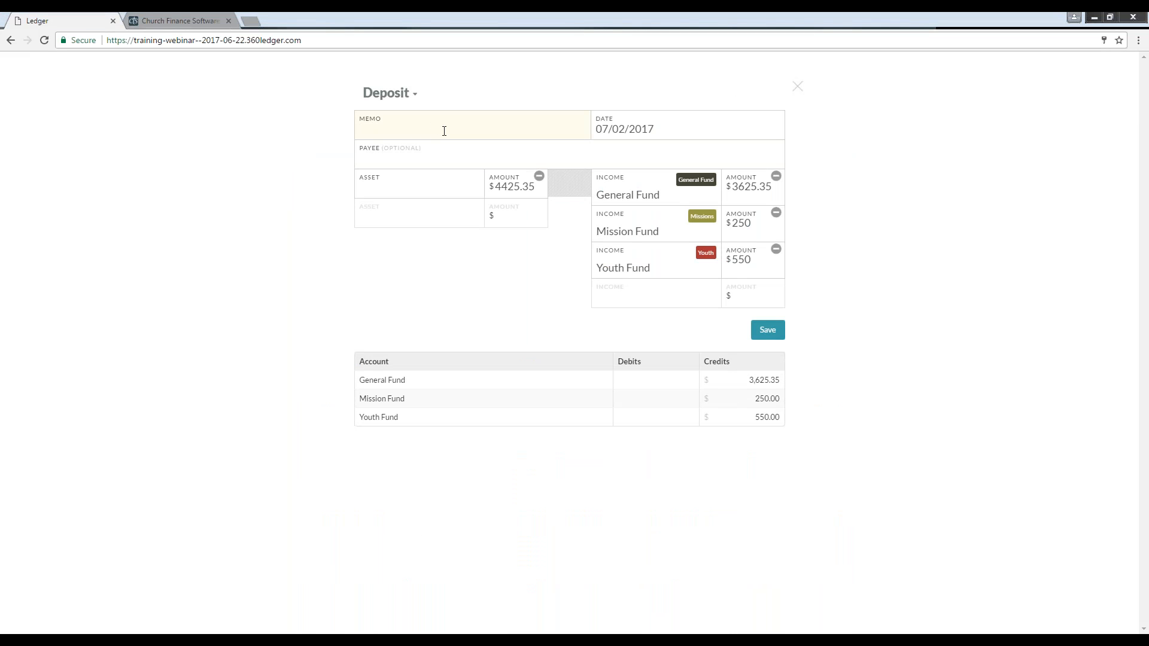
text(Offerings for 7/2/2017)
Step: Set the deposit's asset account to Unrestricted (Central Trust Checking) and save it
click(437, 192)
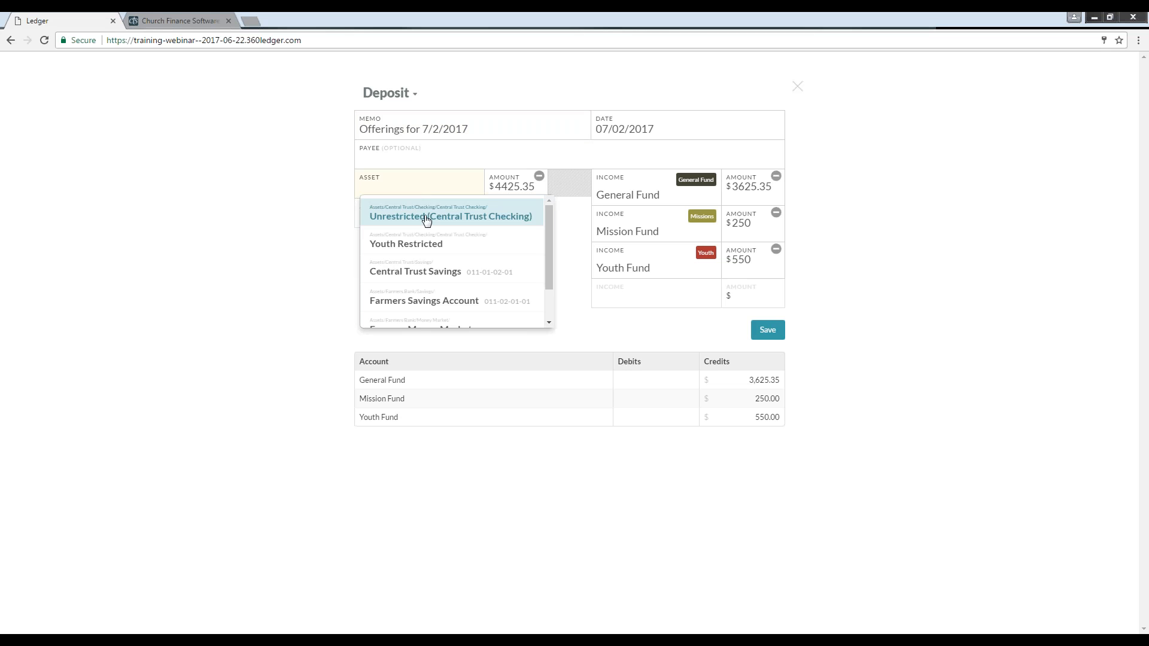
click(425, 218)
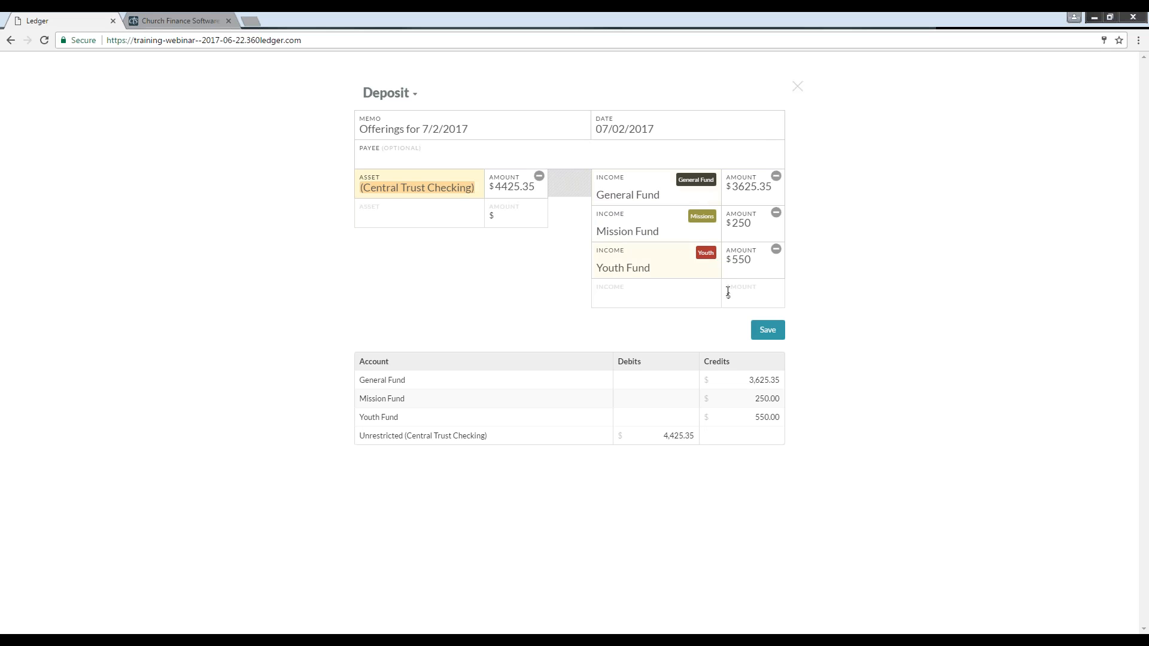
click(768, 330)
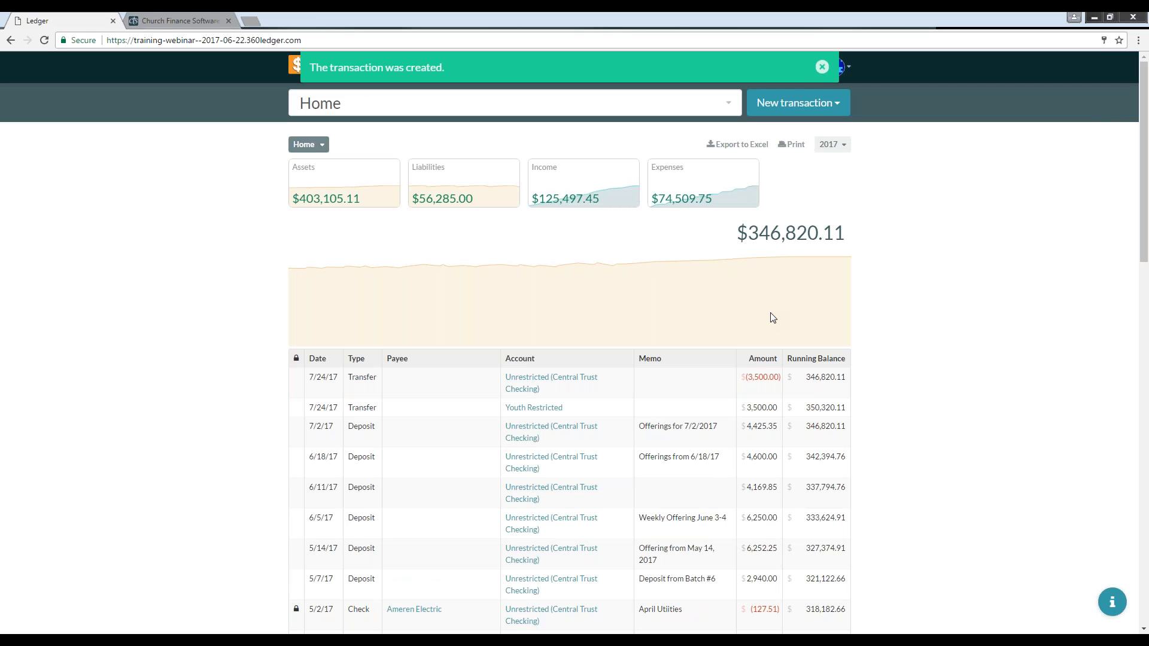
Step: Start a new payment and choose AT&T Uverse - Internet as the payee
click(809, 103)
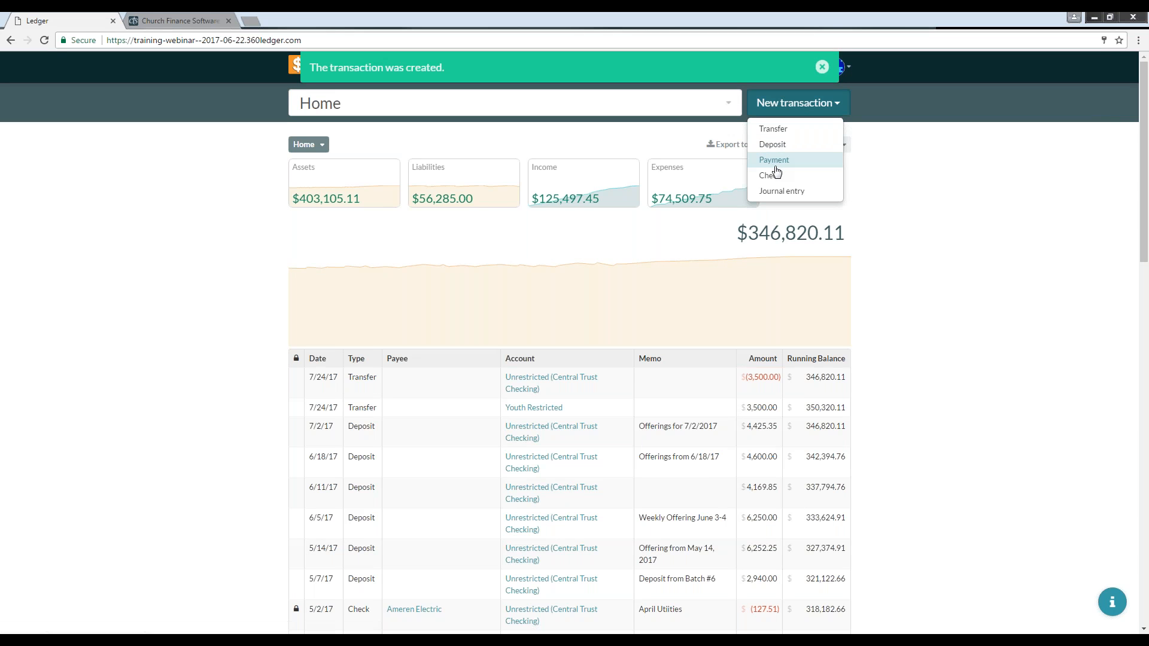
click(776, 166)
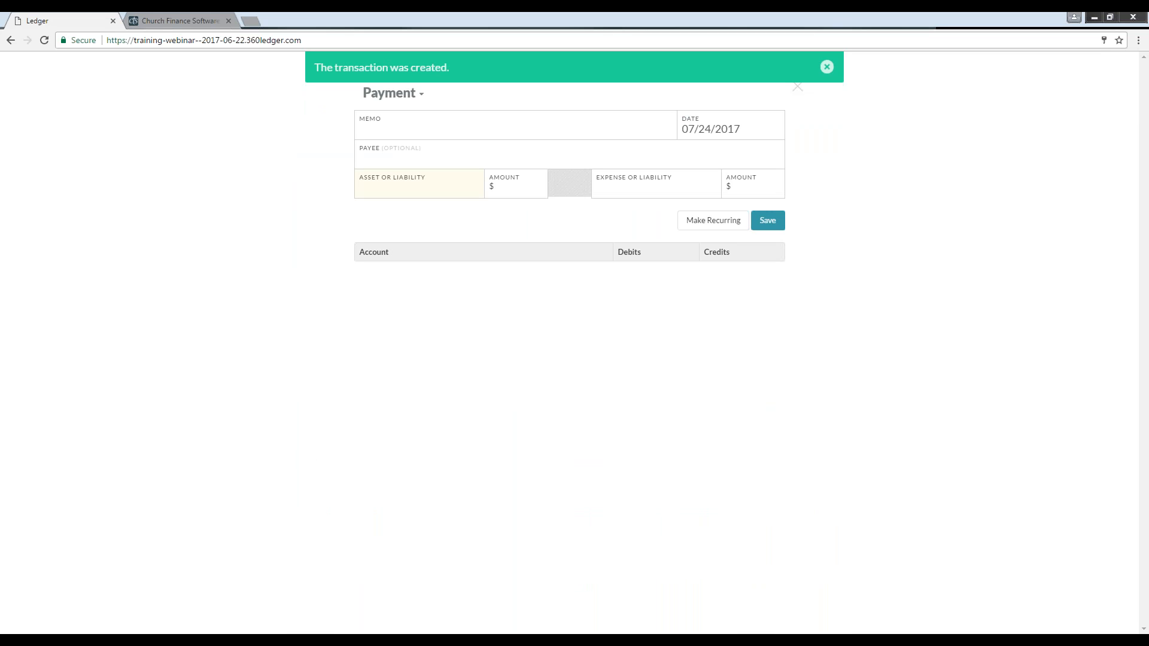
click(381, 157)
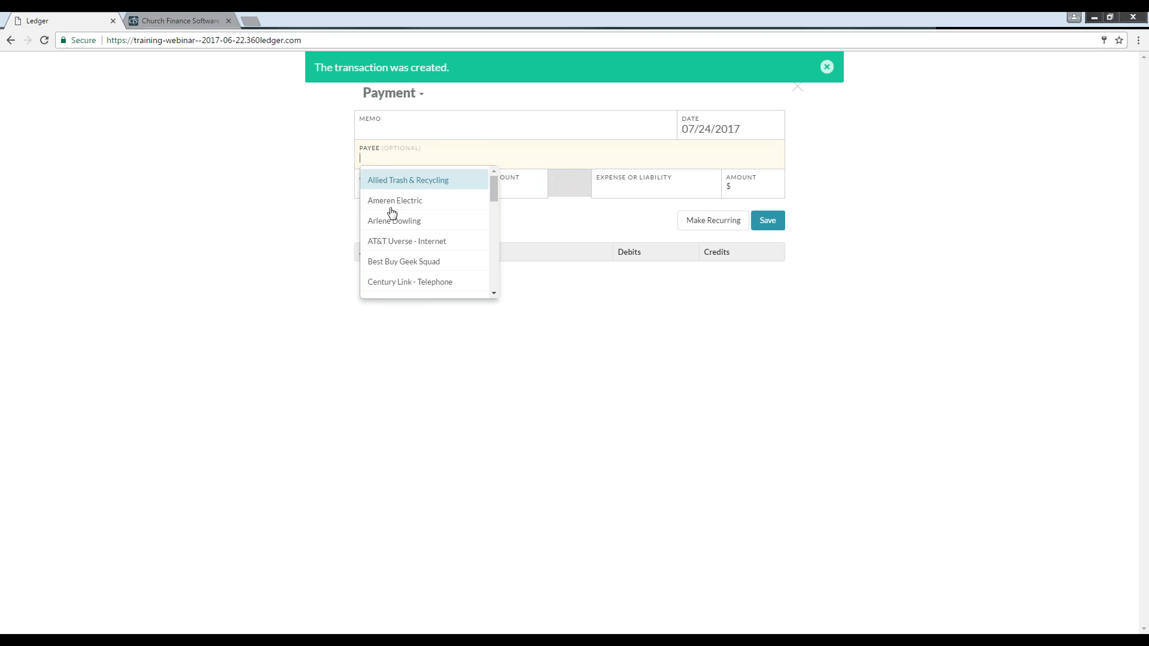
click(390, 242)
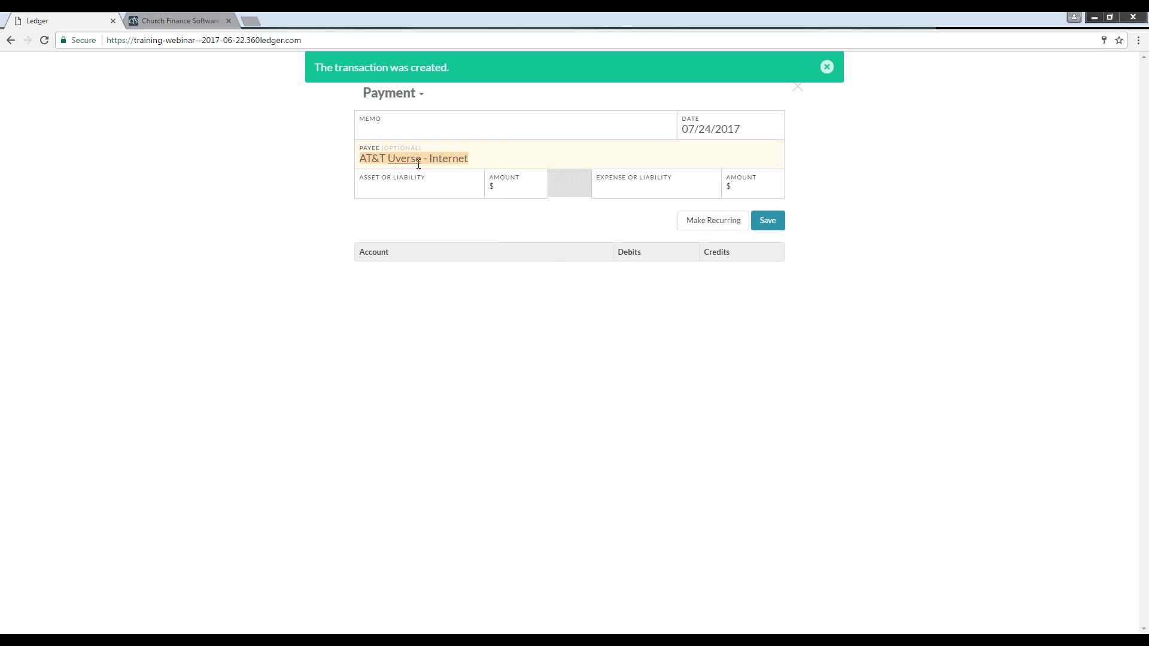
Step: Pay $100 from Unrestricted (Central Trust Checking) to the Internet Access expense account
click(426, 188)
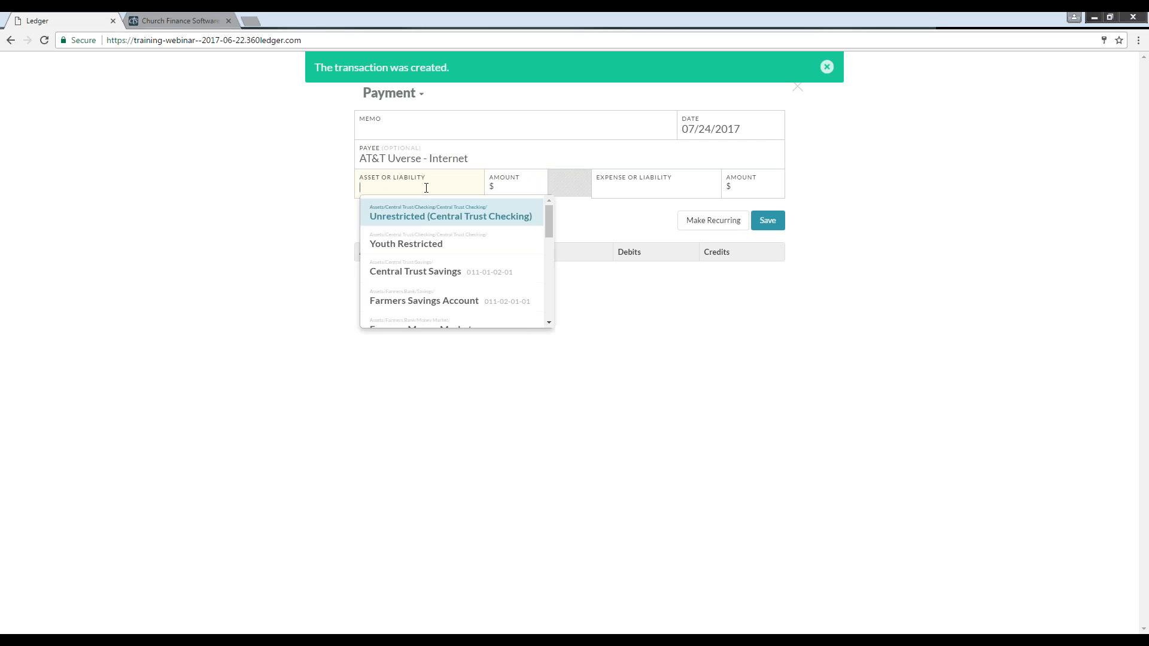
click(411, 219)
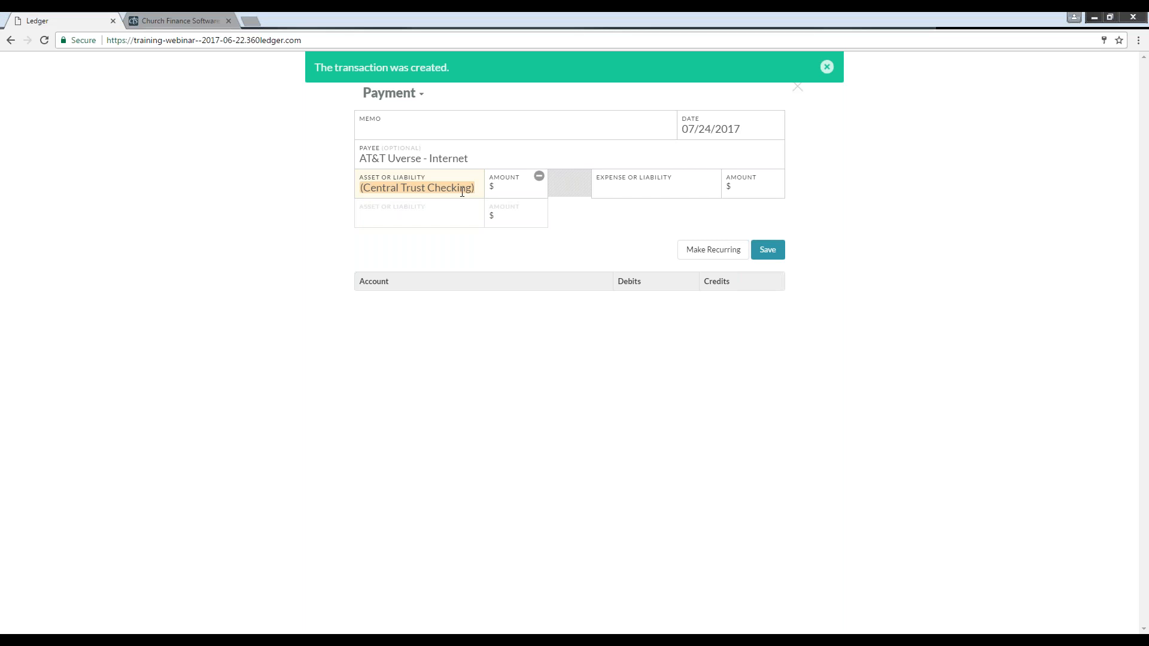
click(513, 193)
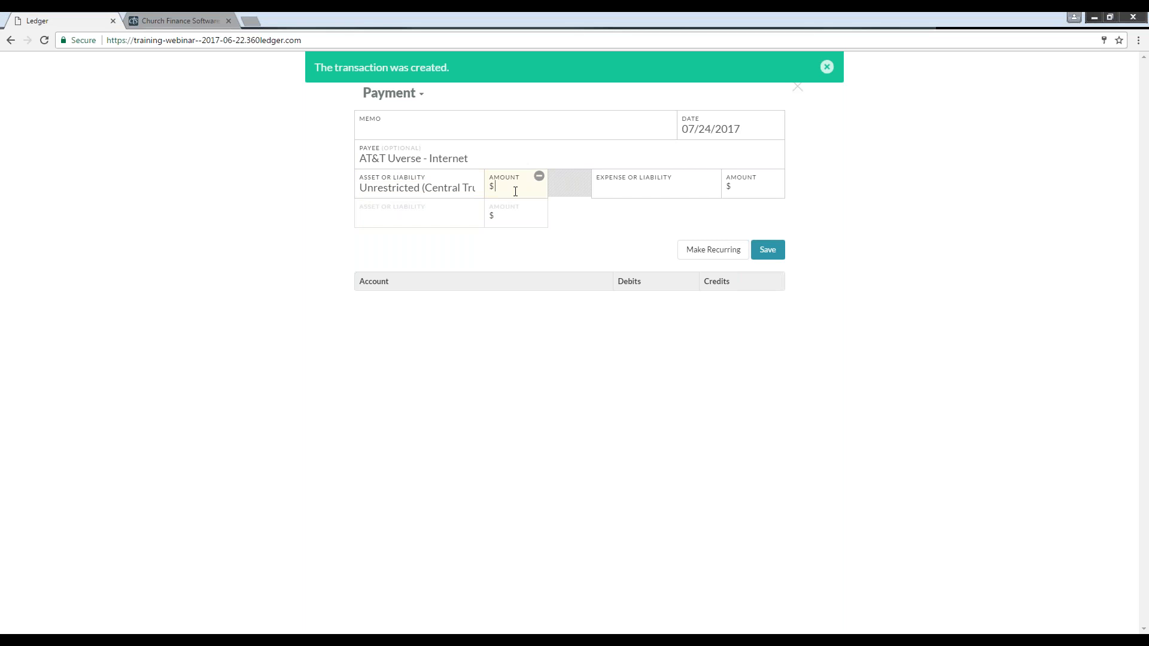
text(100)
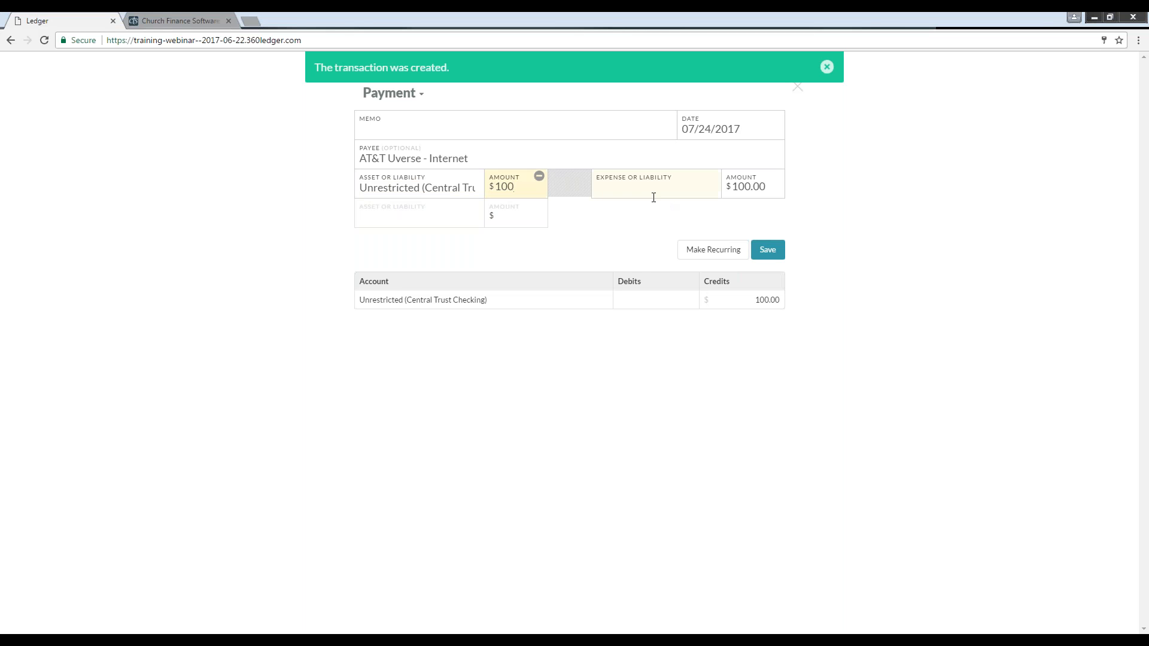
click(649, 191)
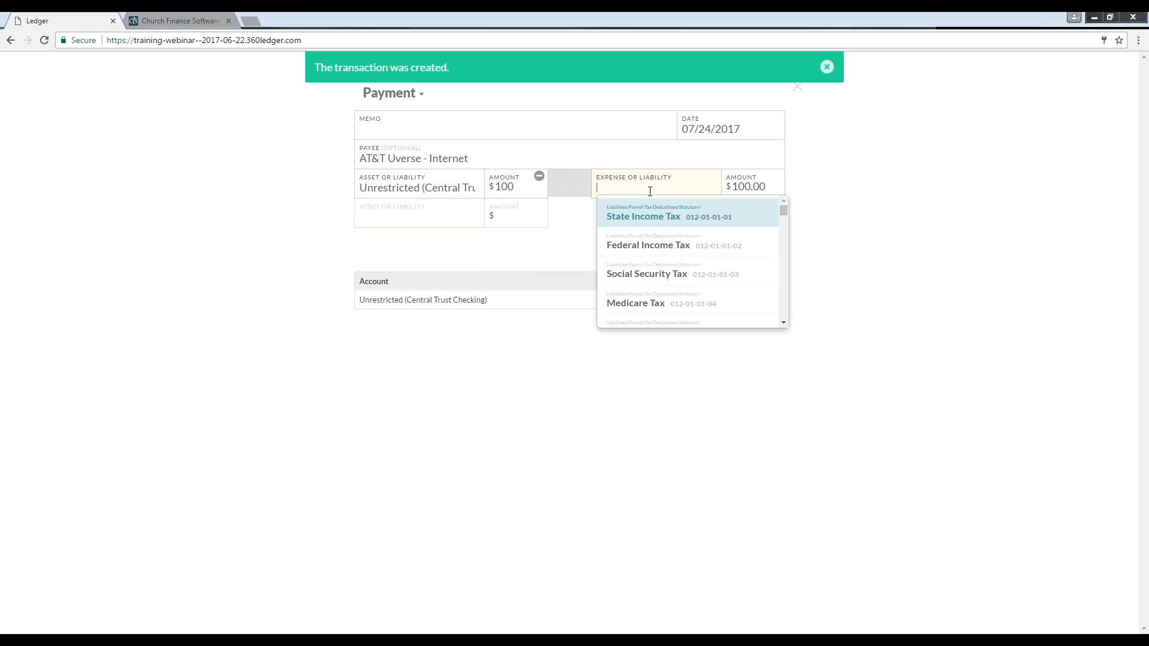
text(inter)
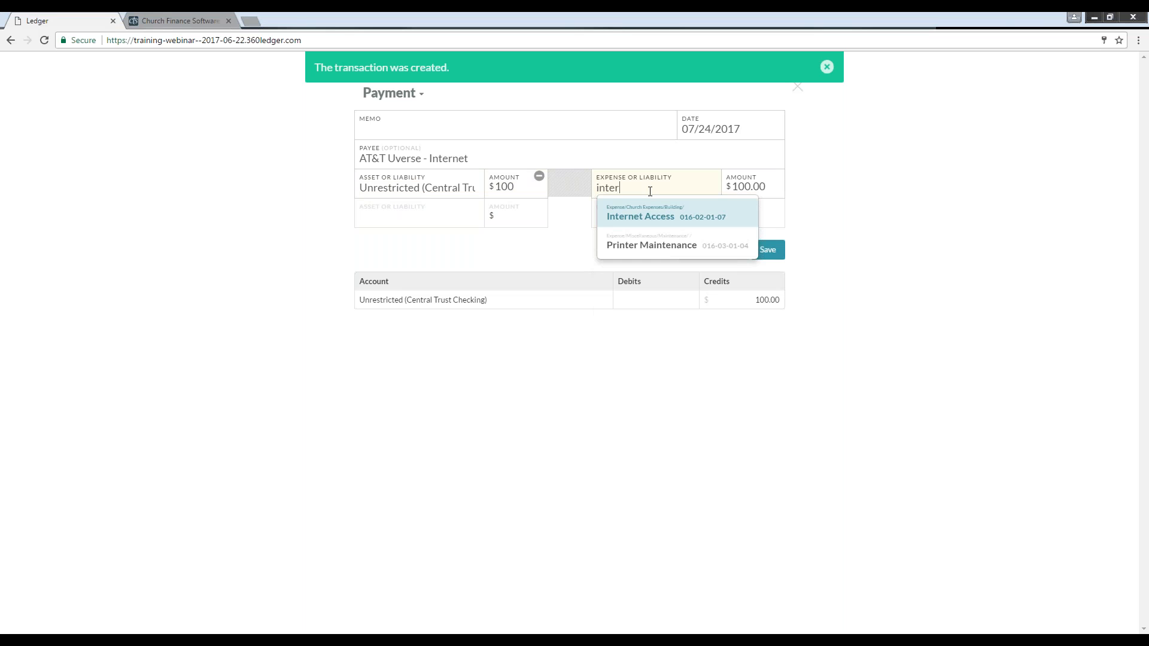
click(647, 213)
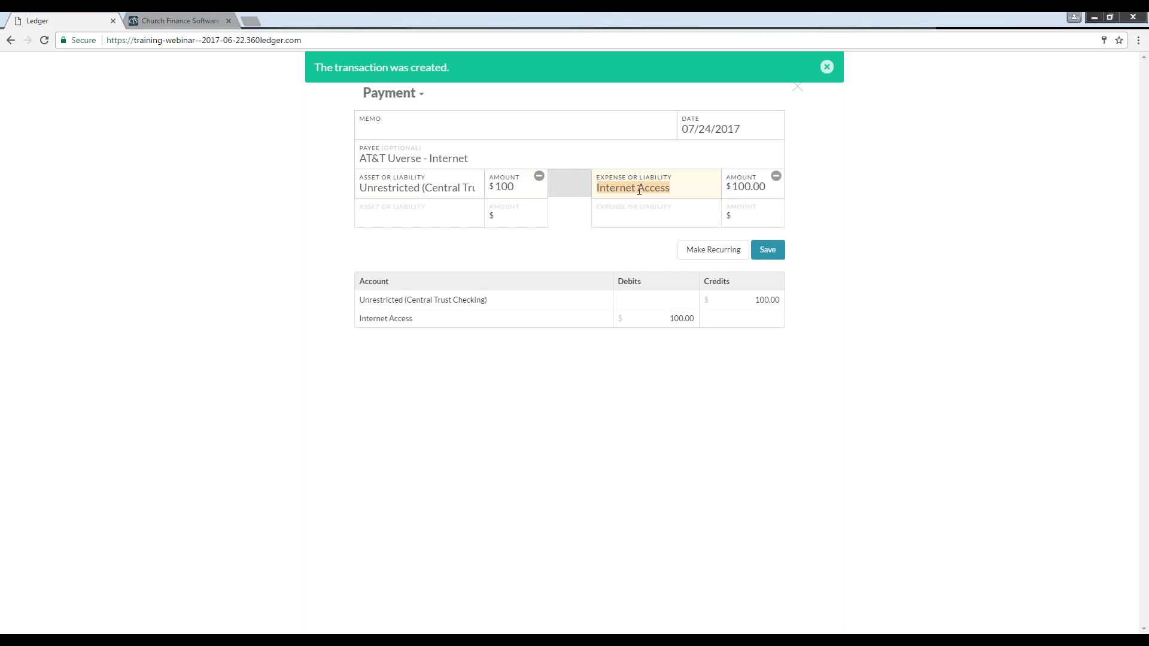
Step: Enter the payment memo "Monthly Internet Fees"
click(406, 121)
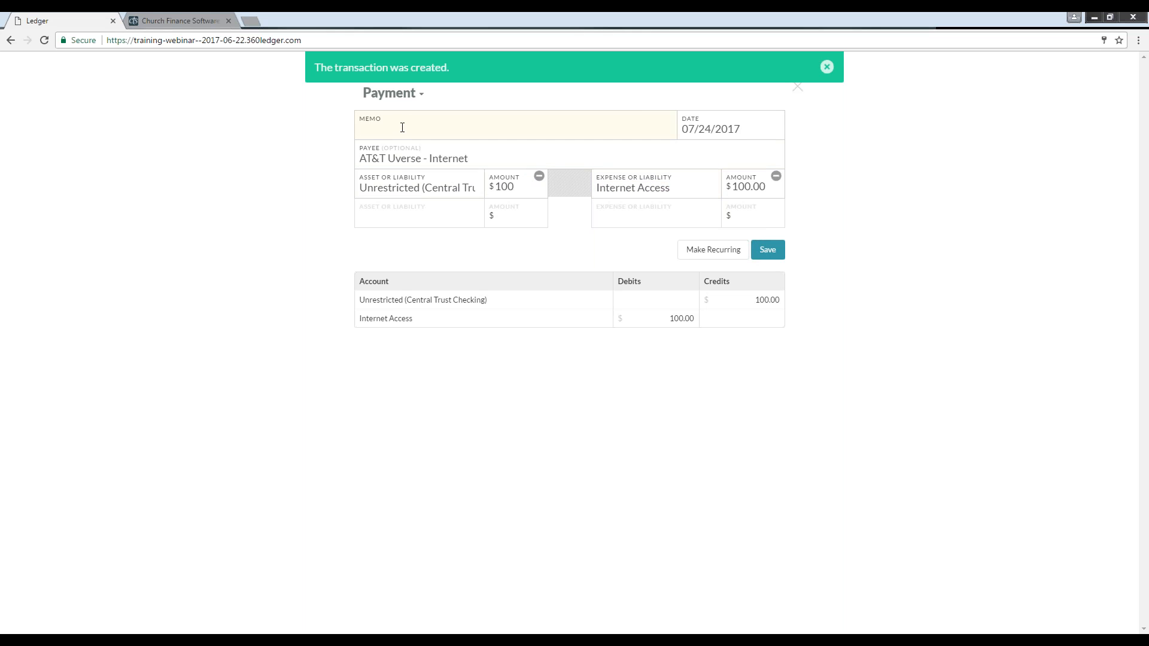
text(Monthly Internet Fees)
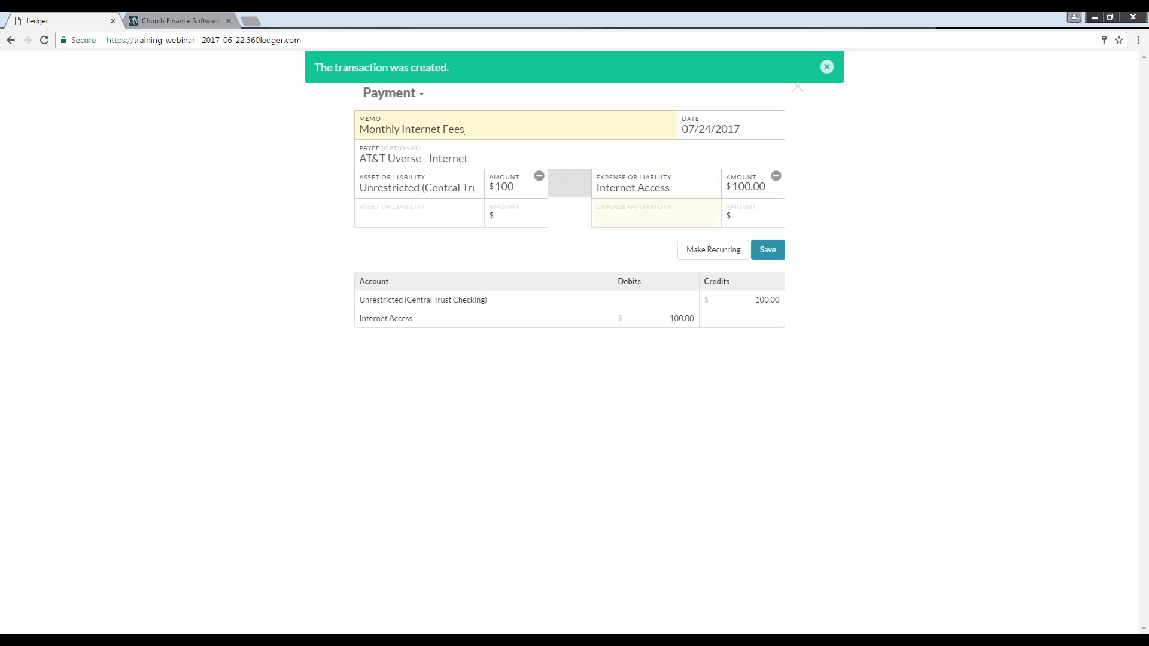
click(711, 255)
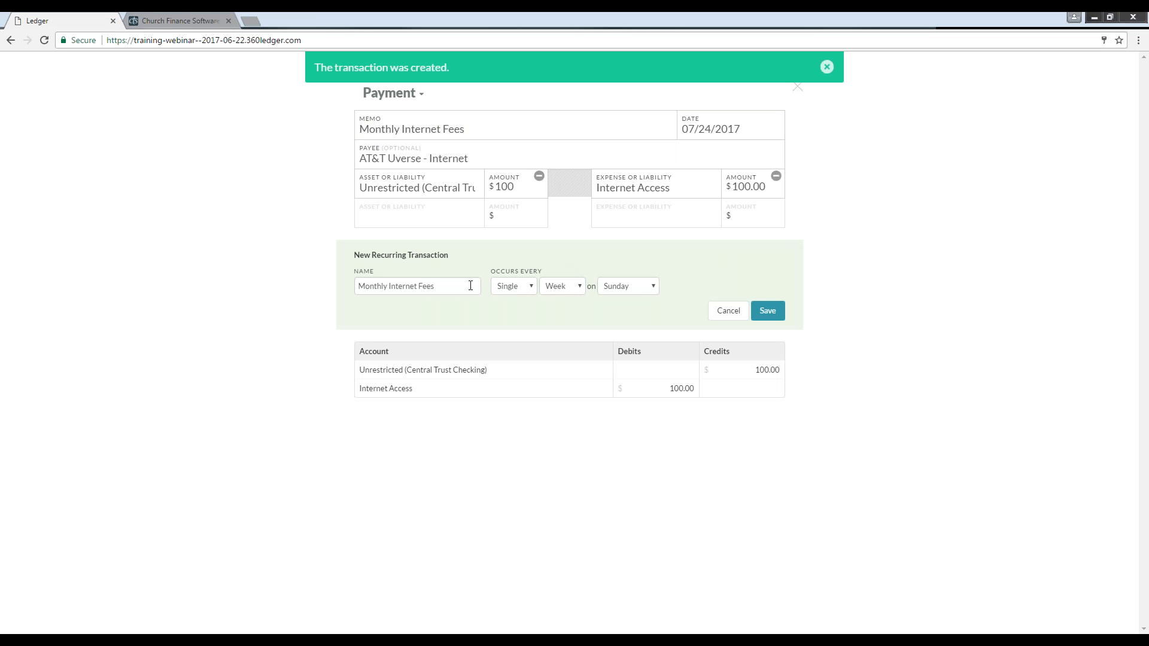
click(529, 292)
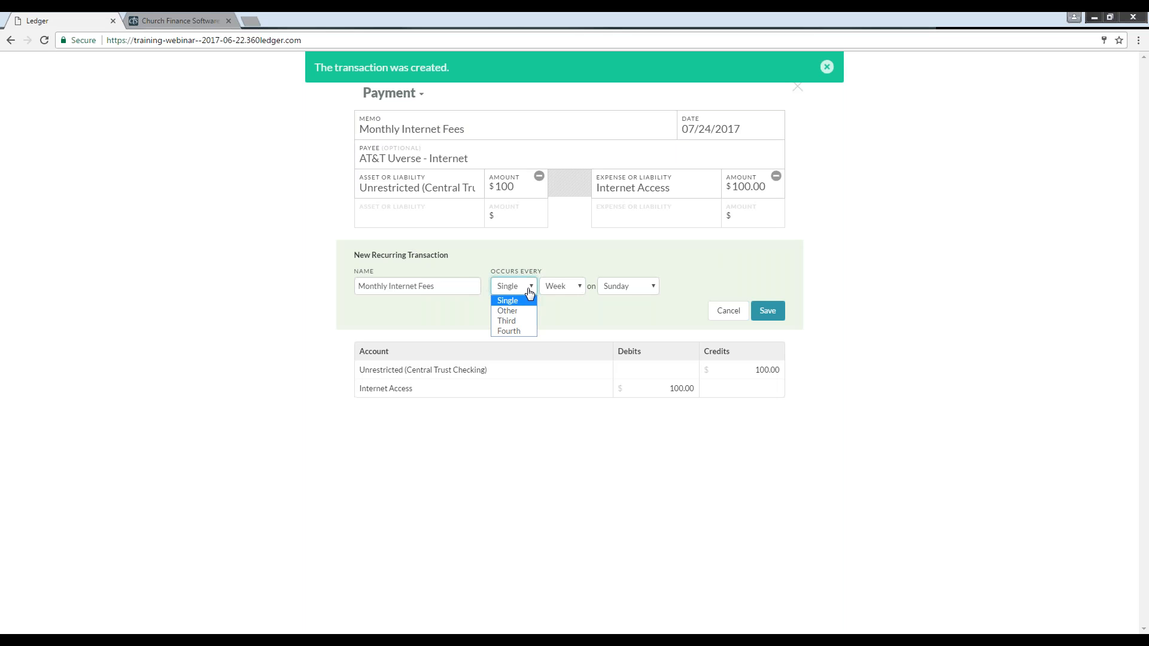
click(529, 293)
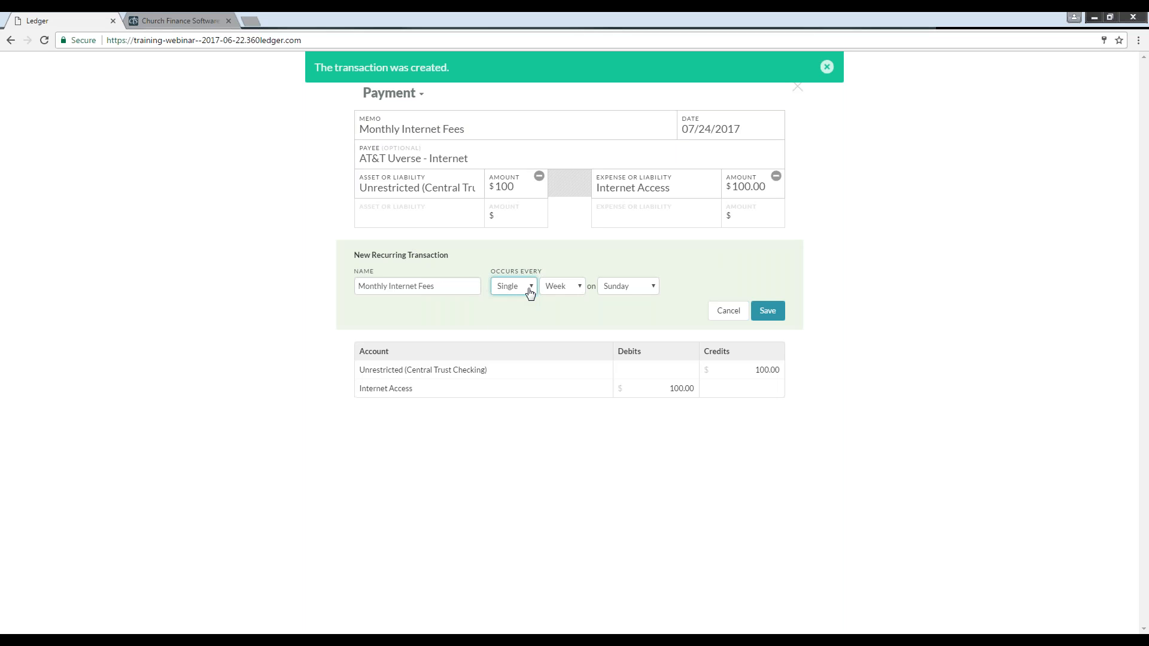
click(568, 291)
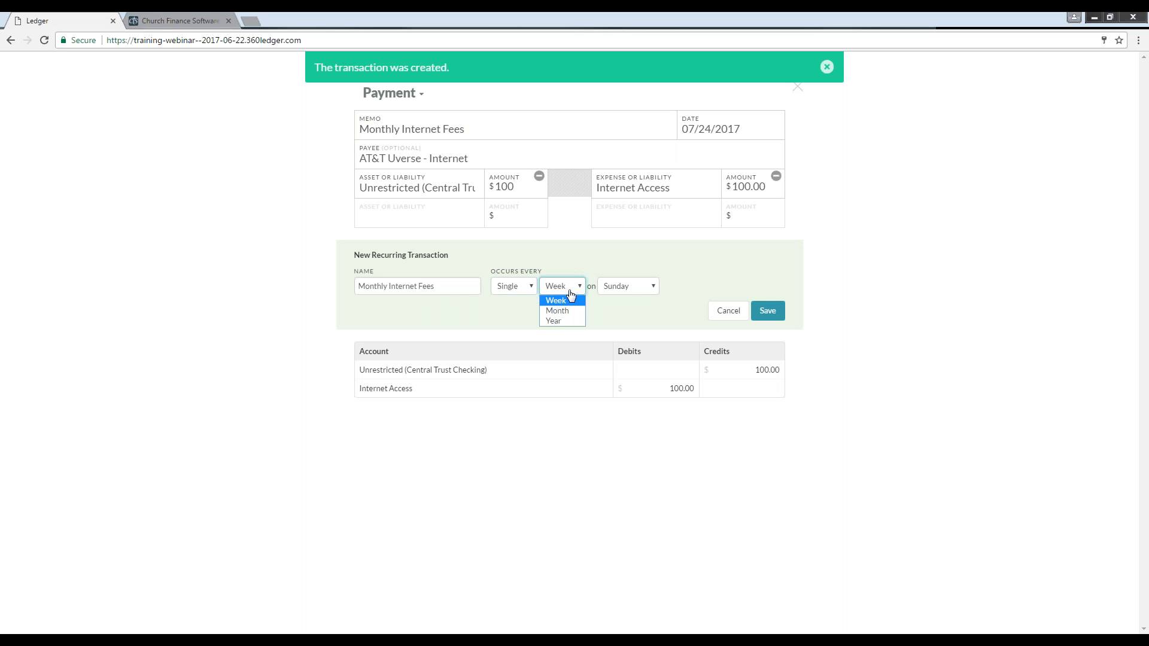
click(647, 291)
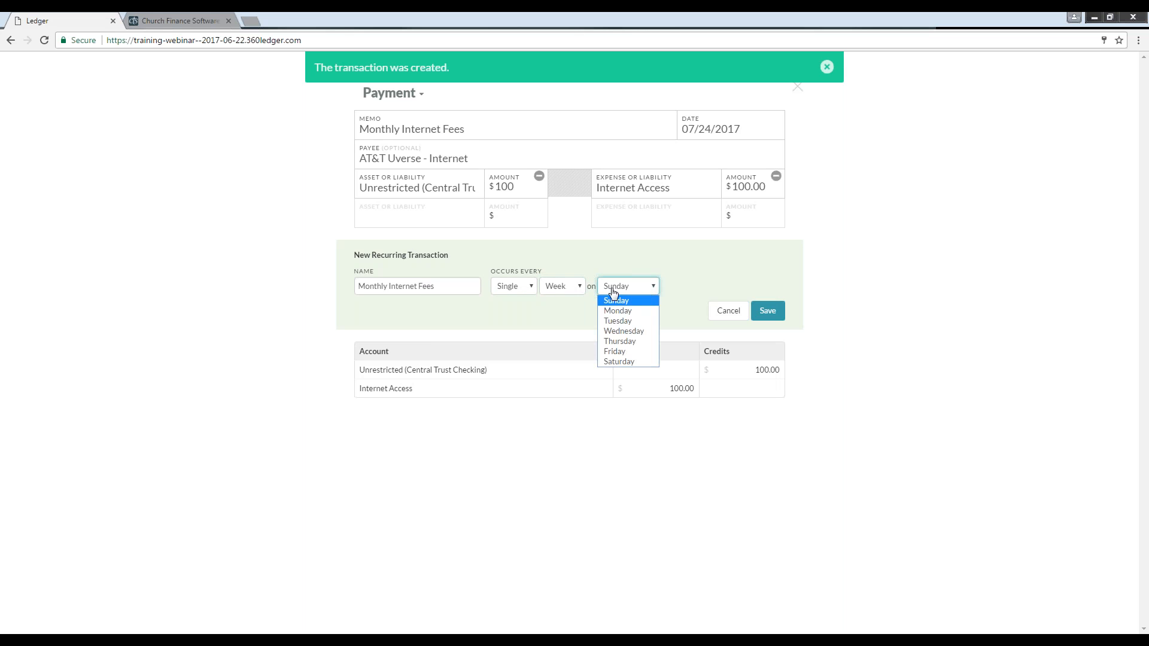
click(578, 291)
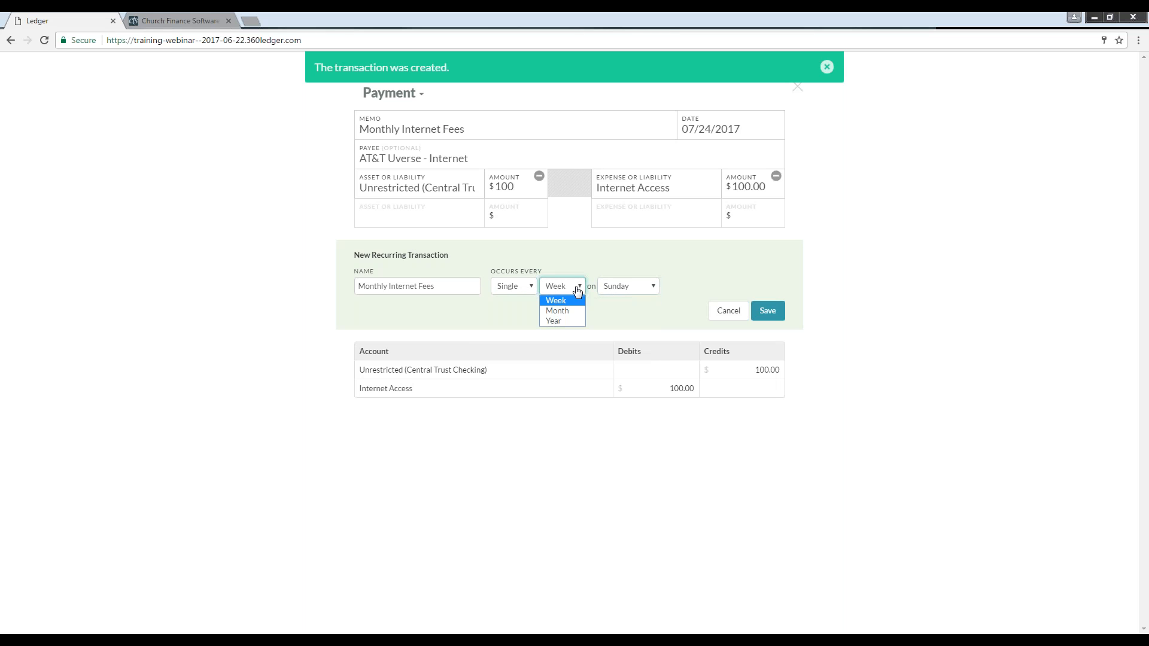
click(532, 291)
click(721, 280)
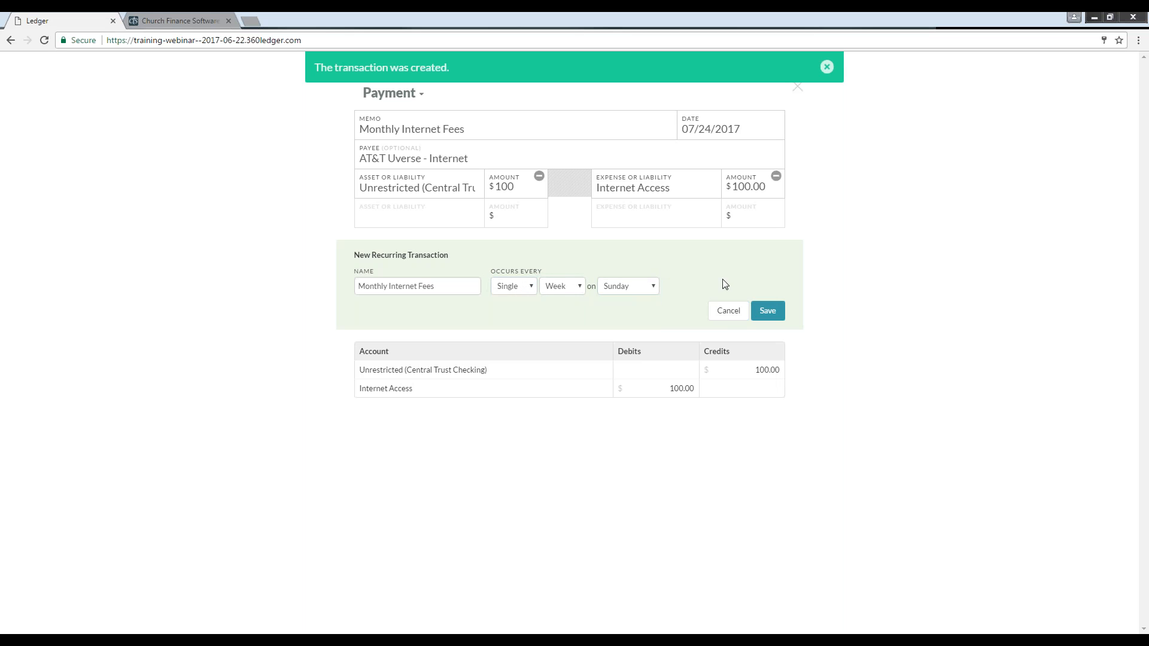
click(722, 312)
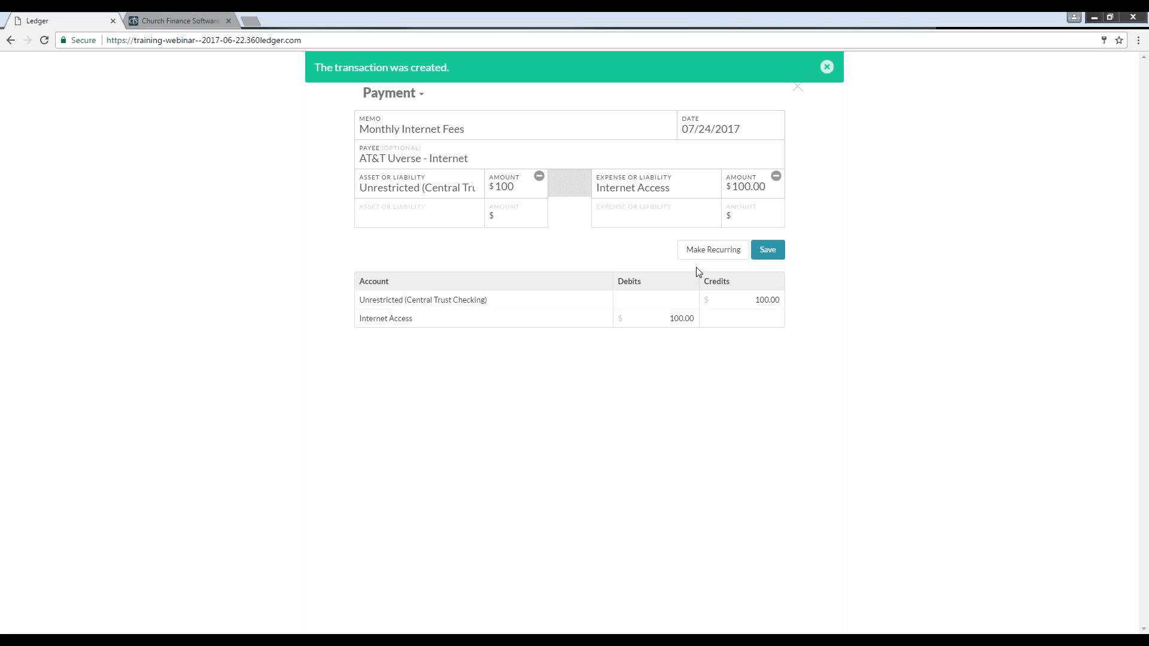
Step: Extend the memo to "Monthly Internet Fees - June" and save the payment
click(497, 133)
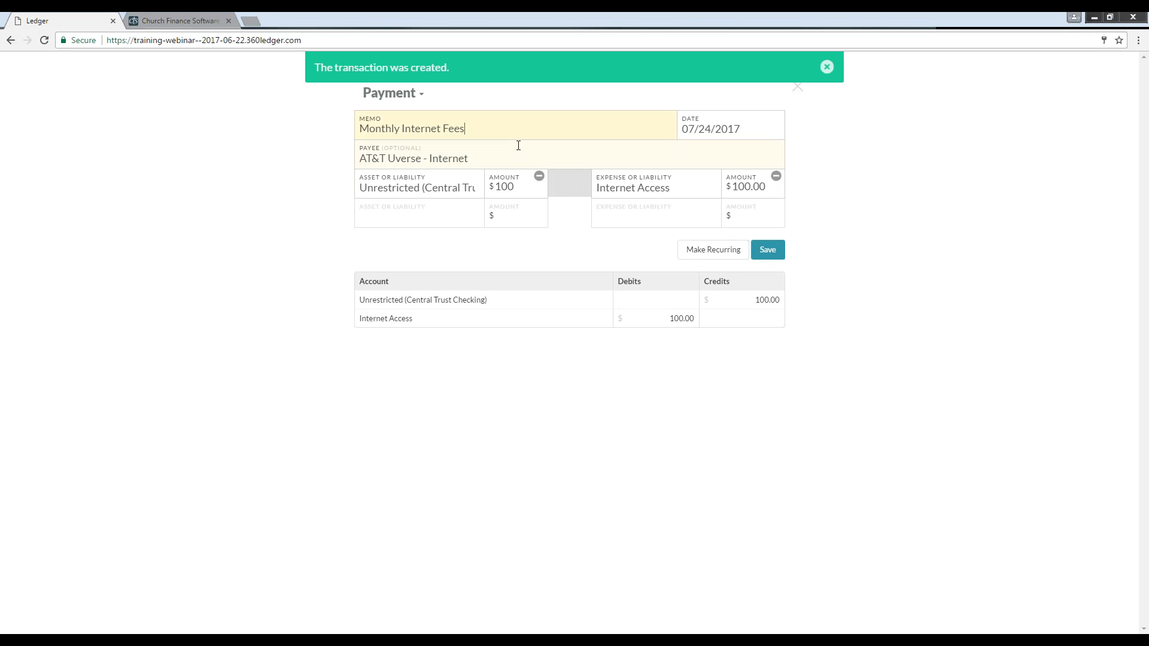
text(- JUL)
key(BackSpace)
key(BackSpace)
text(une)
click(767, 254)
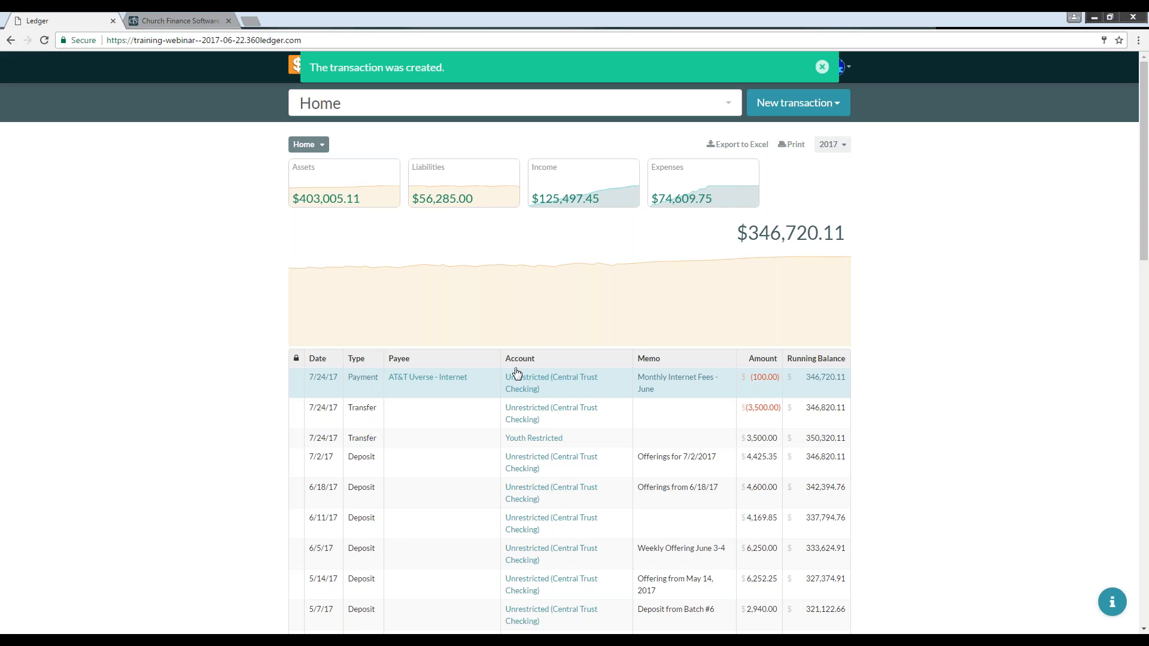
Step: Open the AT&T Uverse - Internet payee's profile to review its account totals, then return home
click(822, 67)
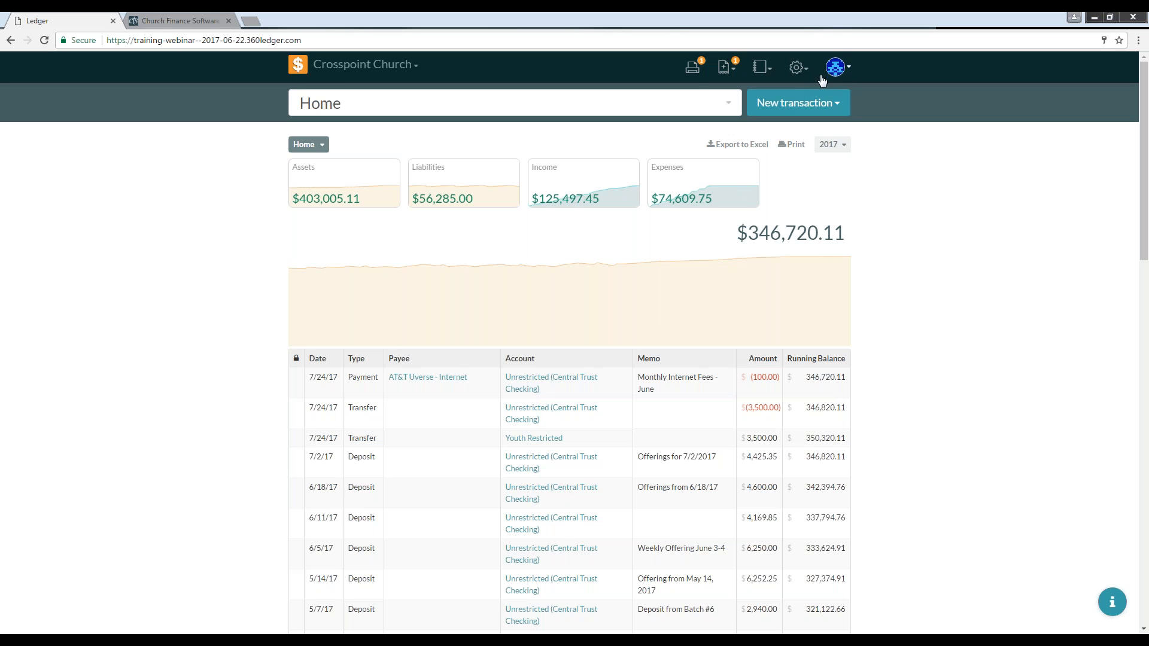
click(803, 72)
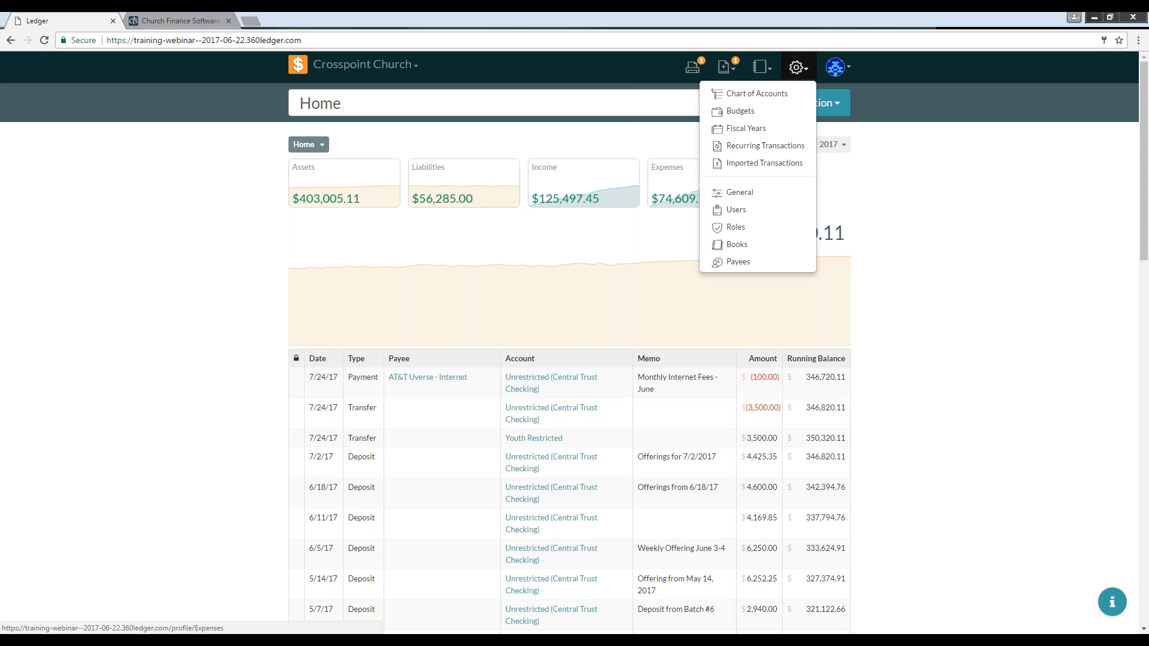
click(797, 67)
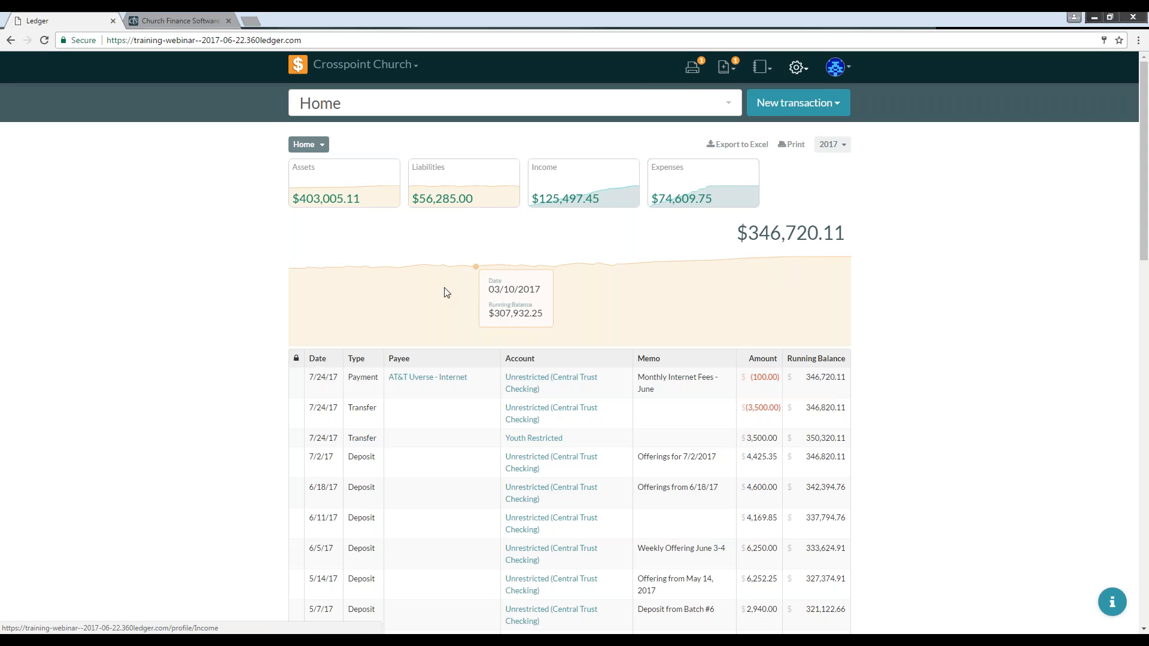
click(410, 381)
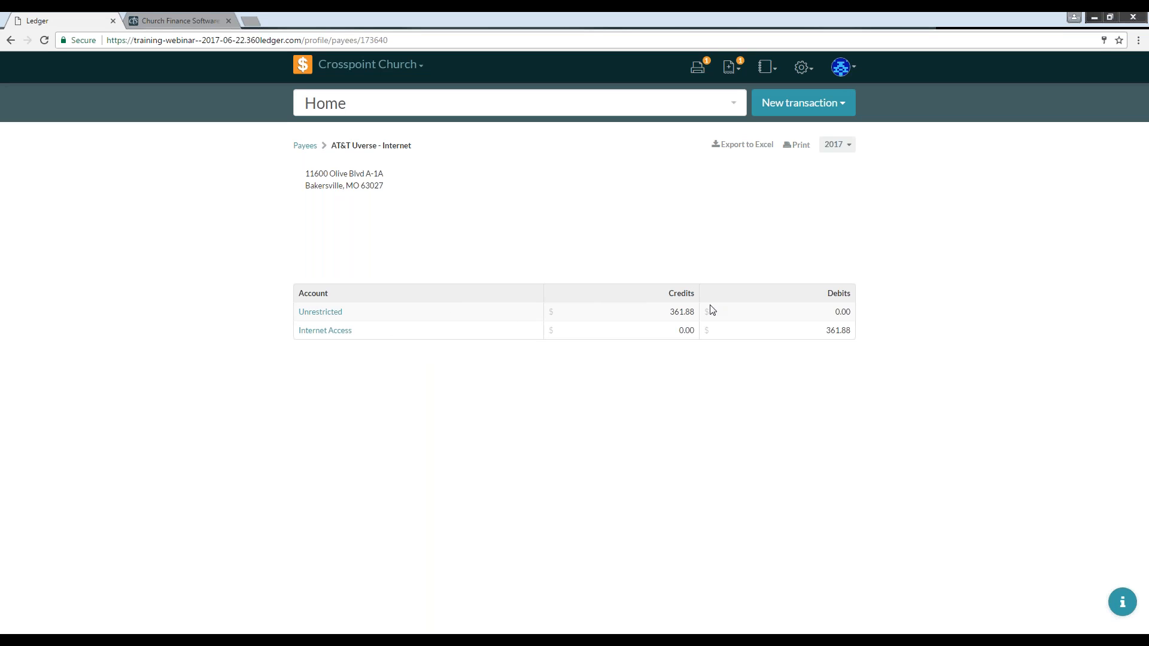
click(844, 146)
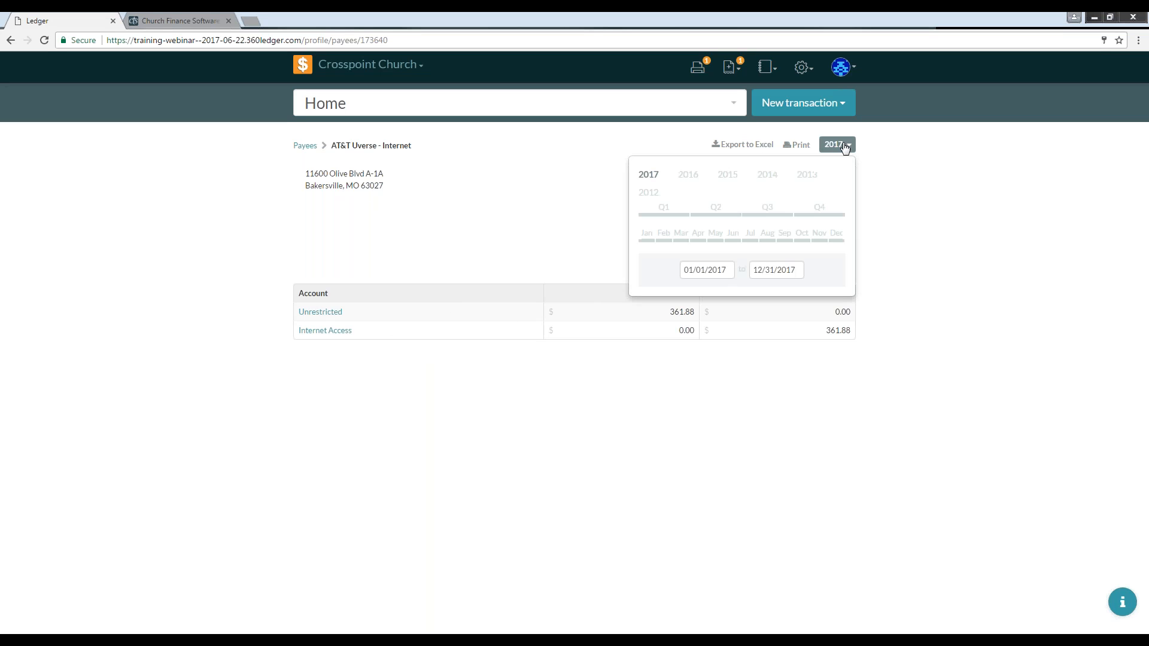
click(844, 146)
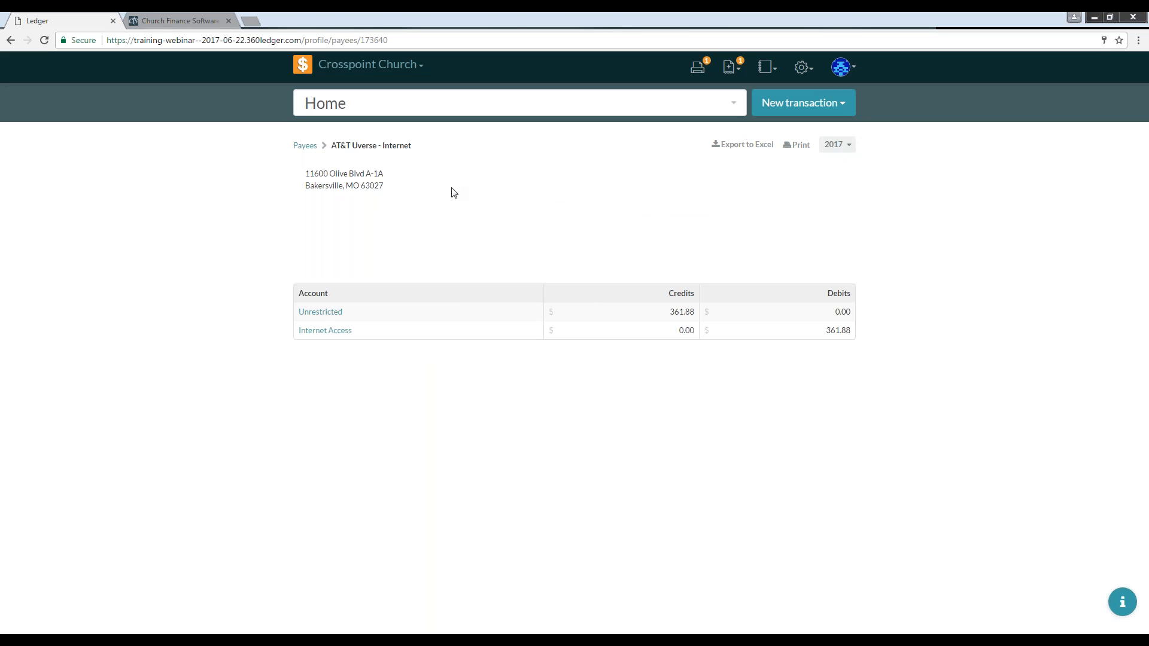
click(44, 40)
click(302, 67)
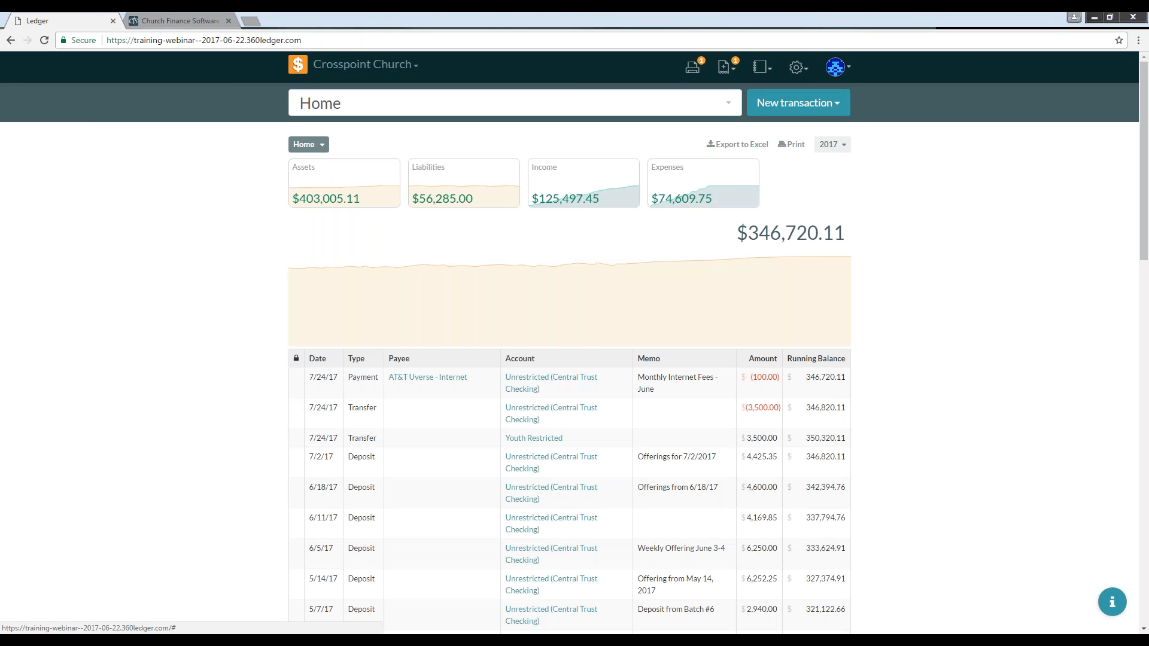
Step: Open the Payees settings list and browse the payees
click(795, 69)
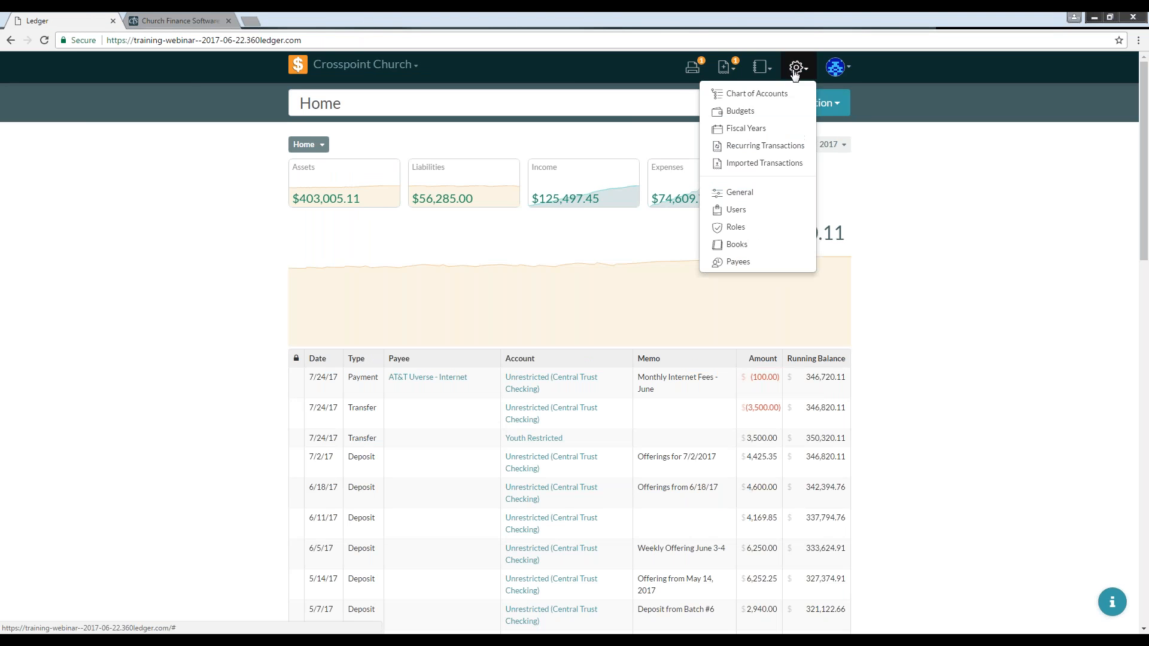
click(737, 262)
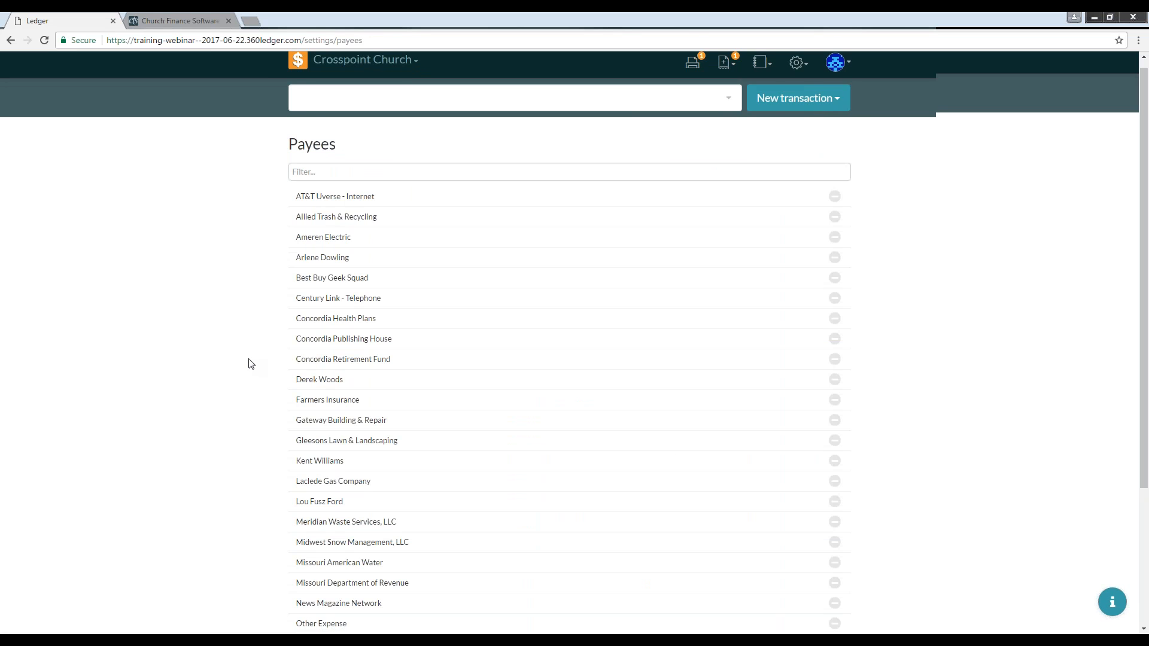
scroll(251, 361, down, 1)
mouse_move(374, 308)
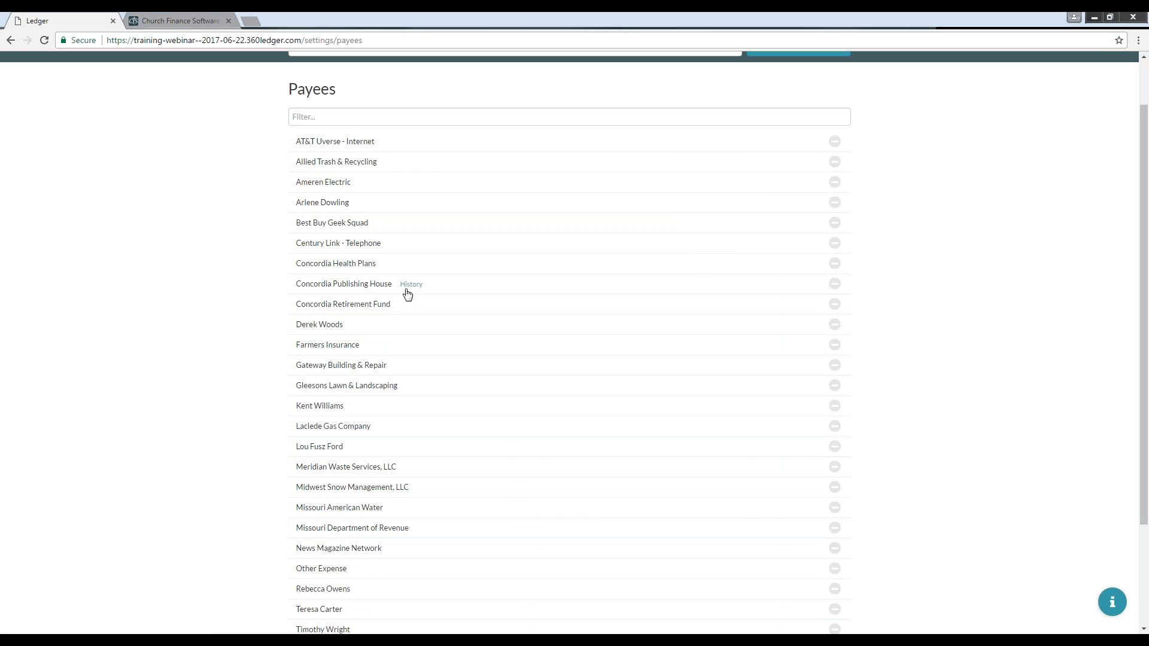
scroll(380, 441, down, 2)
scroll(379, 425, up, 3)
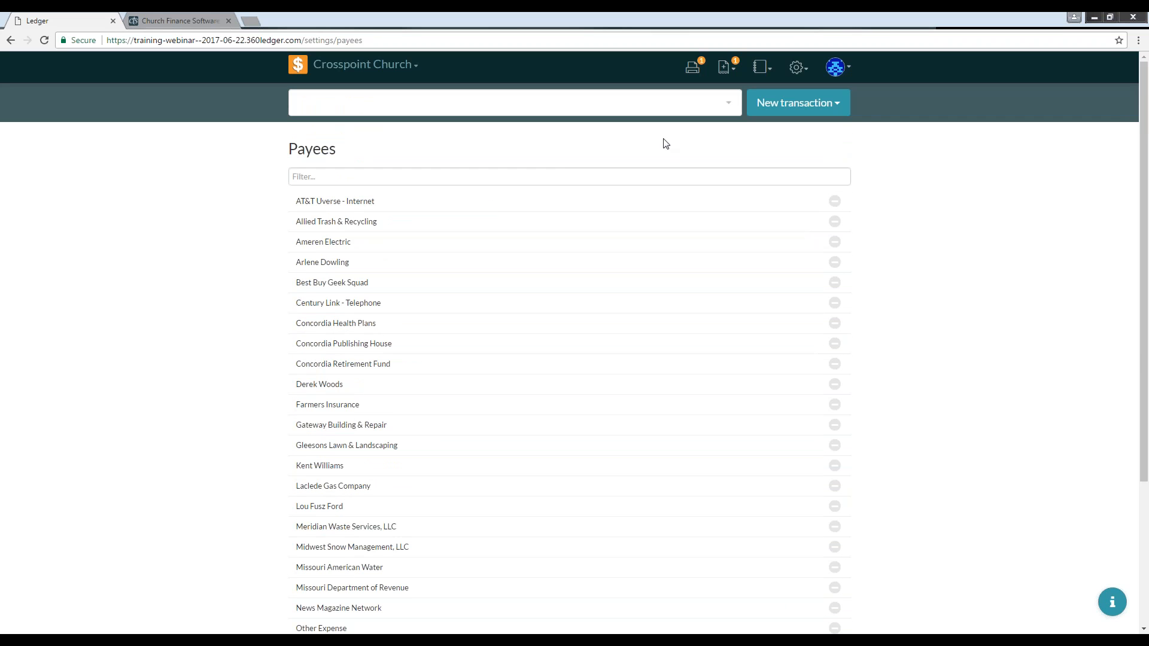
Step: Start a new check transaction
click(791, 105)
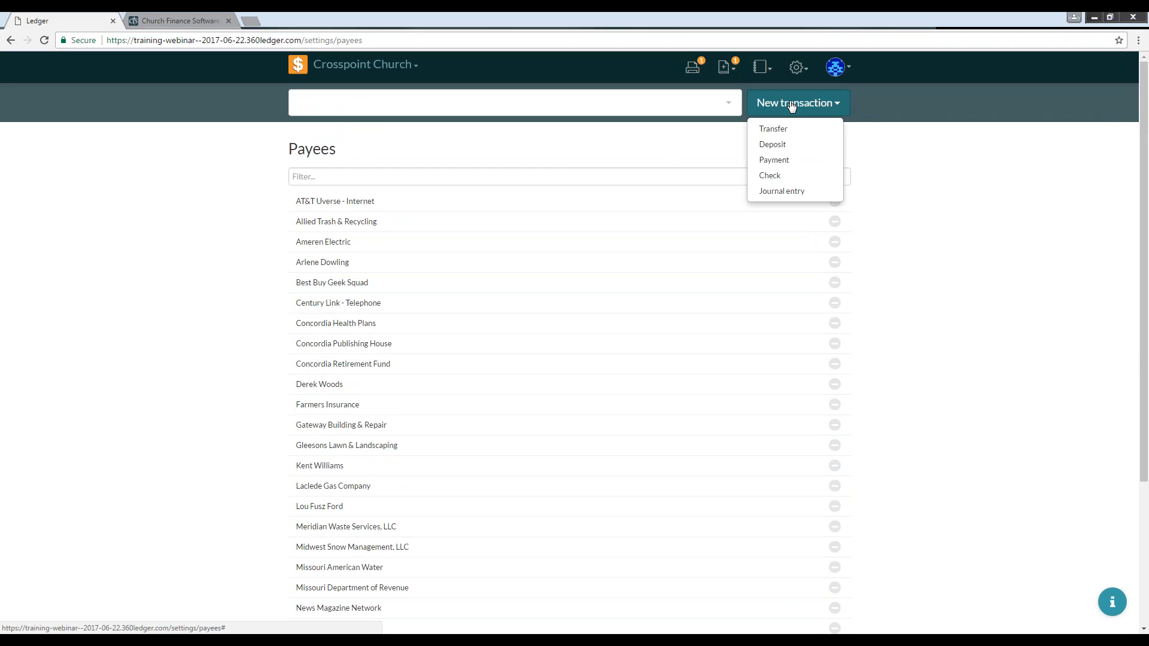
click(770, 176)
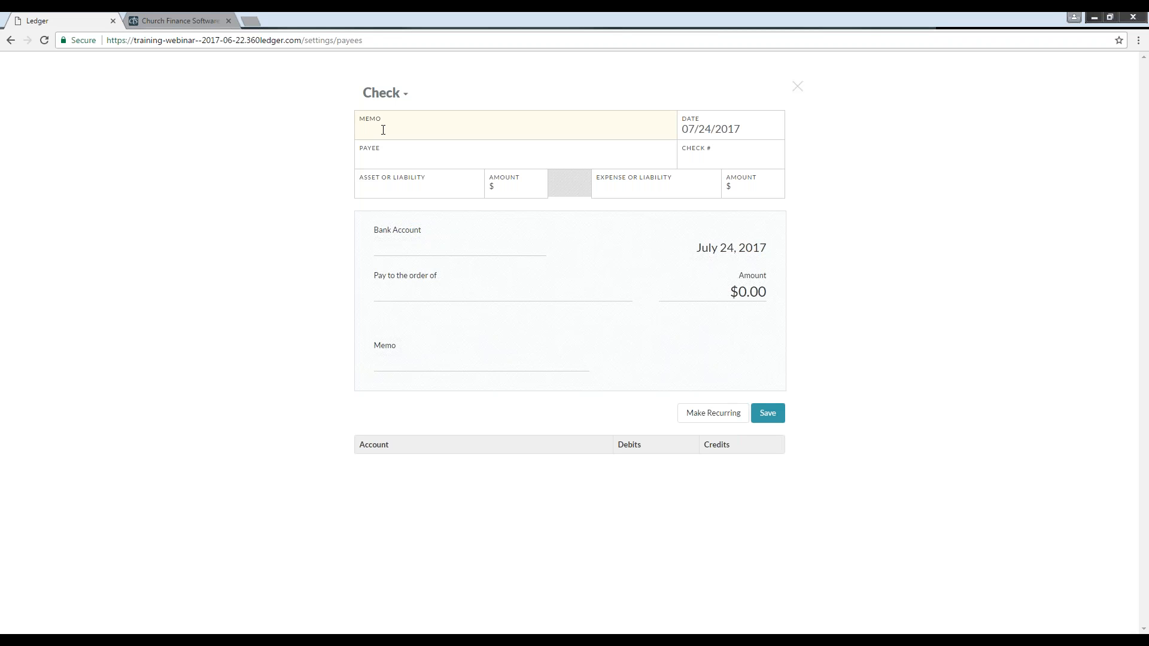
Step: Enter the check memo Camp Deposit and set the check date to July 10, 2017
text(Camp Deposit)
key(Tab)
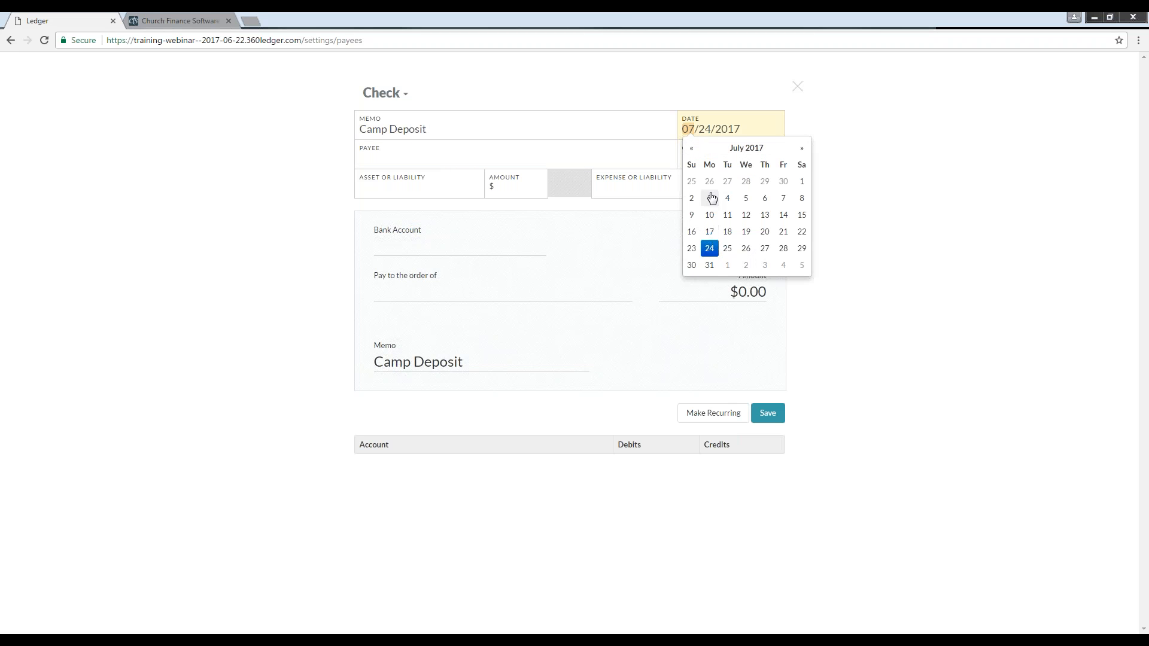
click(709, 215)
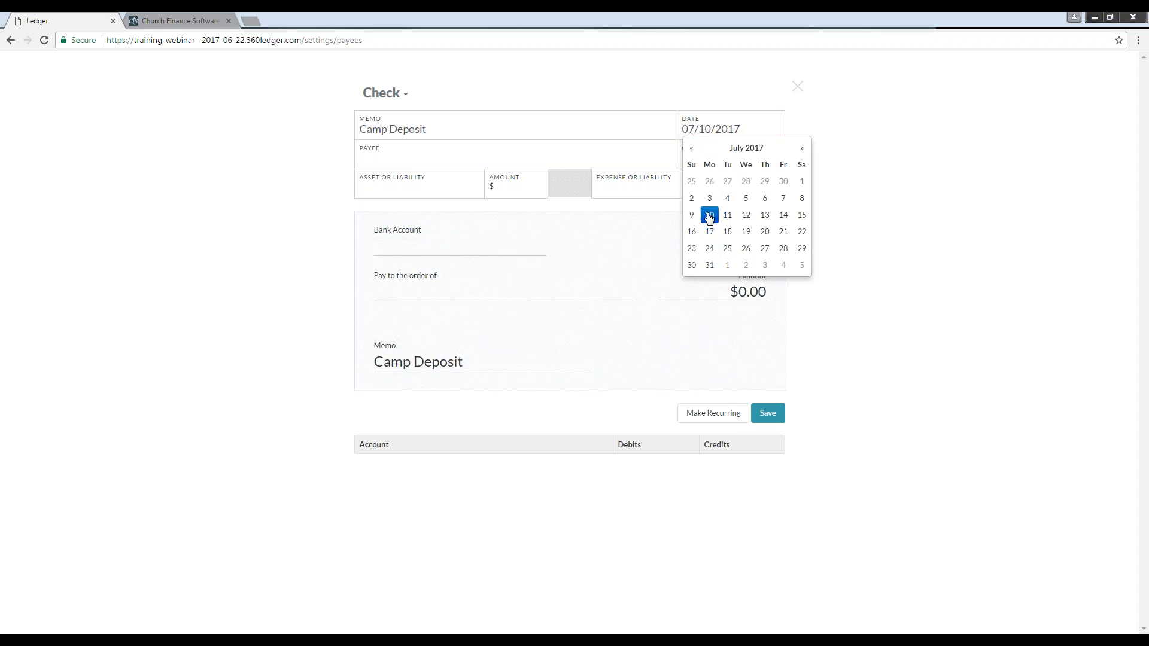
Step: Try to enter Lake Williamson Retreat Center as the check's payee
click(464, 153)
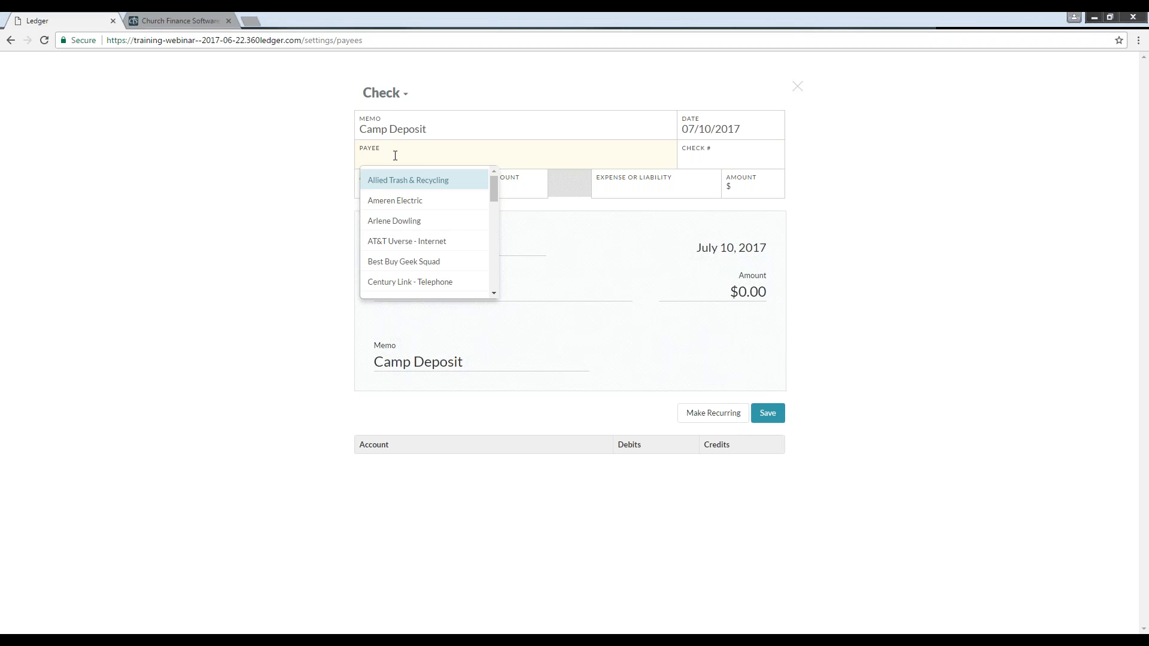
text(Lake)
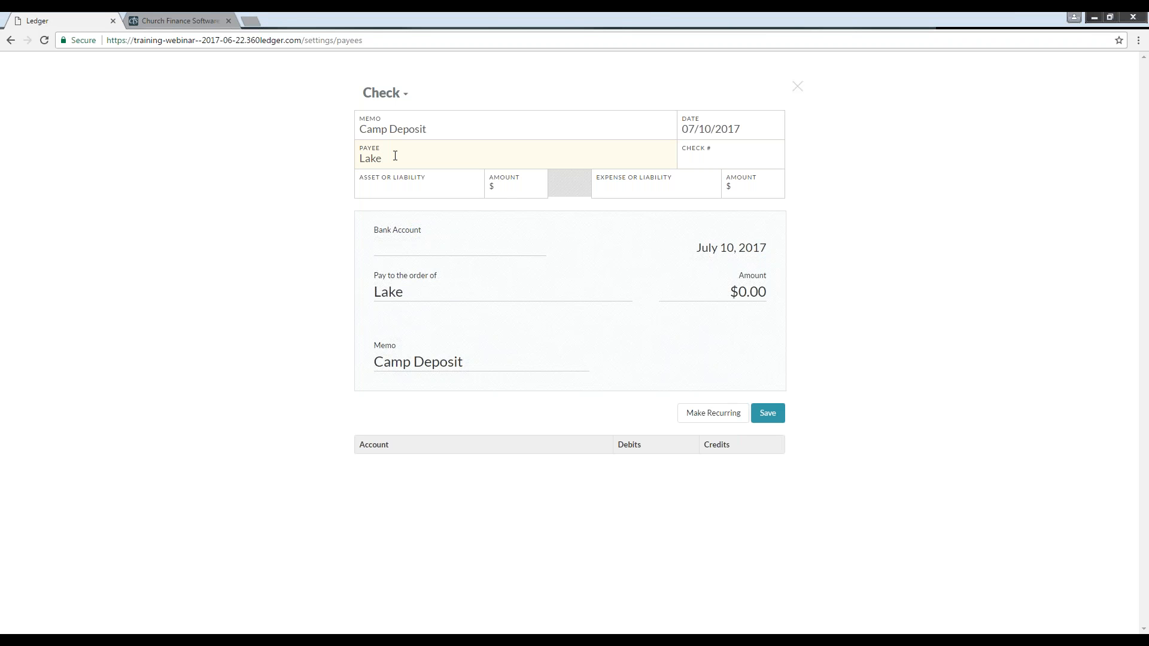
text( Williamson Retreat Center)
key(Return)
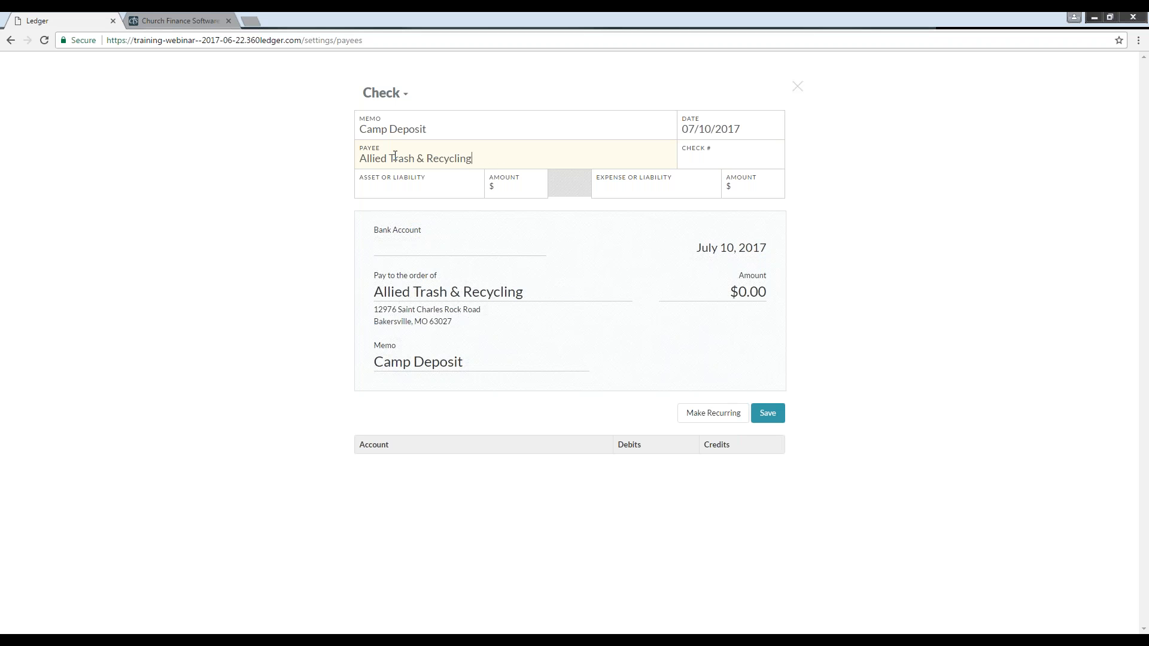
Step: Set the check number to 5608
click(722, 158)
text(5608)
Step: Draw the check from the Youth Restricted fund for $1200
click(409, 182)
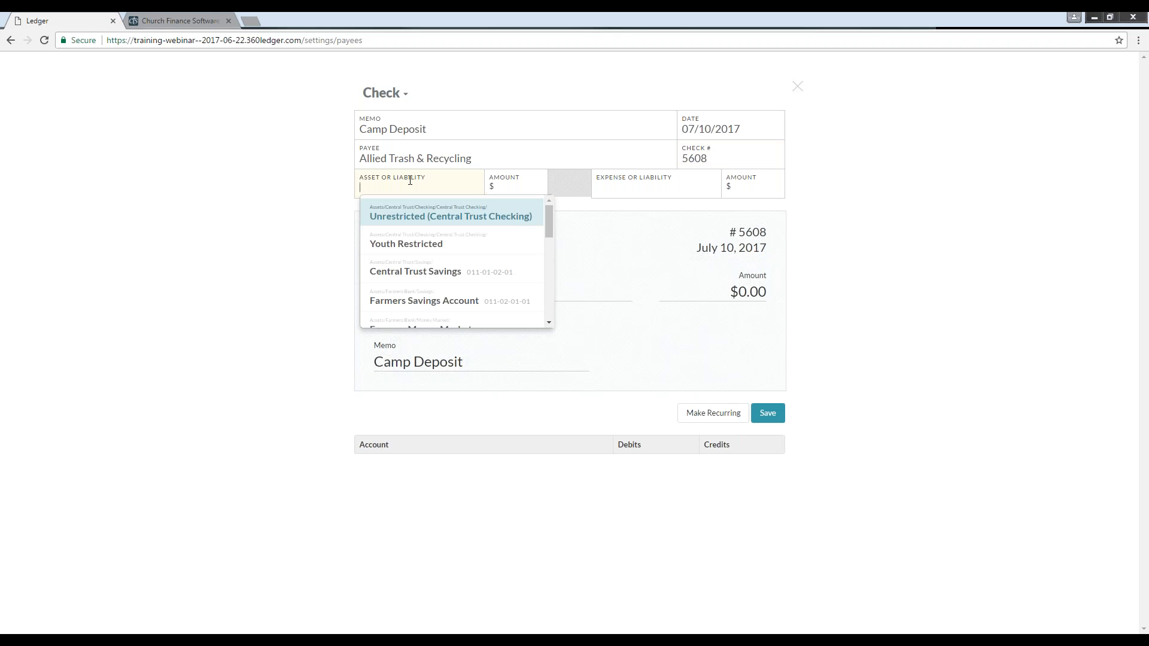
click(409, 246)
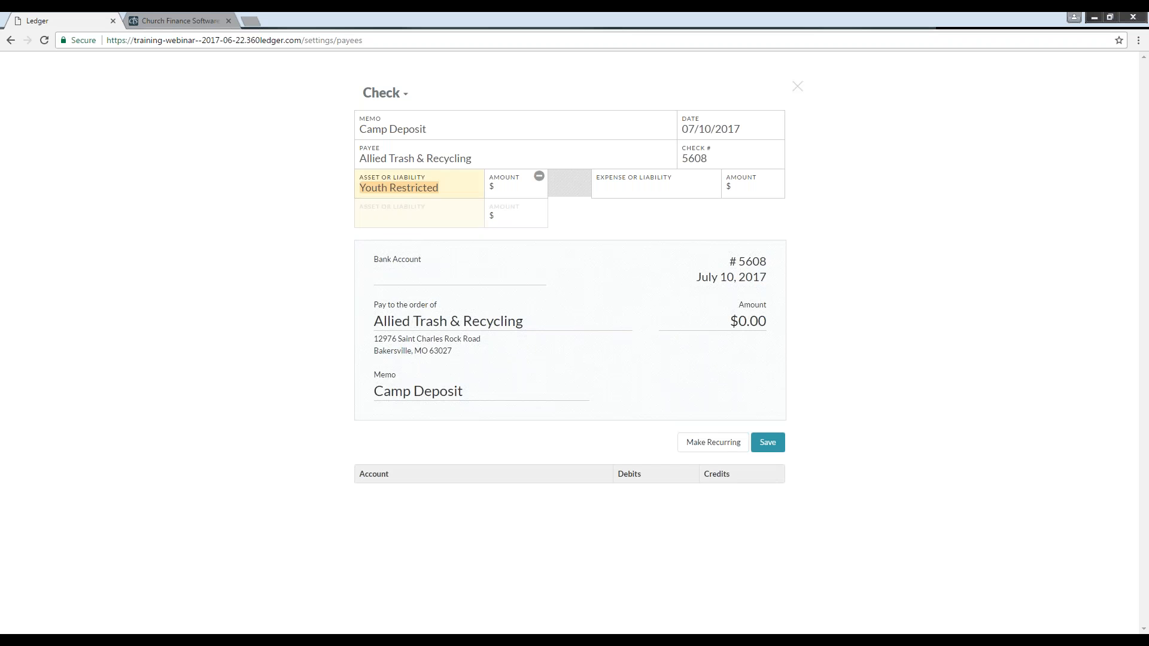
click(512, 190)
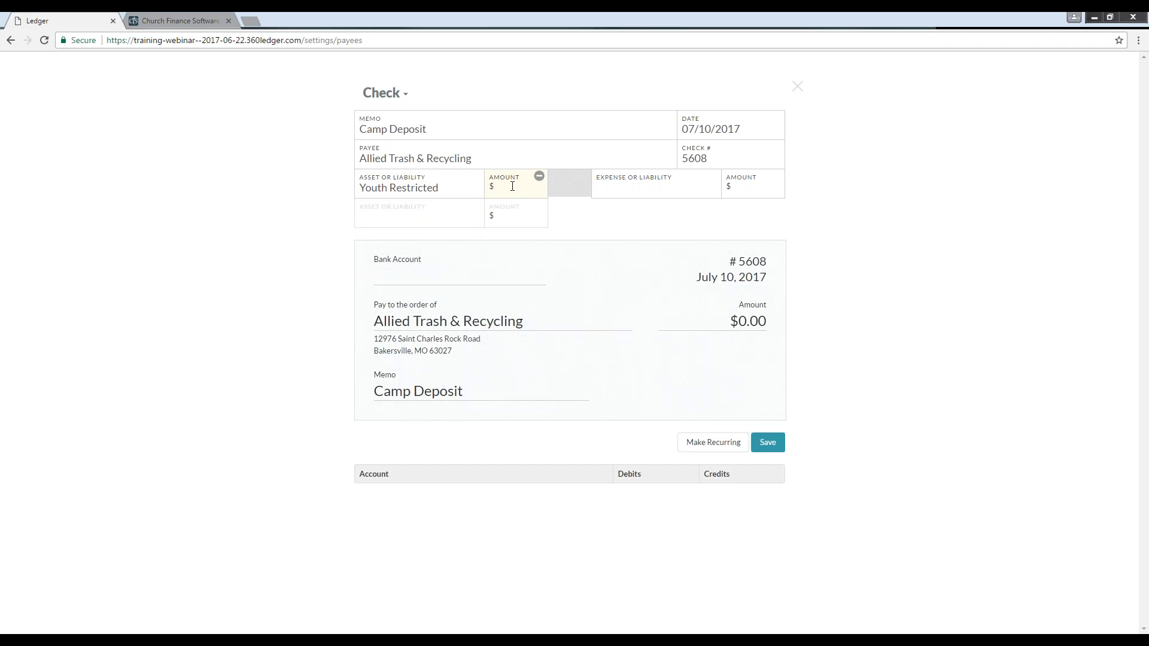
text(1200)
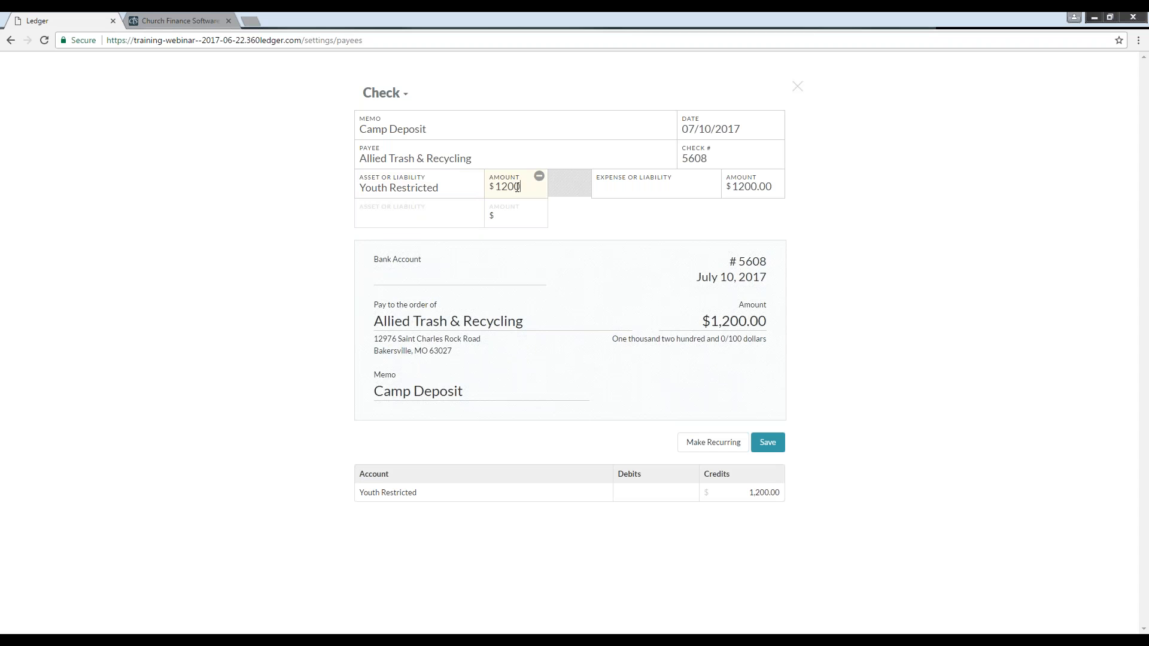
Step: Charge the check's expense to the Youth Camp account
click(633, 190)
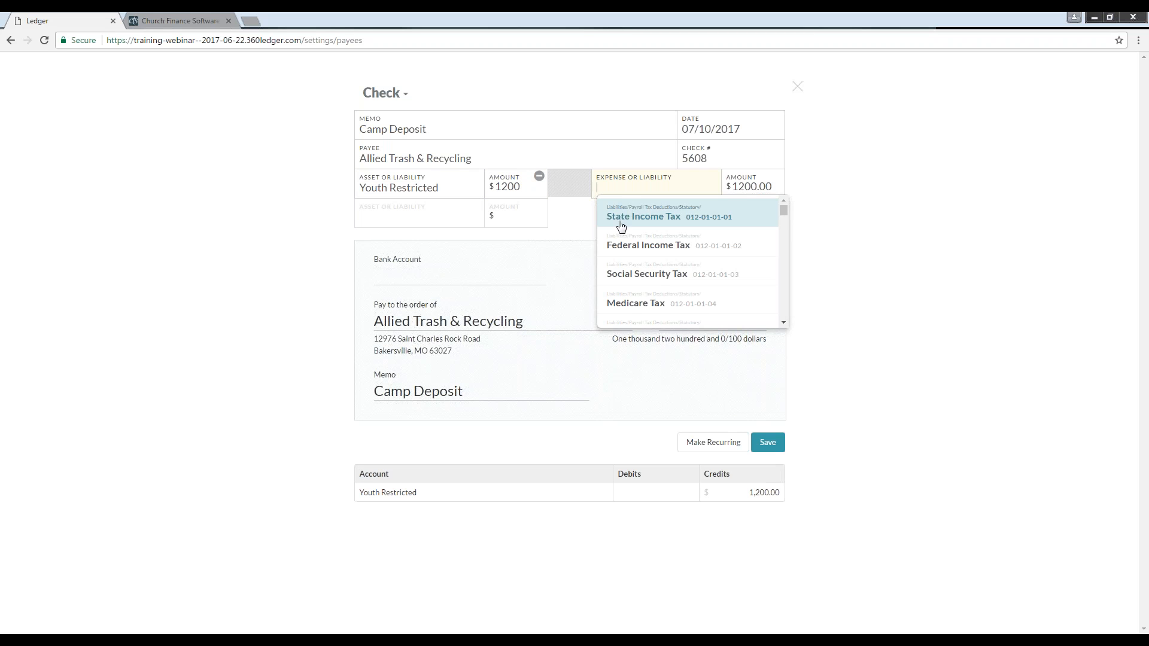
scroll(618, 240, down, 2)
scroll(615, 238, up, 2)
text(Youth)
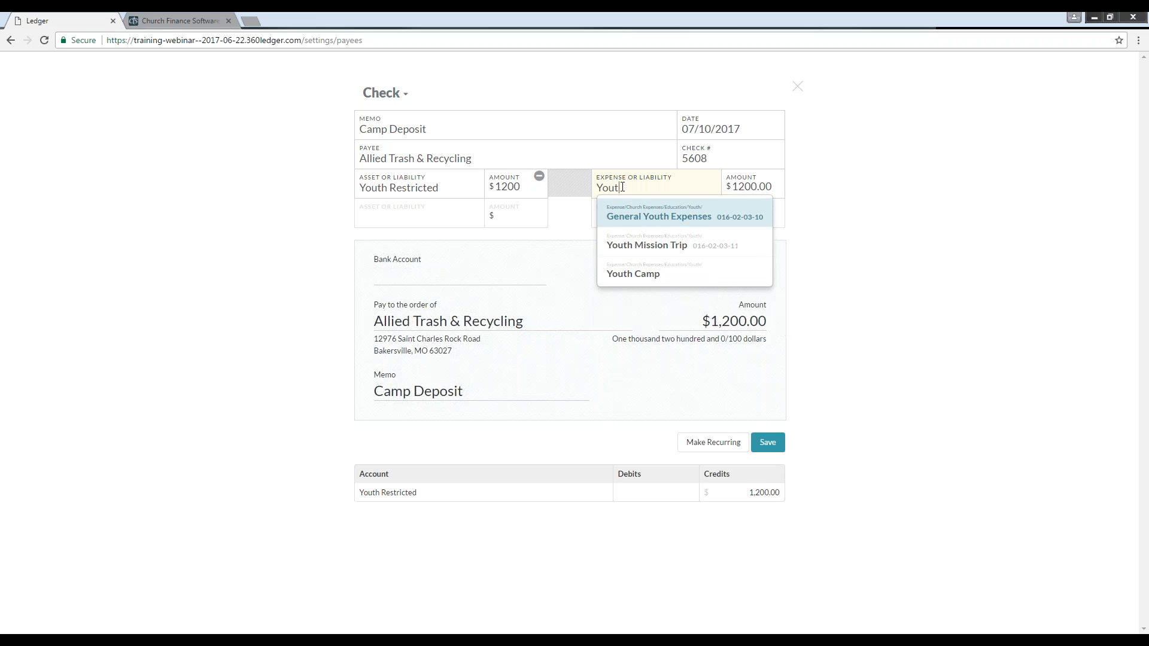
click(650, 279)
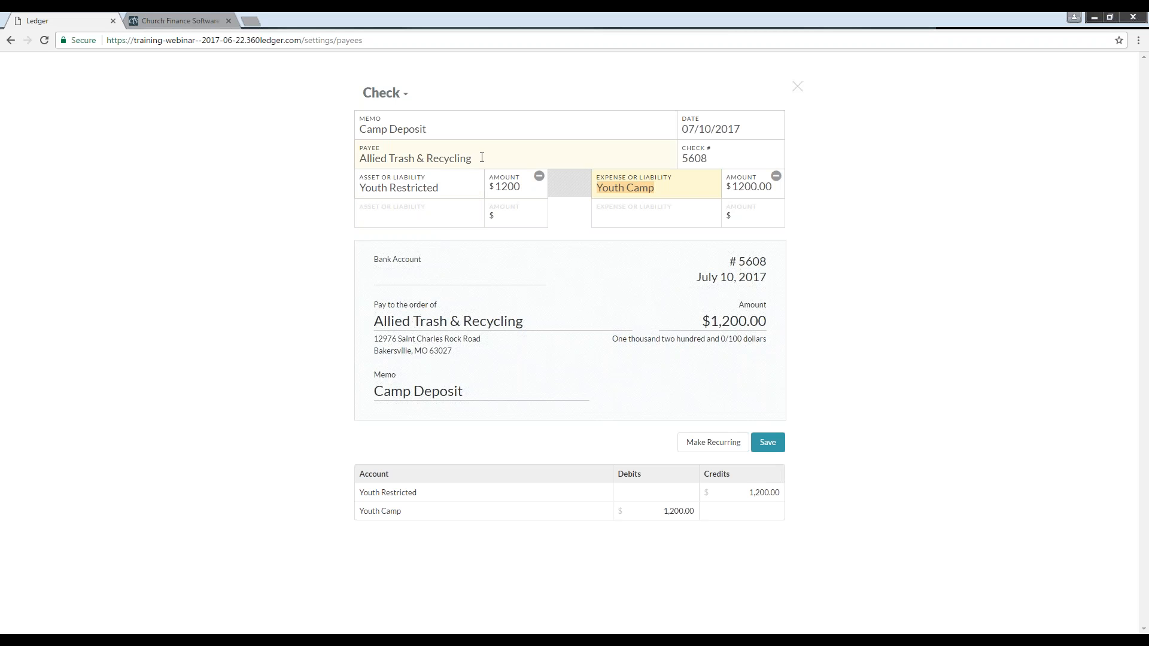
Step: Replace the payee with Lake Williamson Retreat Center and save the check
click(429, 158)
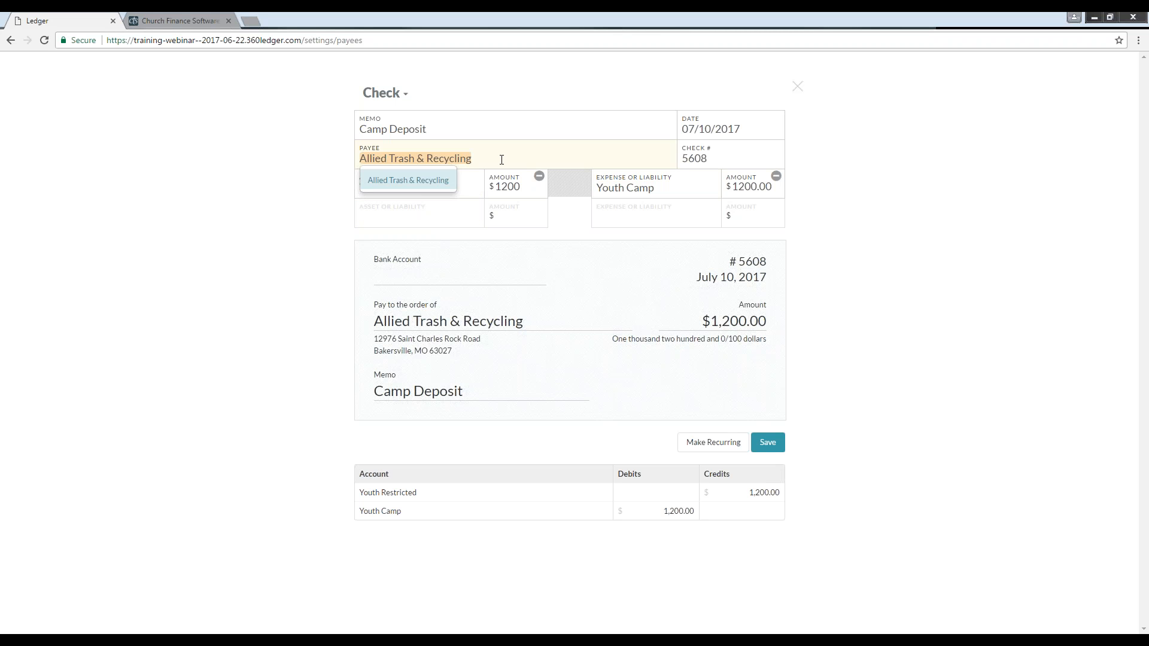
drag(470, 158, 282, 156)
key(BackSpace)
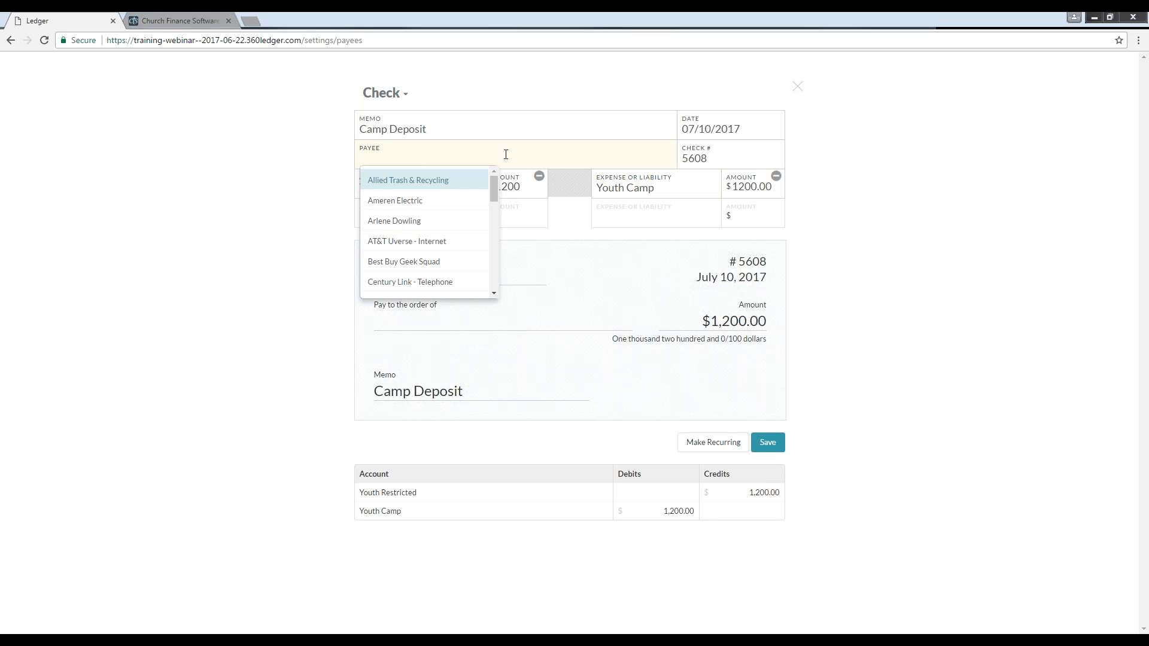
text(L)
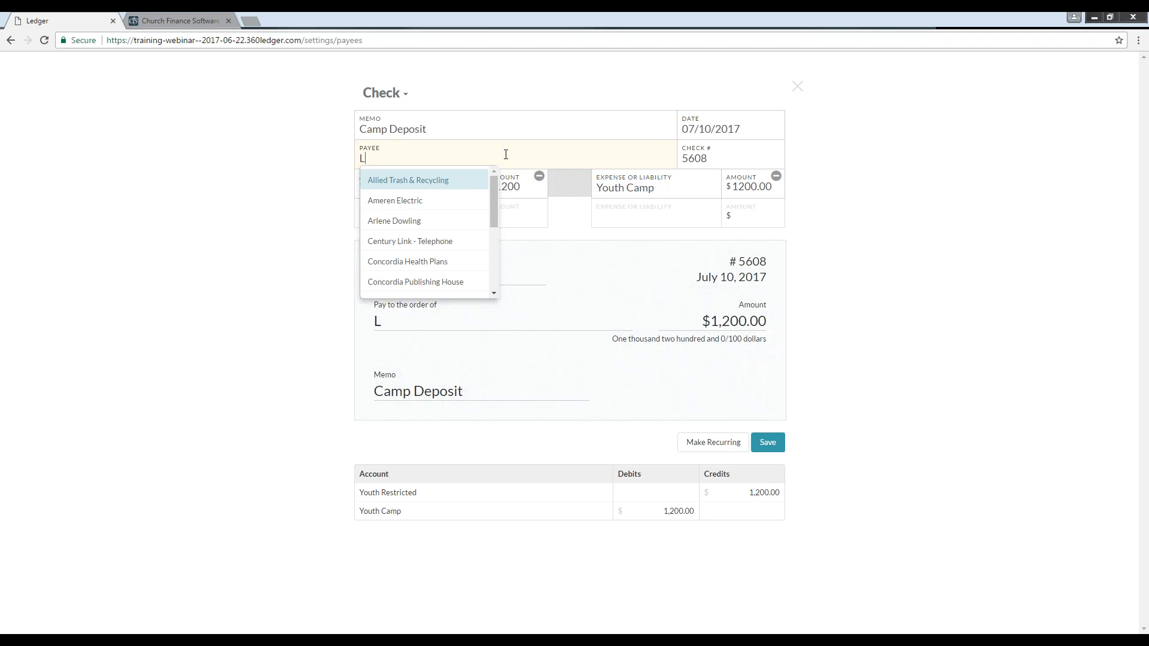
text(ake Wil)
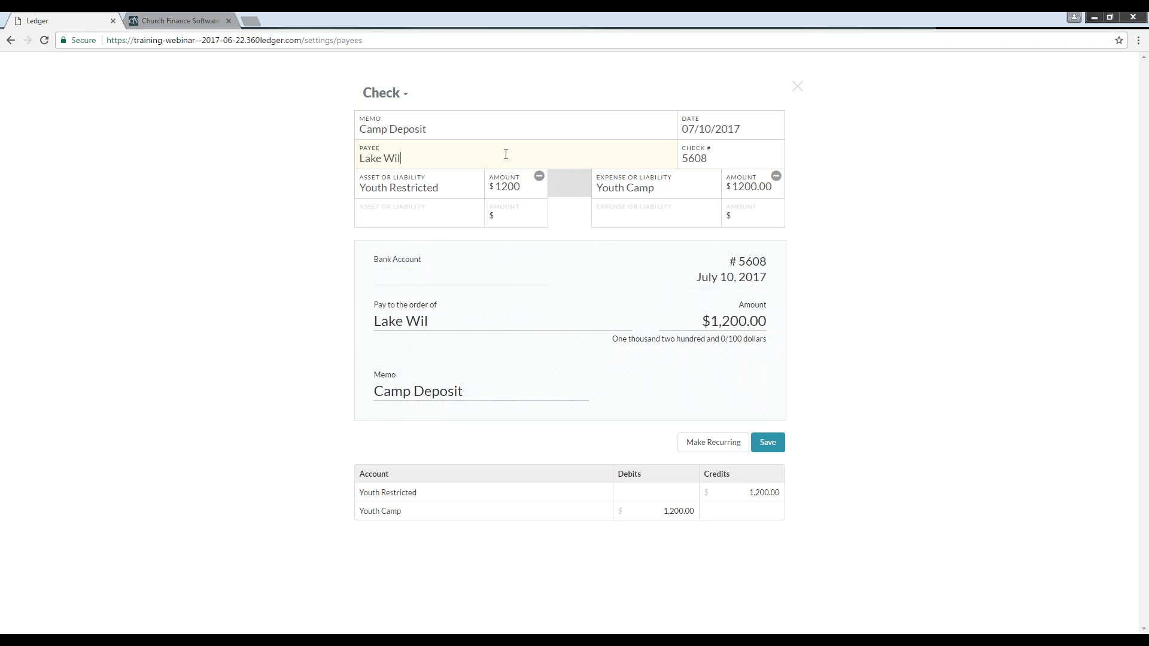
text(liamson Retreat Center)
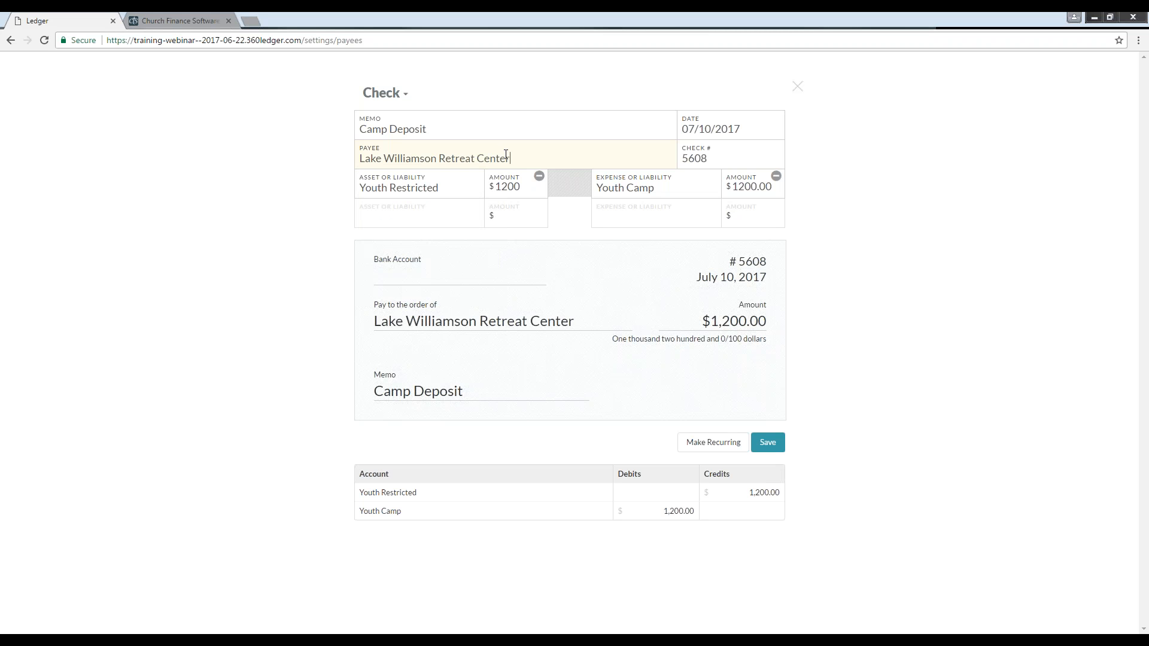
click(532, 114)
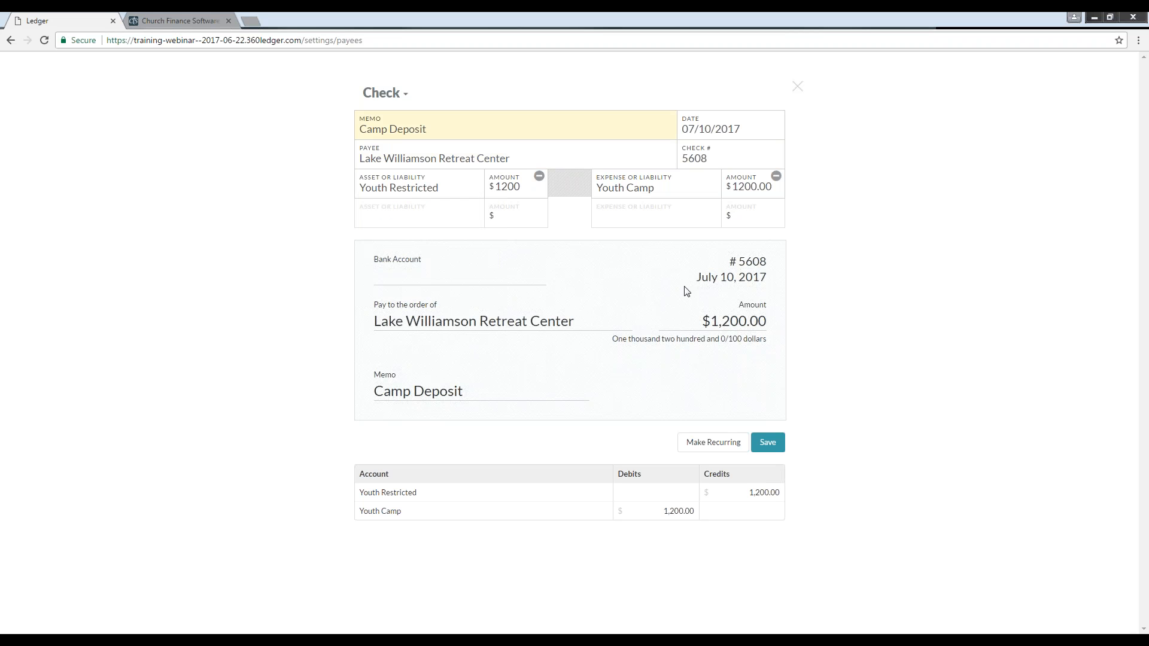
click(769, 444)
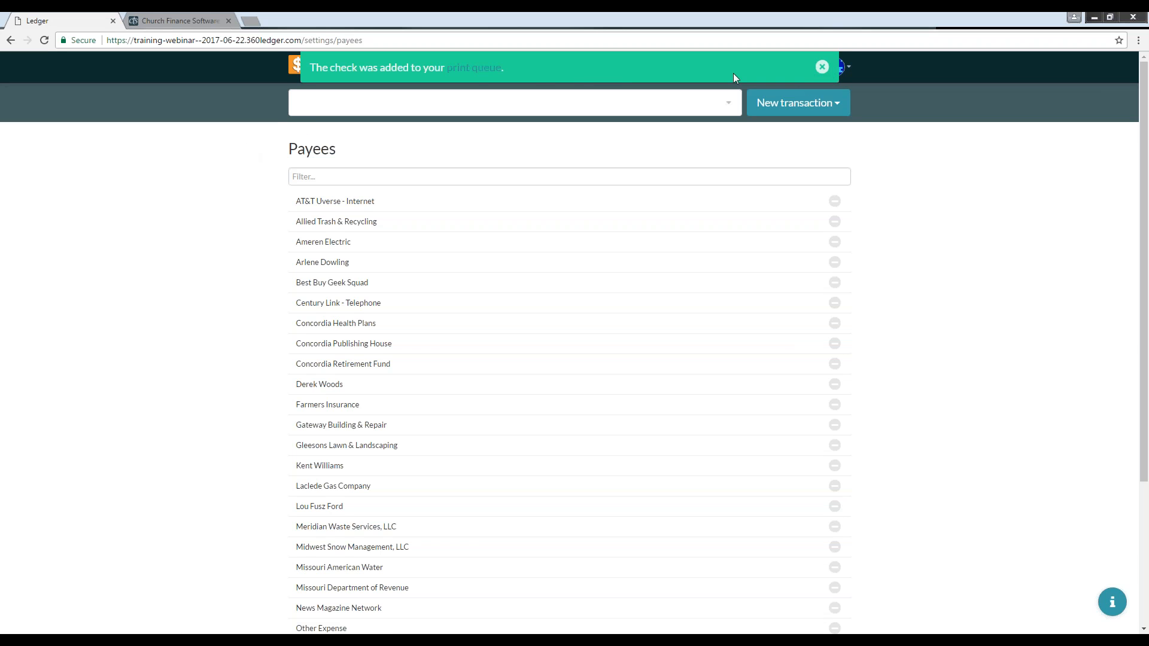
Step: Open the print queue and mark the April Utilities check to Ameren Electric as printed
click(474, 69)
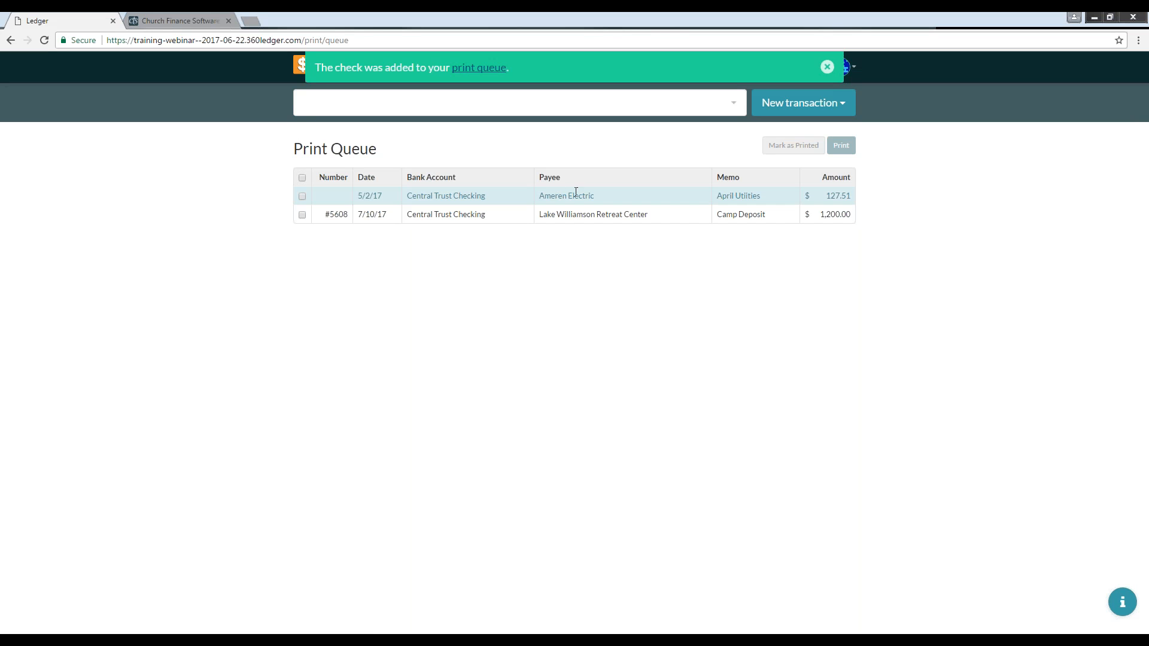
click(303, 196)
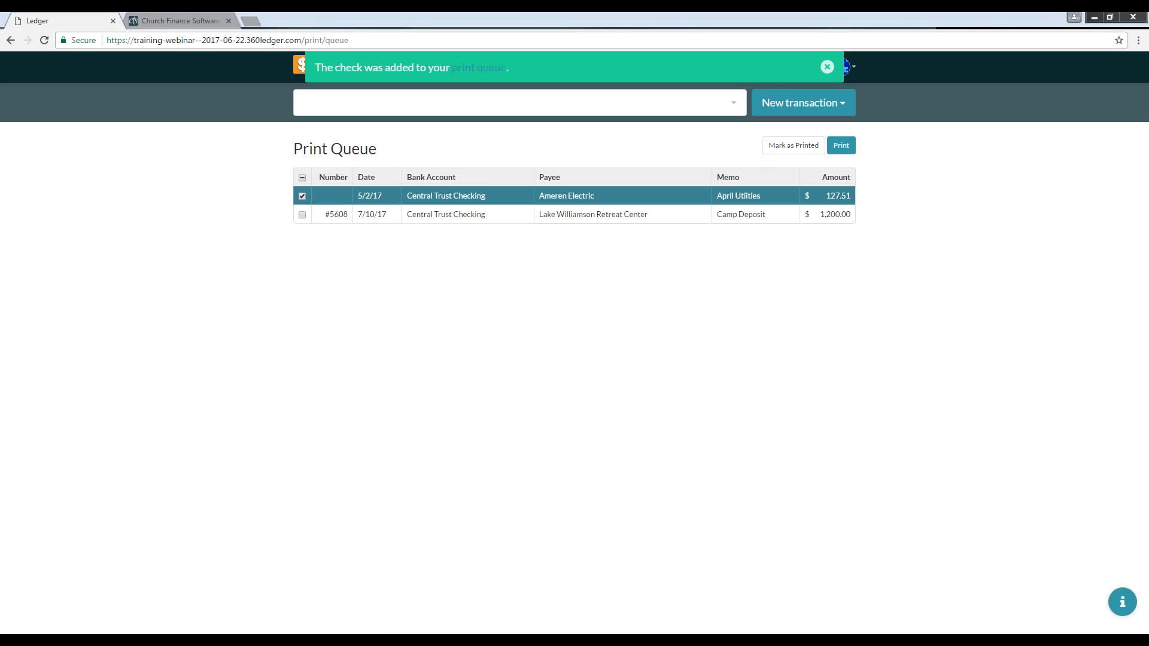
click(792, 151)
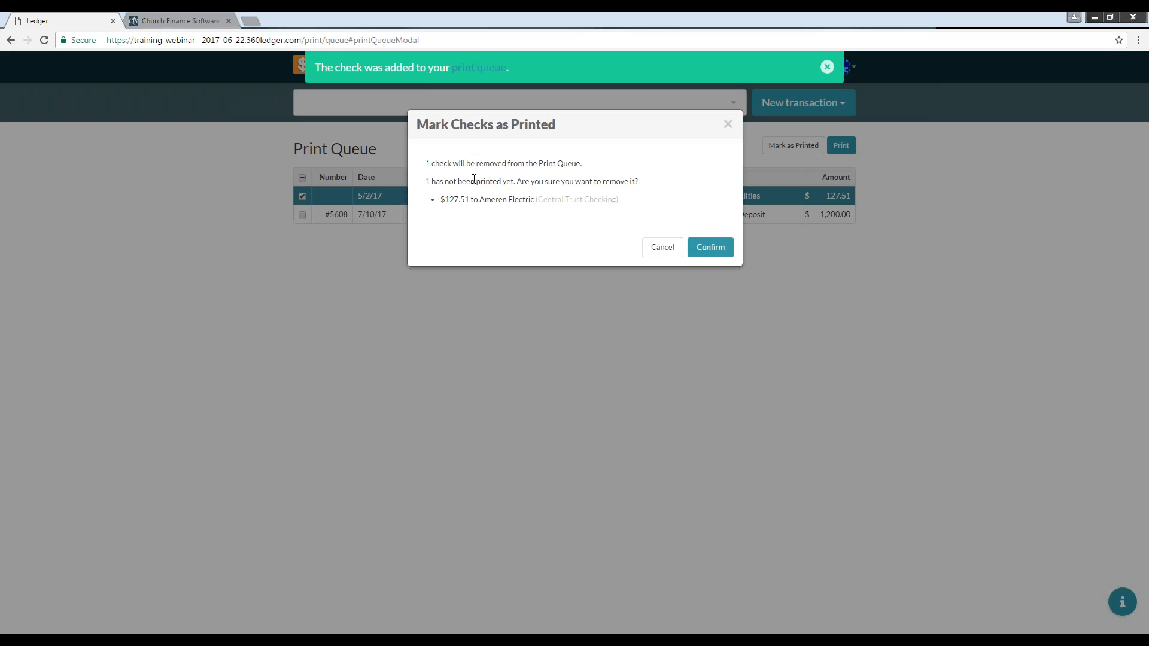
click(706, 251)
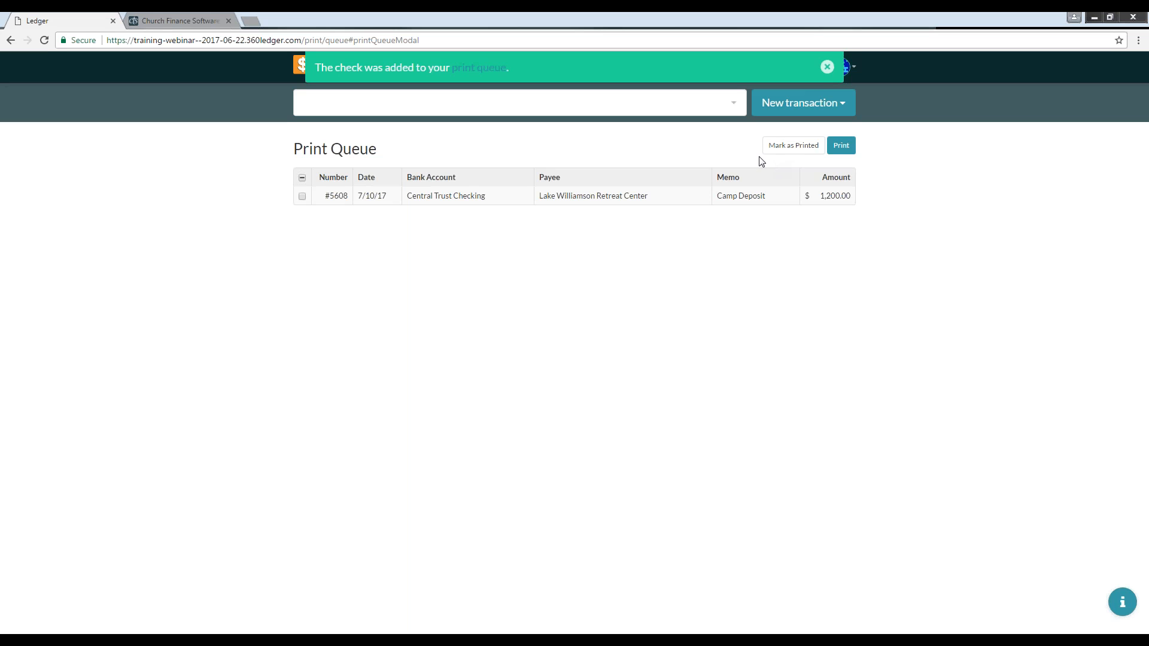
Step: Open the Lake Williamson Retreat Center entry in the Payees settings list for editing
click(828, 70)
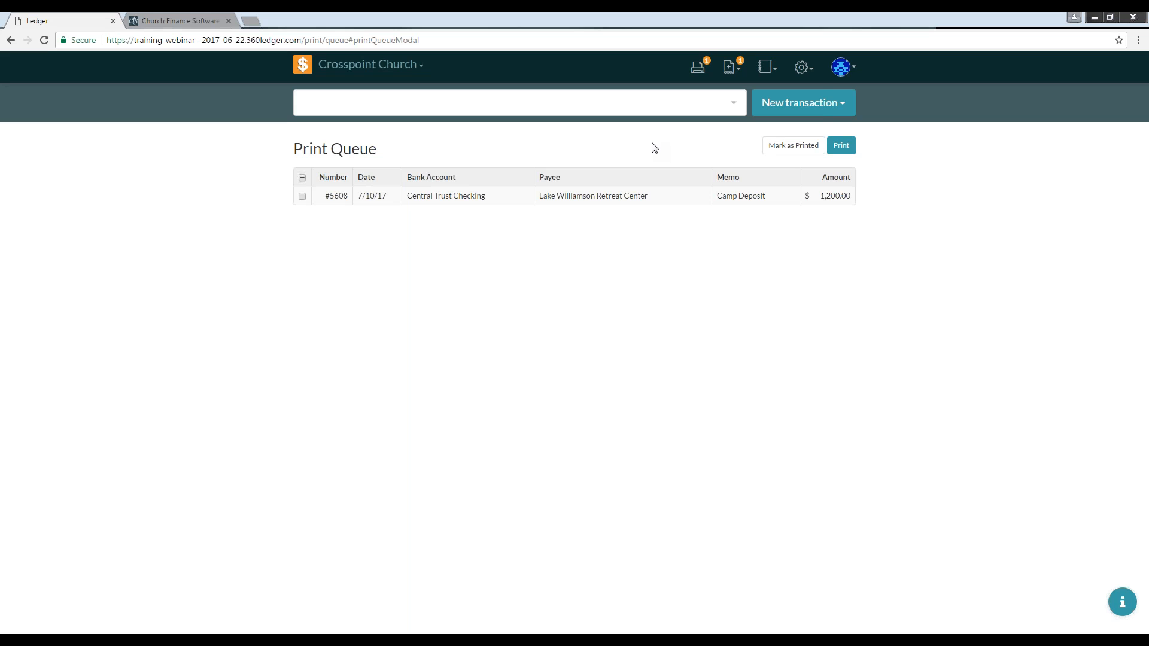
click(808, 70)
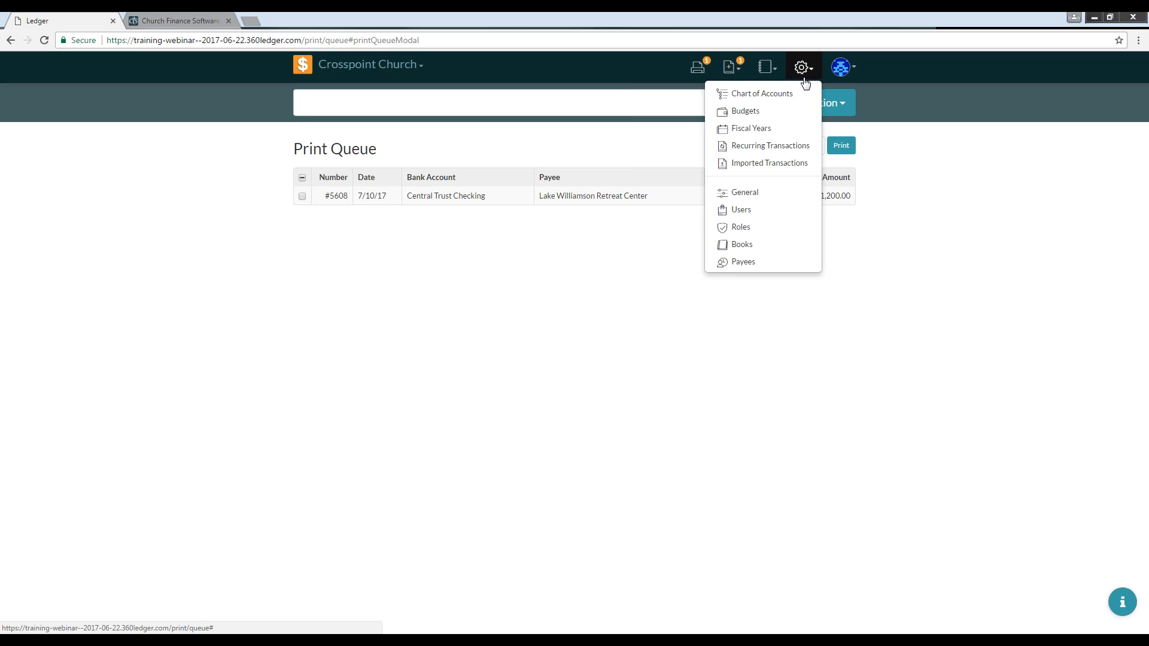
click(743, 262)
scroll(333, 287, down, 1)
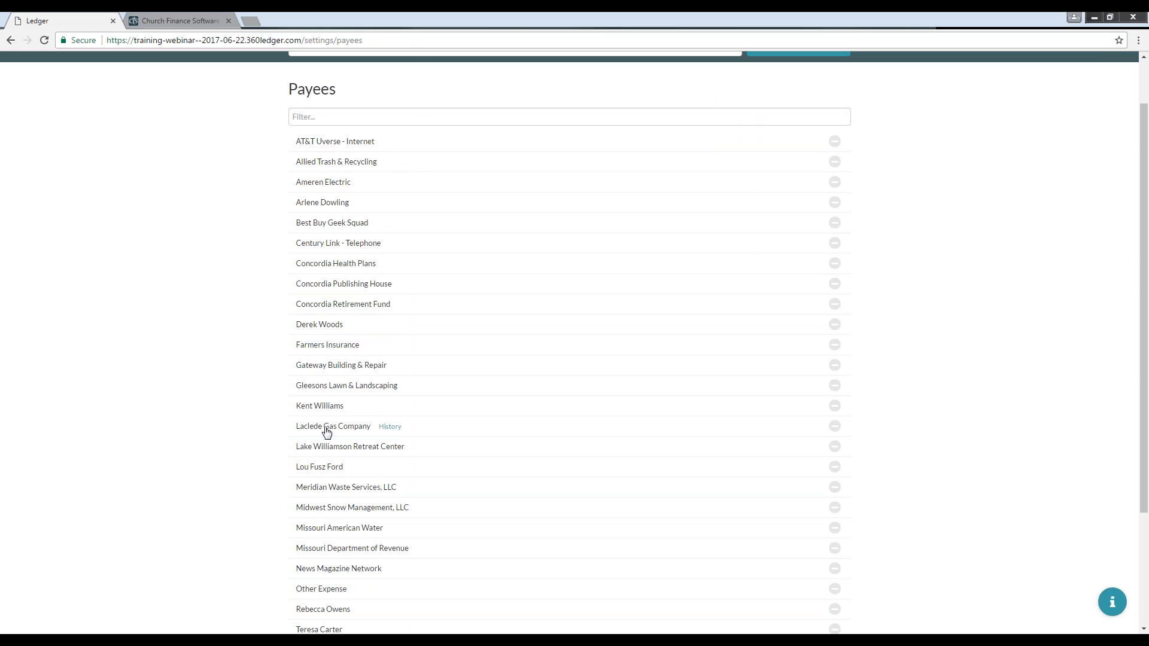
click(367, 450)
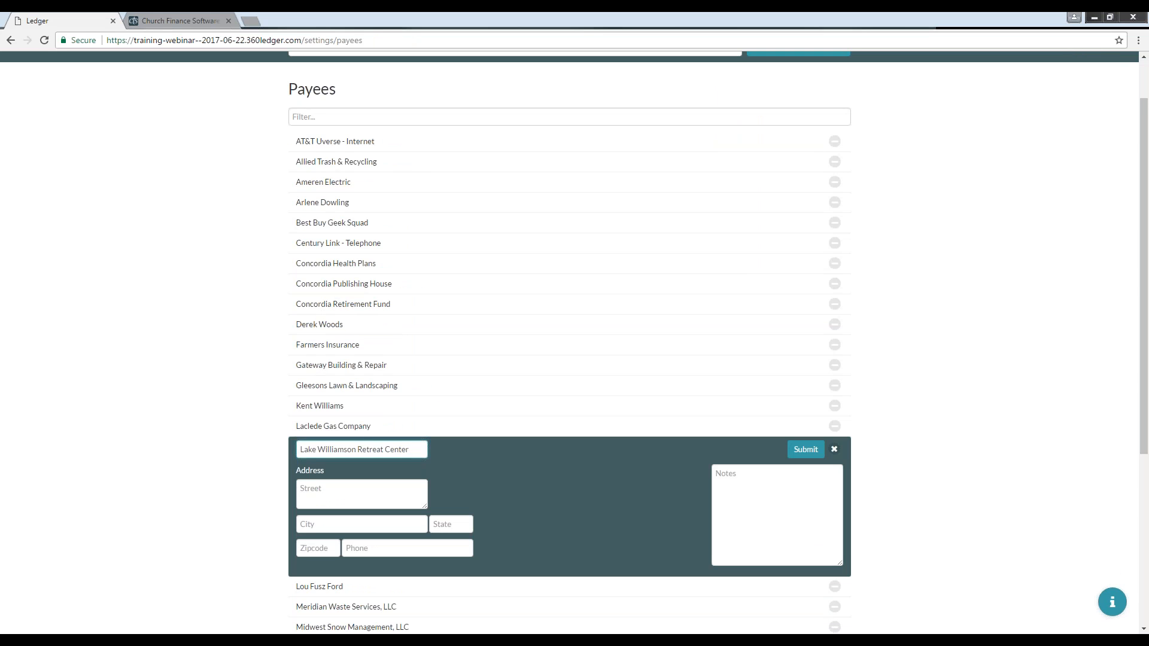
scroll(441, 411, down, 3)
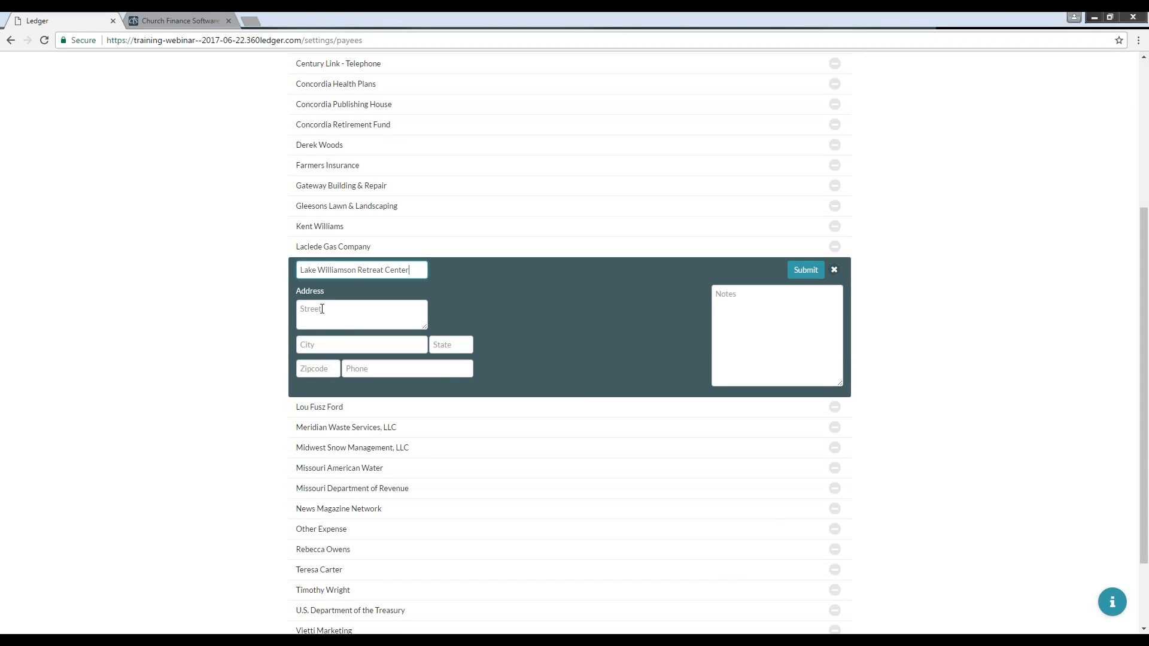
Step: Enter the retreat center's street address in the payee's address field
click(323, 308)
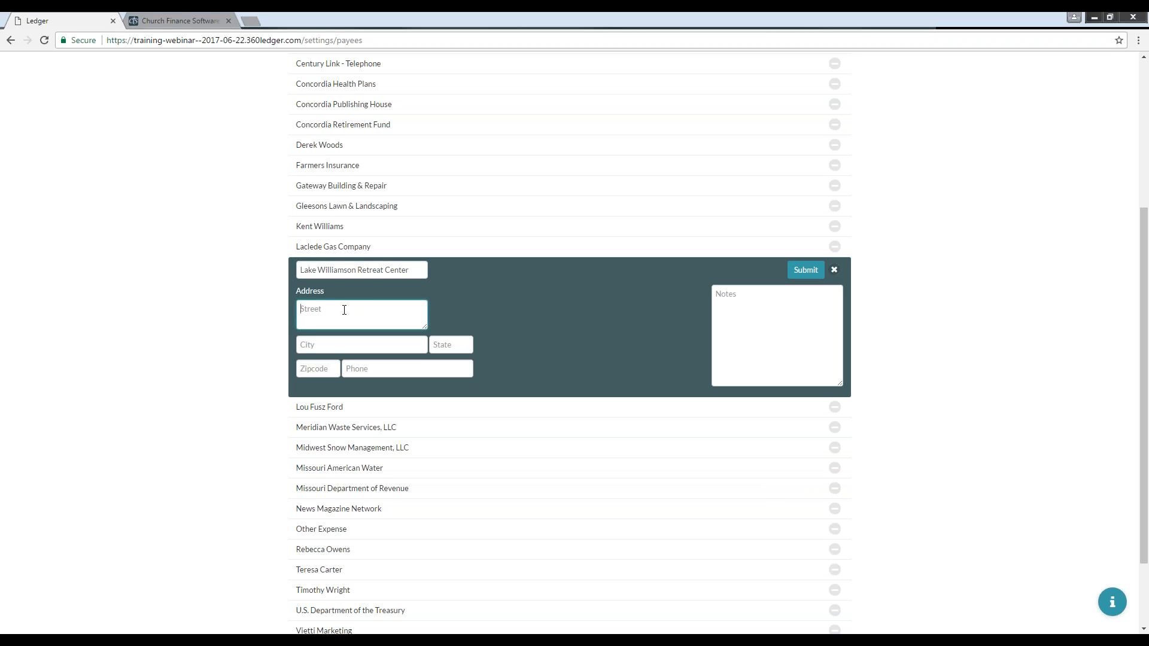
text(17280 Lakeside Drive)
key(Tab)
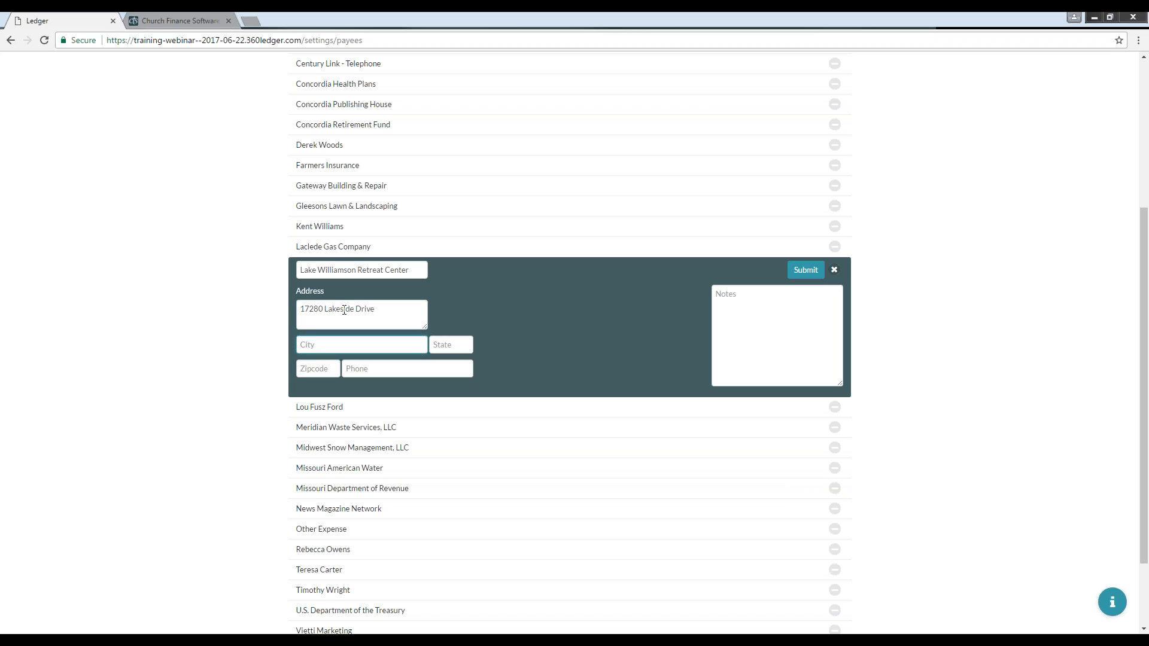
Step: Fill in the payee's city, state, ZIP code and phone number, and submit the changes
text(Carlinville)
key(Tab)
text(IL)
key(Tab)
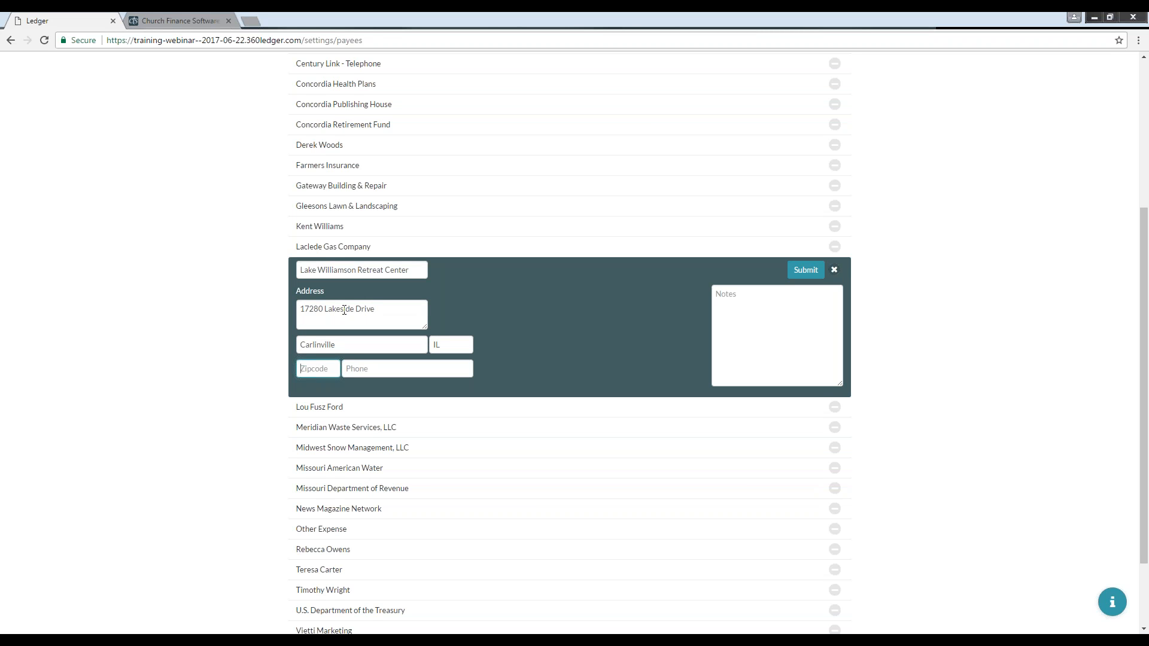
text(6262)
text(6)
click(804, 273)
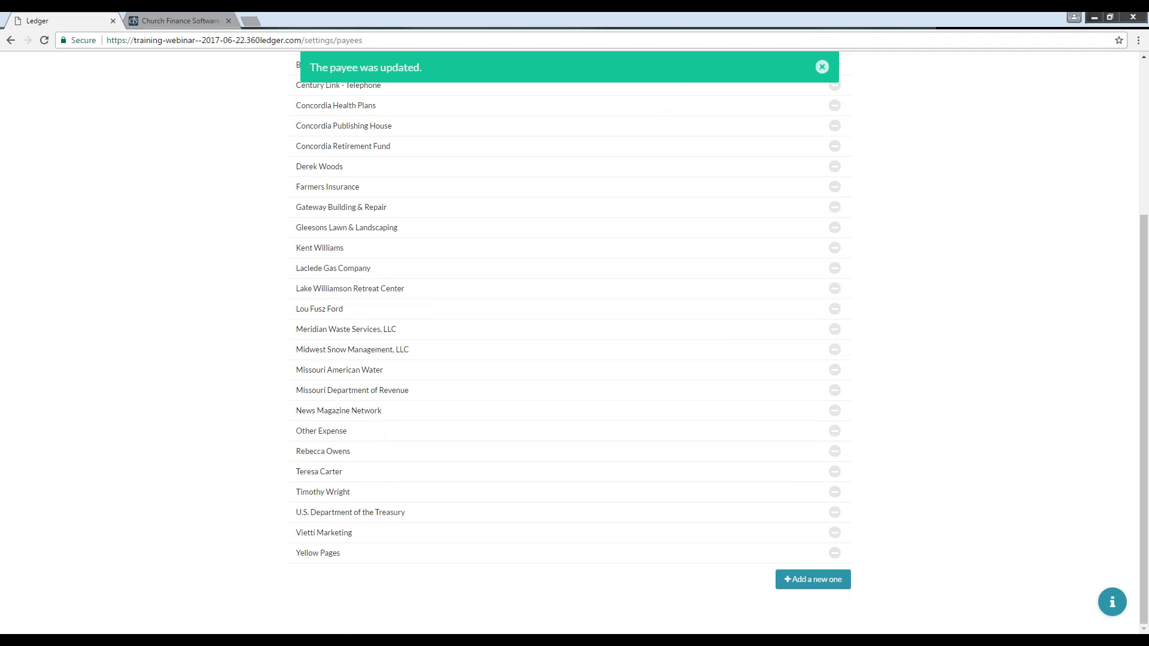
Step: Preview the Journal entry and Deposit transaction forms and close each without saving
click(823, 67)
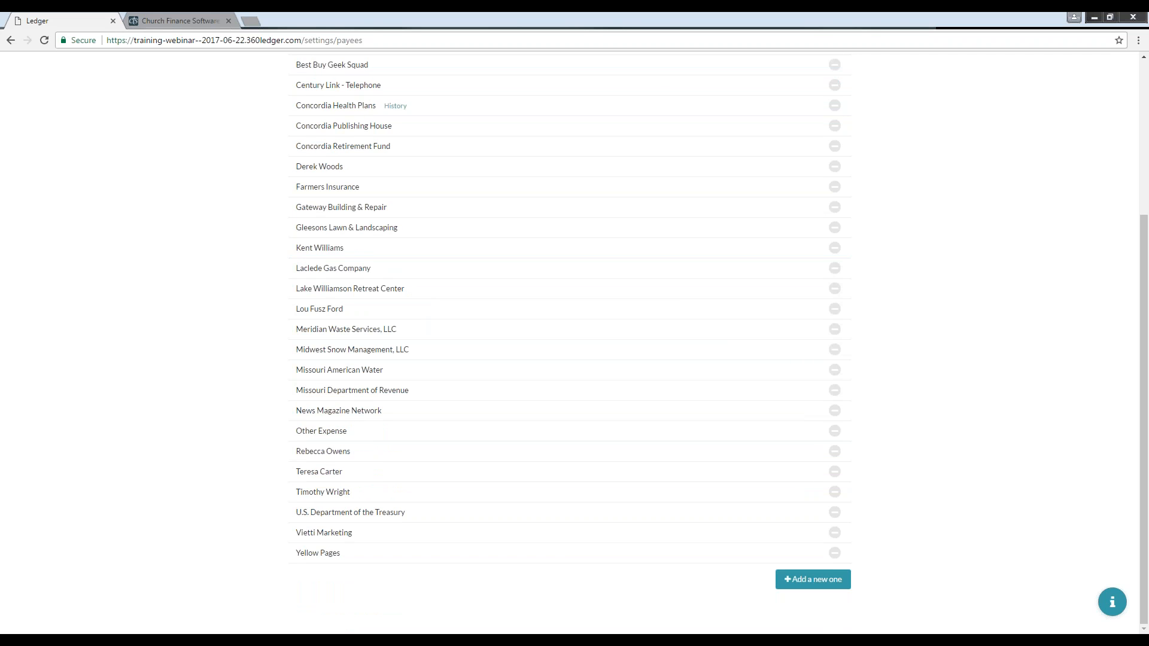
scroll(894, 154, up, 1)
scroll(894, 155, up, 3)
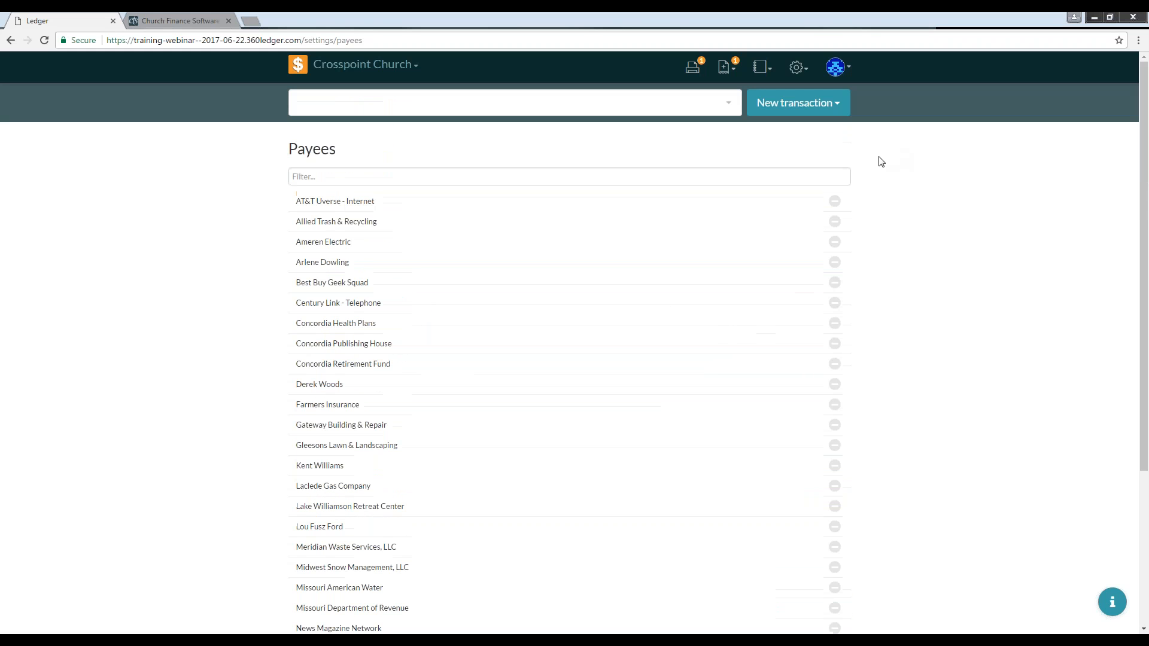
click(793, 108)
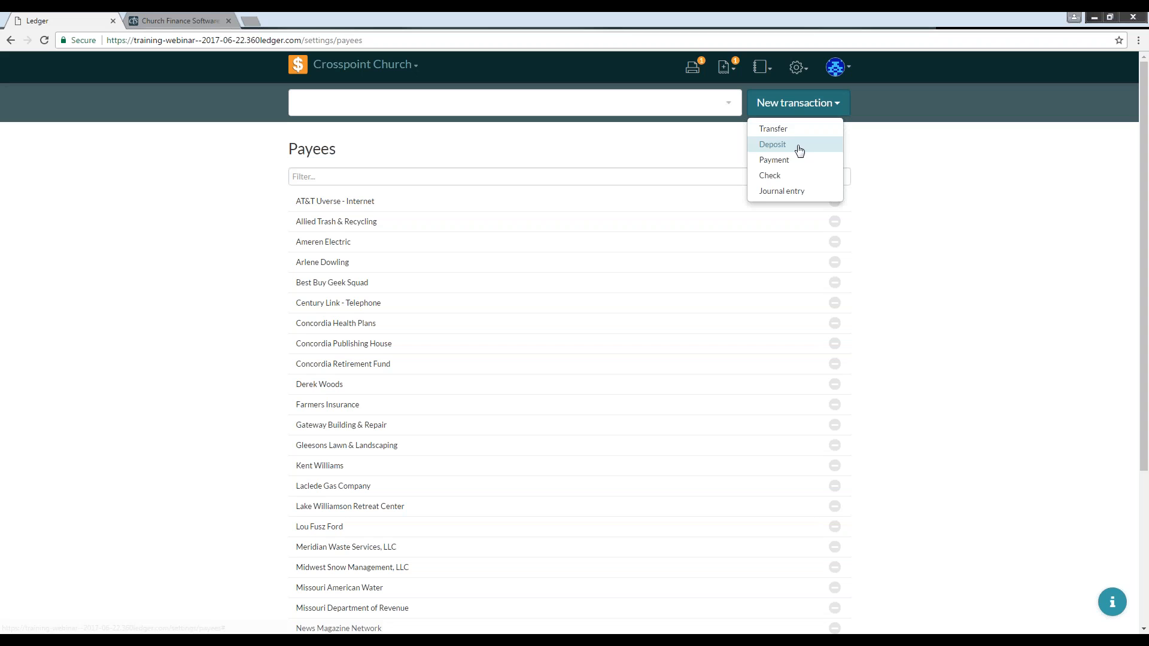
click(786, 194)
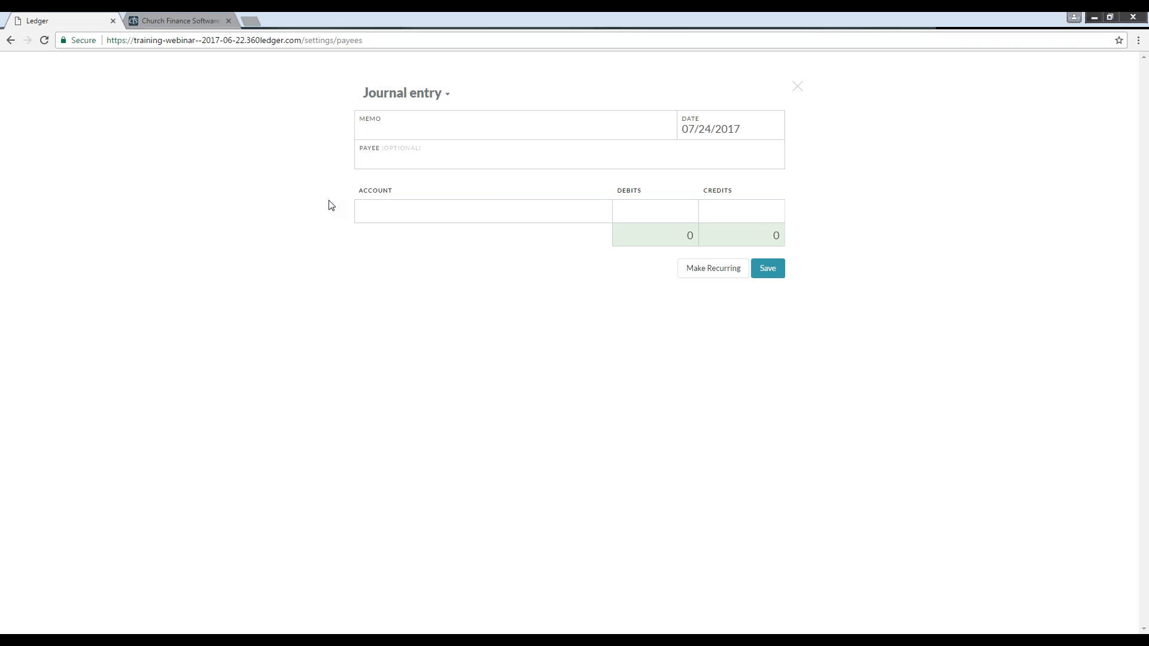
click(798, 87)
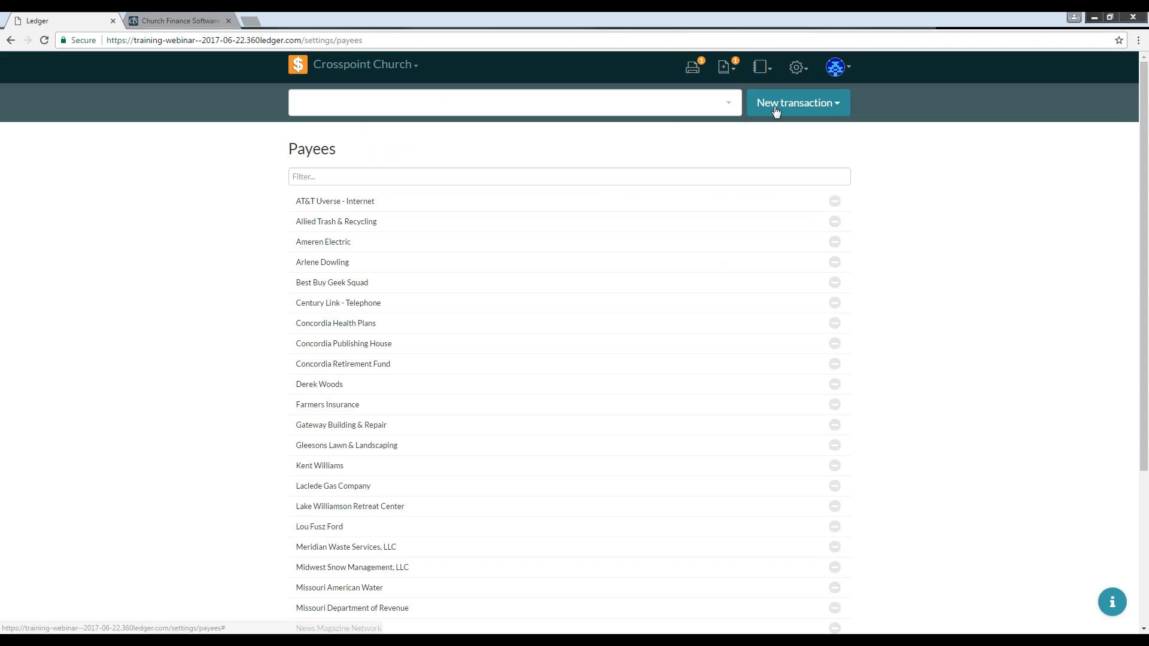
click(775, 112)
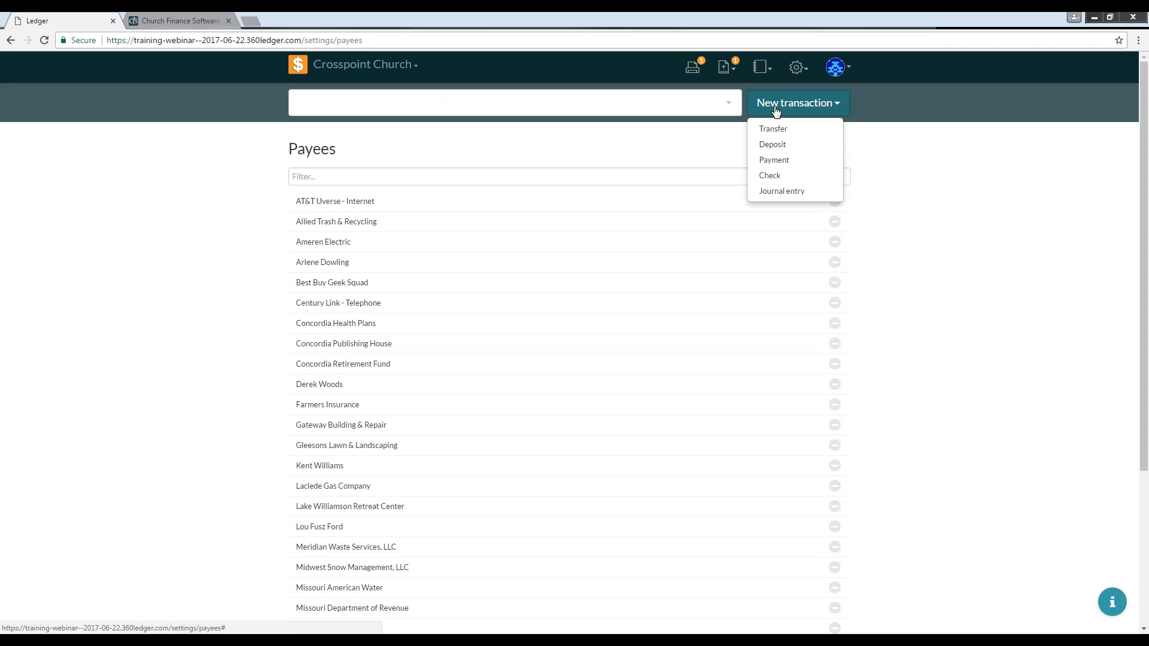
click(768, 145)
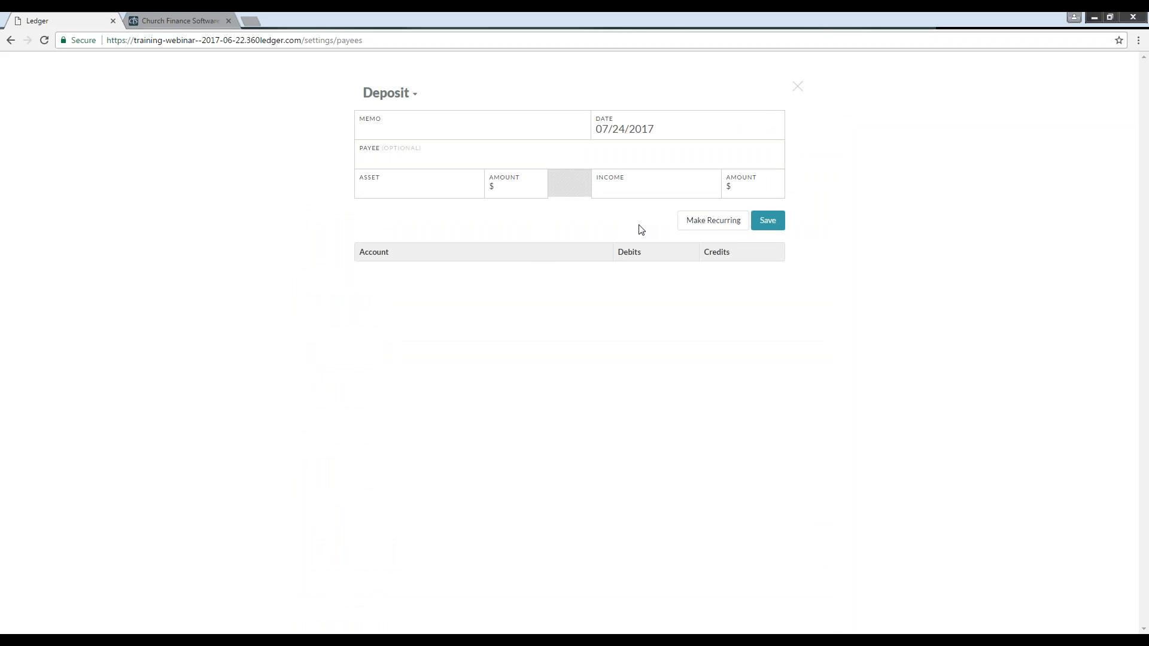
click(795, 93)
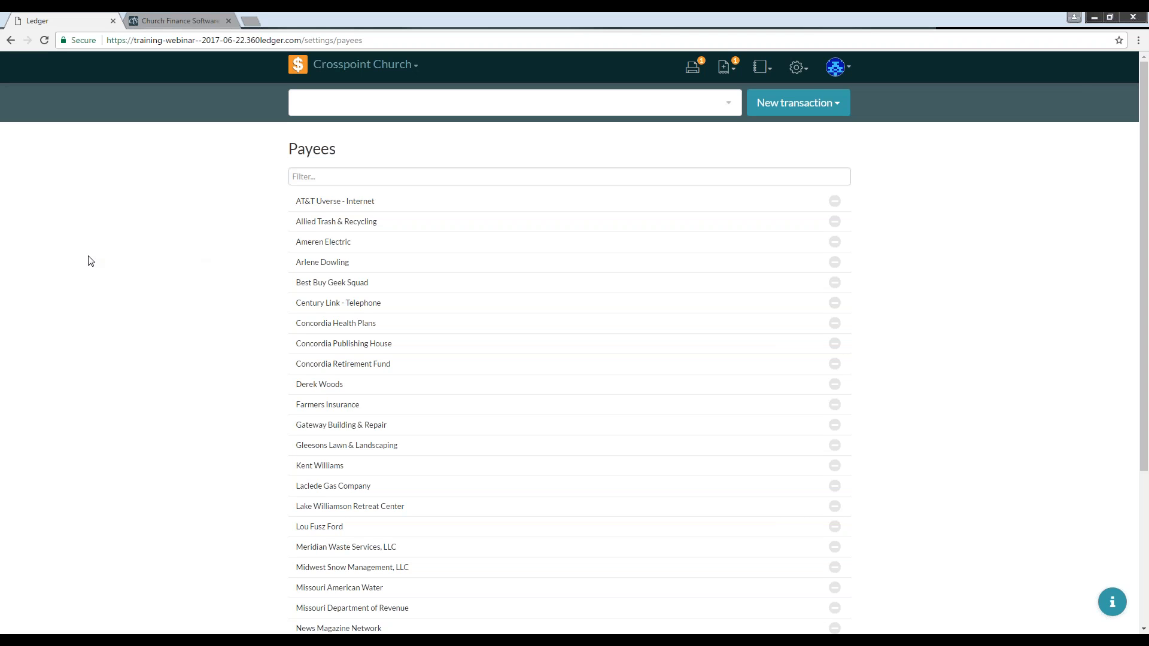
Step: Start a new payment from the home page to payee CPH, drawn from the Youth Restricted account
click(297, 65)
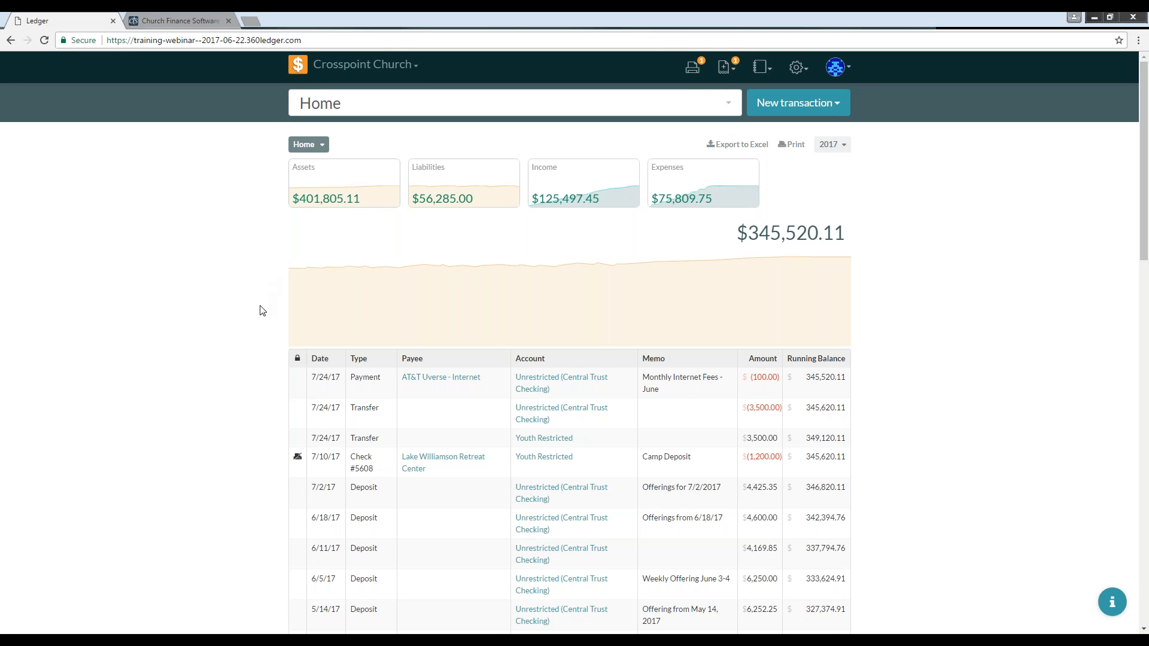
click(793, 107)
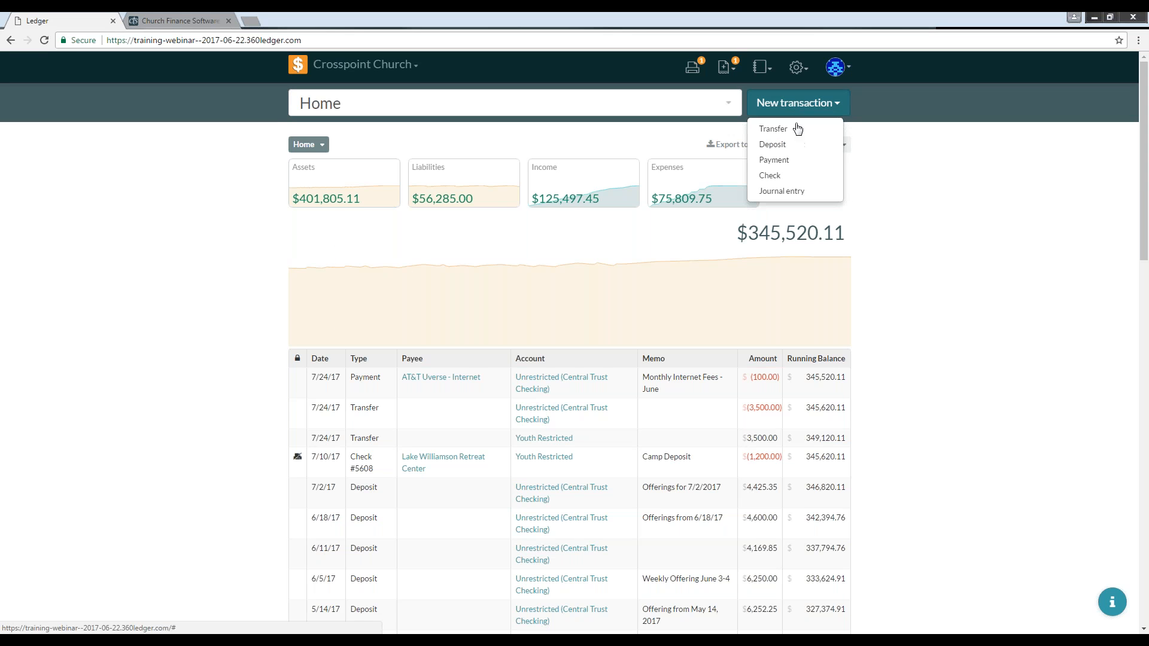
click(782, 165)
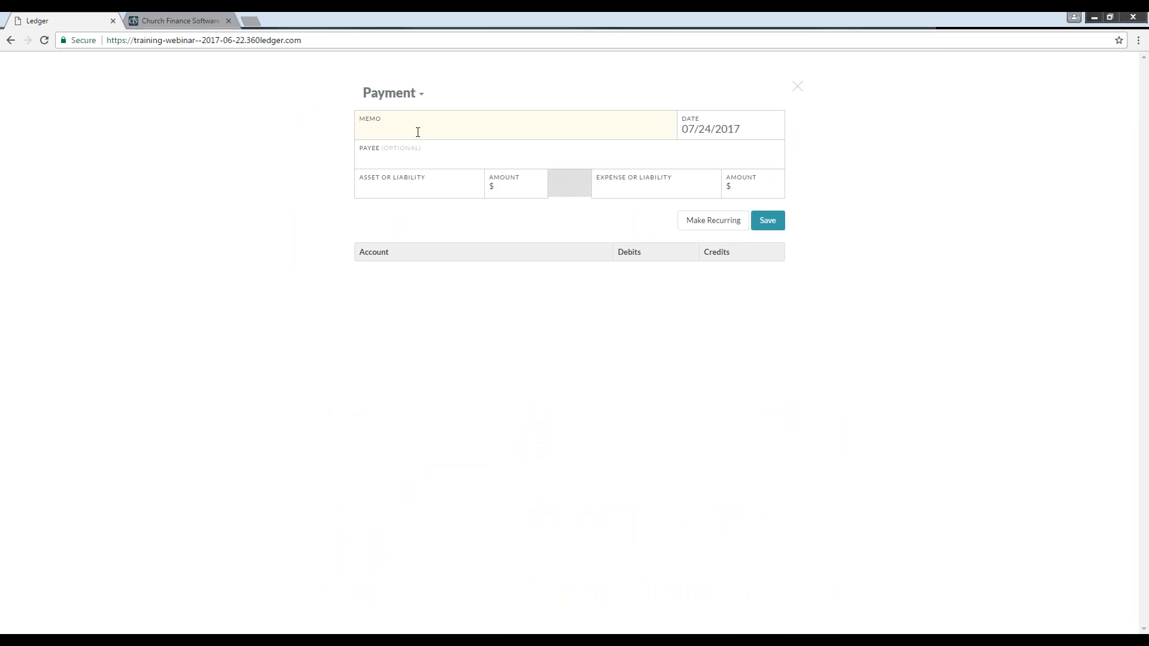
click(416, 154)
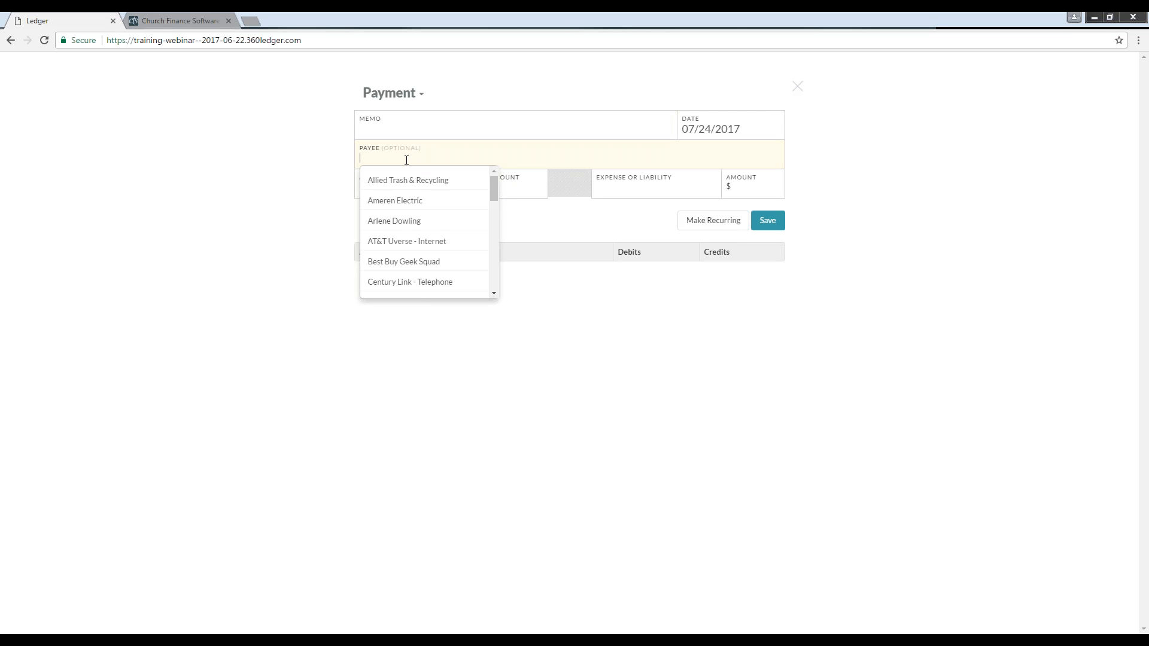
text(CPH)
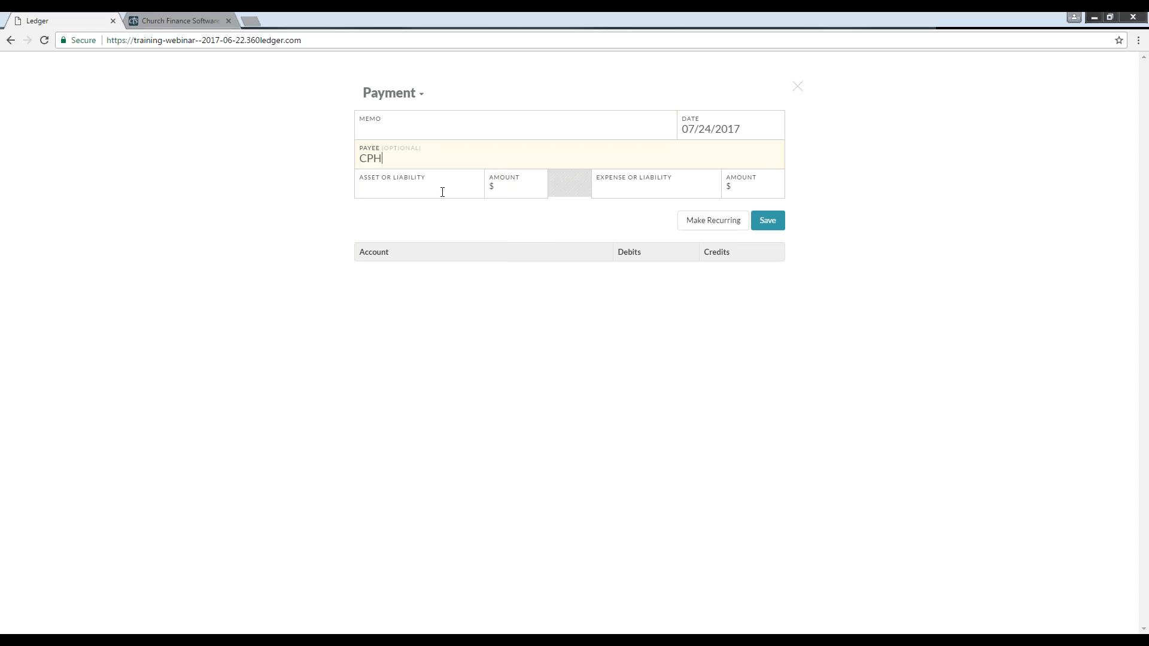
click(445, 191)
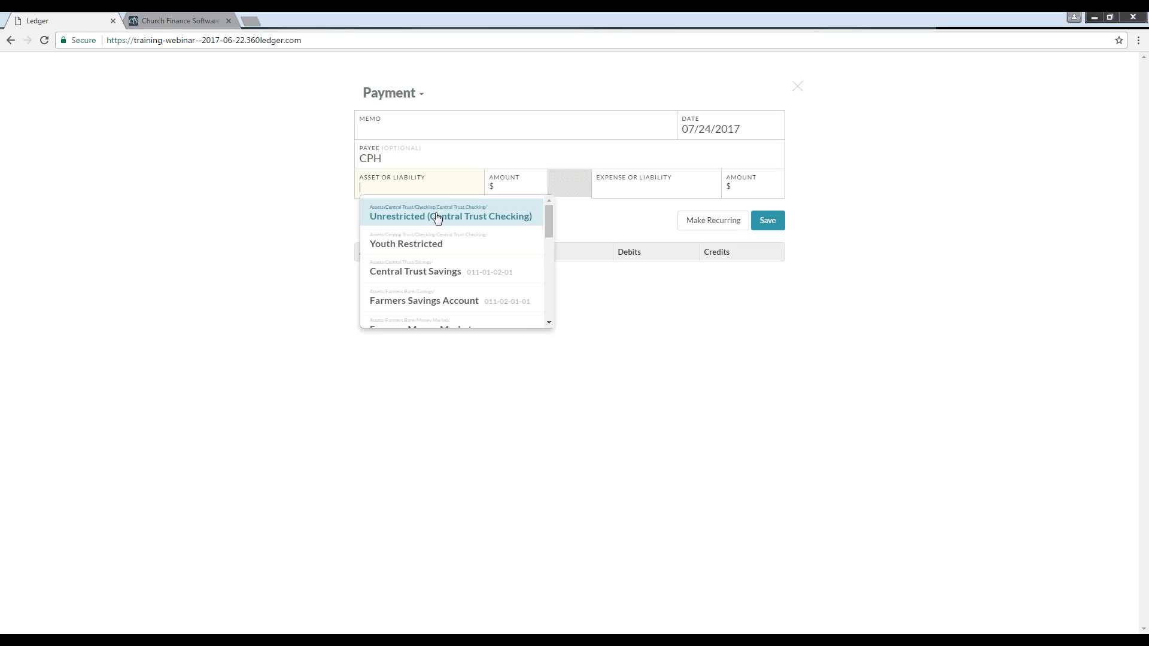
click(420, 245)
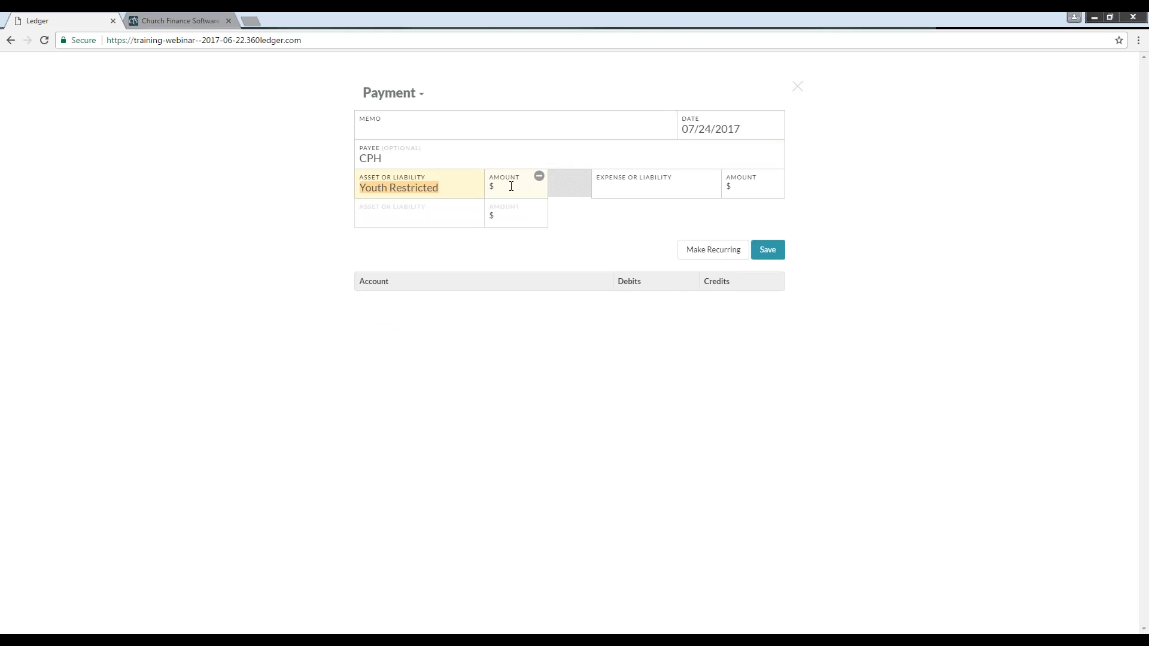
Step: Enter the payment memo Book Giveaways and a Youth Restricted amount of $50
click(402, 127)
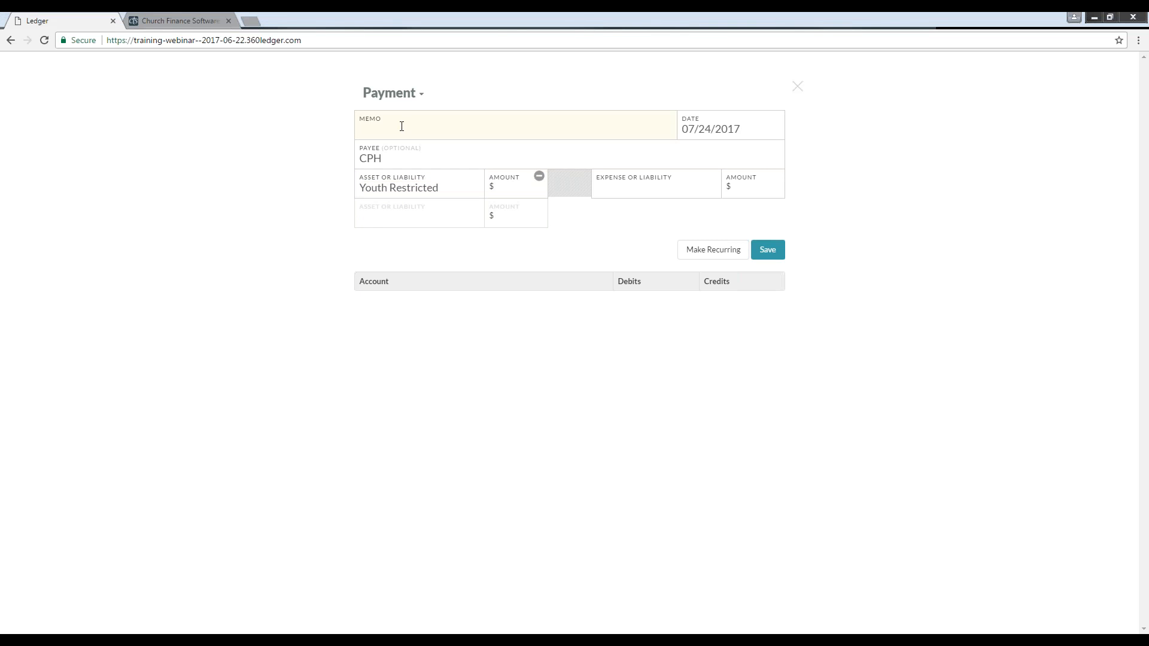
text(Book Giveaways)
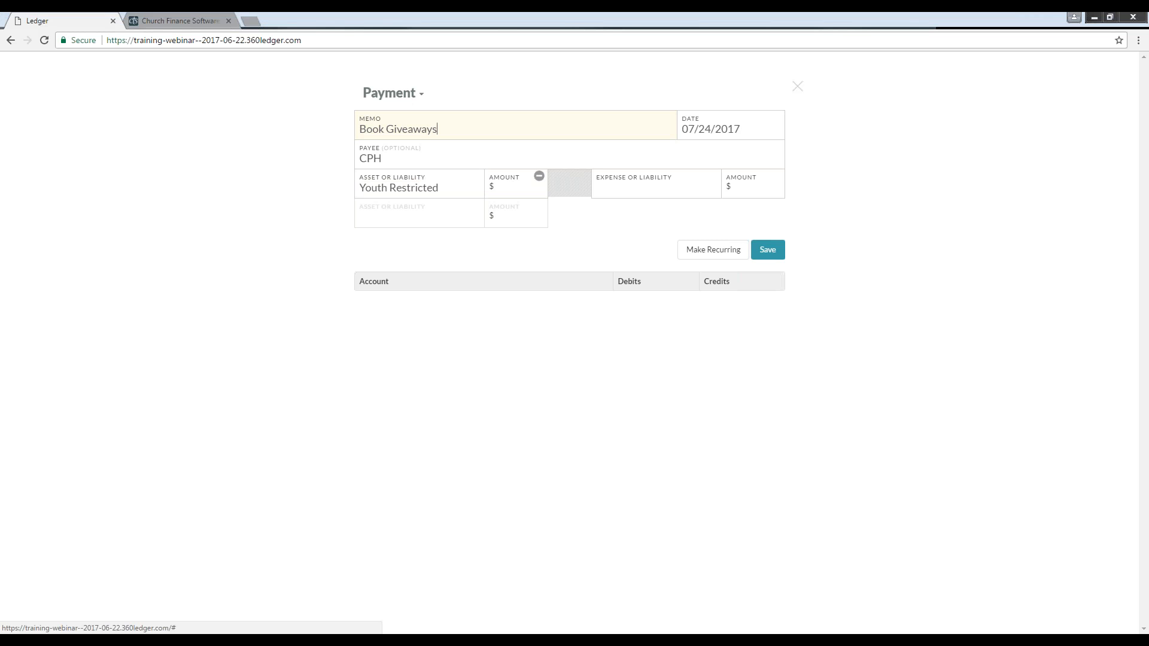
click(704, 131)
click(510, 186)
text(50)
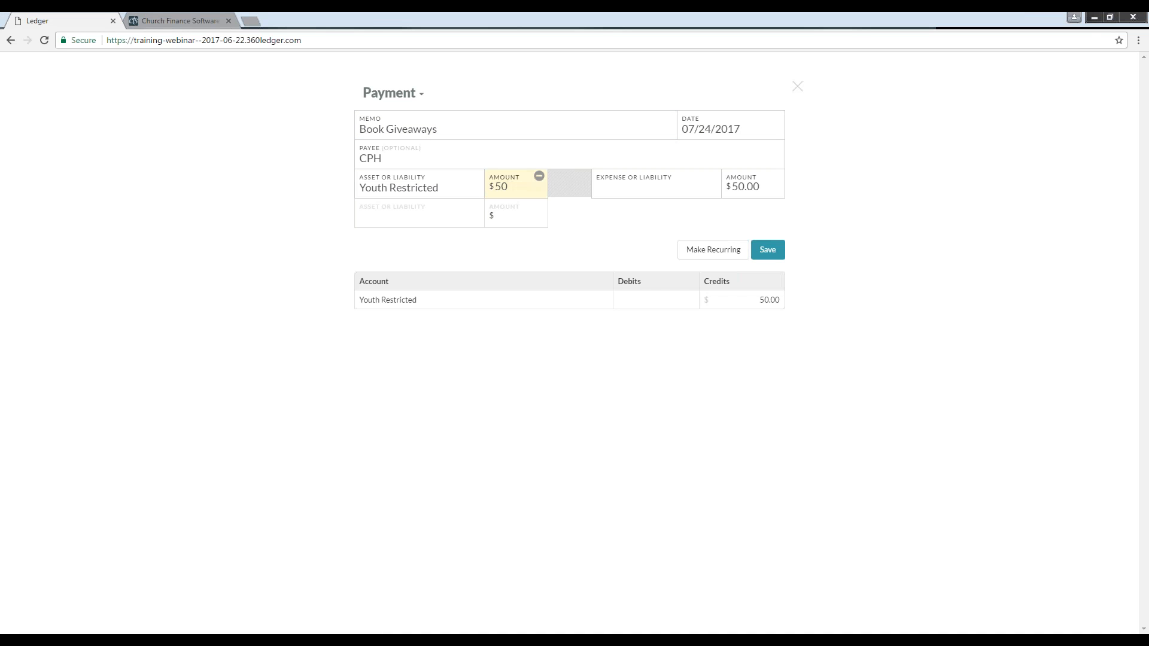
key(Tab)
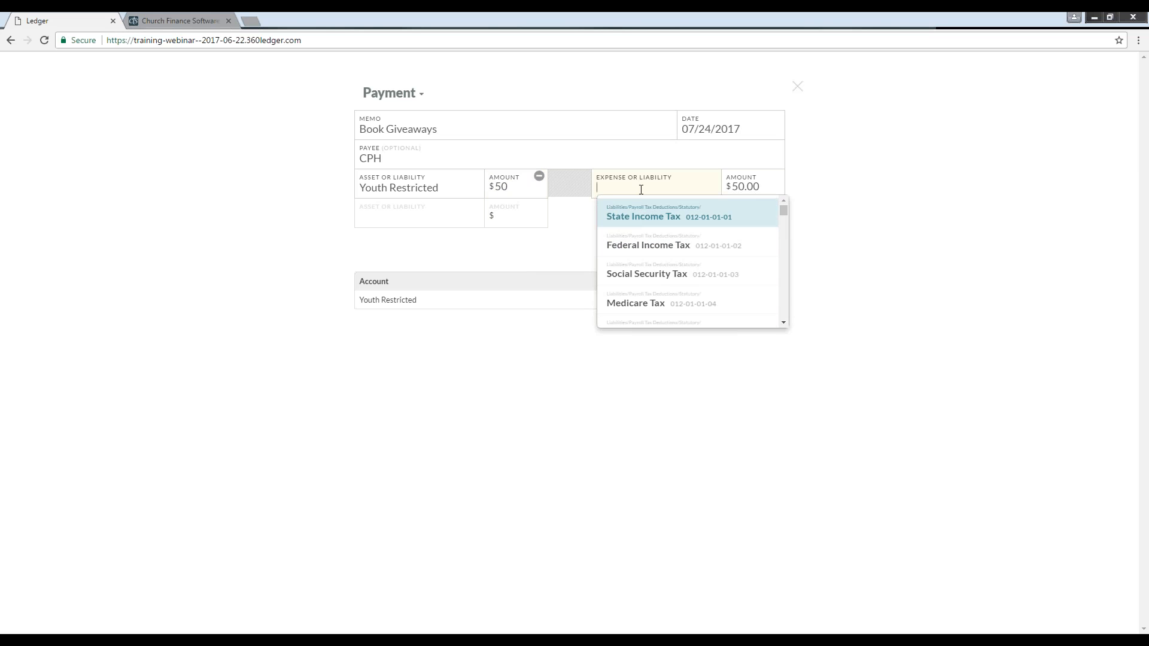
Step: Set the payment's expense account to Youth Camp
text(youth)
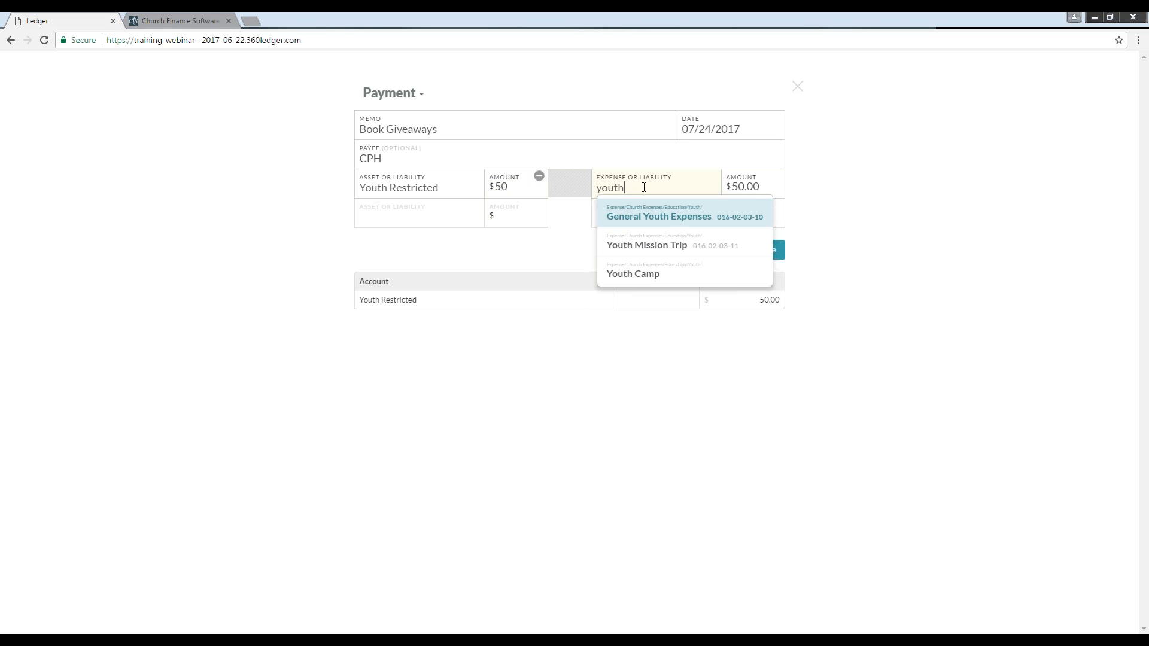
key(Down)
key(Down)
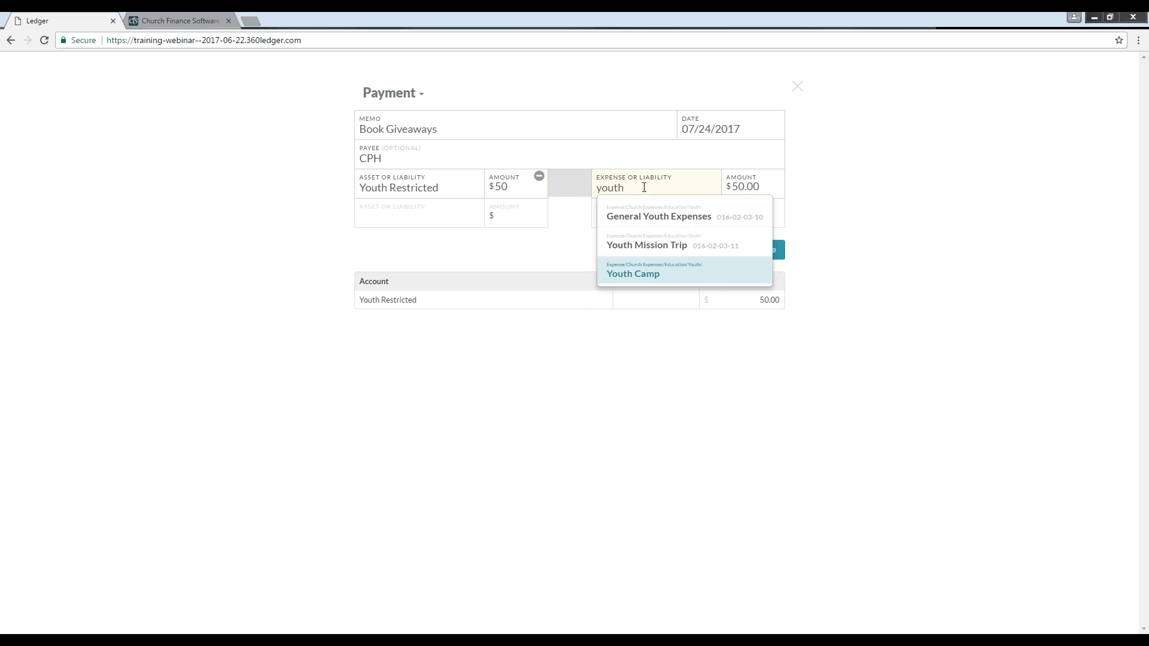
key(Return)
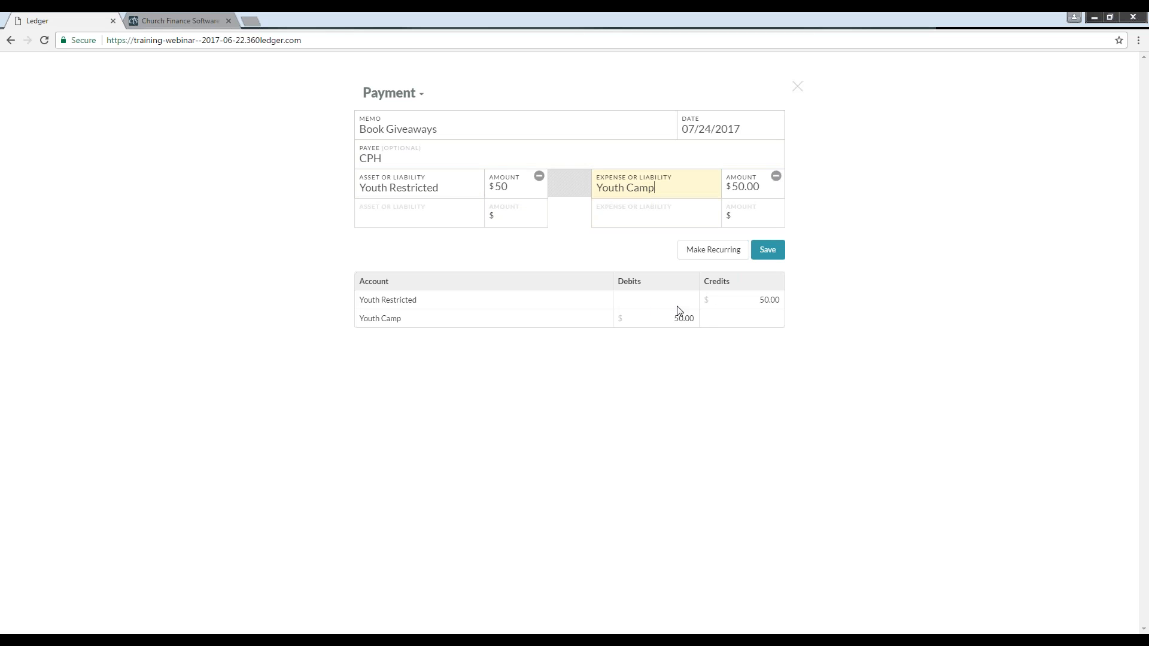
Step: Try changing the Youth Camp amount to $49 and clearing the extra split line
click(753, 191)
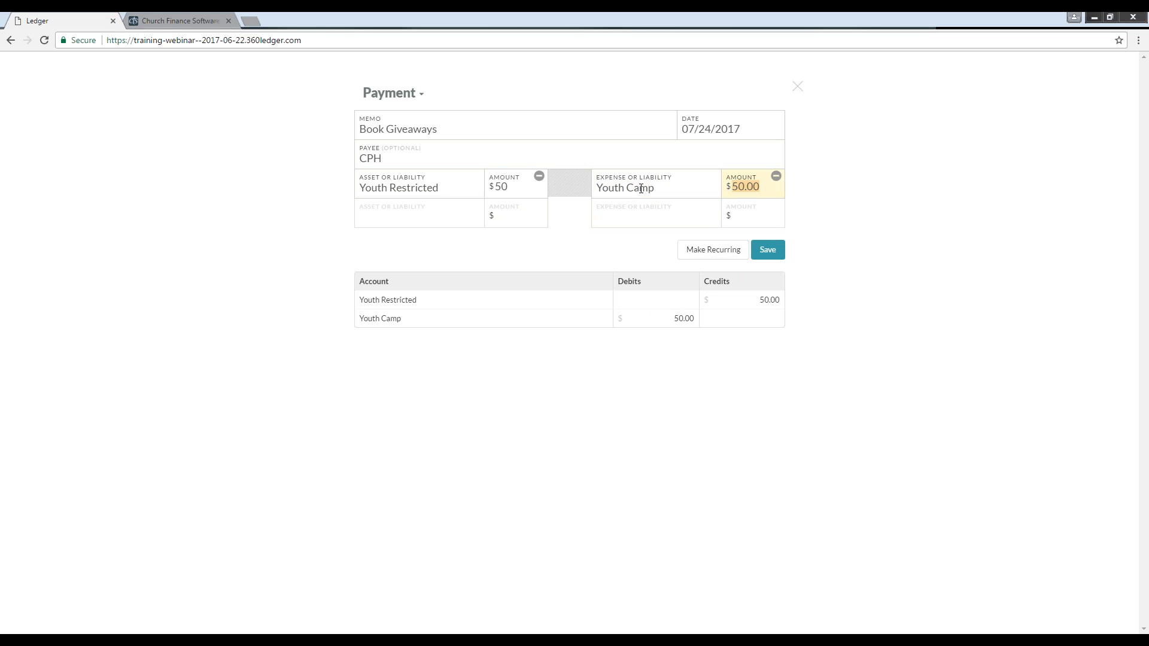
text(490)
key(BackSpace)
key(Tab)
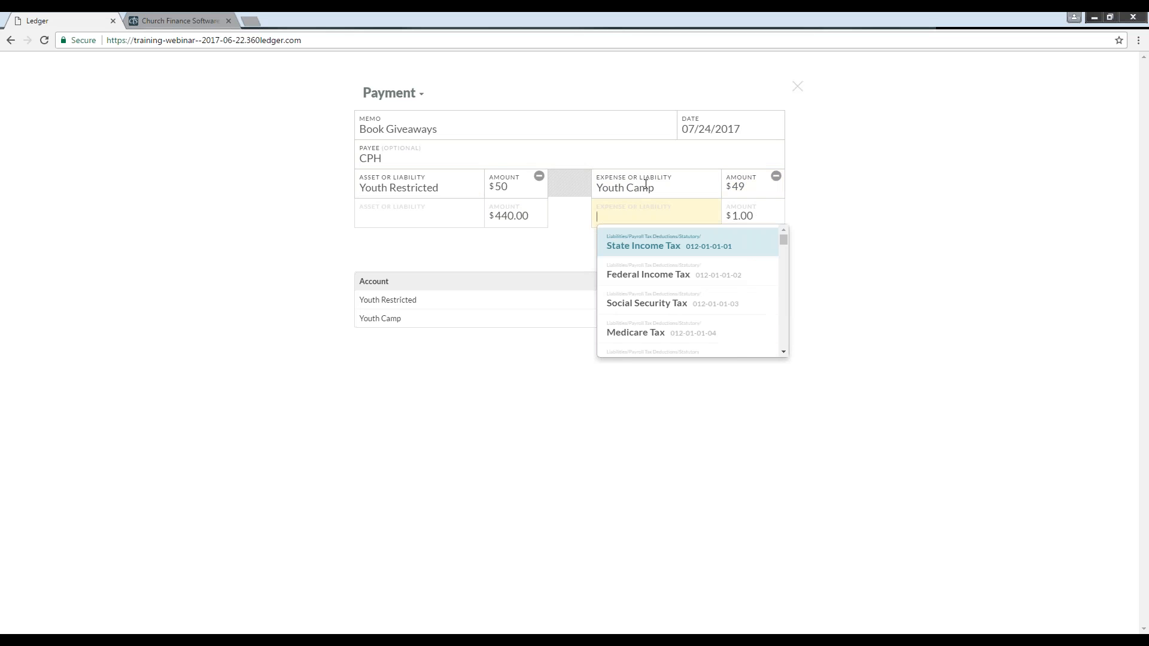
click(666, 156)
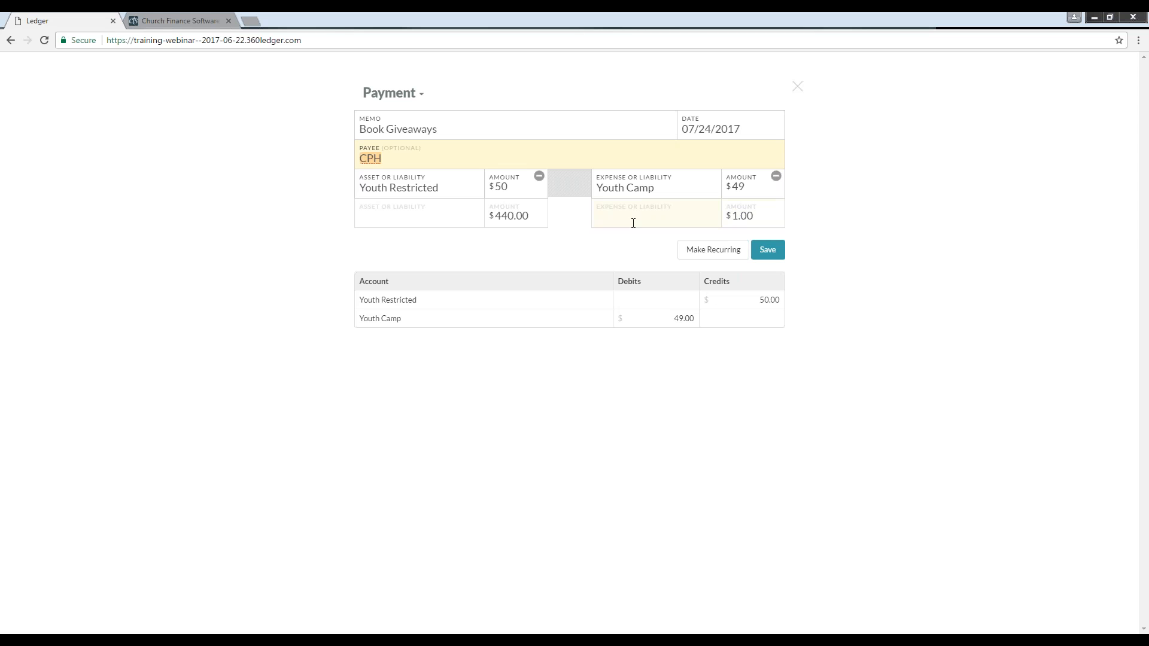
click(515, 219)
key(BackSpace)
key(BackSpace)
key(BackSpace)
key(BackSpace)
key(BackSpace)
key(BackSpace)
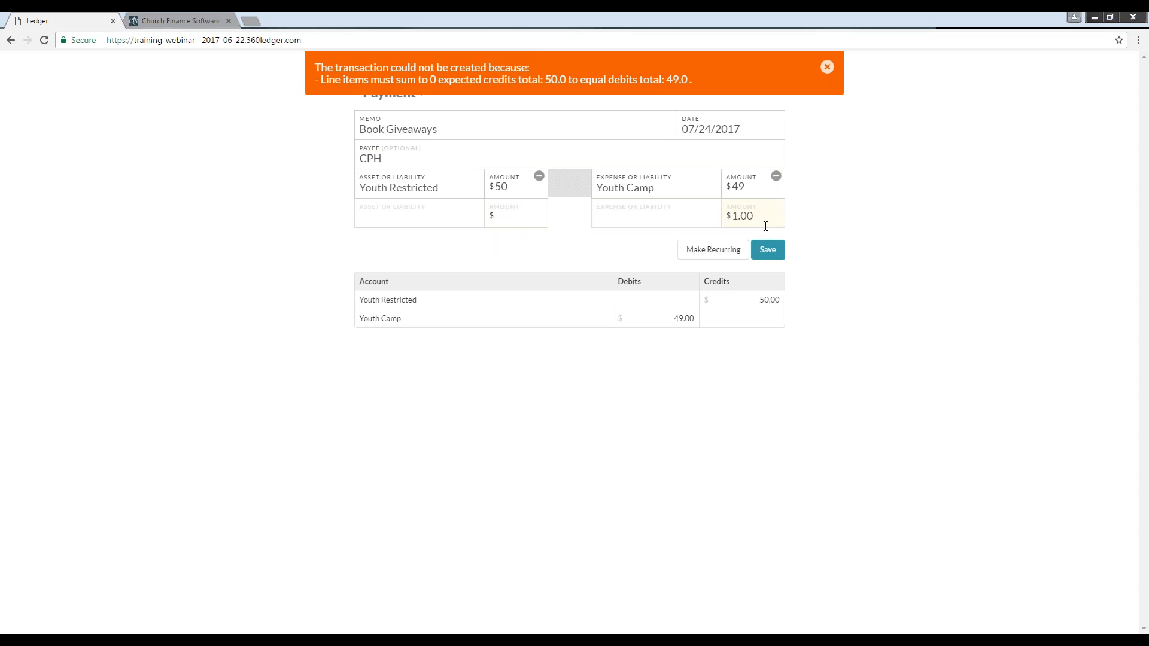
click(827, 66)
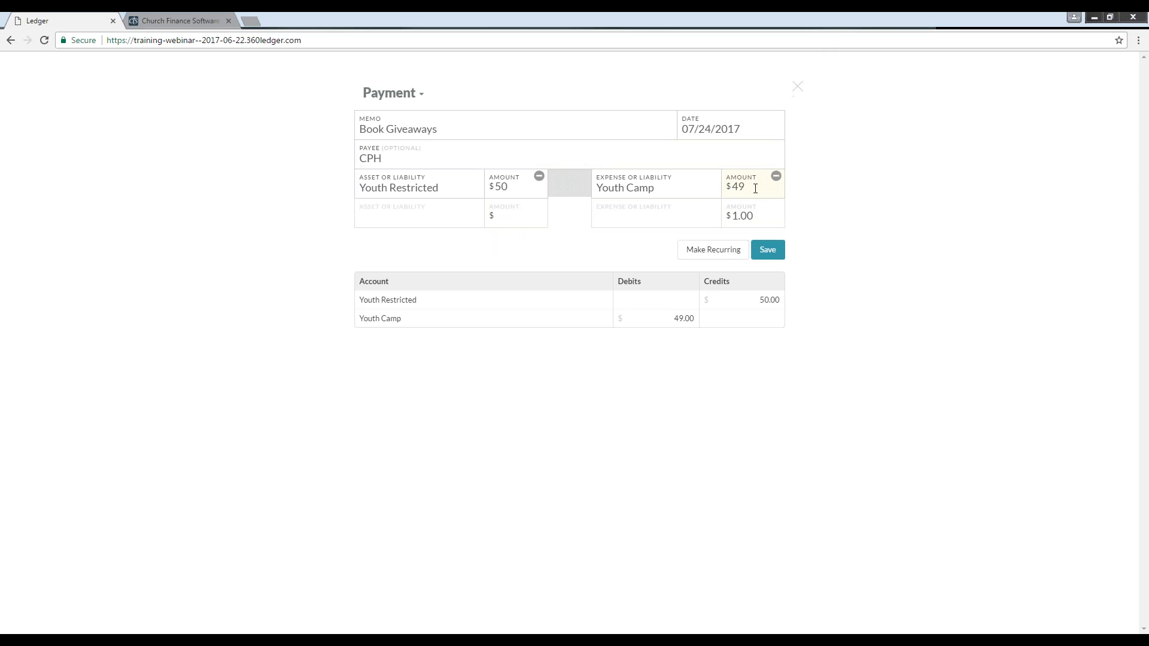
Step: Set the Youth Camp amount to $50 and save the payment
double_click(755, 187)
text(50)
click(768, 250)
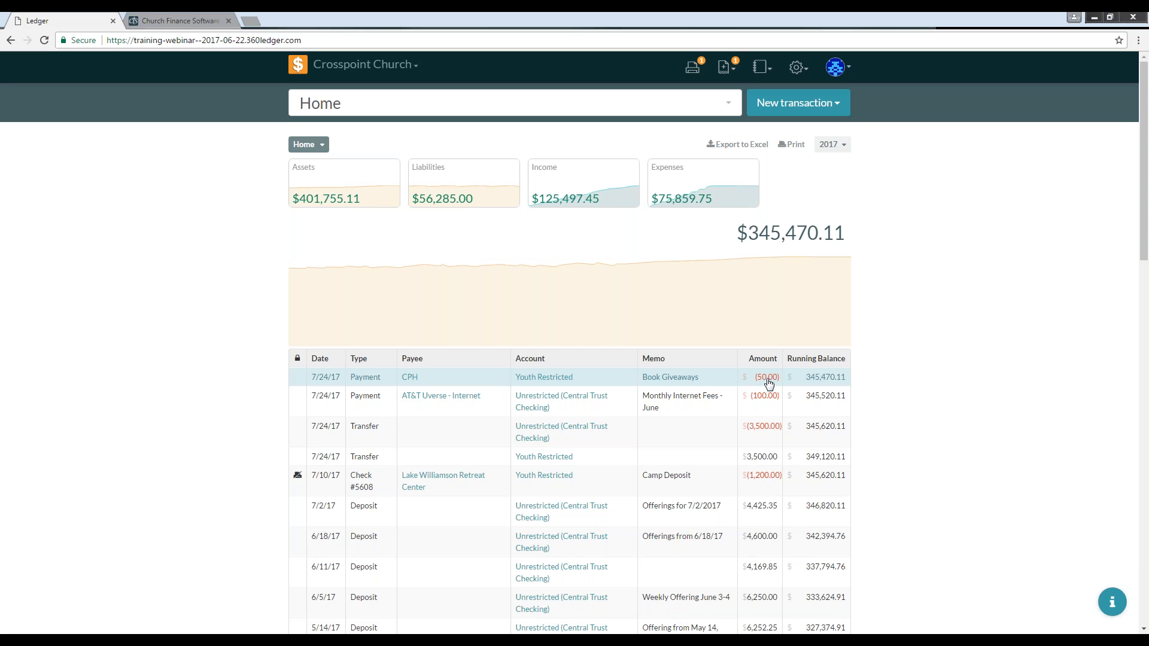
Step: Open the Book Giveaways payment for editing and enter the amendment memo Forgot to add shipping
click(661, 378)
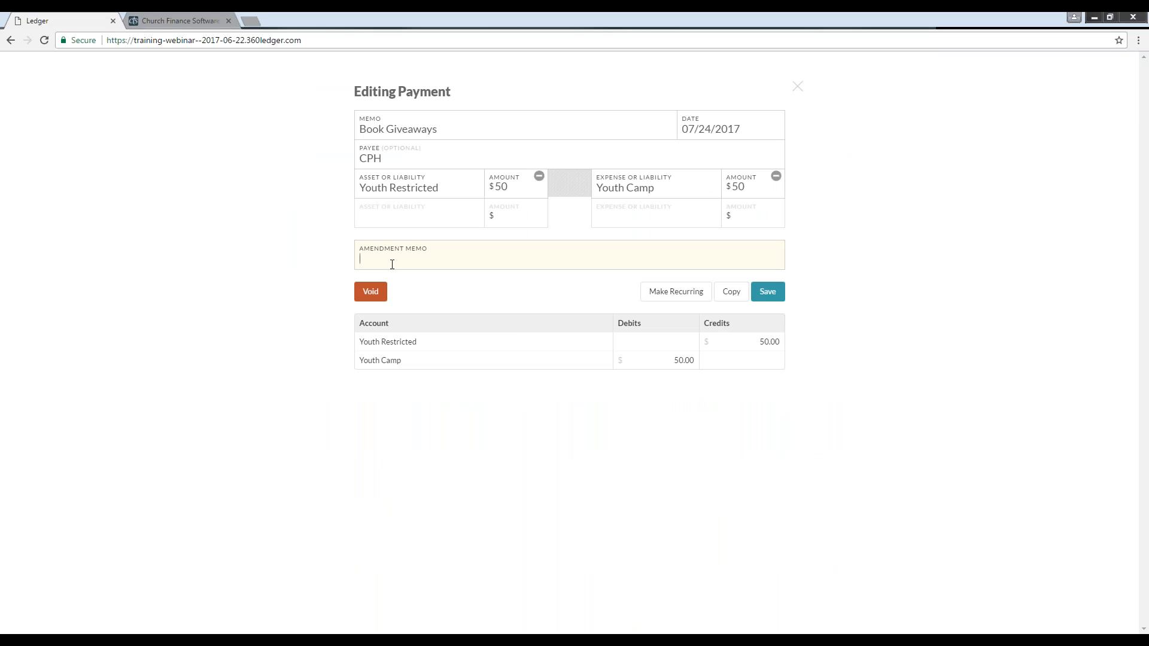
click(372, 256)
text(Forgeot)
key(BackSpace)
key(BackSpace)
key(BackSpace)
text(ot to add shipping)
Step: Set both the Youth Restricted and Youth Camp amounts to $54.99 and save the correction
click(514, 189)
text(4.99)
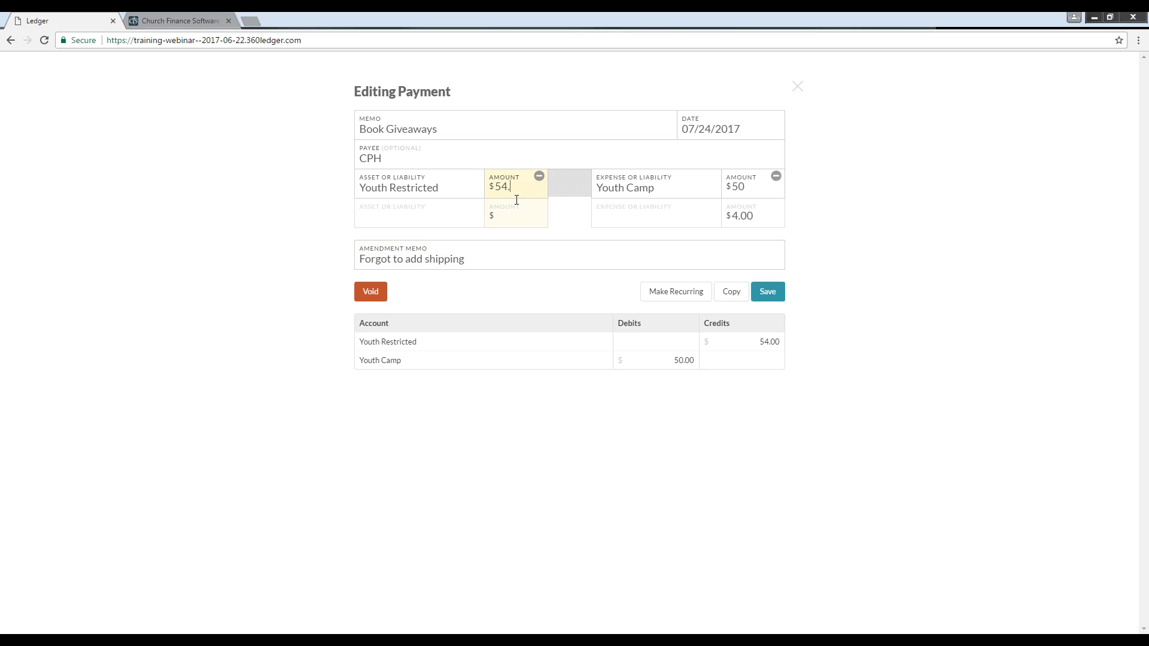
click(774, 186)
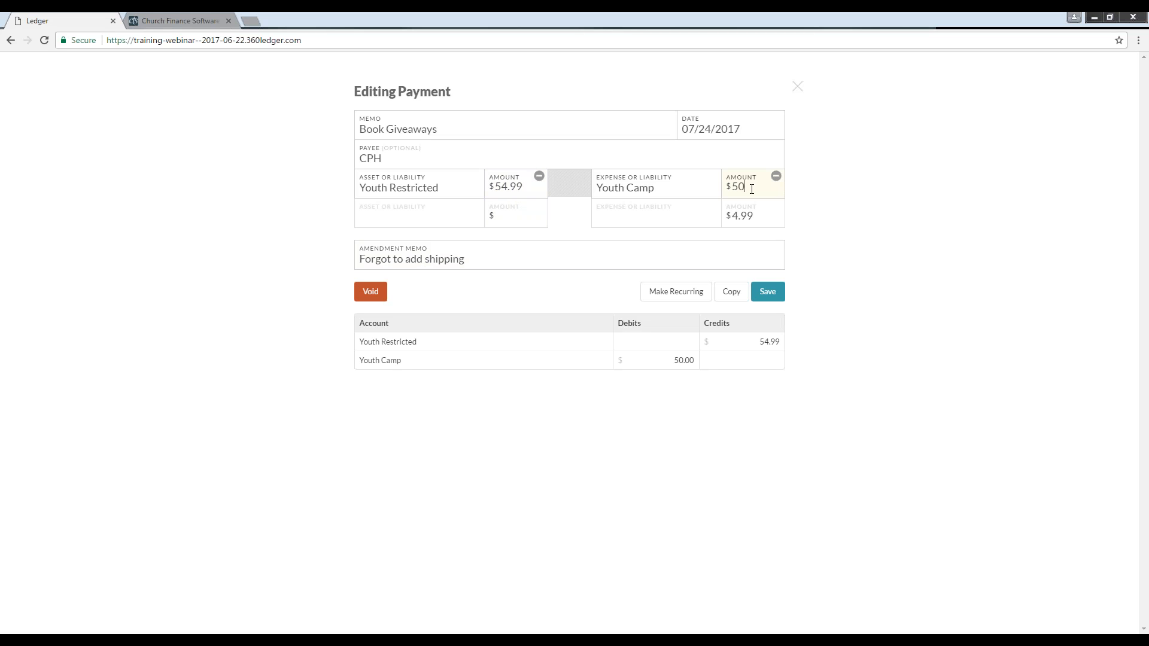
key(BackSpace)
text(4.99)
click(768, 293)
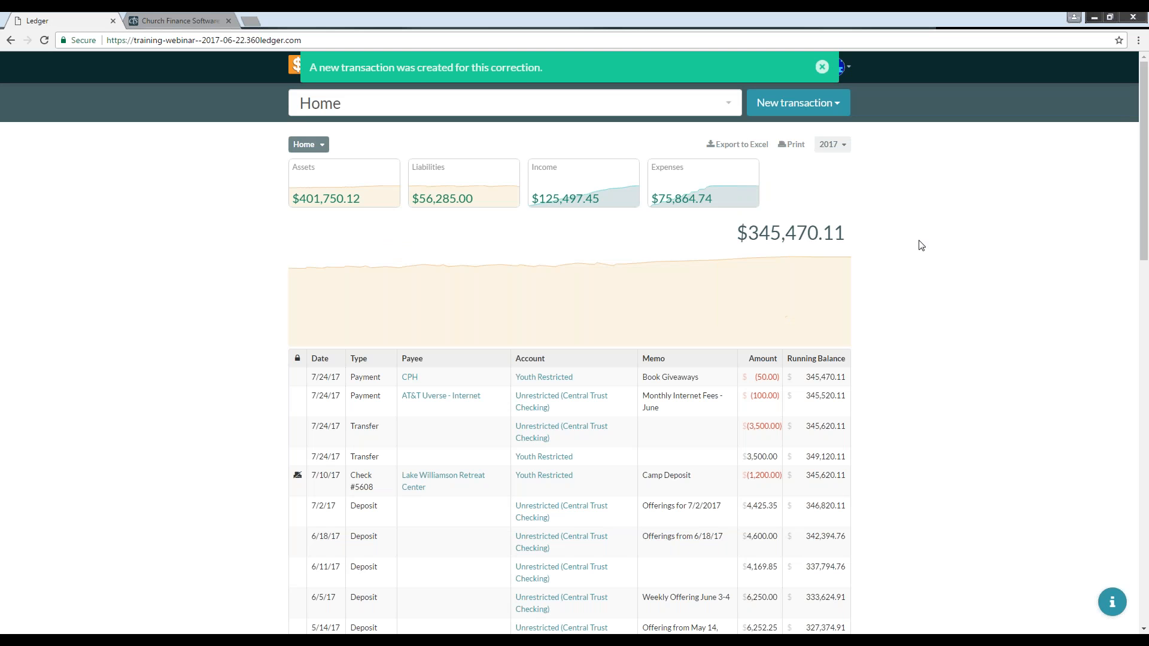
Step: Inspect the edited payment's amount marker in the register
scroll(918, 243, down, 1)
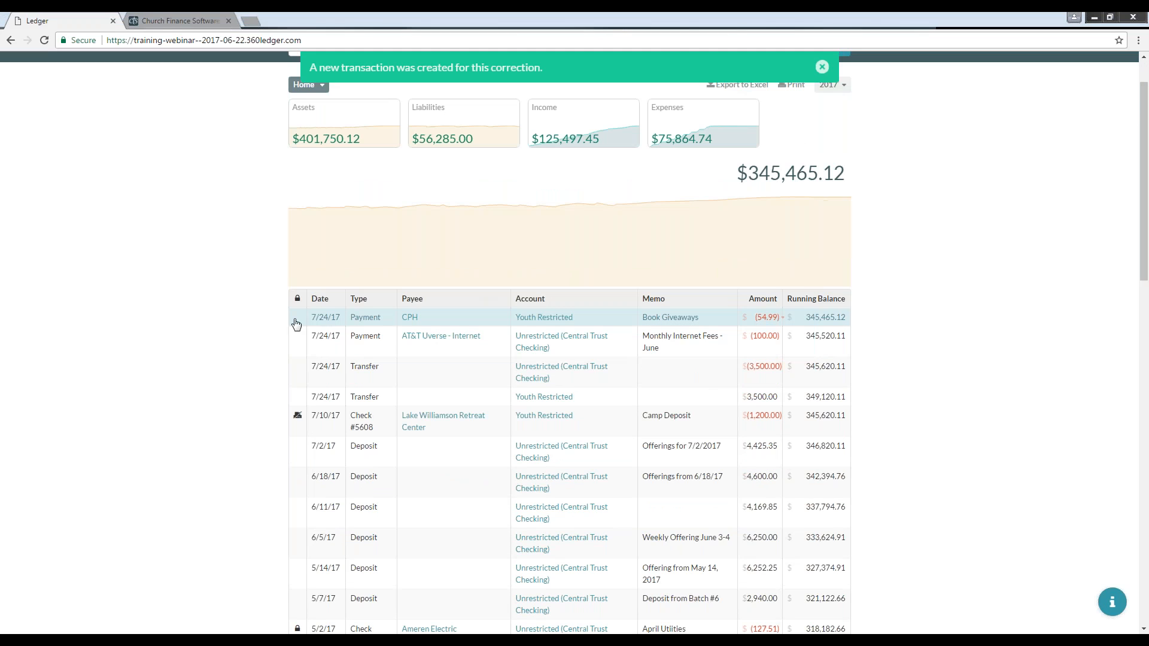
mouse_move(766, 323)
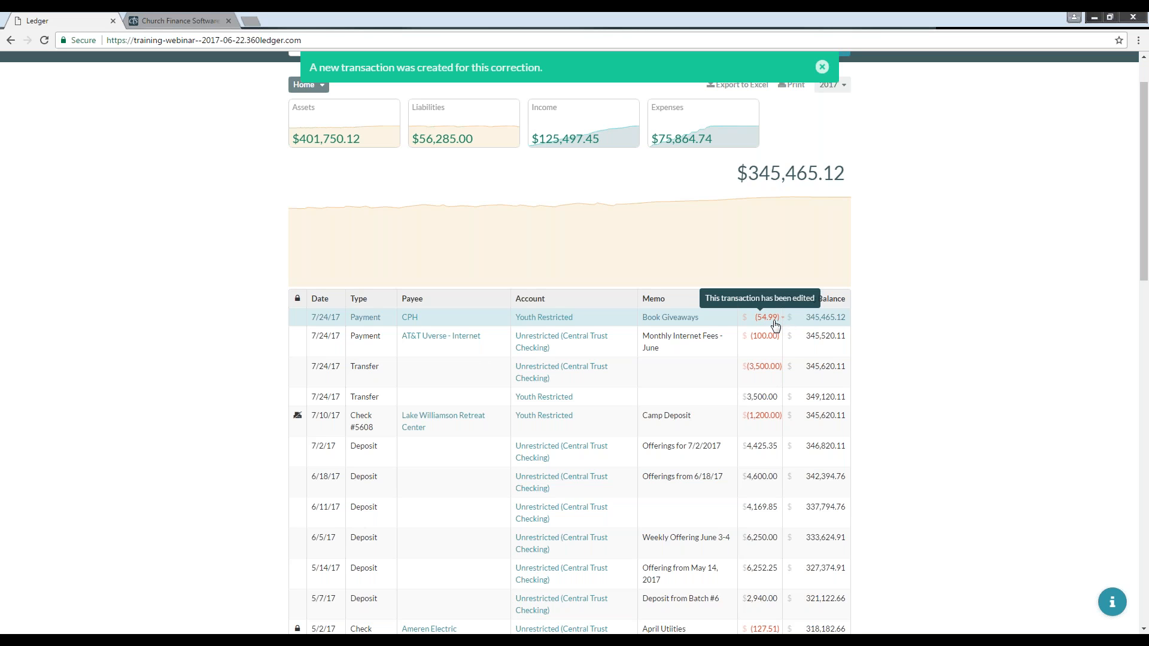
click(822, 67)
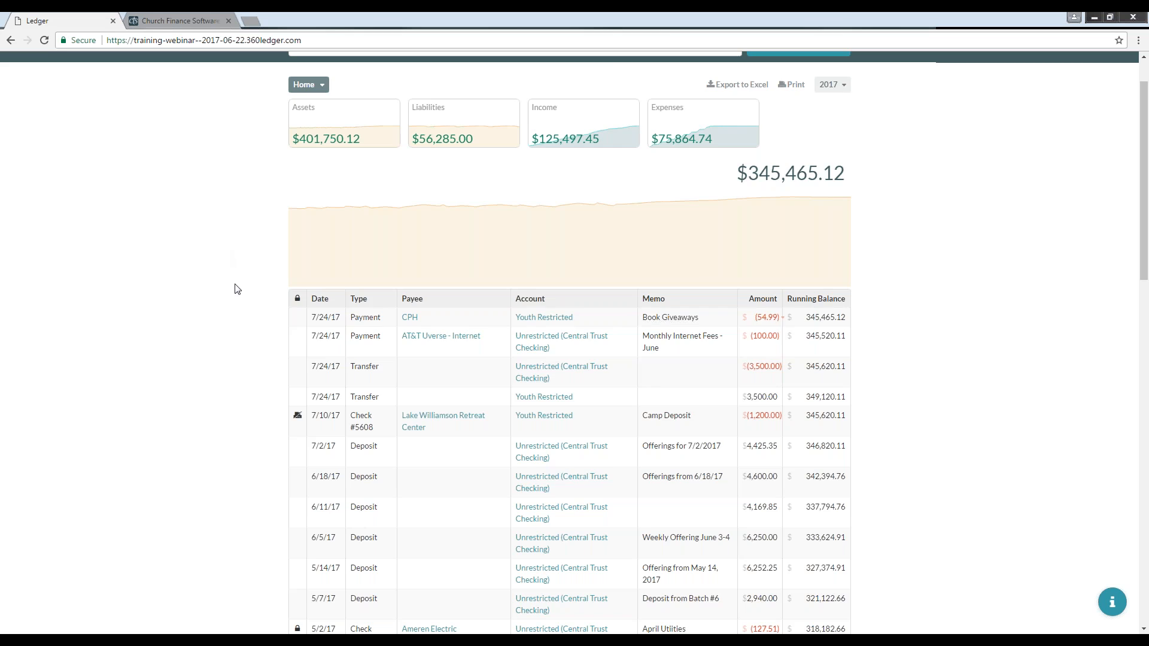
Step: Open the General Ledger report
scroll(236, 288, up, 1)
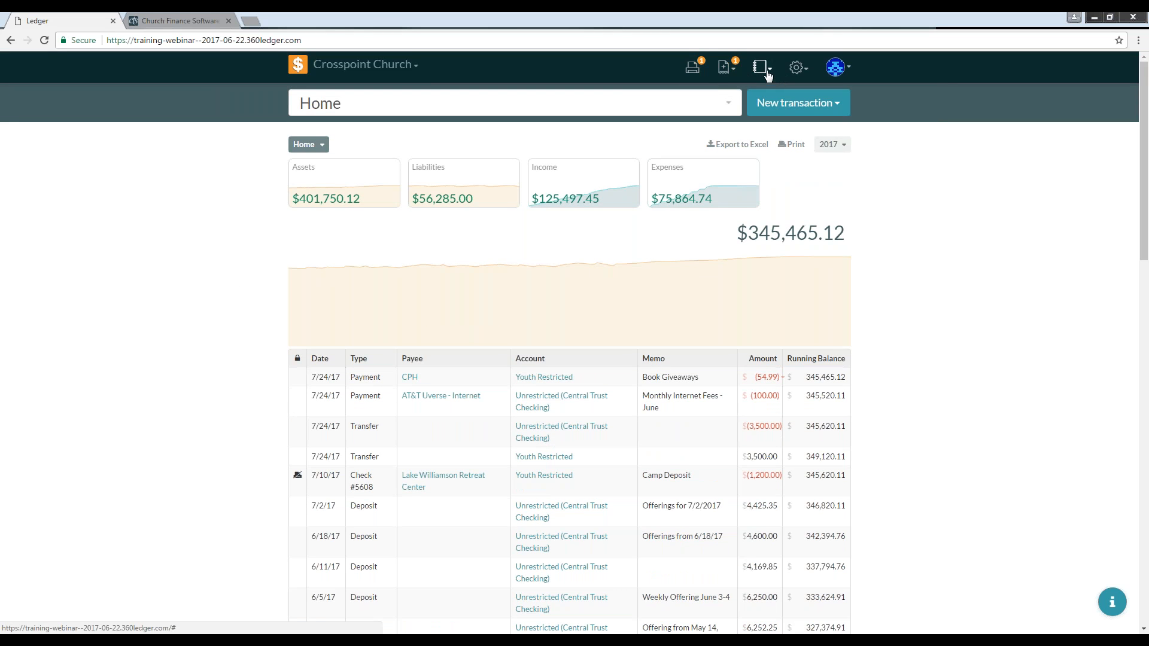
click(797, 69)
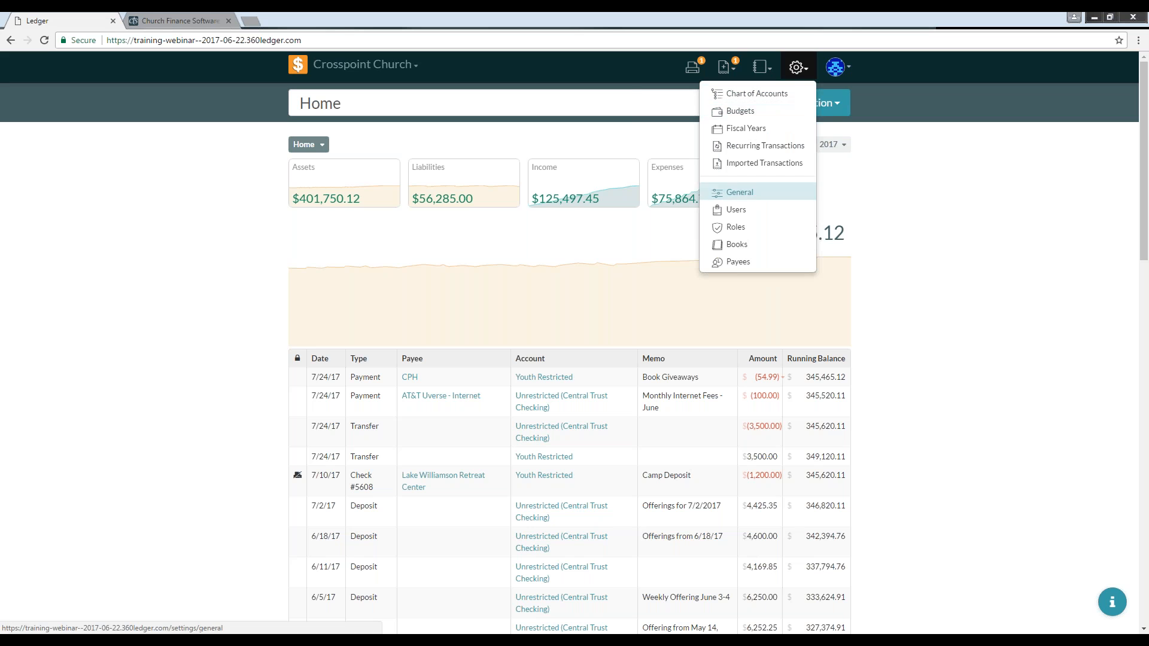
click(762, 67)
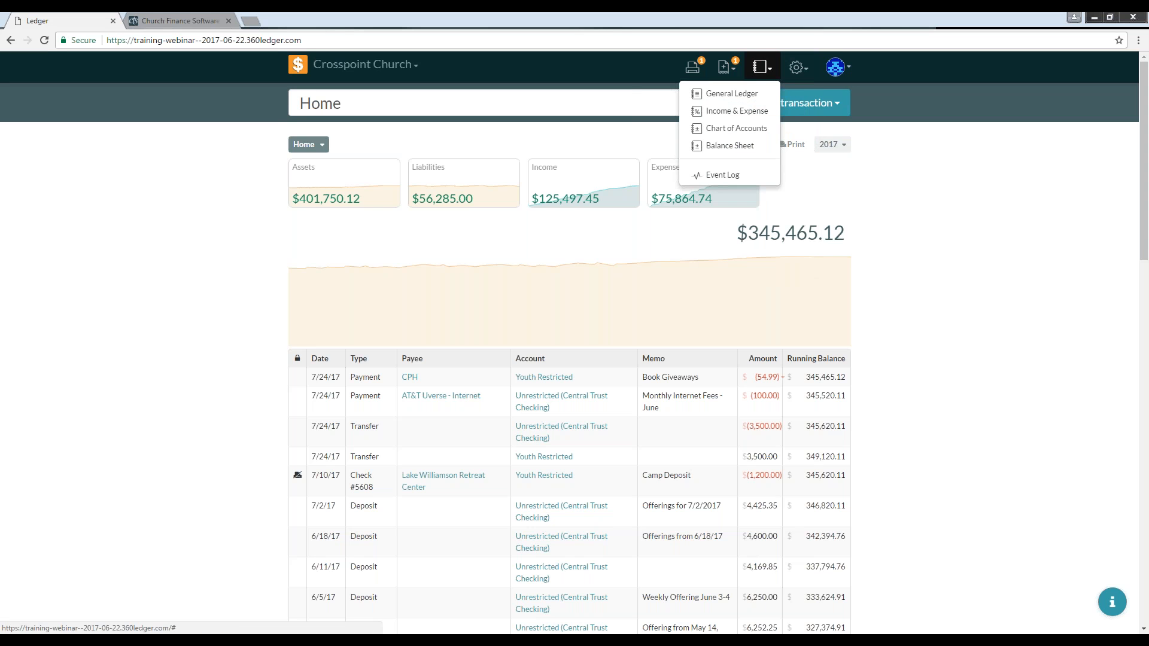
click(741, 94)
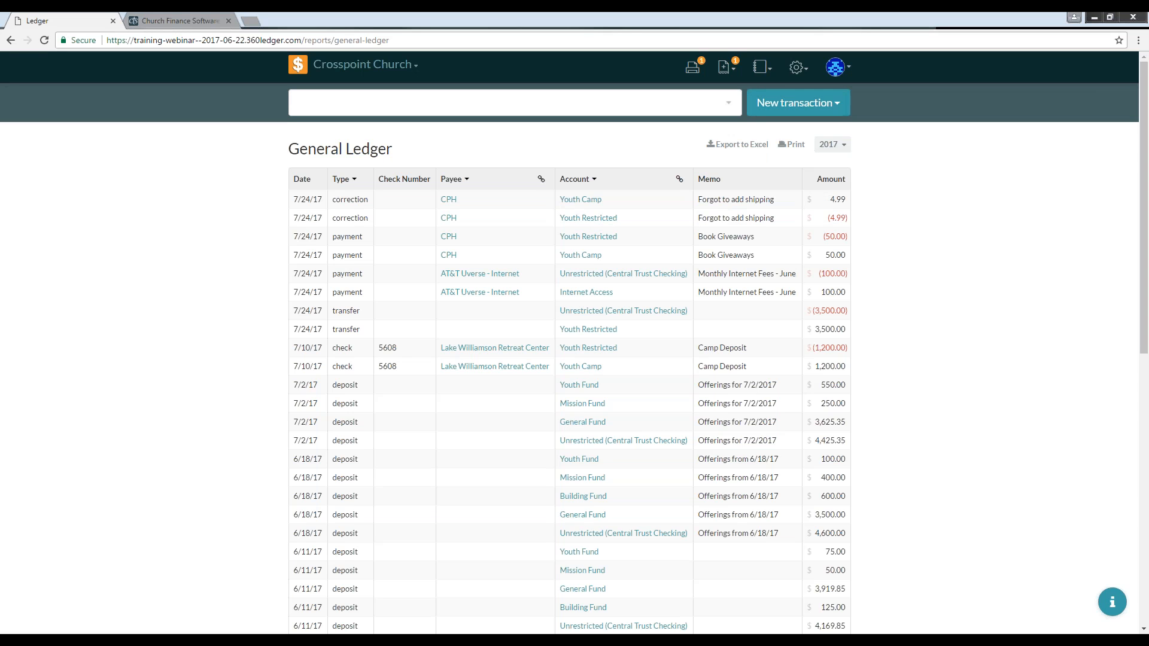
Step: Open the Event Log and scroll through its recorded actions
click(765, 75)
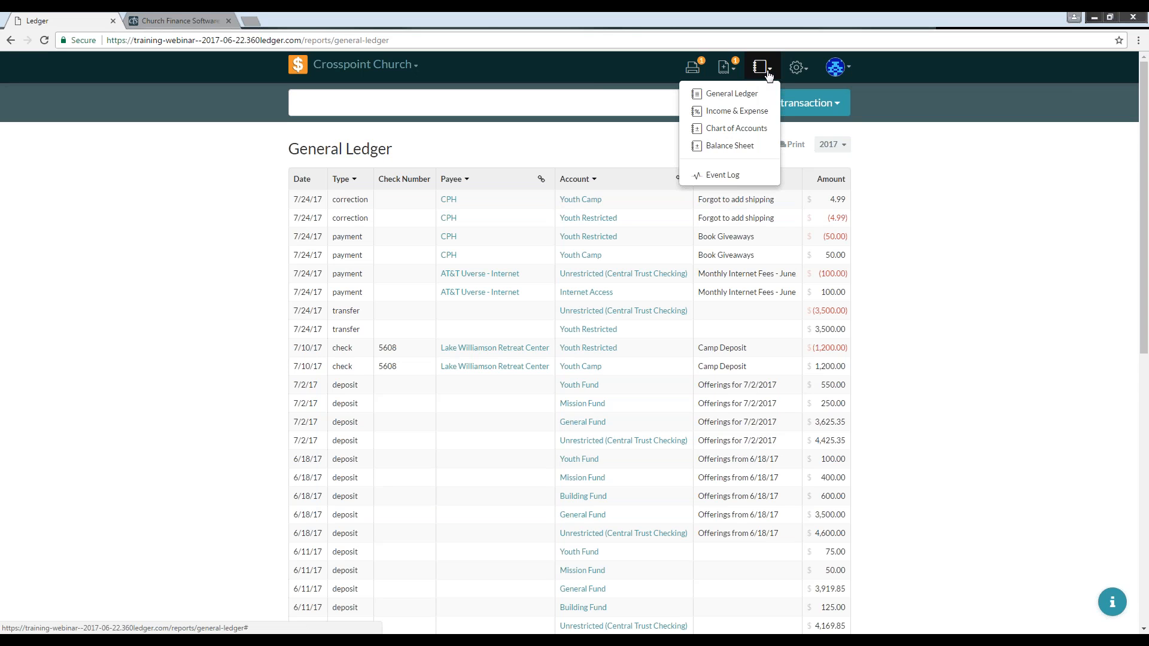
click(729, 177)
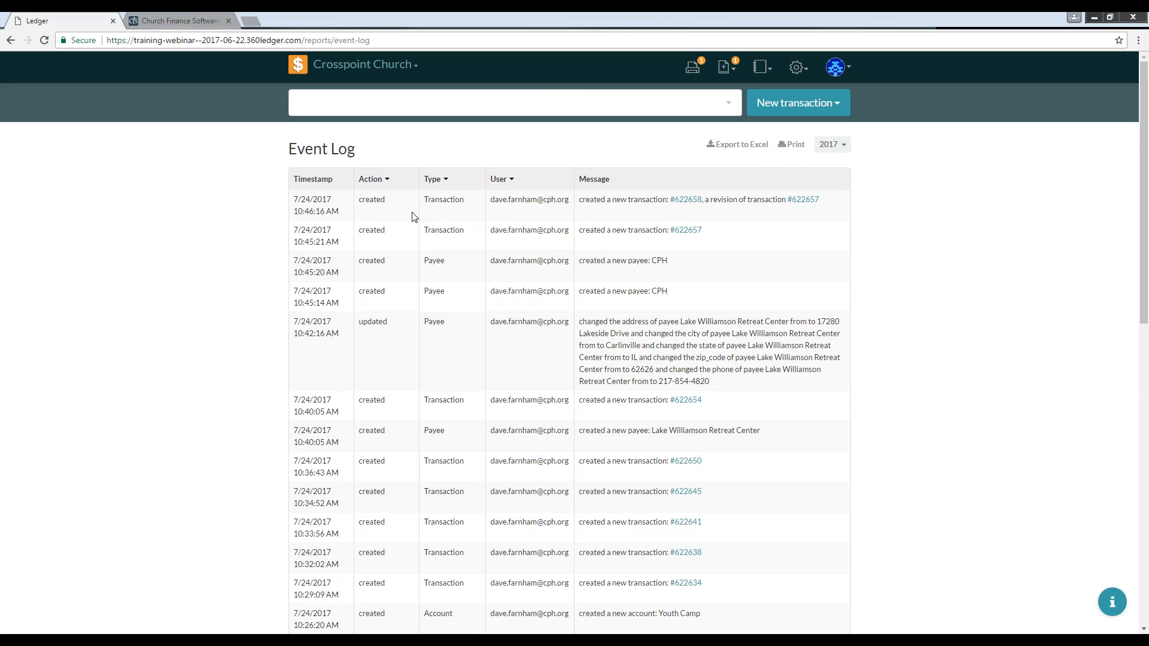
scroll(415, 221, down, 1)
scroll(421, 219, up, 1)
scroll(440, 336, down, 5)
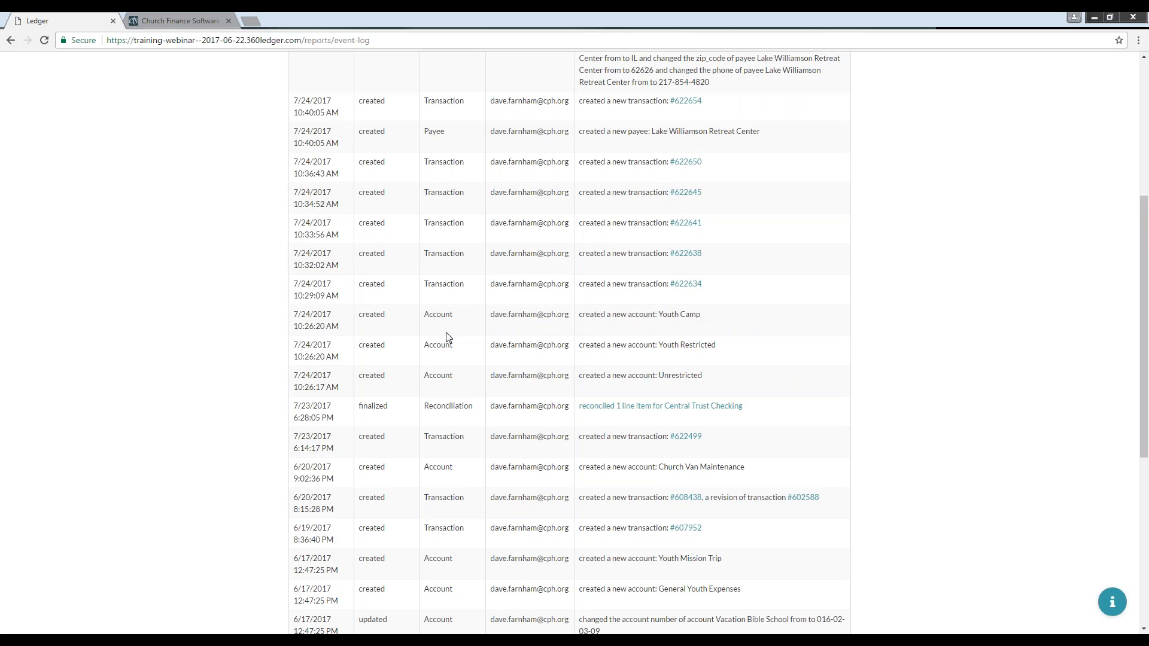
scroll(448, 338, down, 2)
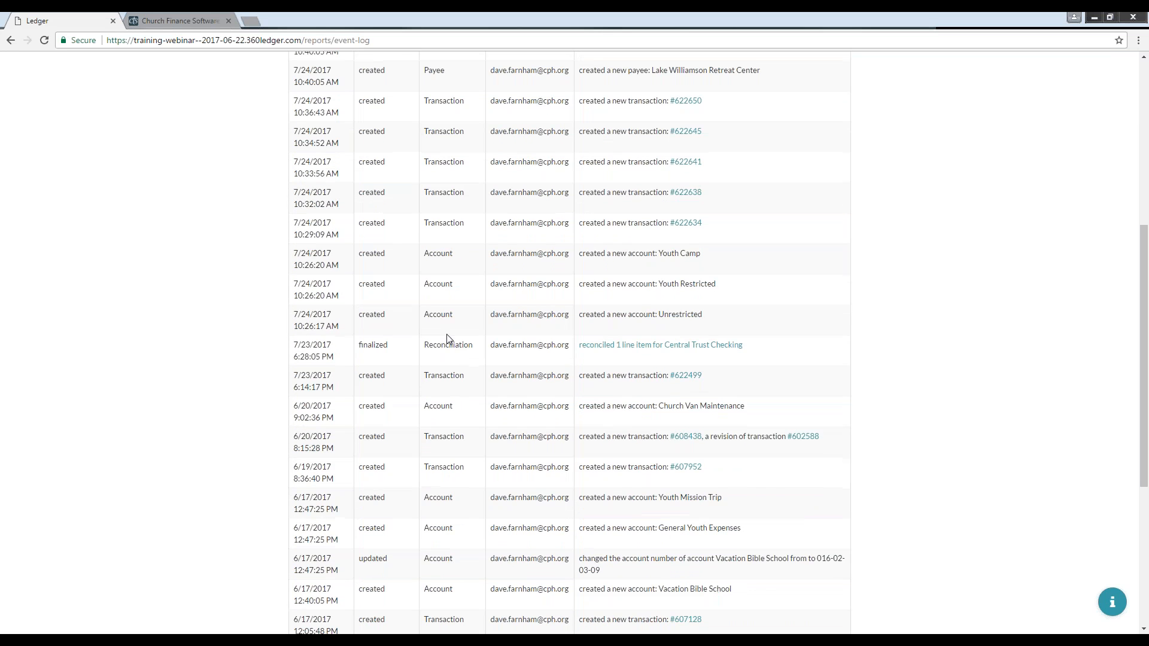
scroll(446, 339, up, 7)
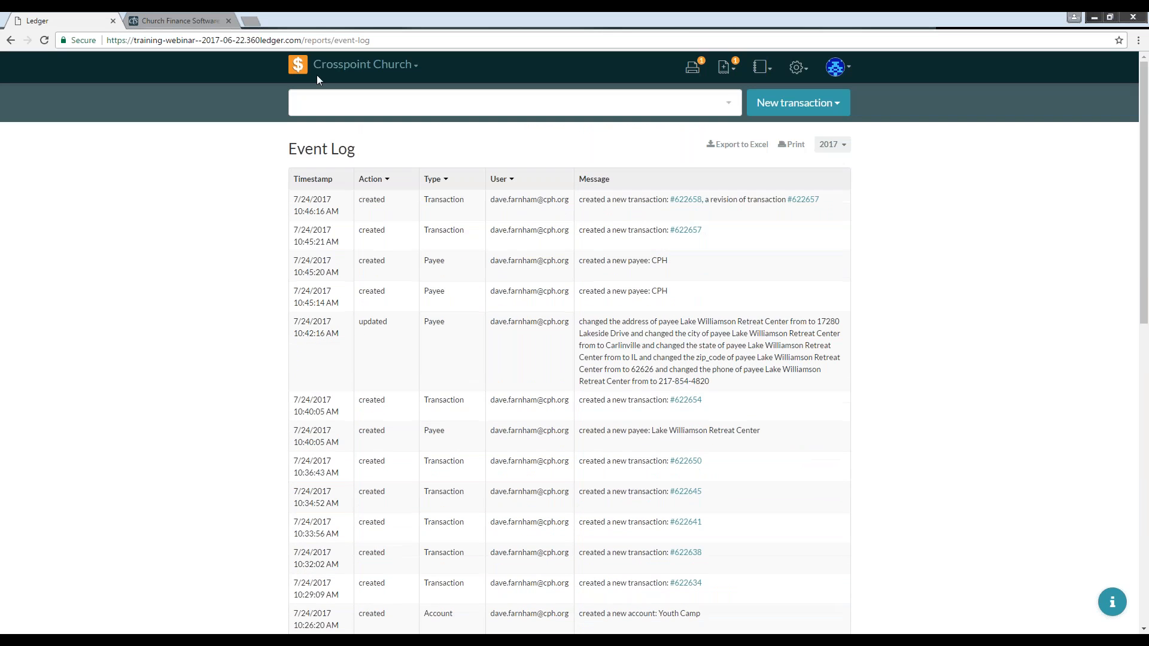
Step: Reopen the Event Log, view the earlier revision of the Book Giveaways payment, and close it
click(298, 70)
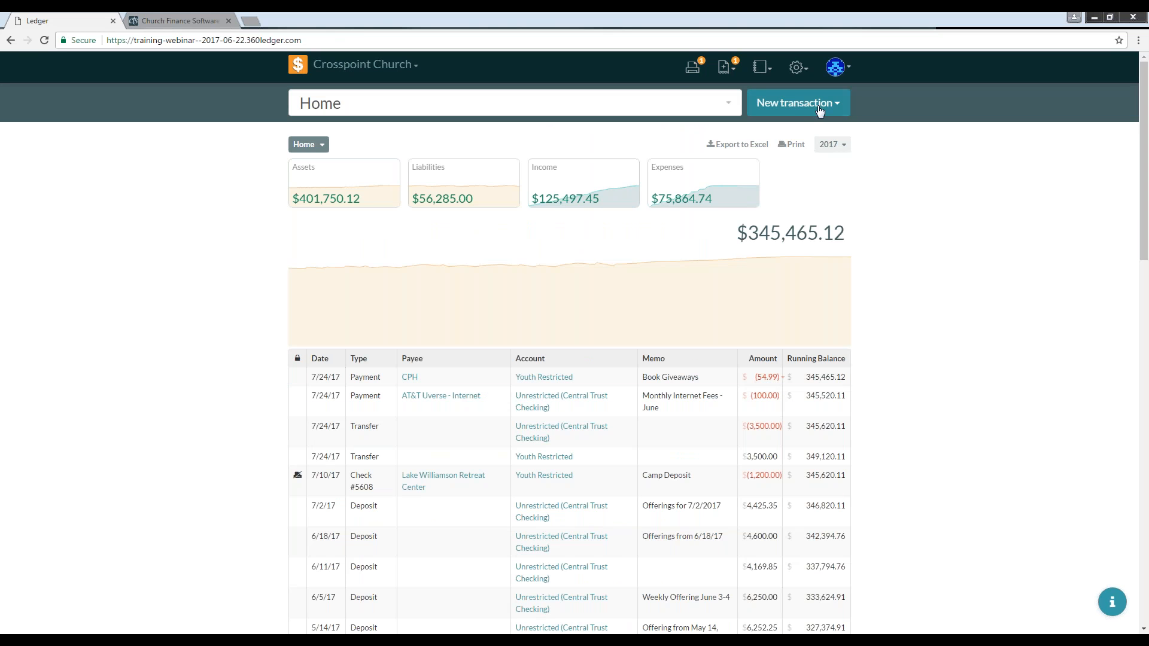
click(767, 70)
click(721, 174)
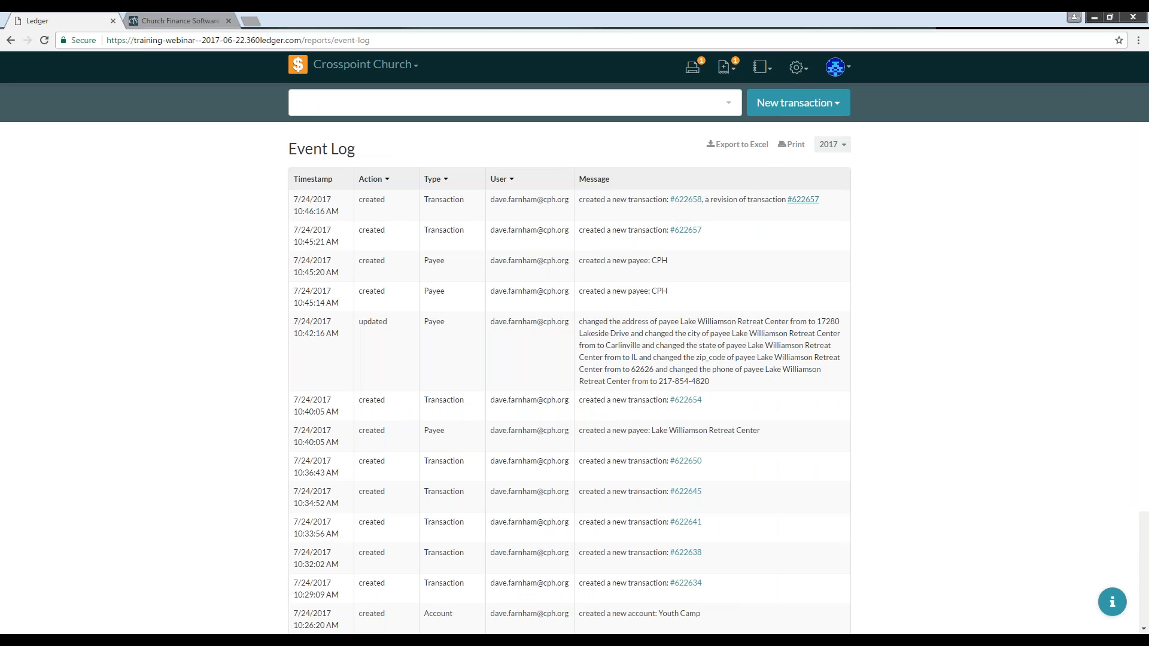
click(803, 199)
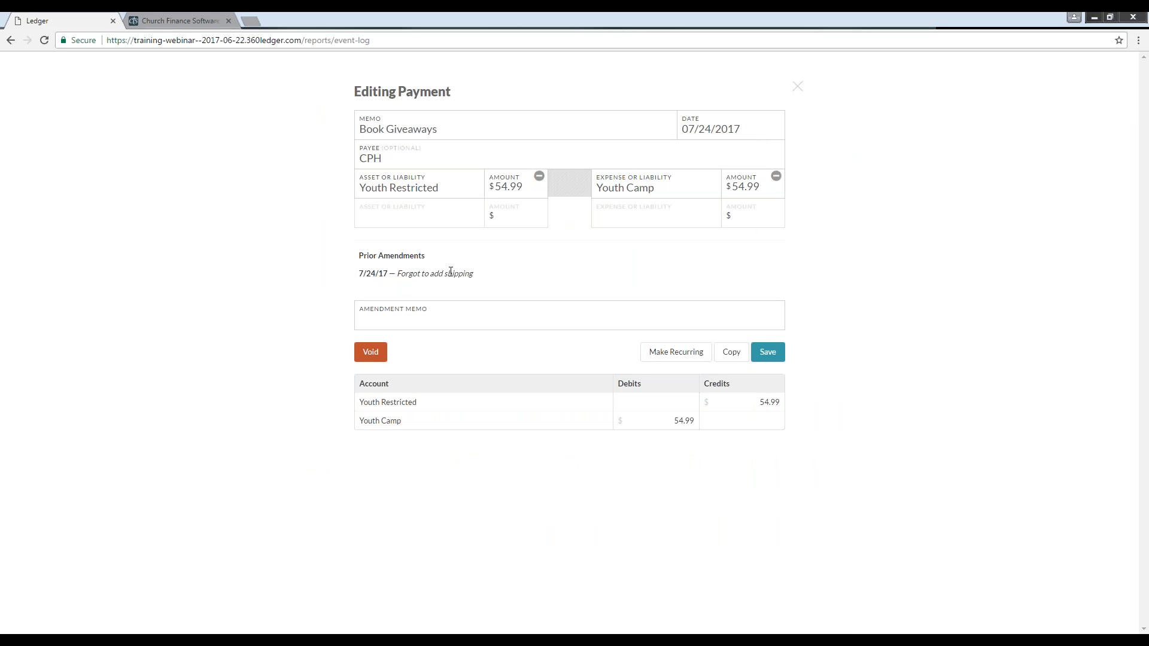
click(787, 90)
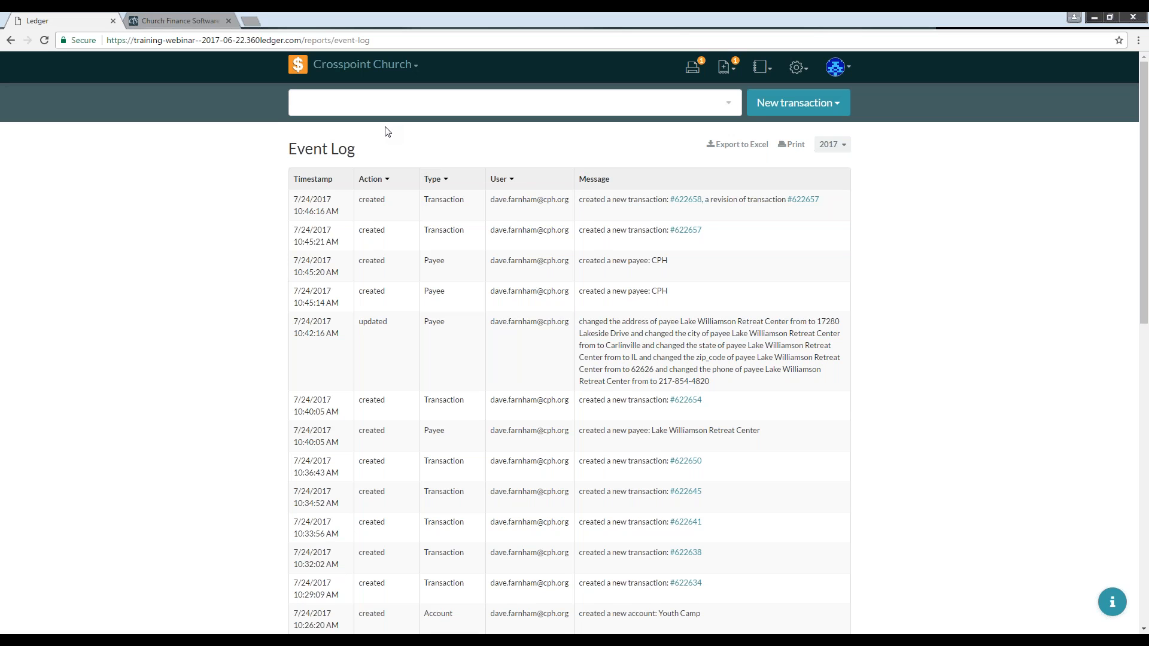
Step: Open the Imported Transactions settings page and return to the home dashboard
click(298, 66)
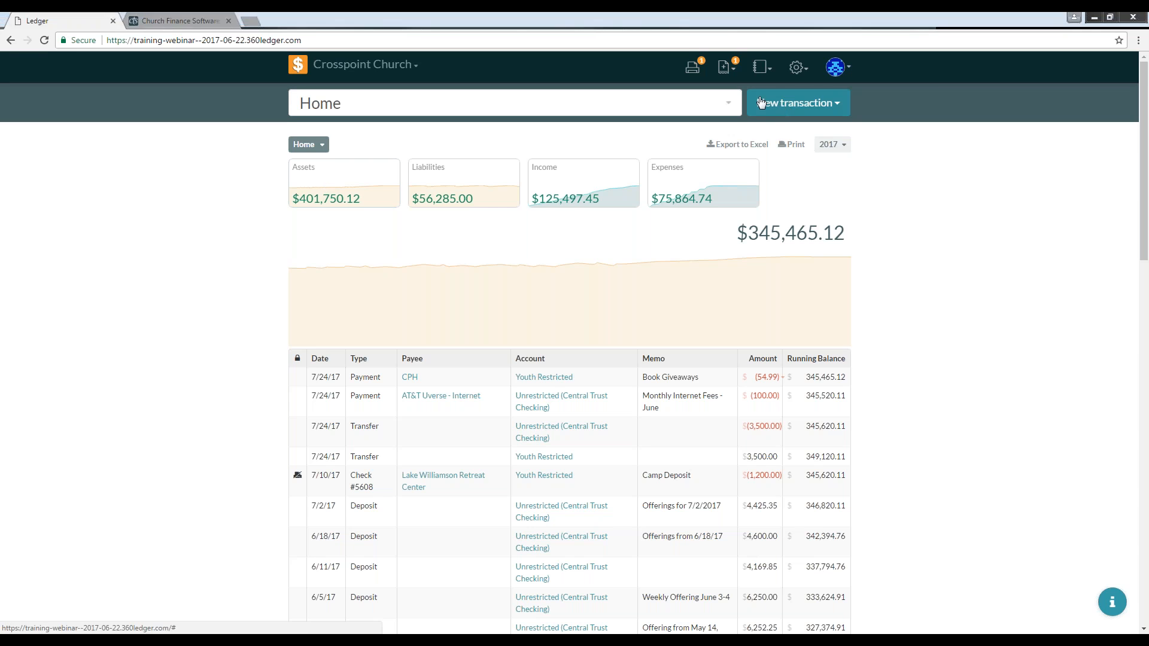
click(800, 69)
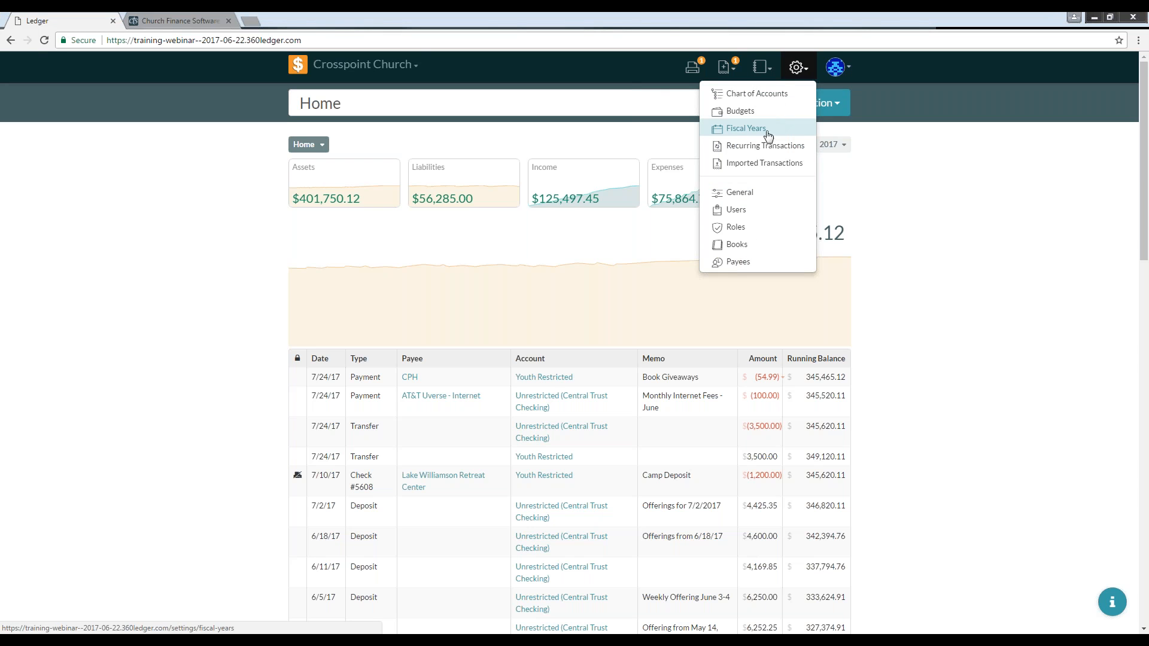
click(754, 166)
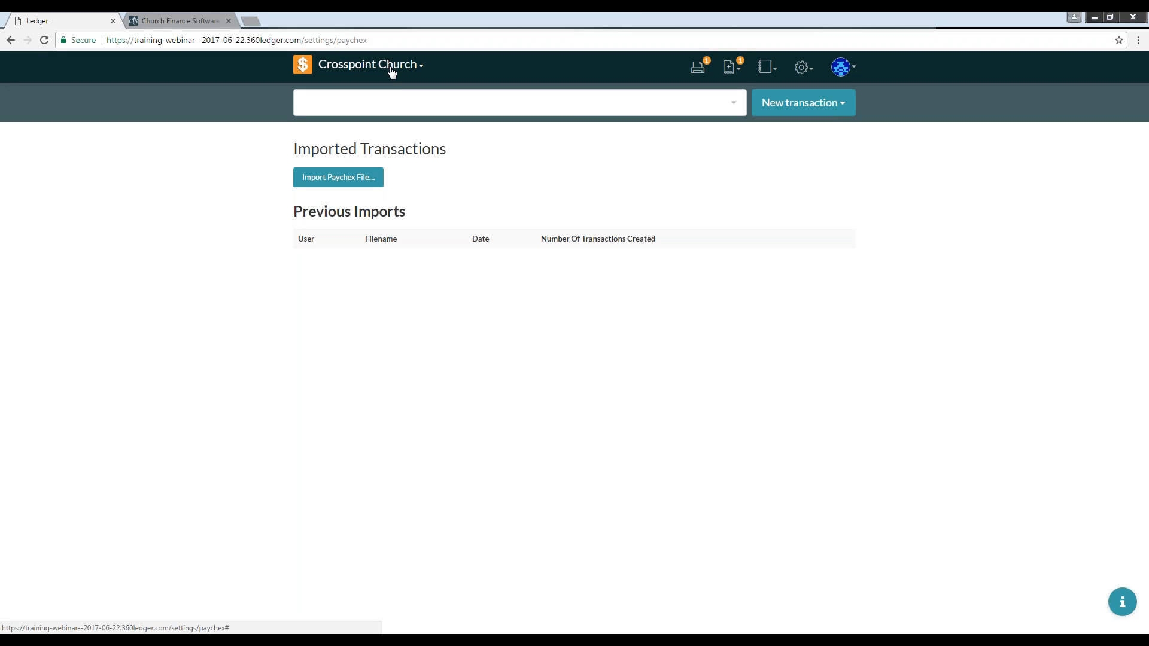
click(364, 72)
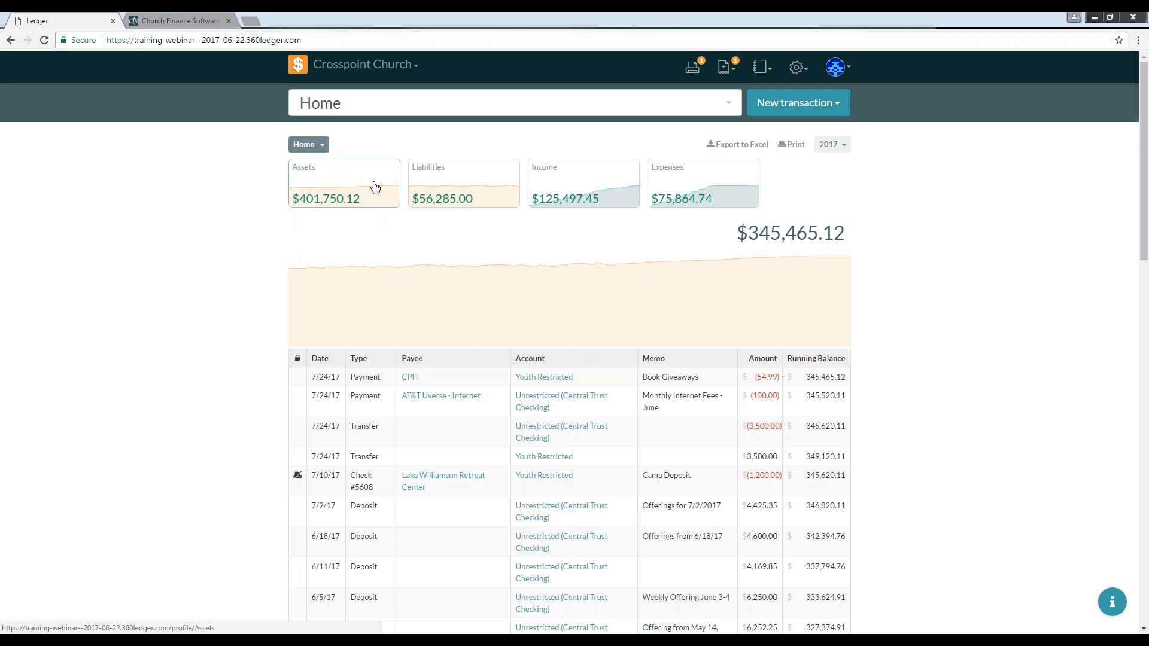
Step: Drill down from Assets through Central Trust and Checking to the Central Trust Checking account
click(45, 41)
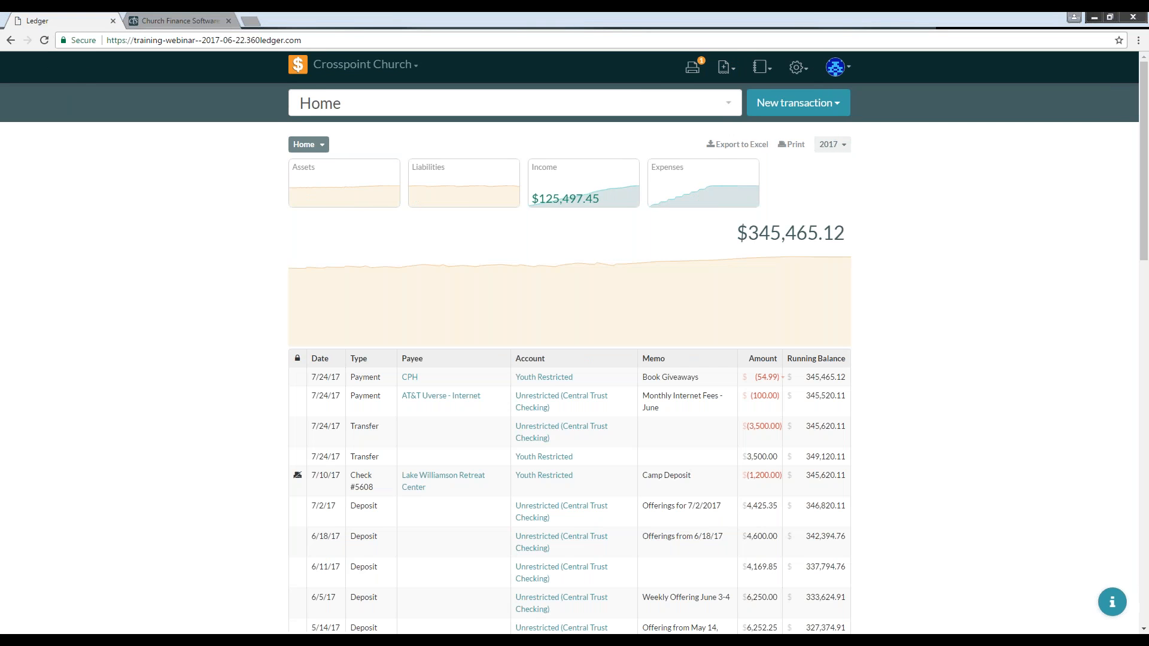
click(344, 183)
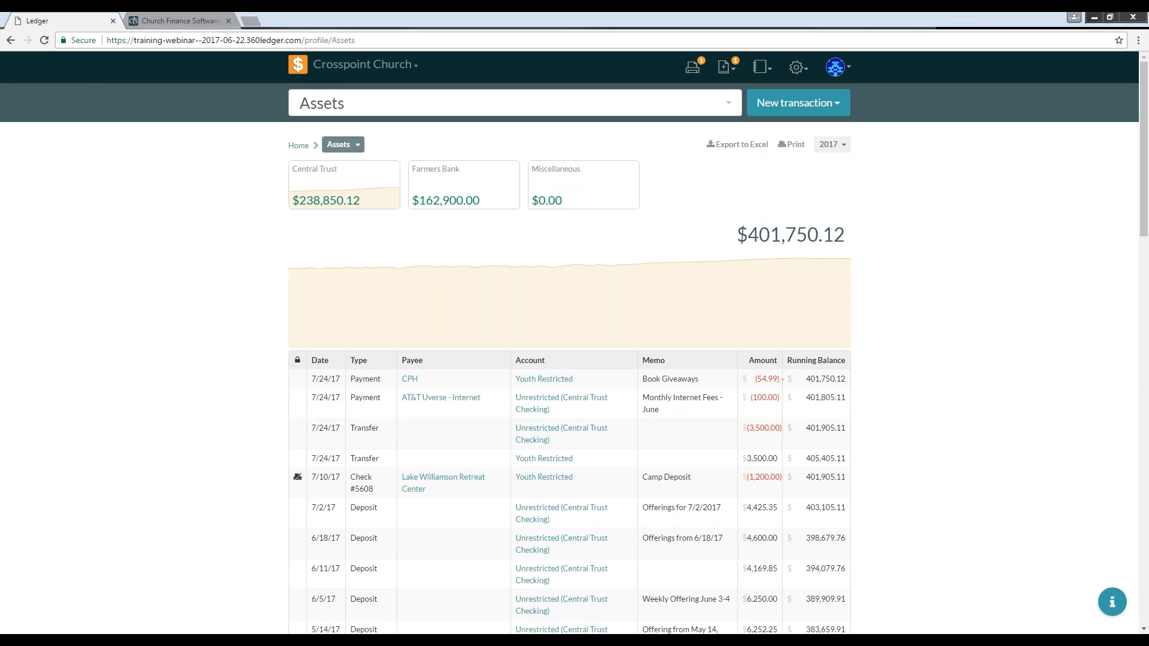
click(344, 183)
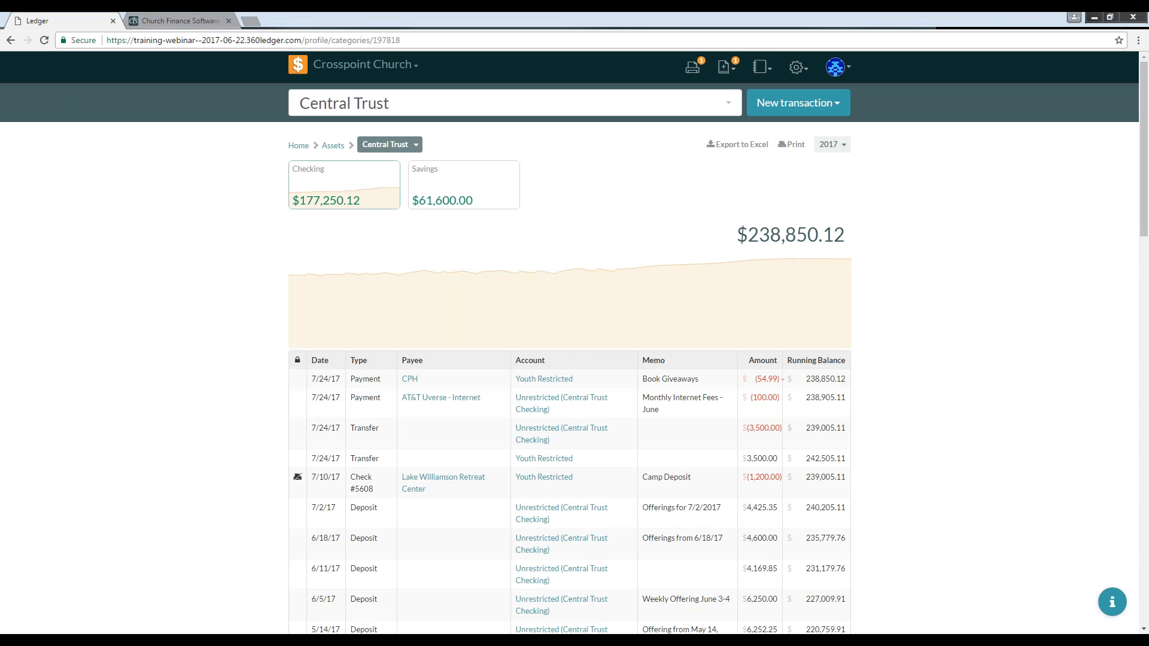
click(347, 185)
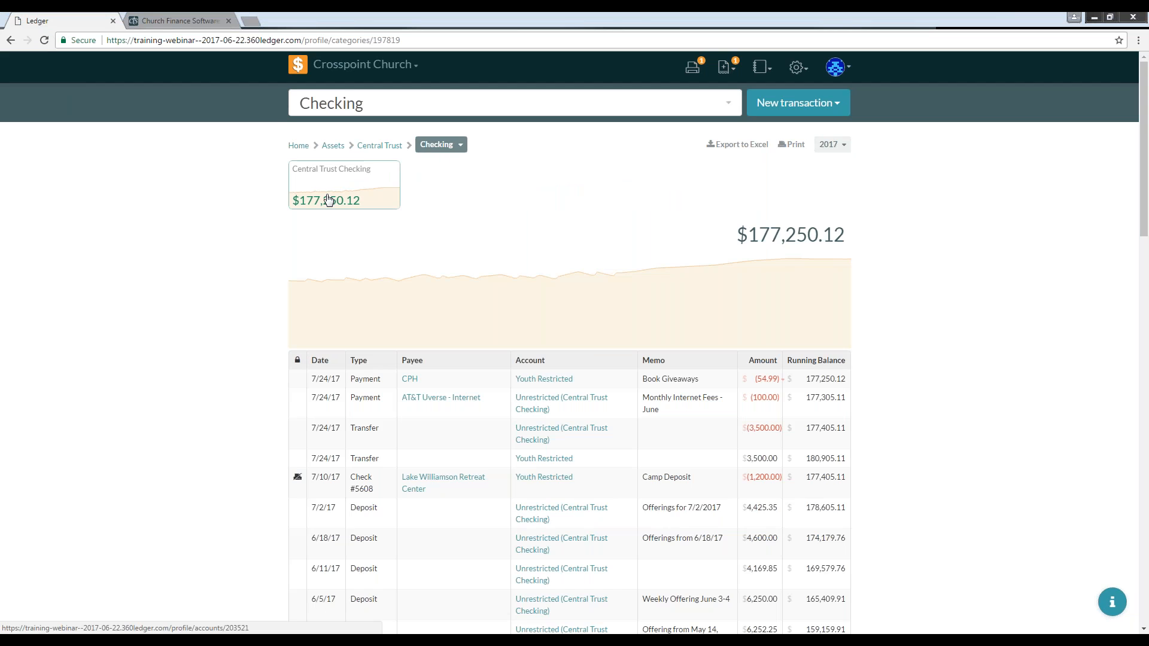
click(328, 200)
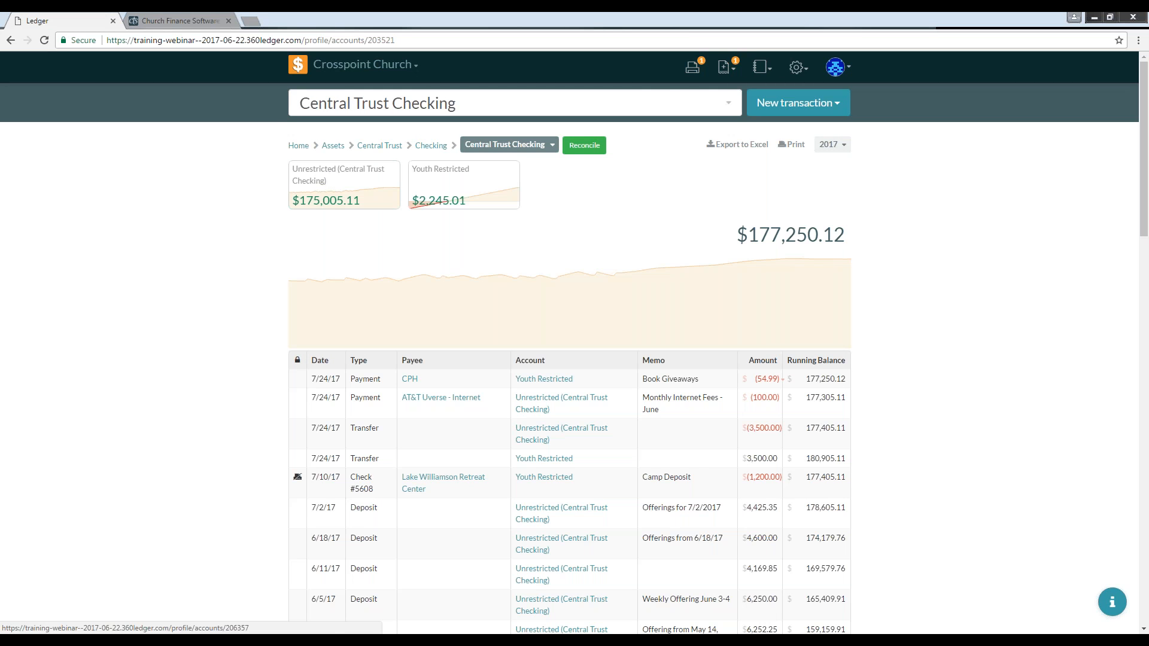
Step: Start reconciling Central Trust Checking, tick transactions against the statement, and cancel the reconciliation
click(583, 147)
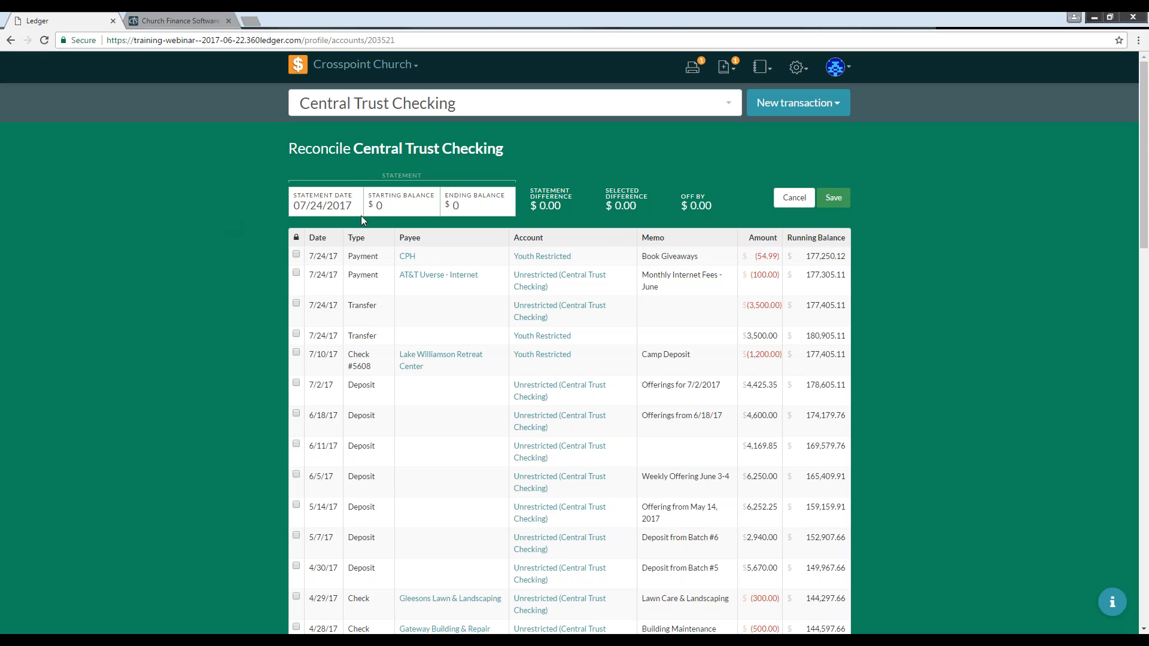
click(316, 208)
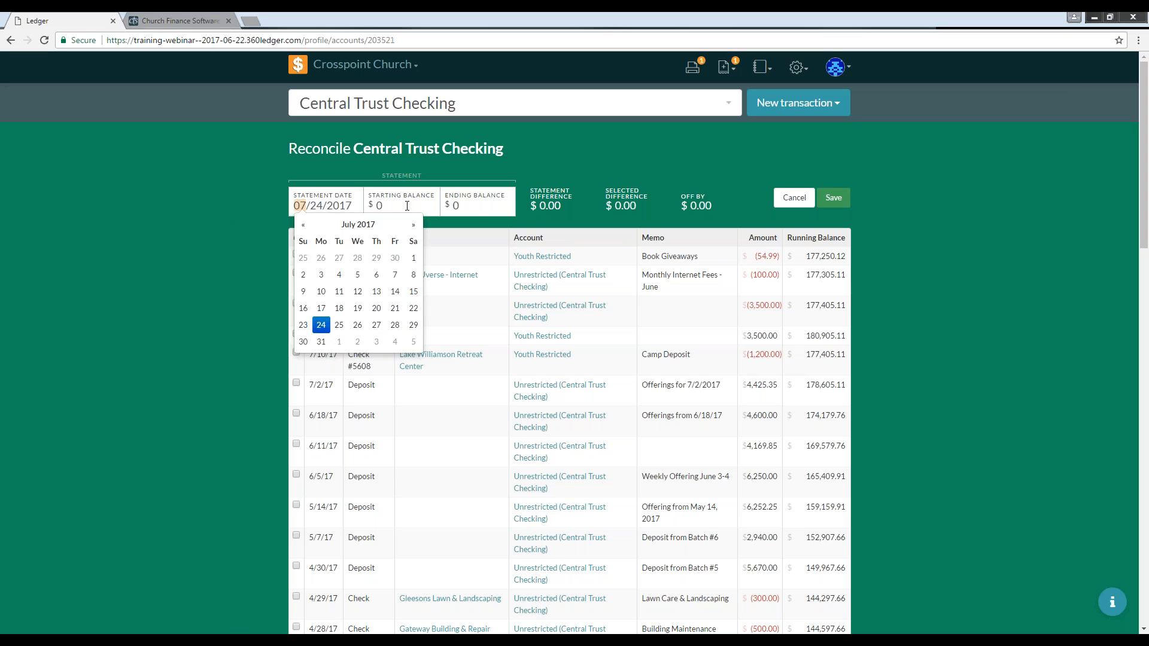
click(647, 161)
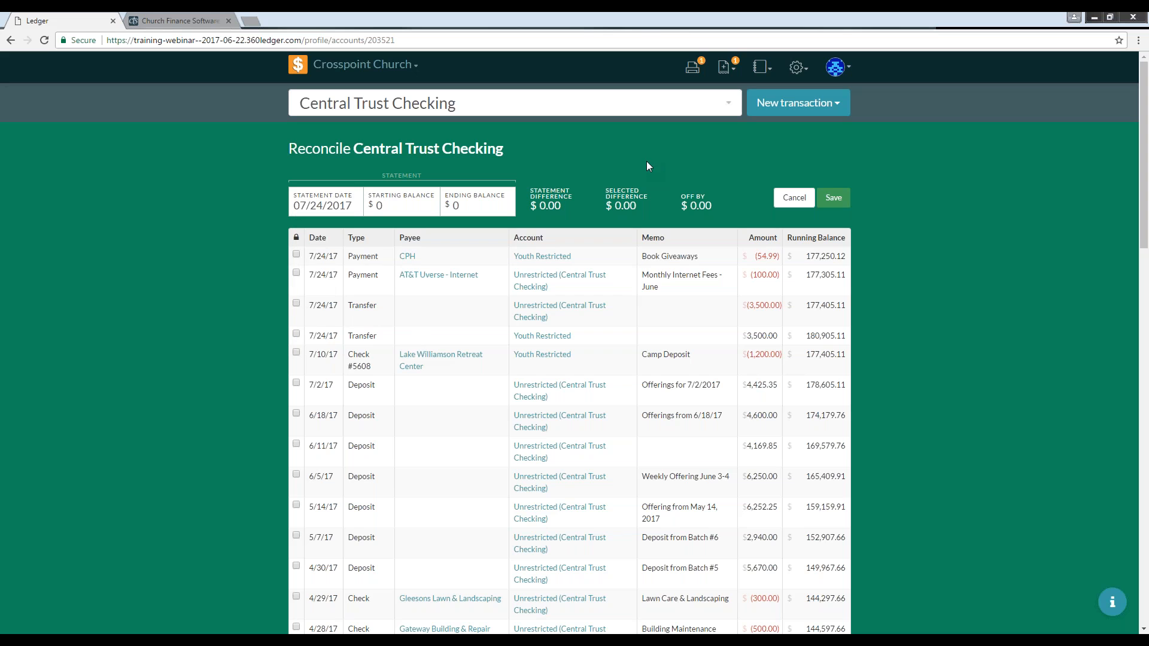
click(295, 274)
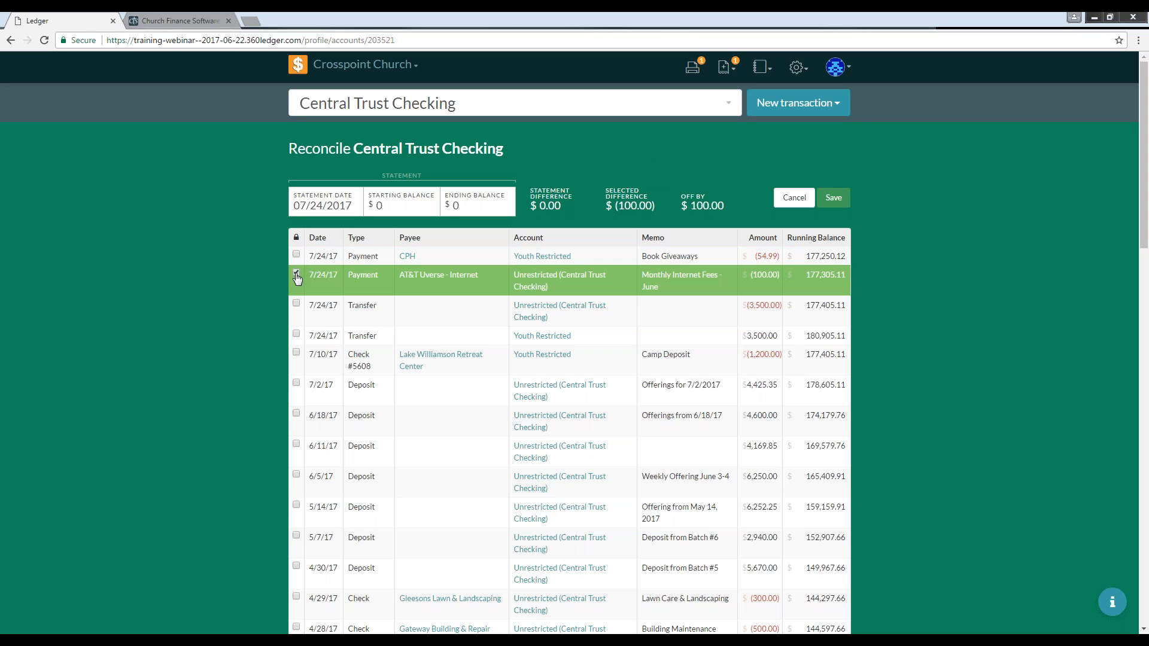
click(297, 275)
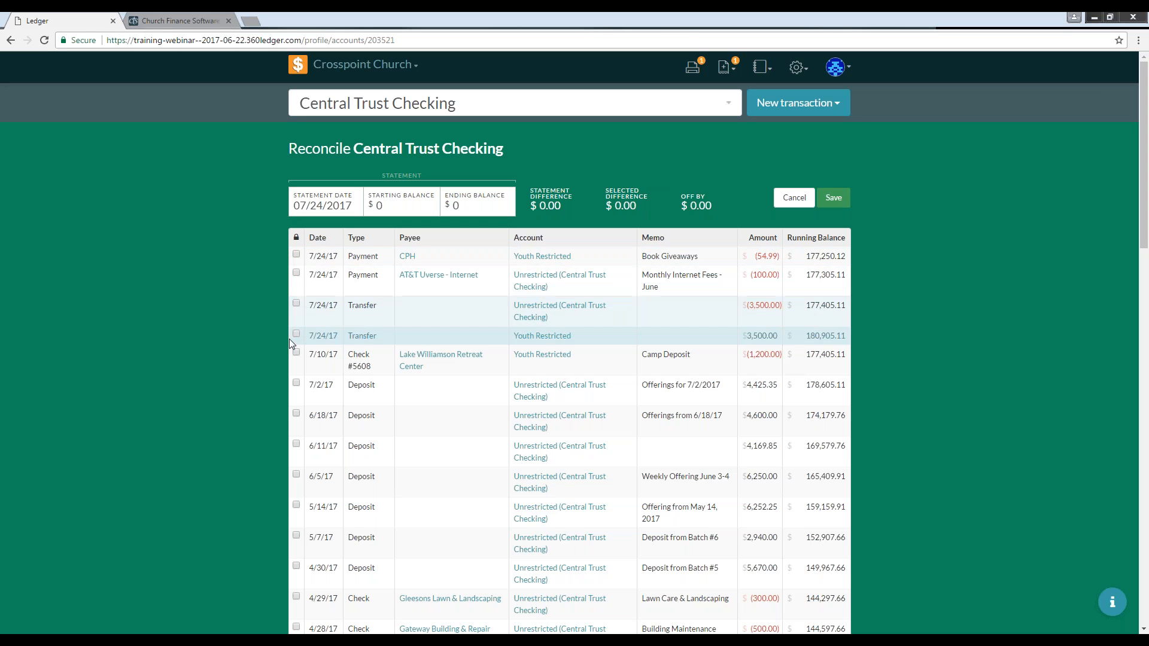
click(299, 357)
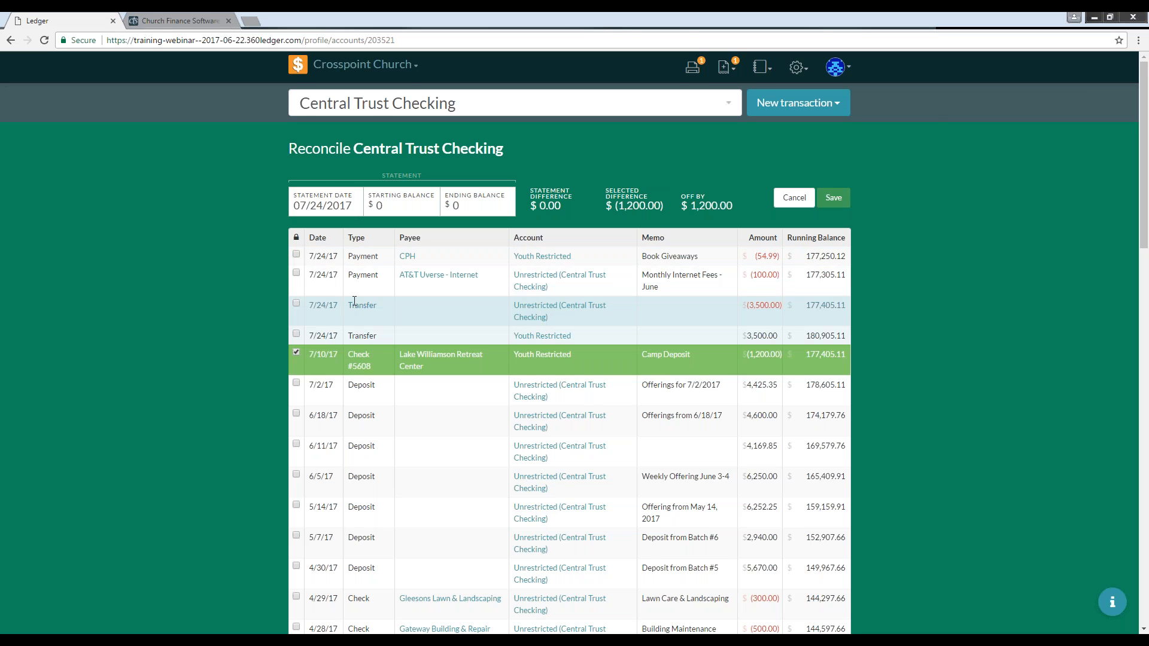
scroll(392, 299, down, 1)
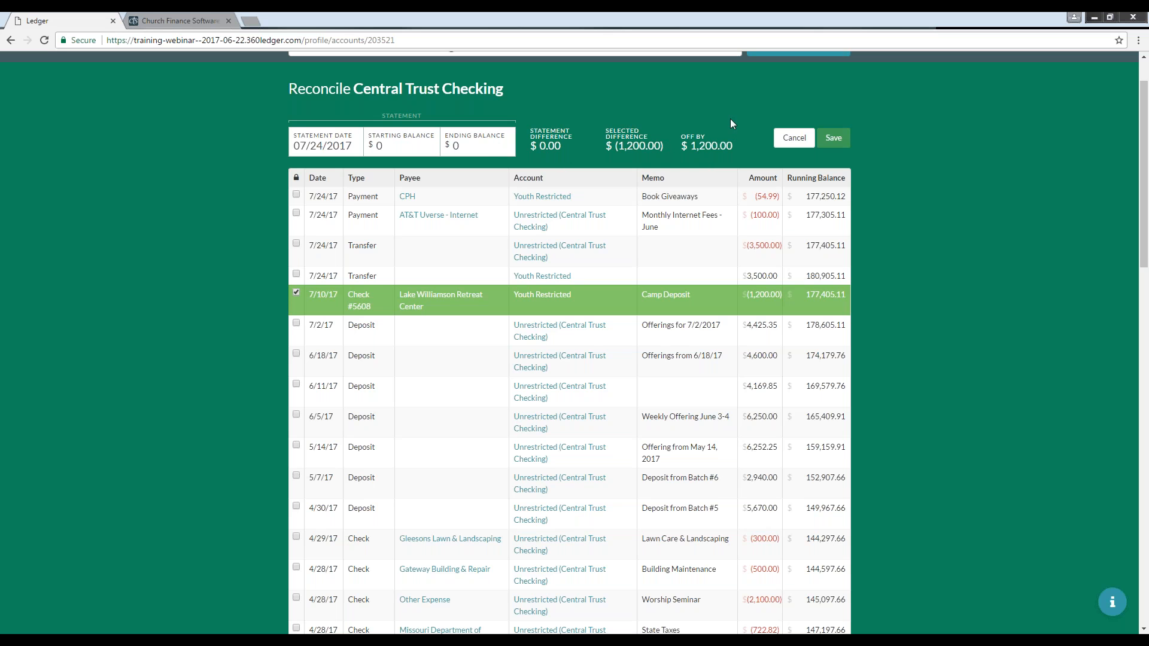
click(788, 141)
Step: Return to the home register and inspect the reconciled marker on the Ameren Electric check
scroll(521, 174, up, 1)
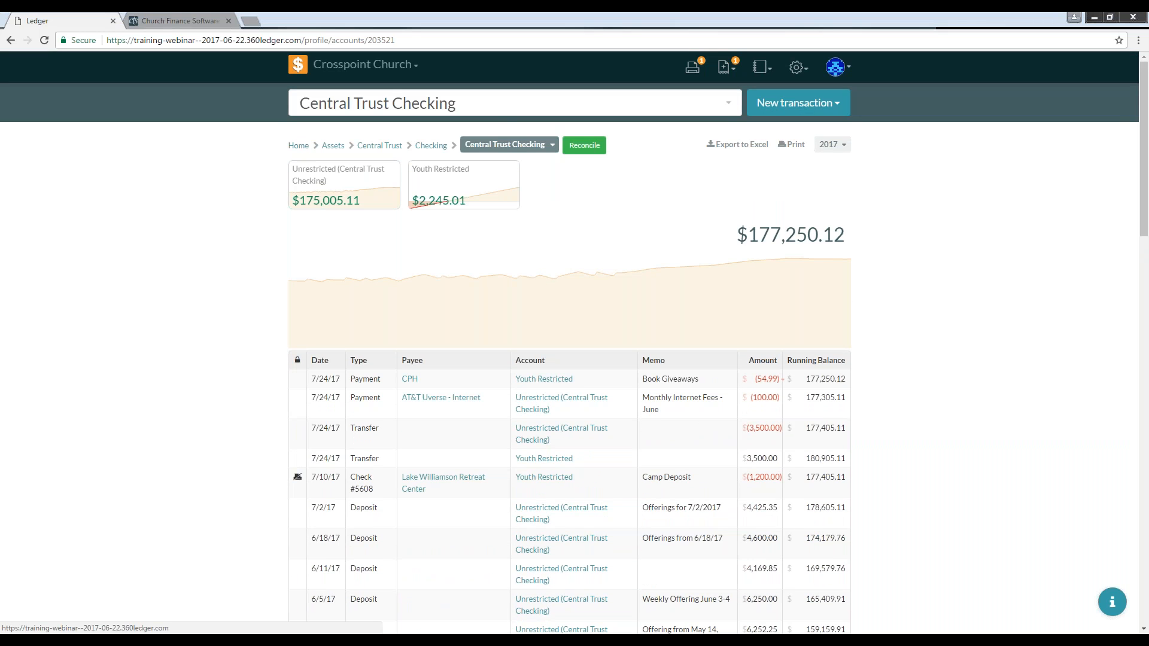
click(303, 71)
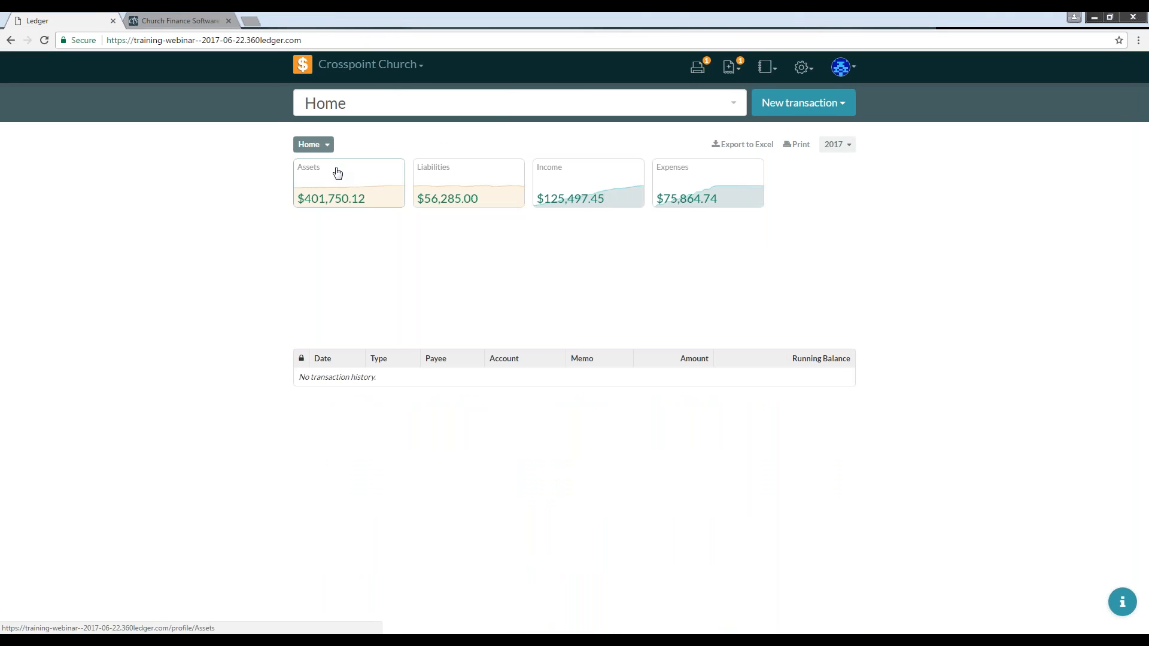
scroll(266, 219, down, 1)
scroll(263, 217, down, 2)
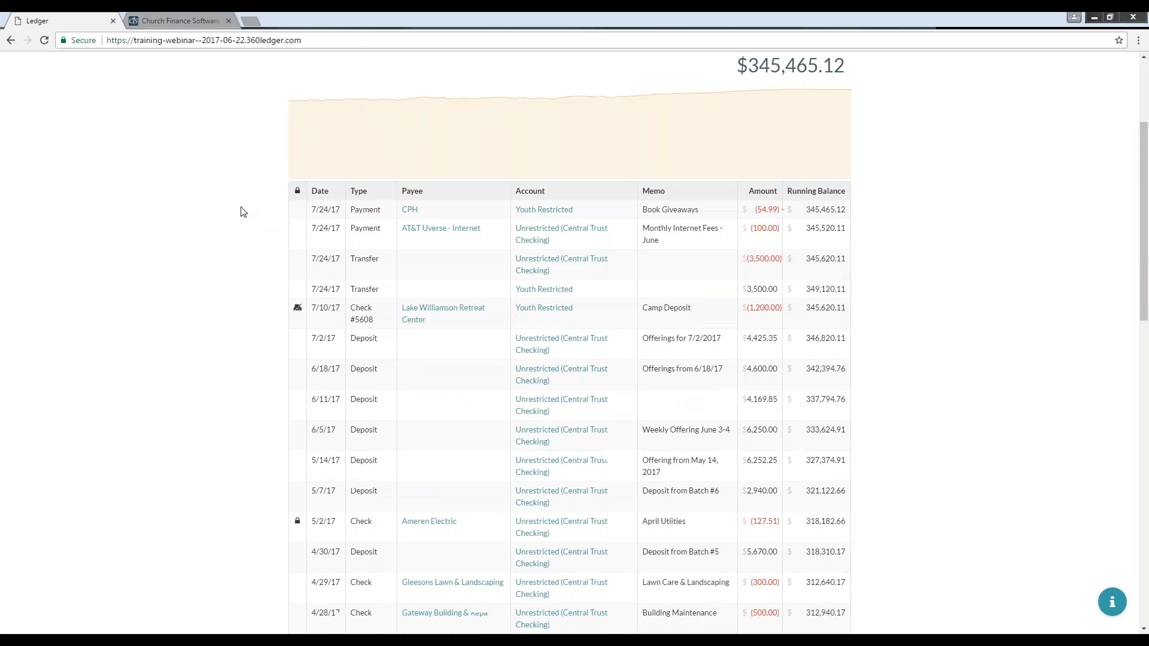
mouse_move(298, 512)
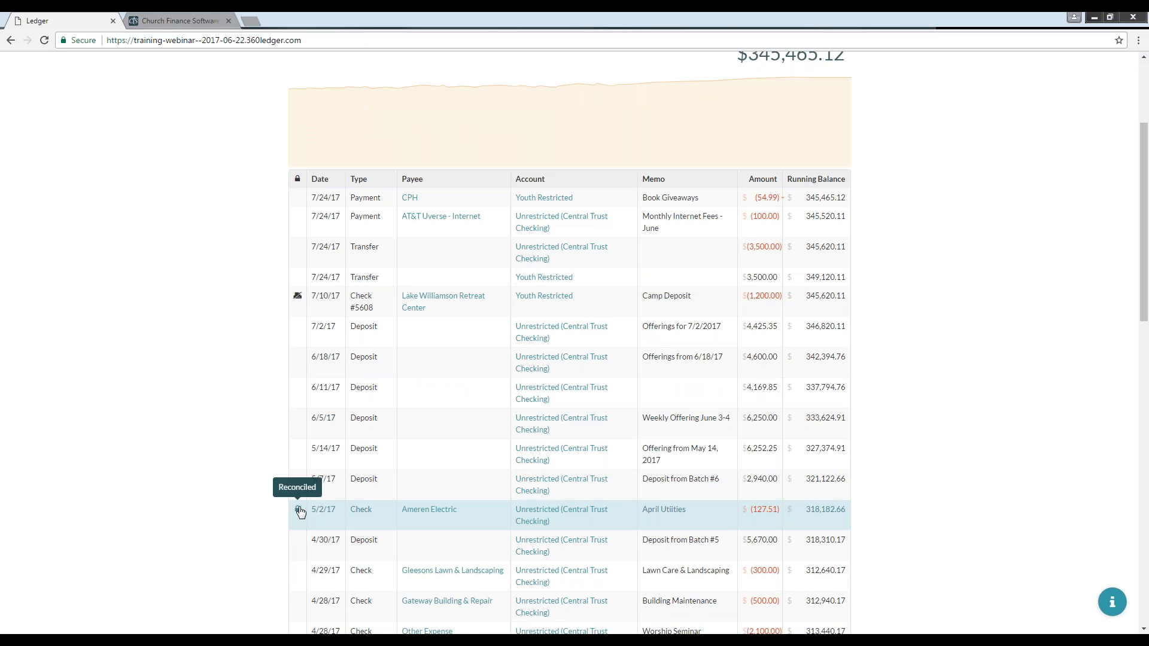
scroll(299, 508, down, 1)
scroll(299, 468, down, 1)
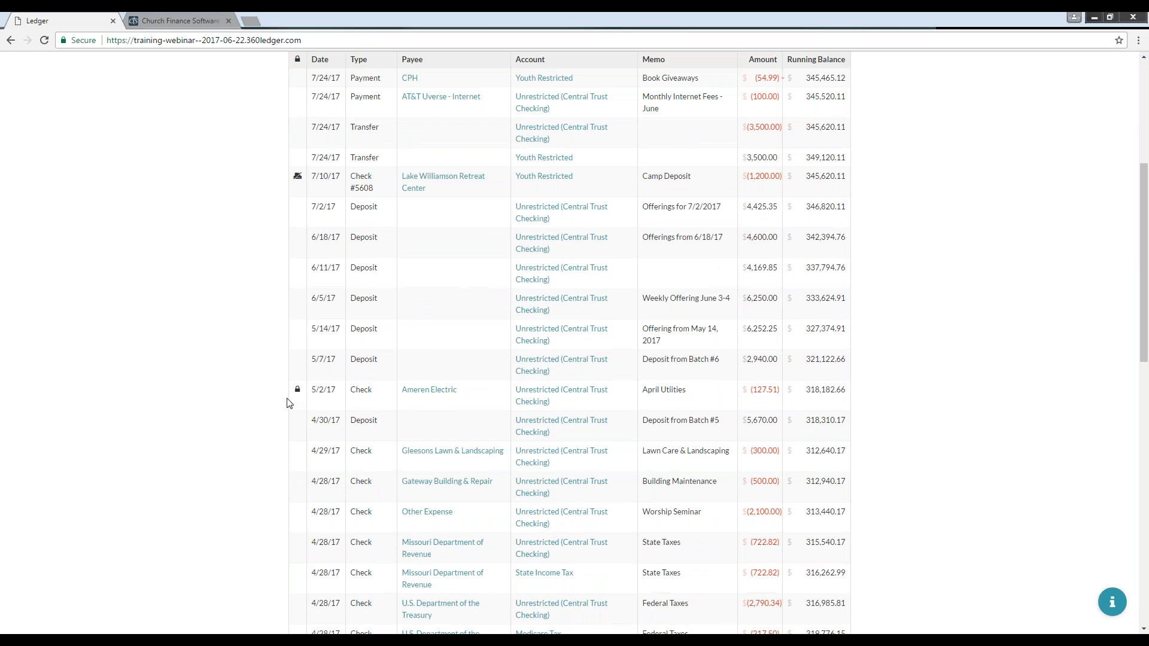
mouse_move(298, 393)
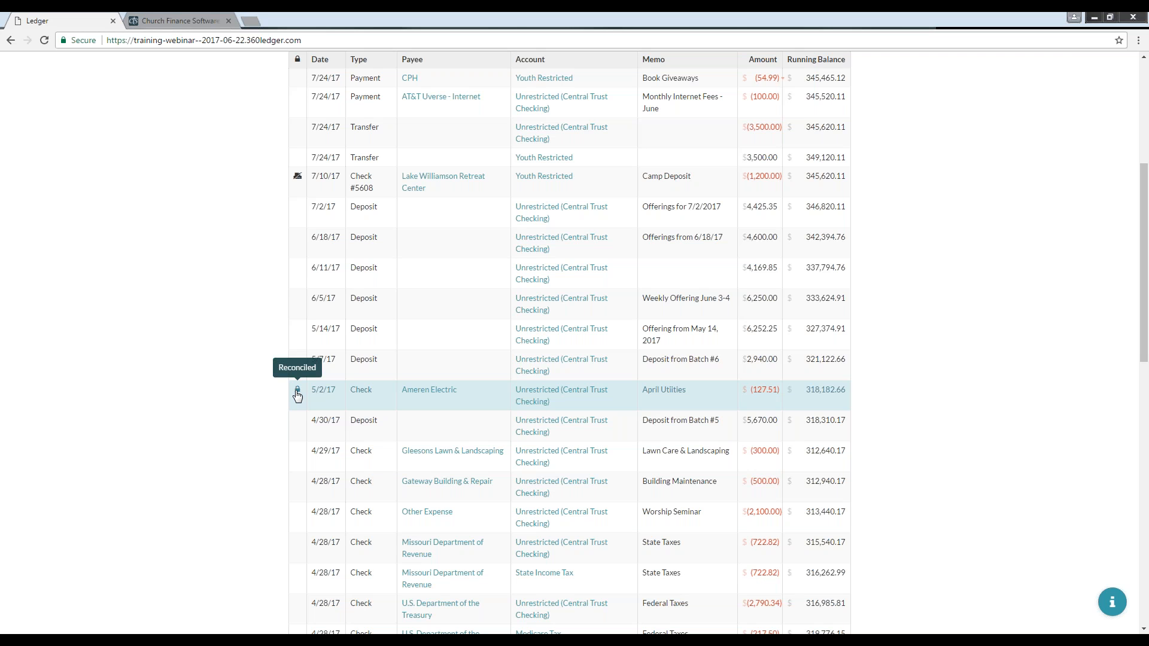
Step: Open the Budgets settings page from the home dashboard
scroll(202, 377, up, 5)
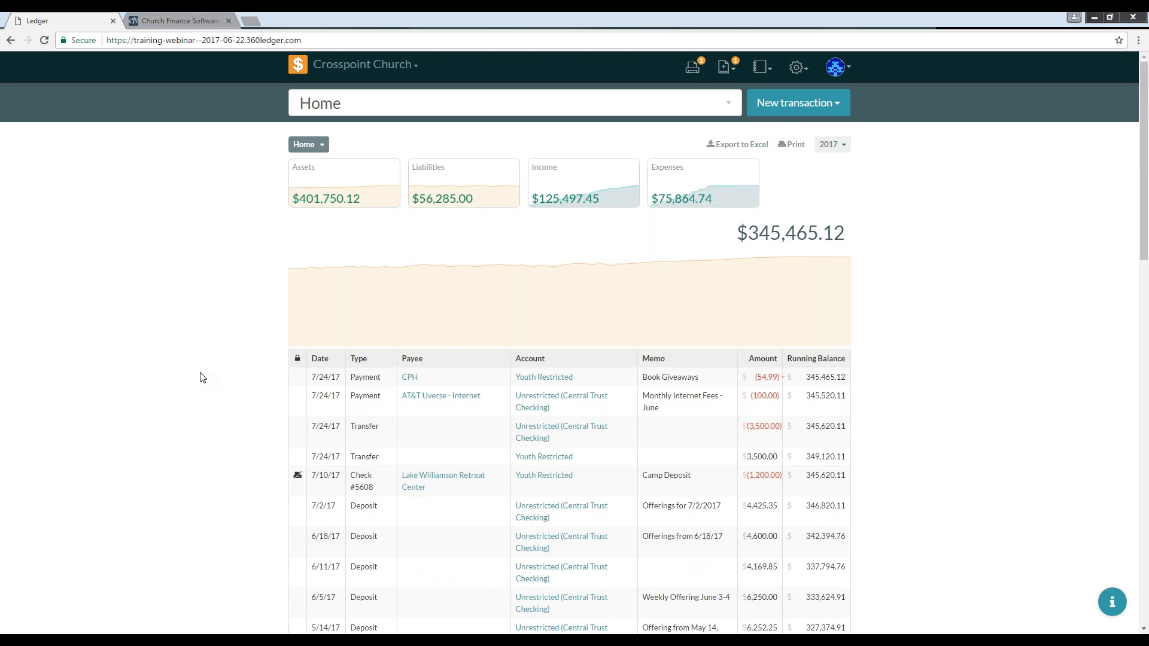
click(802, 73)
click(739, 114)
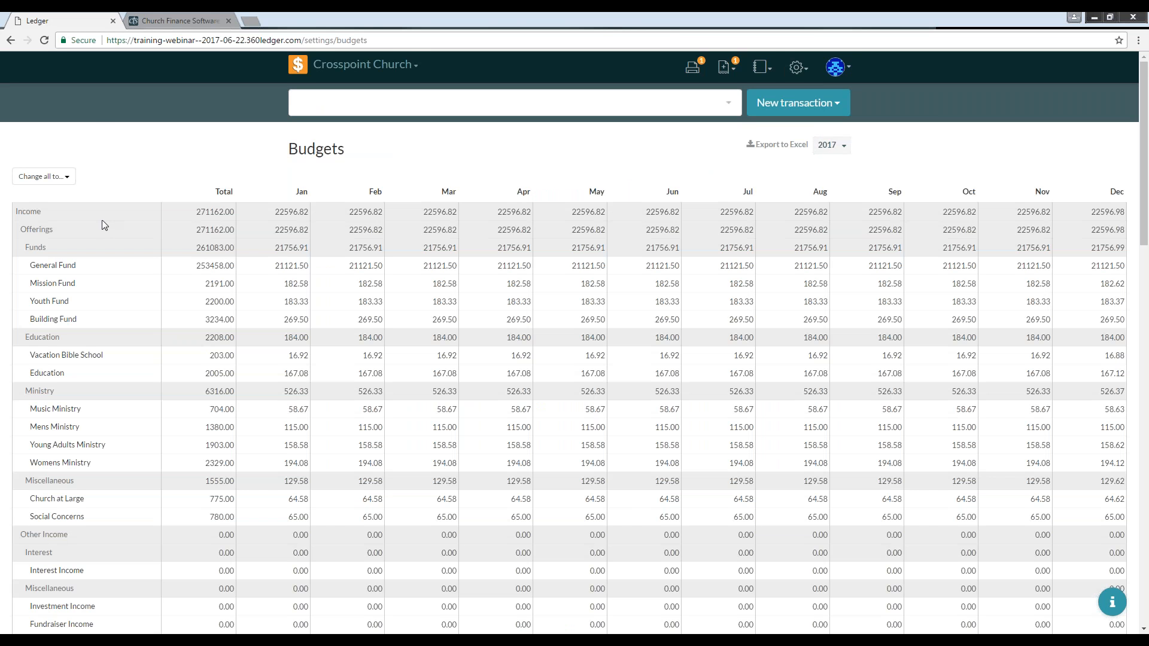
Step: Scroll through the 2017 budget to review the monthly amounts for income and expense accounts
scroll(104, 228, down, 2)
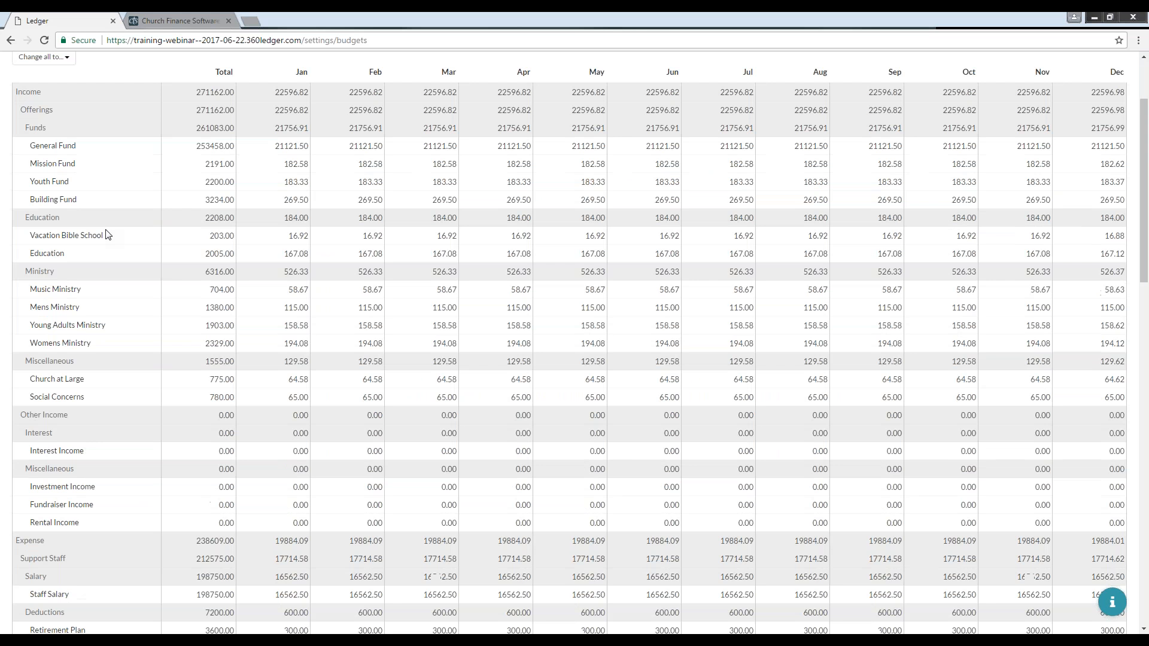
scroll(106, 235, down, 10)
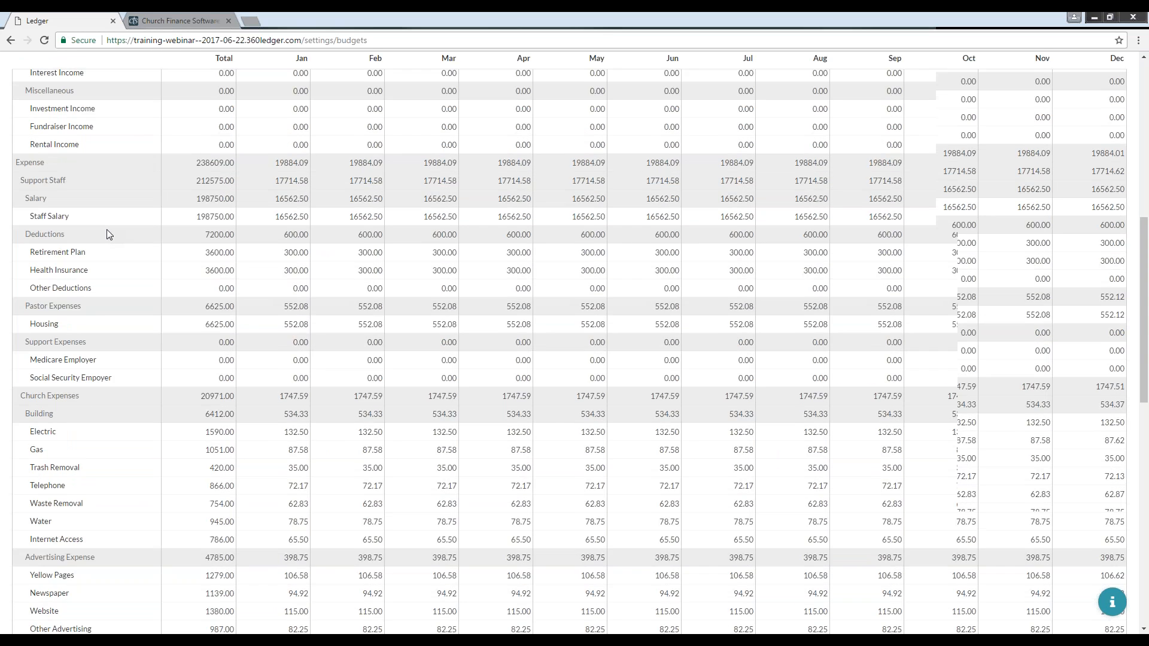
scroll(110, 235, down, 5)
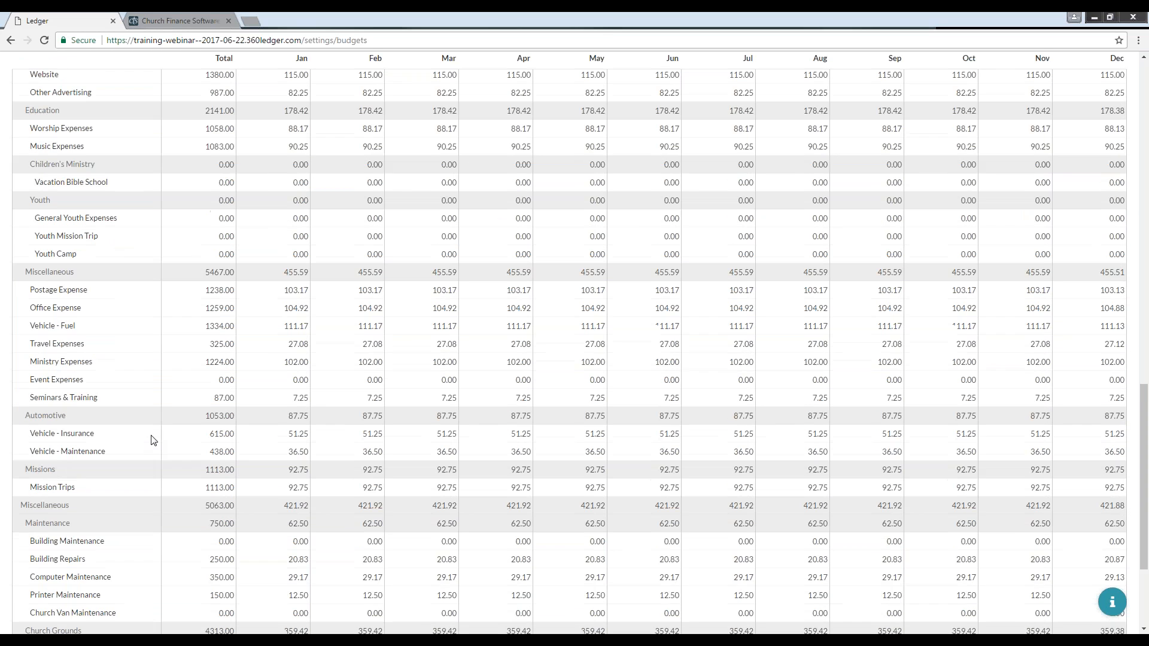
scroll(154, 413, up, 9)
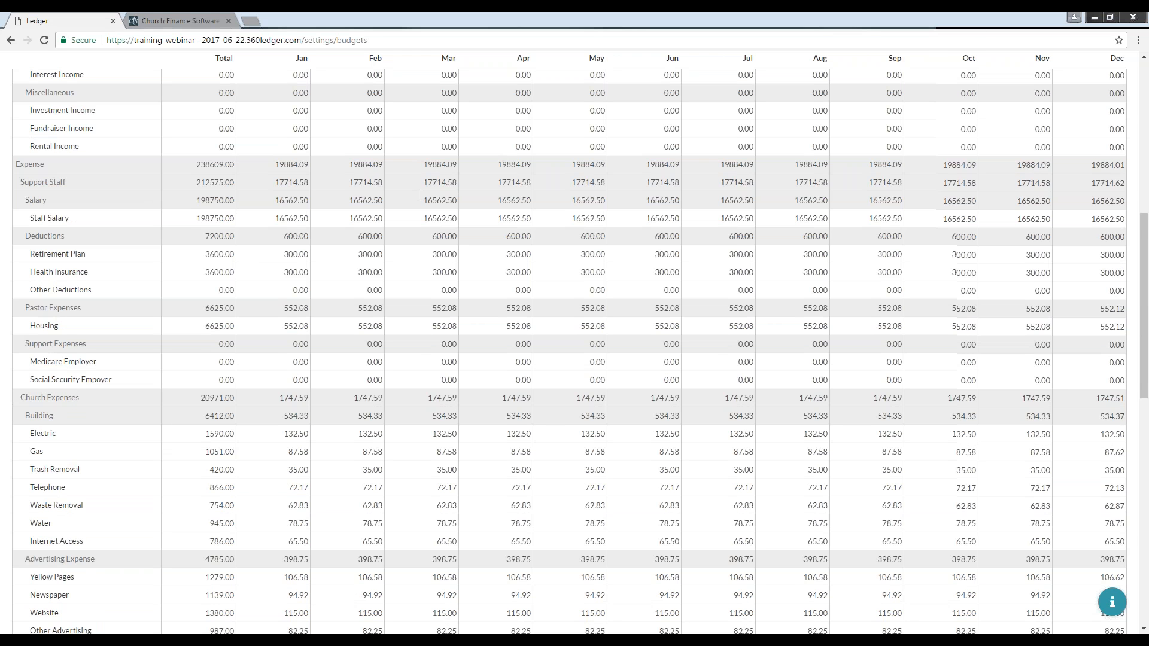
scroll(420, 195, up, 3)
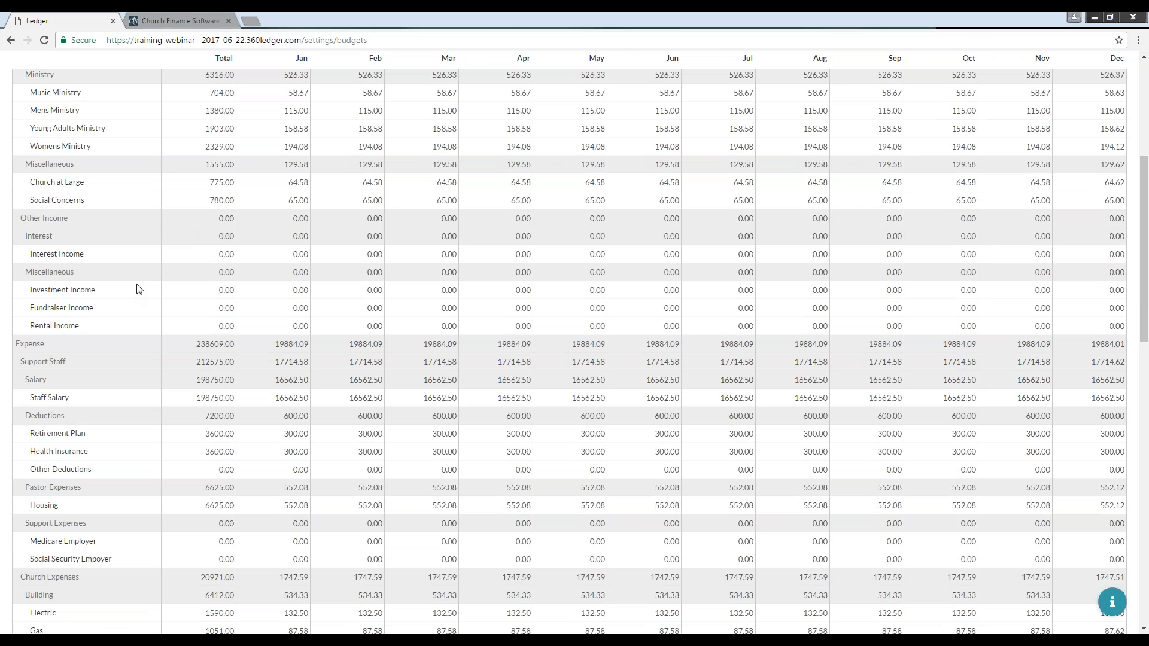
scroll(147, 283, up, 3)
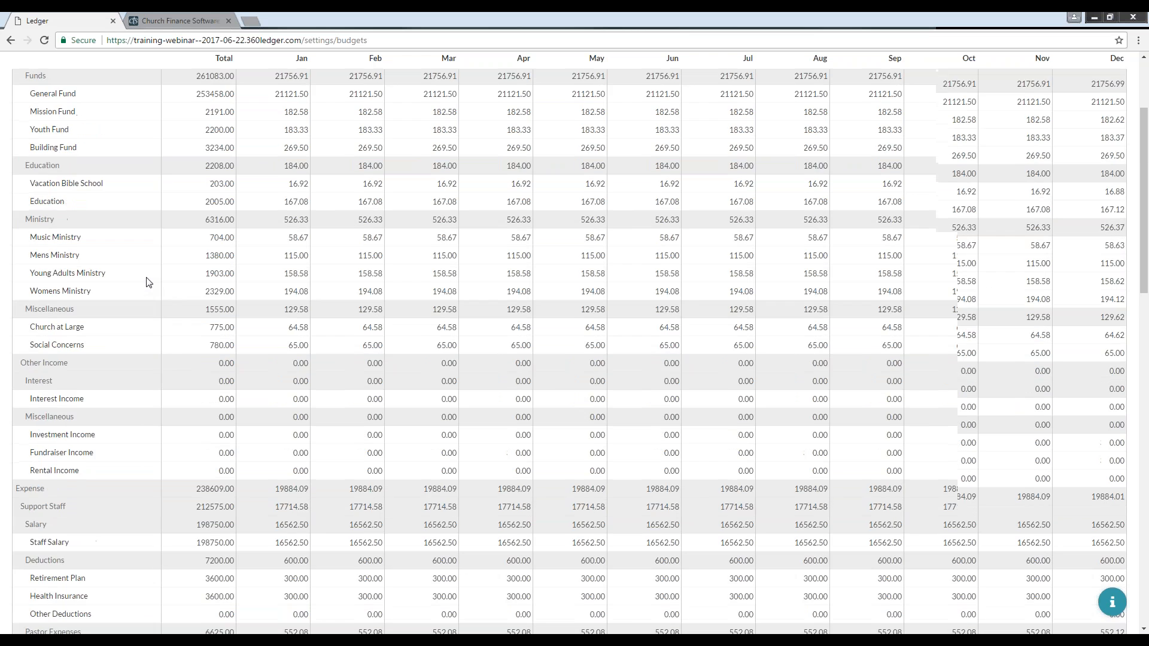
scroll(147, 283, up, 1)
scroll(219, 398, down, 1)
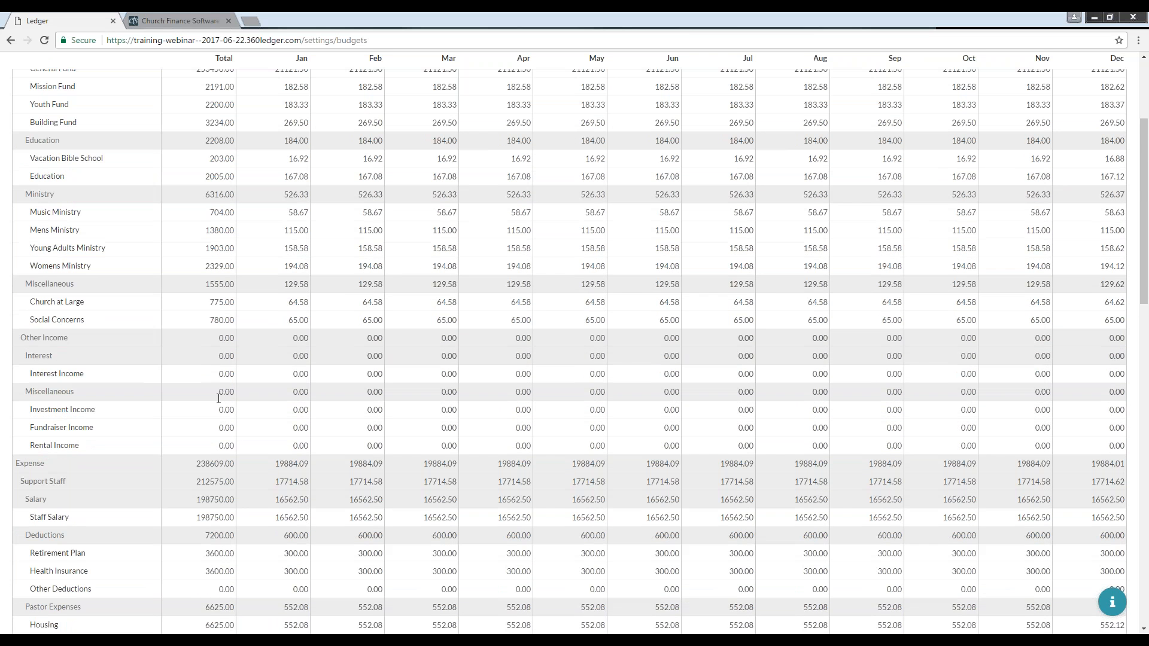
Step: Try entering an annual Investment Income budget of 1200, then clear the entry
click(216, 412)
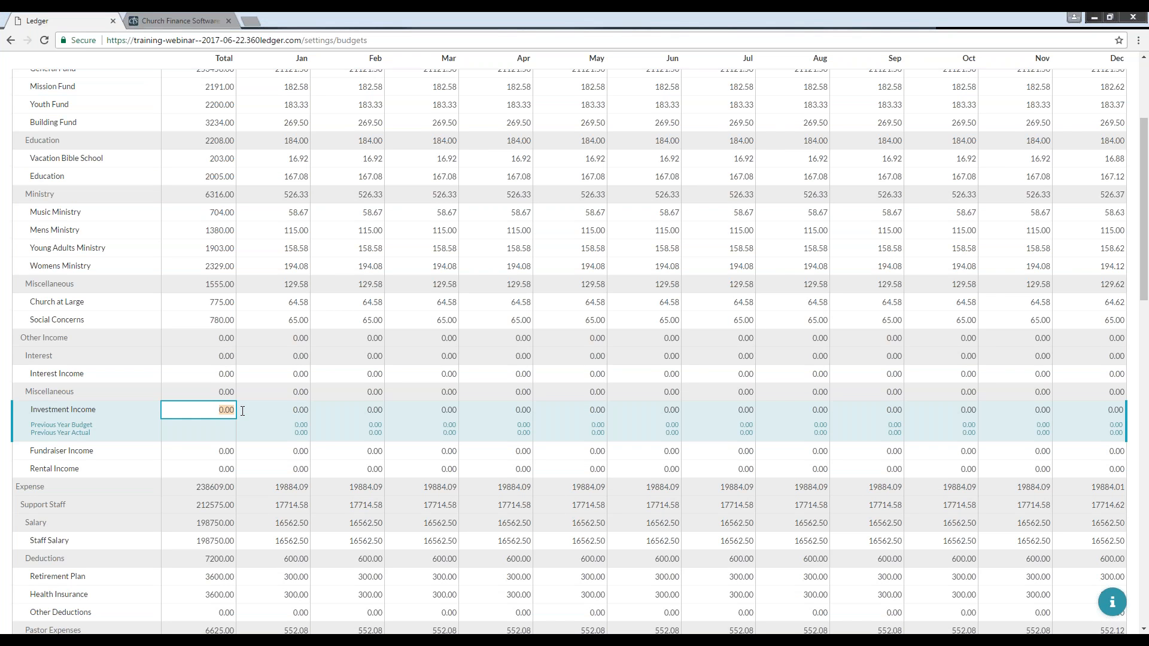
text(1200)
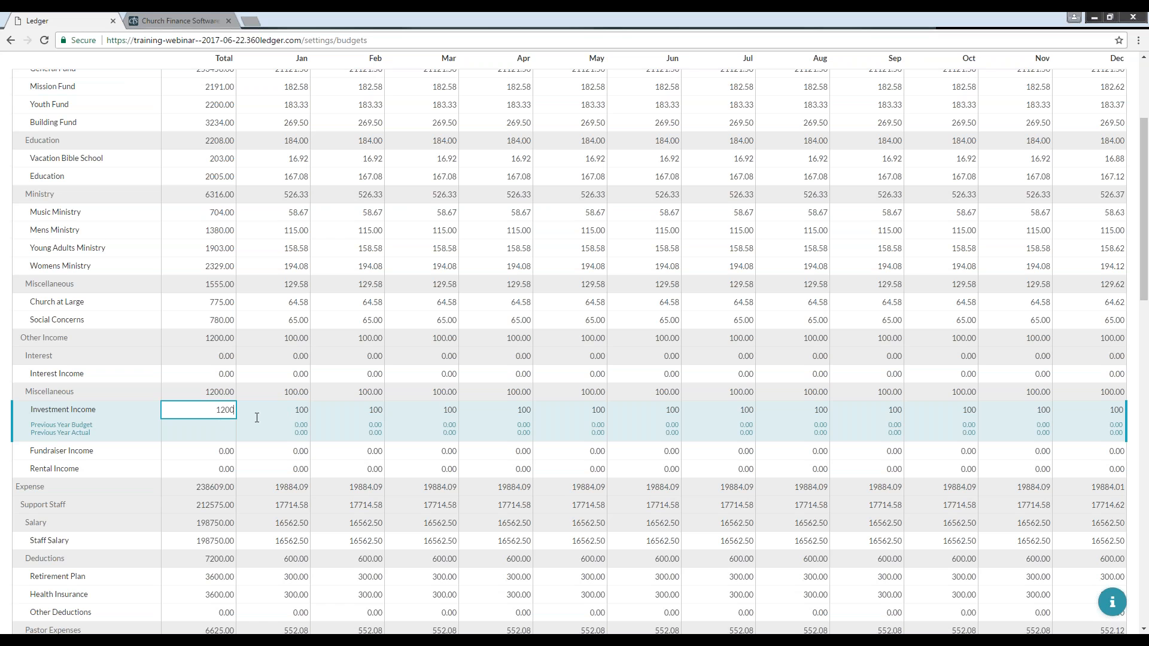
key(BackSpace)
key(BackSpace)
key(BackSpace)
key(BackSpace)
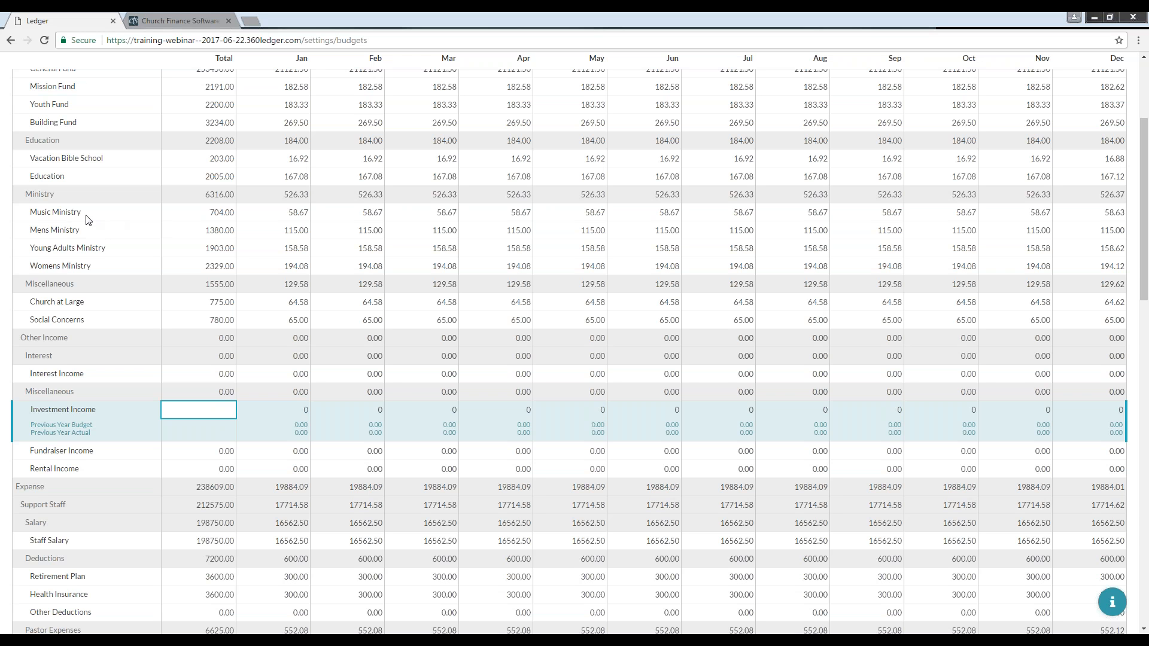
Step: Select the Music Ministry budget row to view its previous-year budget and actual figures
click(205, 211)
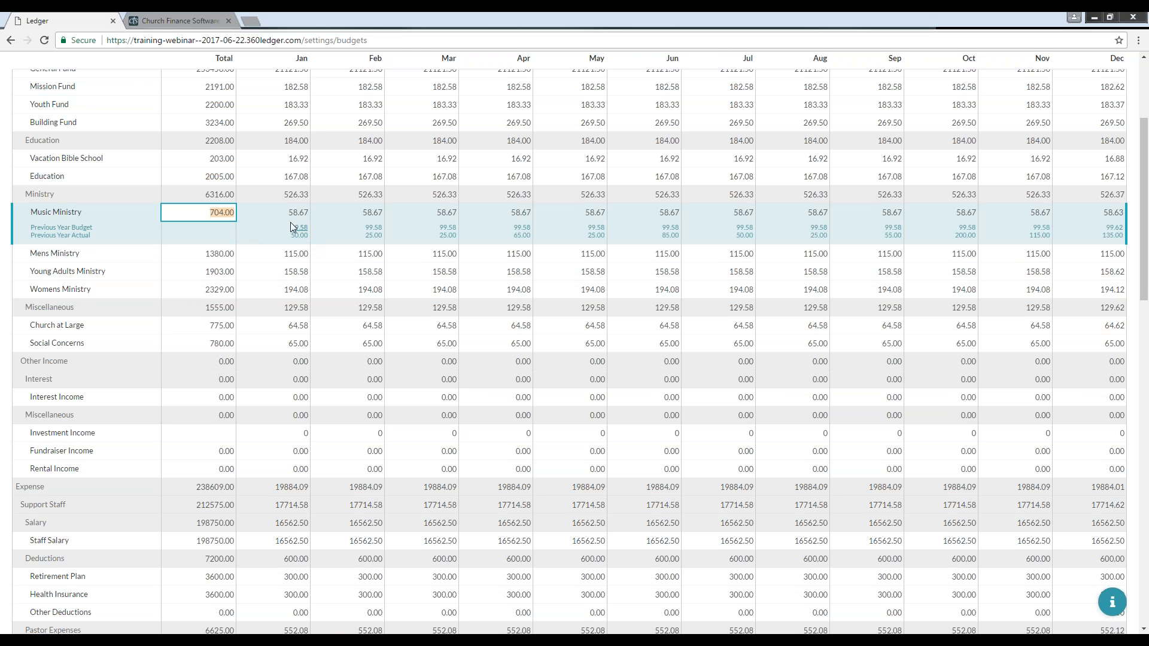
scroll(290, 221, up, 3)
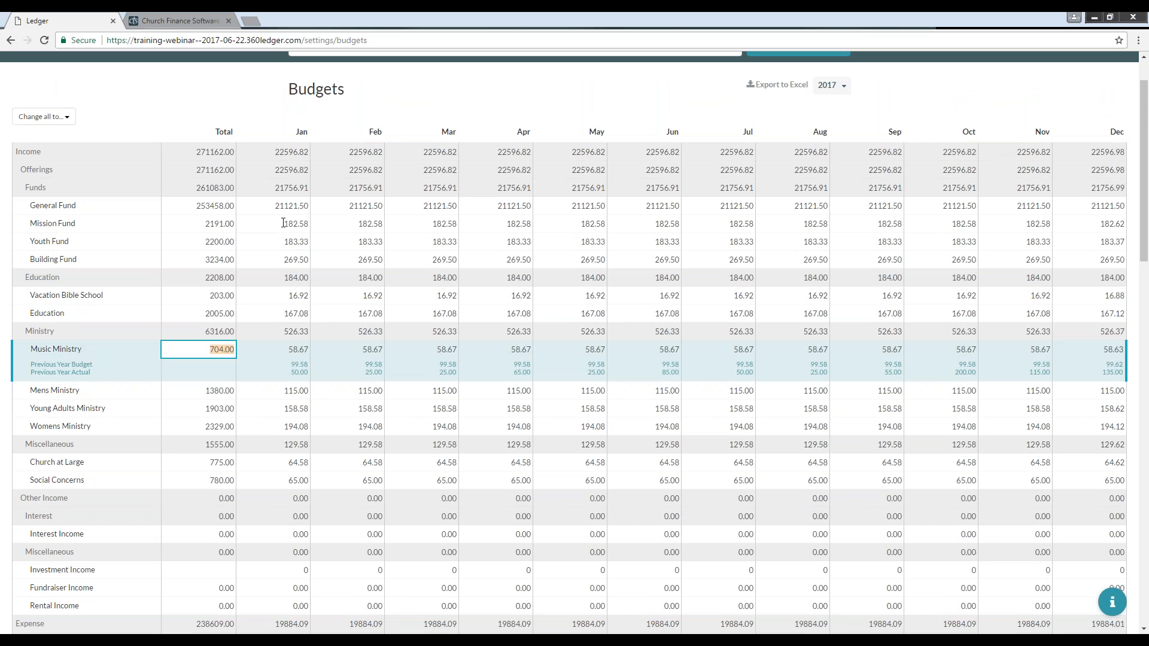
scroll(283, 223, down, 2)
scroll(283, 223, up, 3)
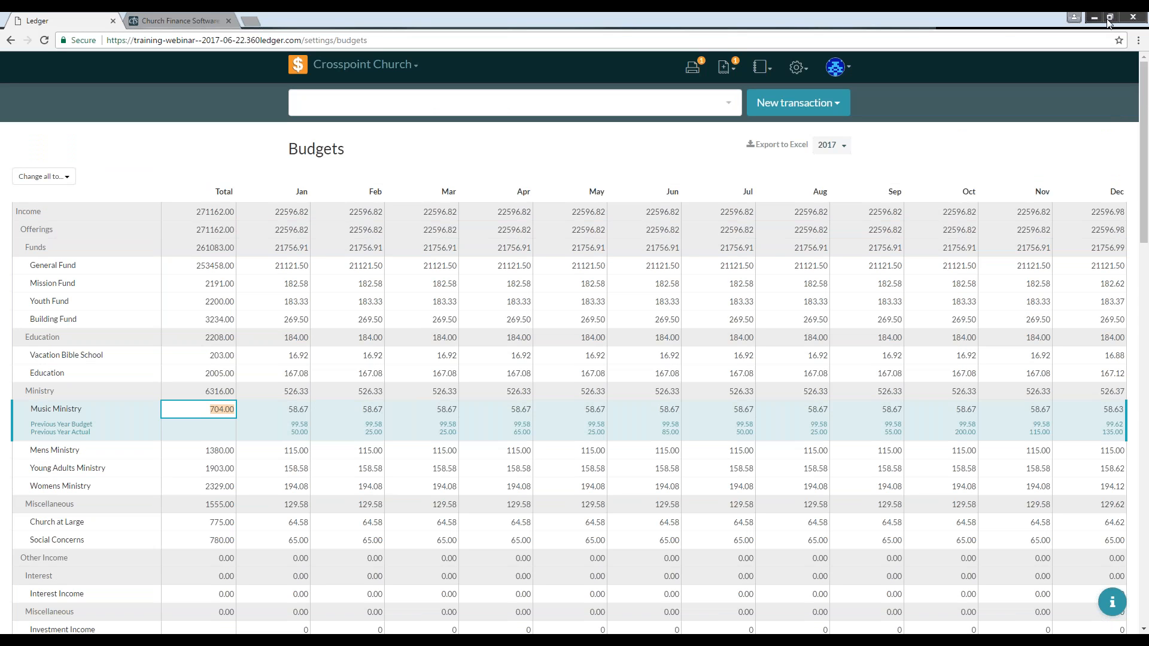
Step: Export the budget to Excel and open the downloaded budgets.xlsx file
click(1110, 24)
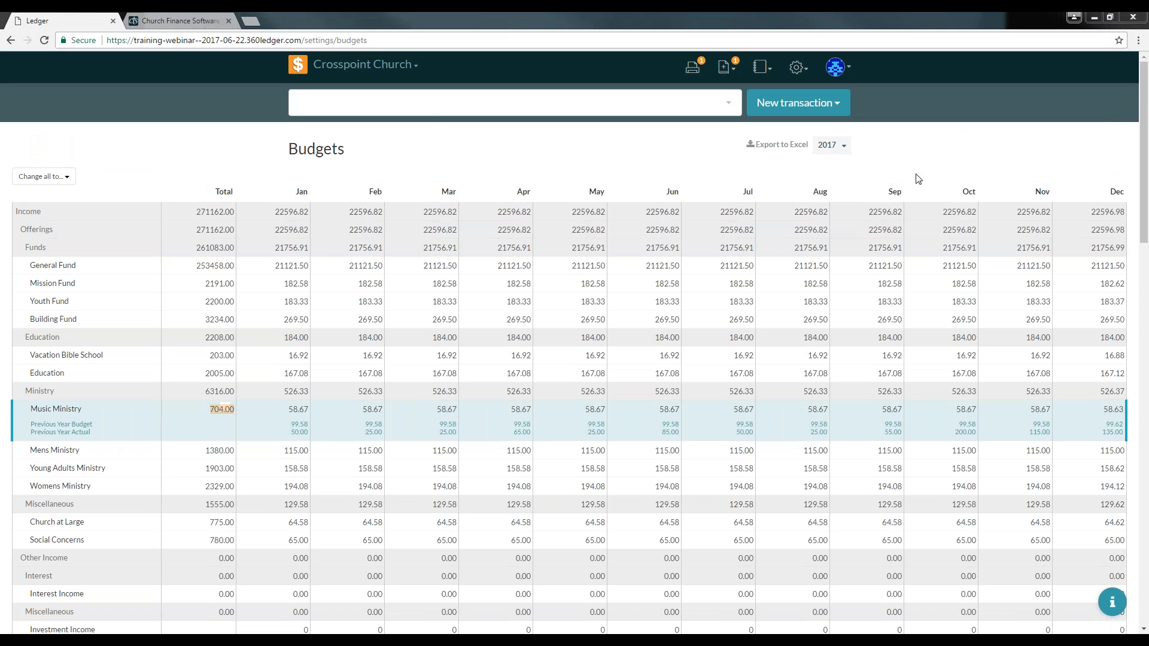
click(772, 151)
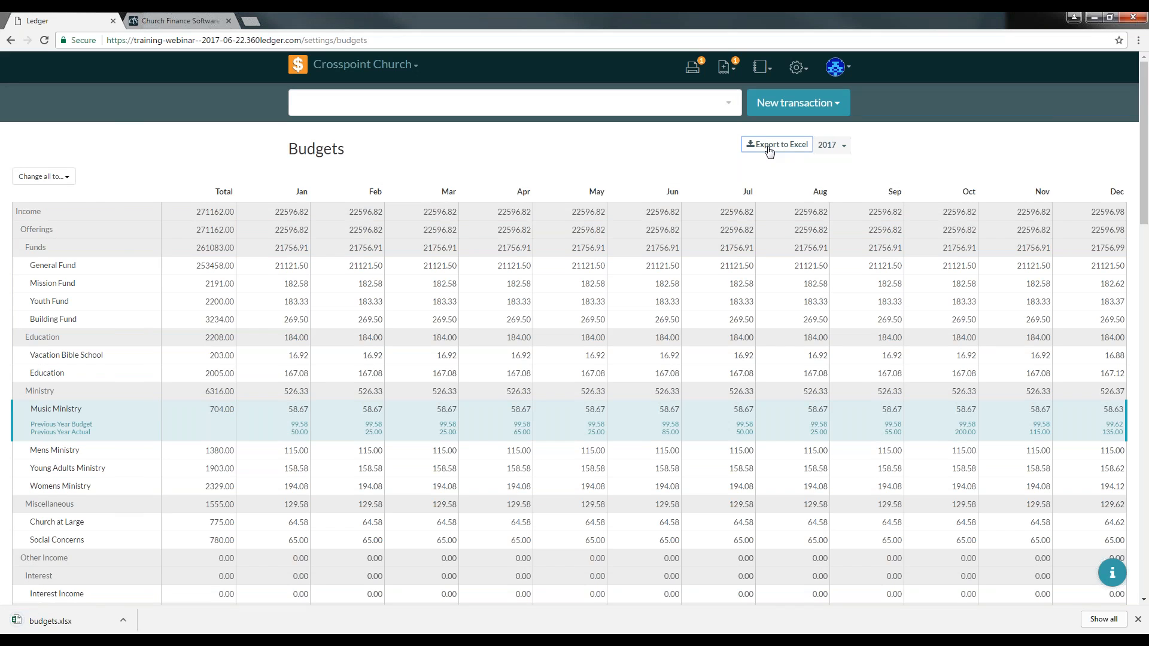
click(70, 623)
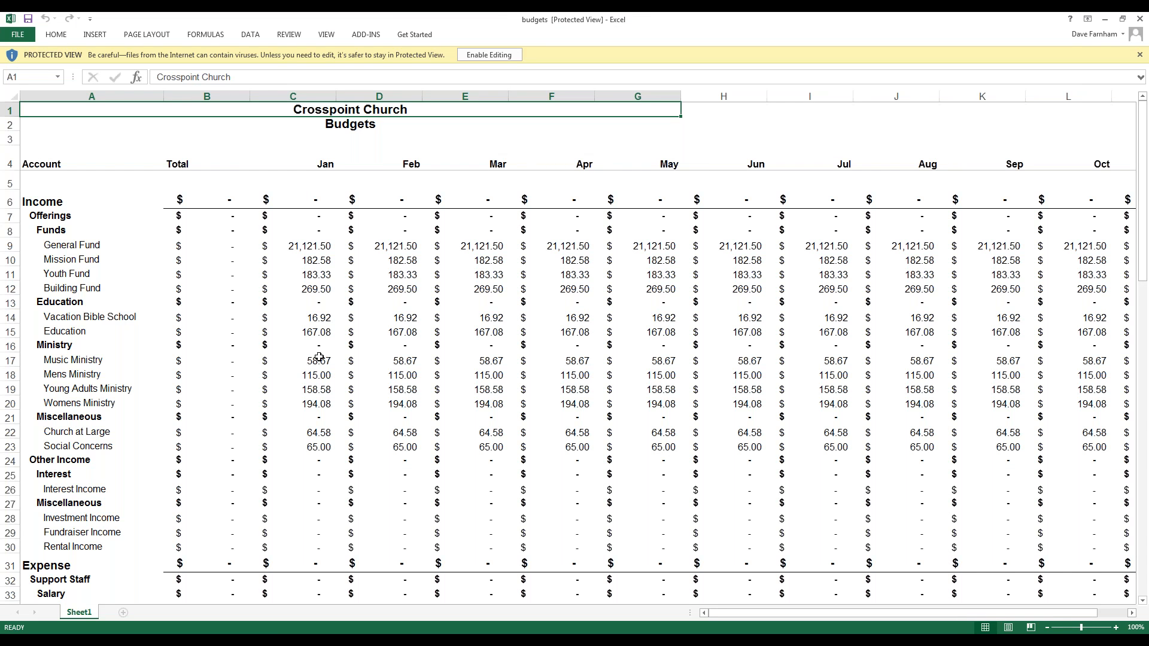
Step: Browse the exported budget spreadsheet and select the January Building expense amounts, Electric through Internet Access
scroll(319, 357, down, 3)
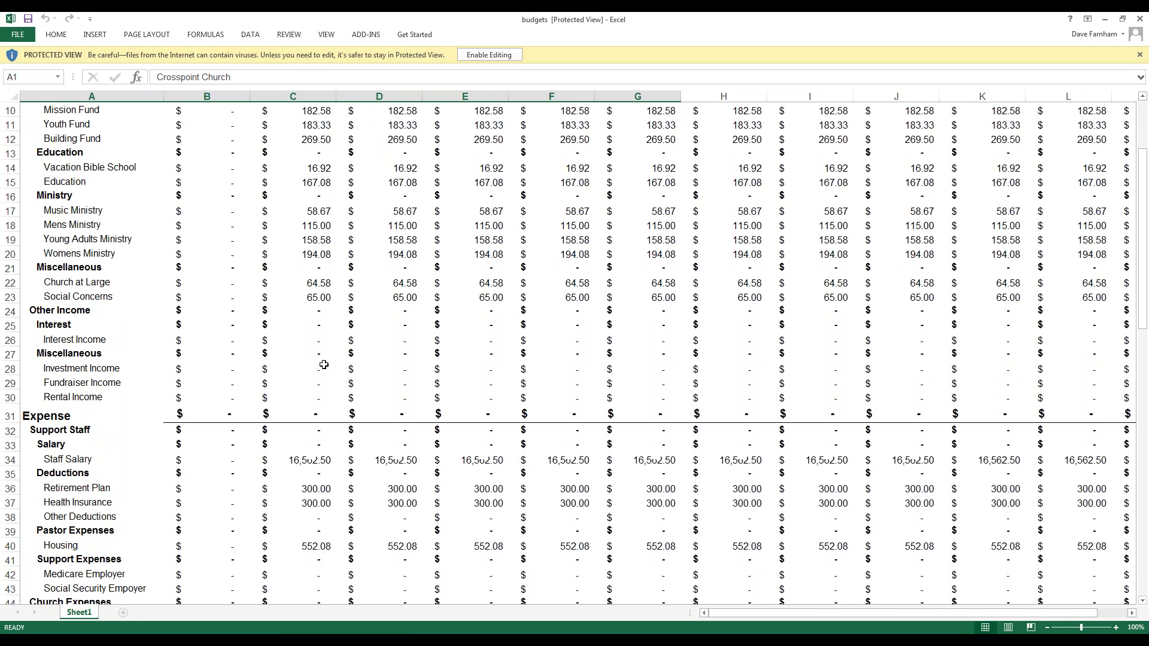
scroll(324, 365, down, 4)
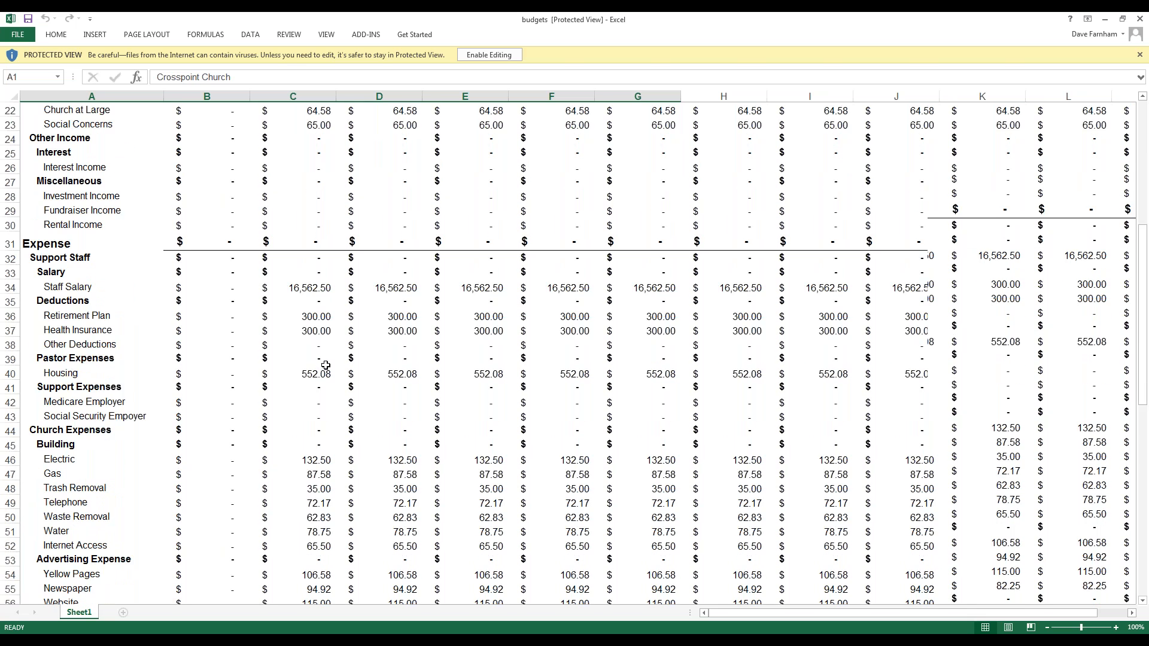
scroll(326, 365, down, 2)
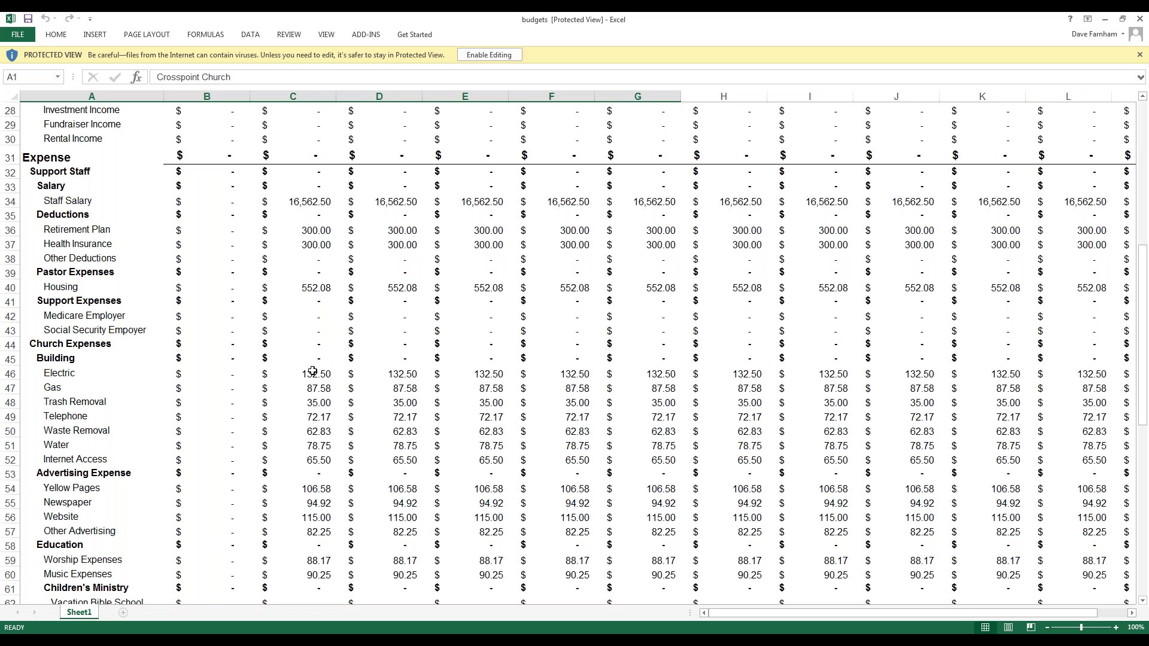
scroll(316, 386, up, 9)
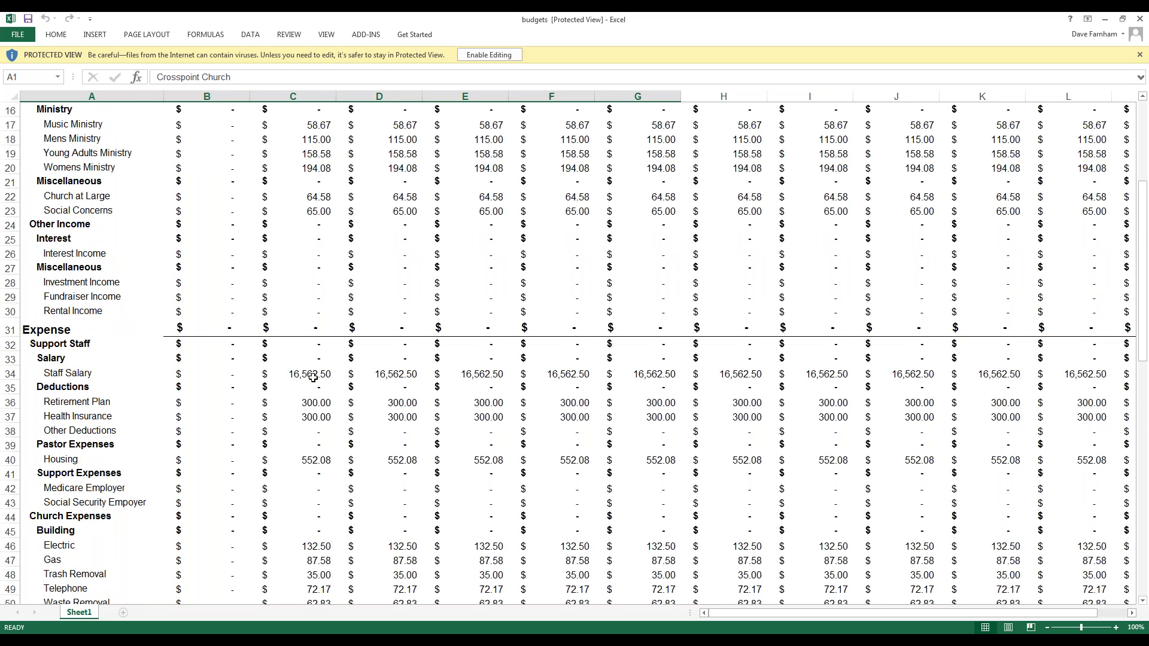
scroll(311, 374, down, 5)
scroll(311, 374, down, 4)
drag(311, 374, 322, 465)
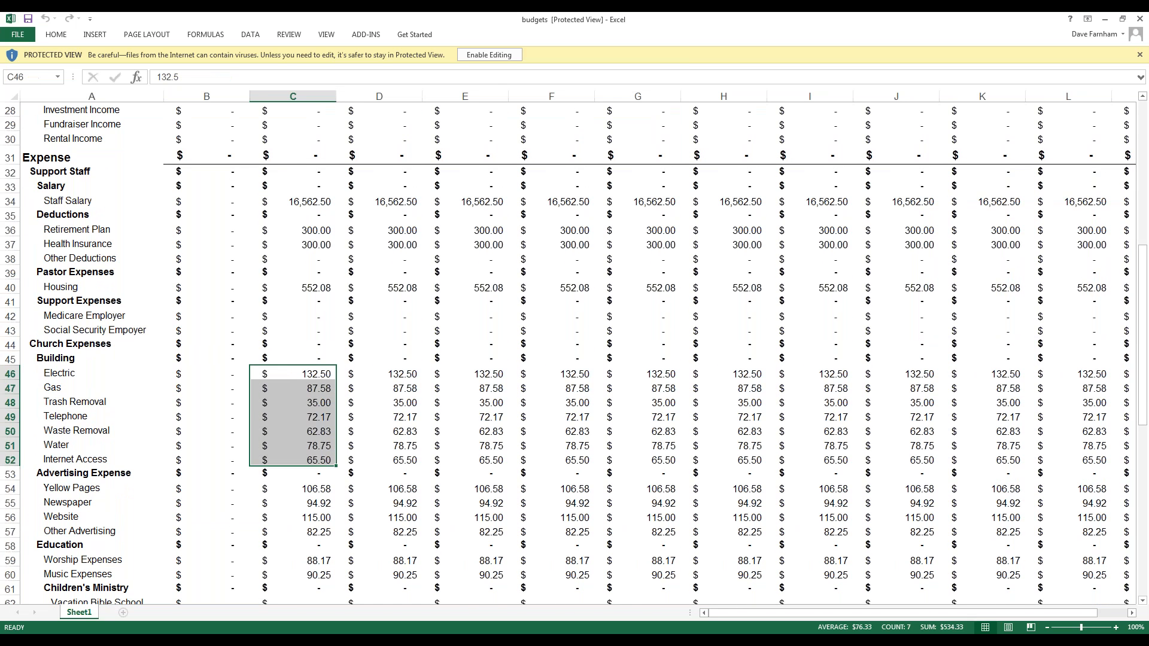
right_click(301, 401)
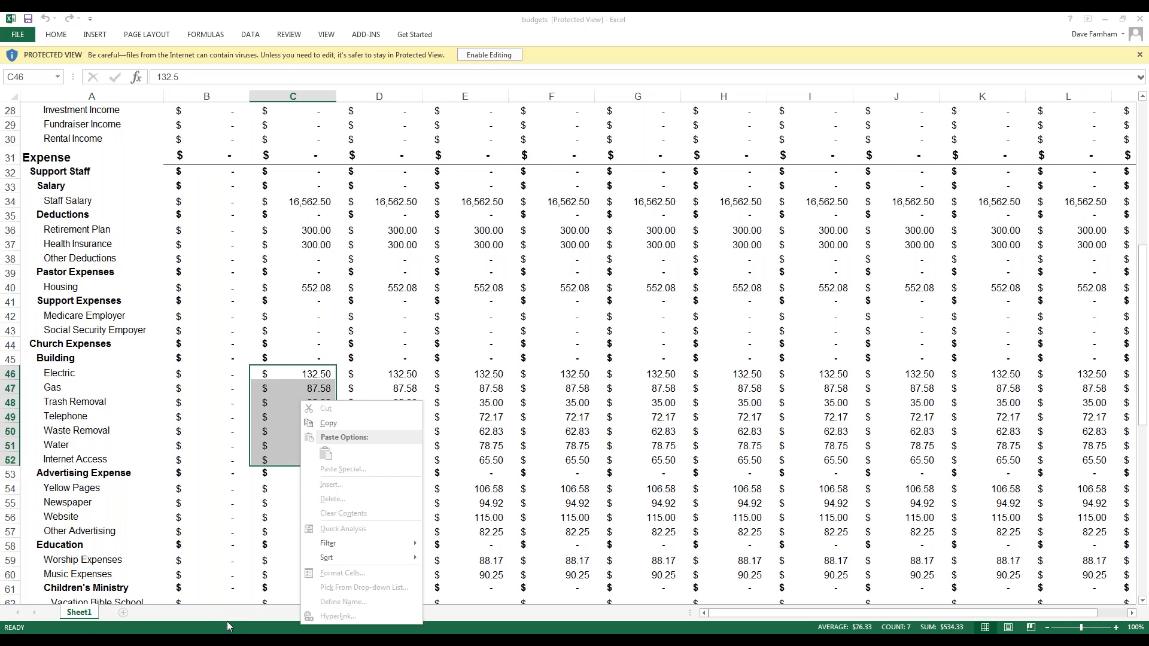
Step: Switch back to the browser and select the January Electric budget cell on the Budgets page
click(164, 640)
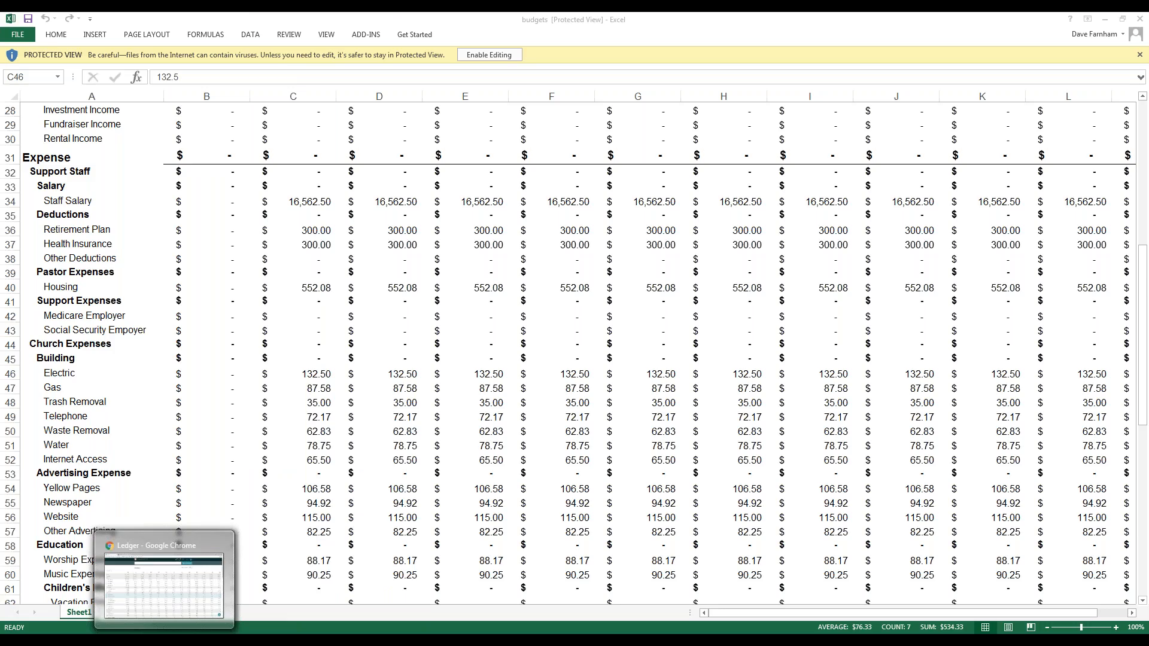
scroll(227, 464, down, 5)
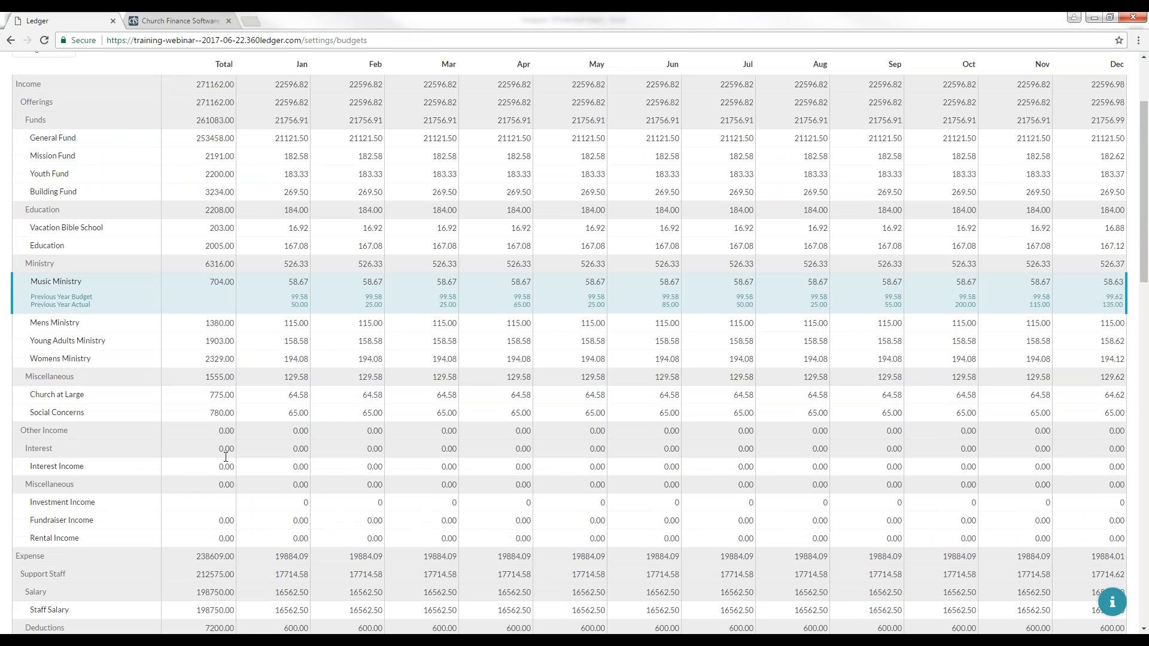
scroll(222, 438, down, 2)
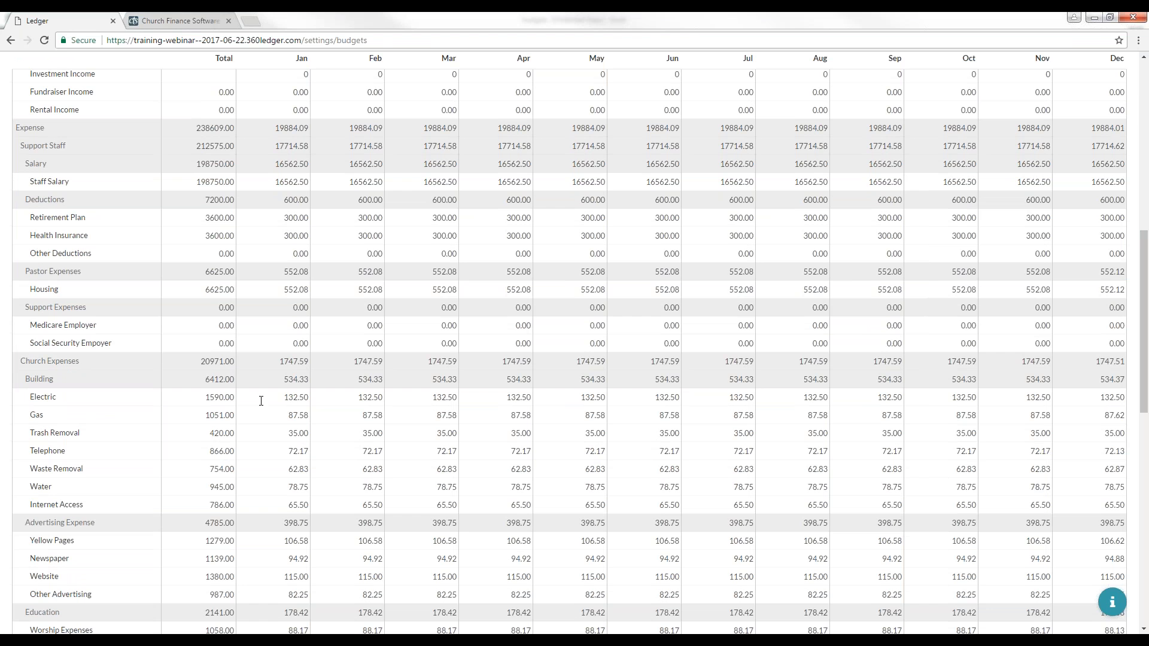
click(301, 400)
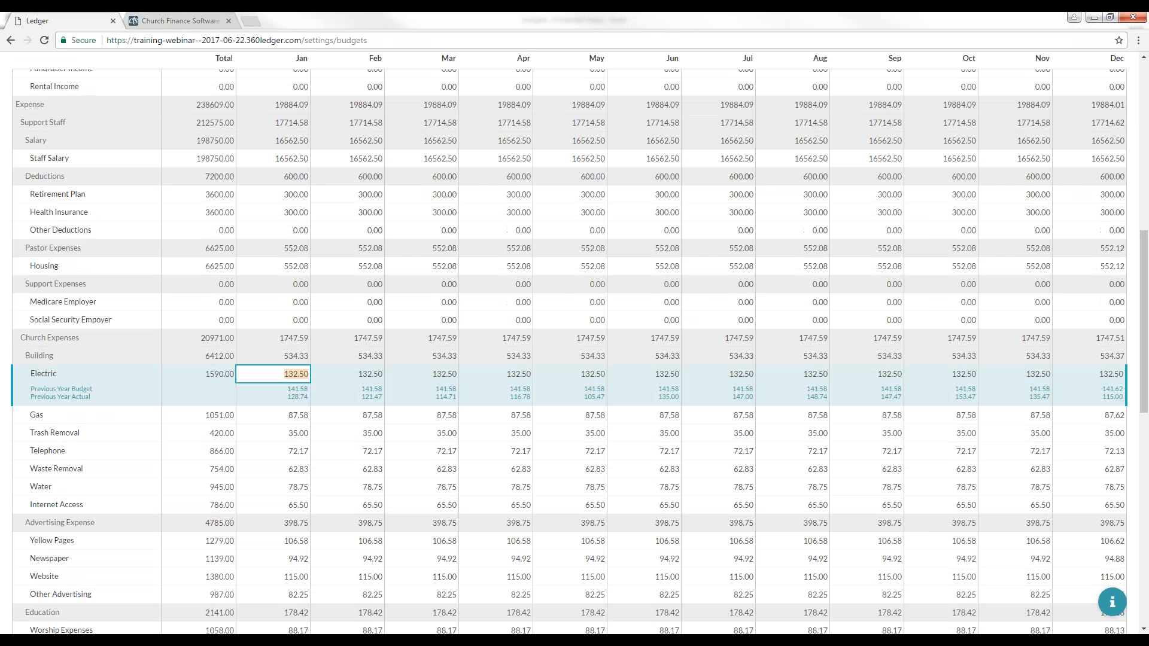
scroll(724, 89, up, 10)
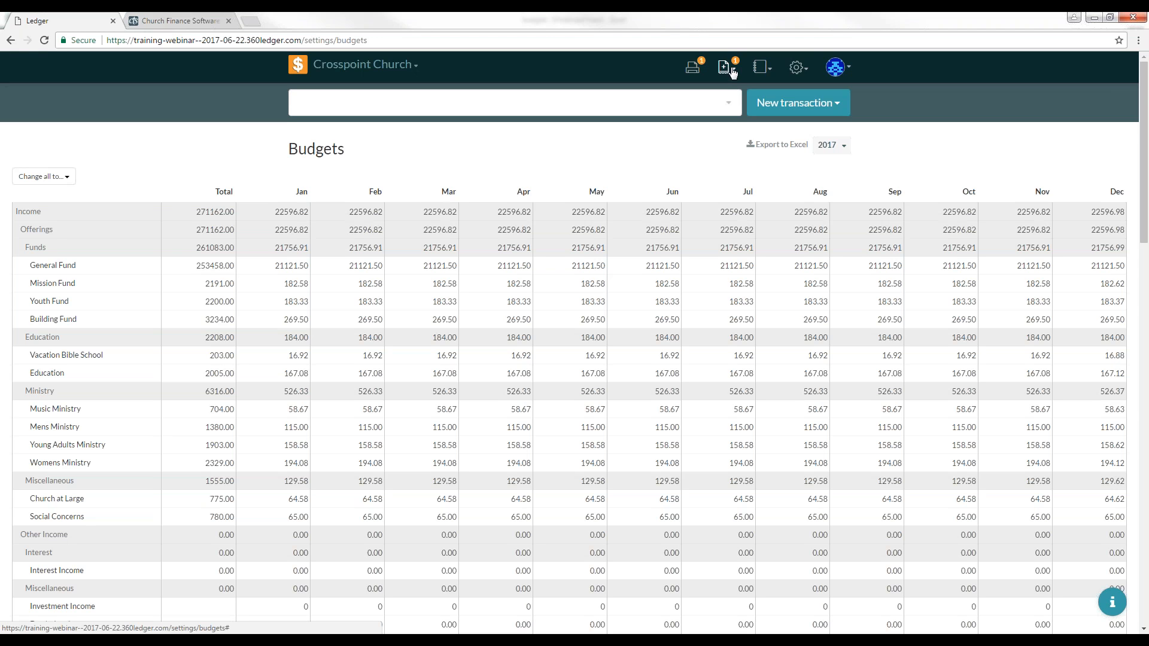
Step: Open the General Ledger report and group its transactions by payee
click(763, 71)
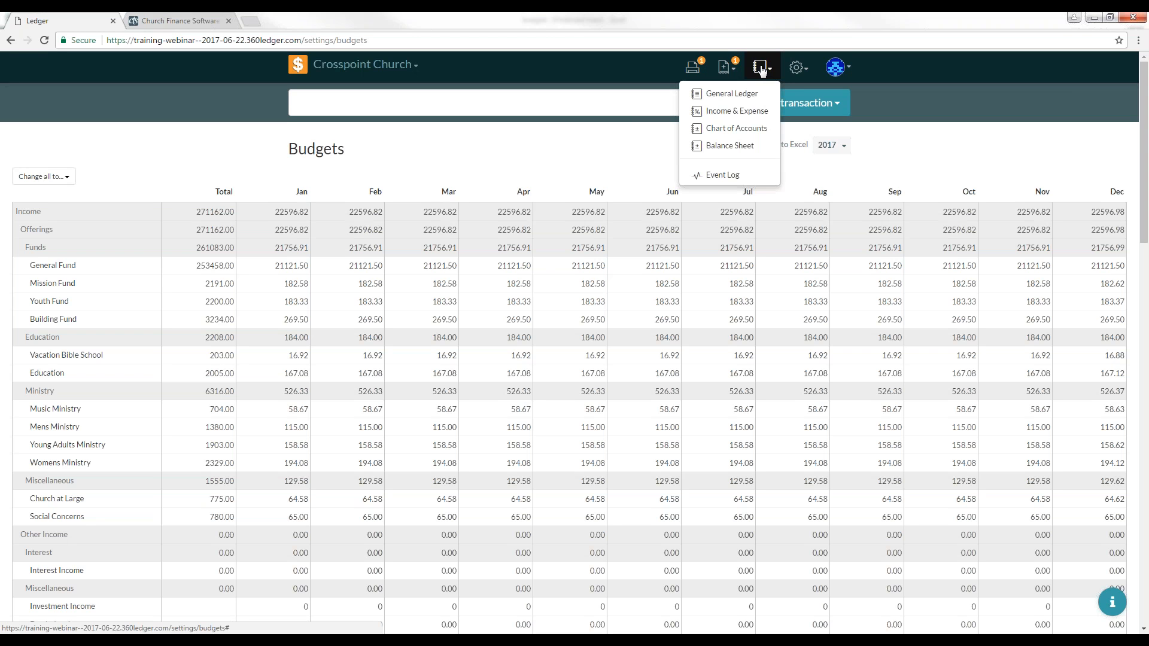
click(735, 95)
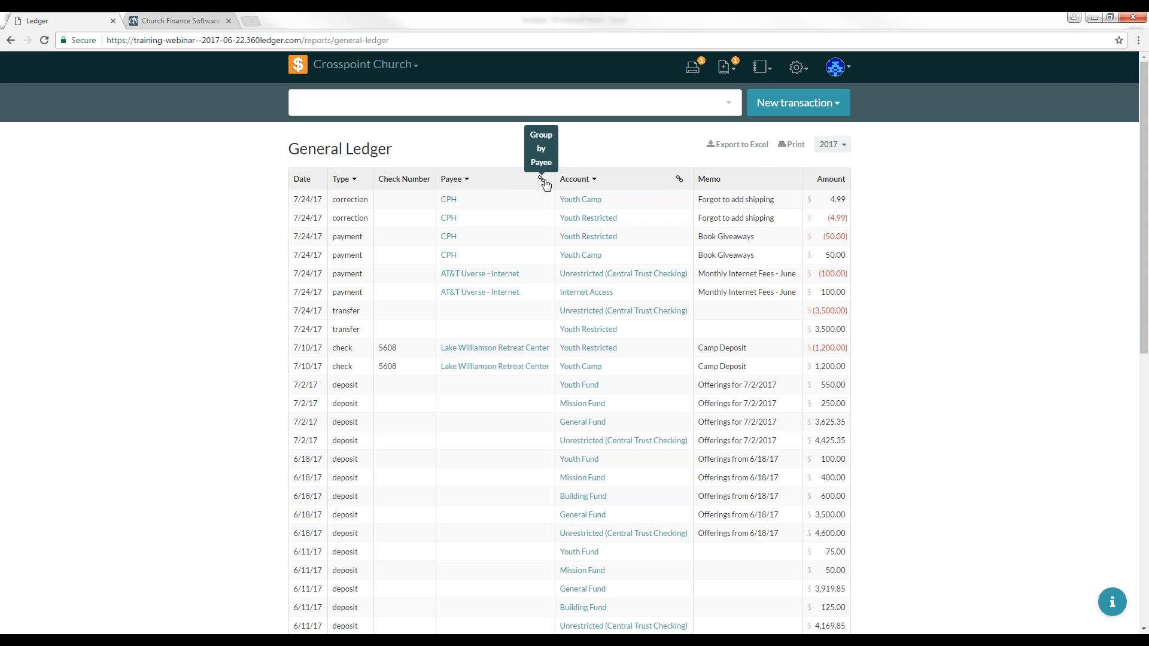
click(467, 181)
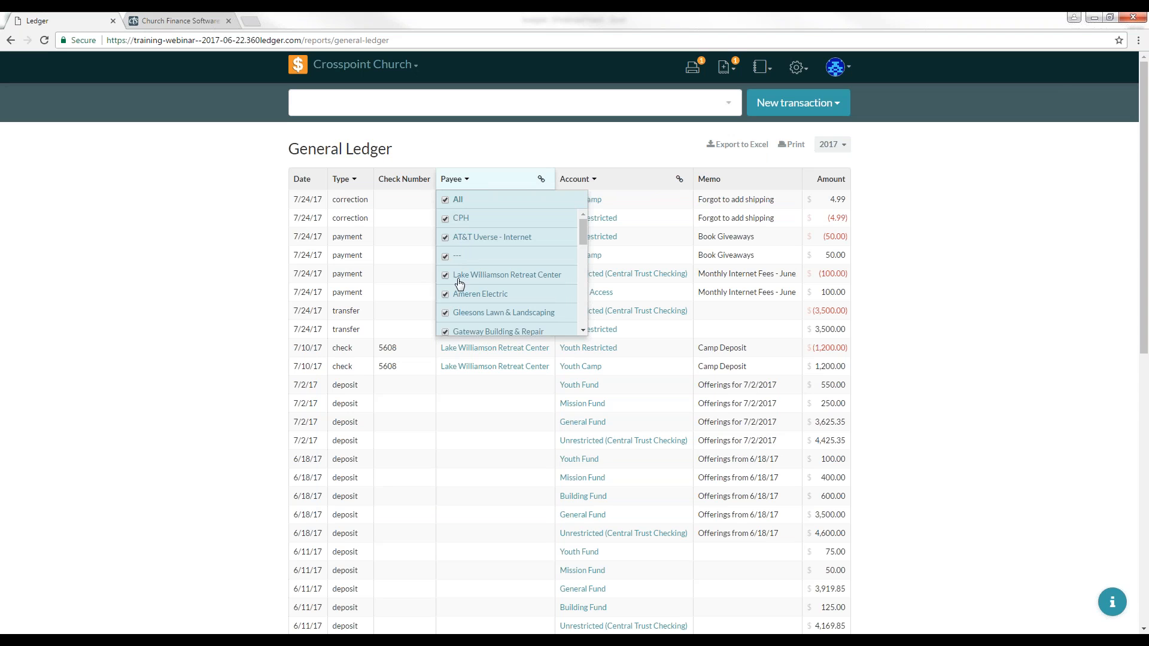
click(468, 181)
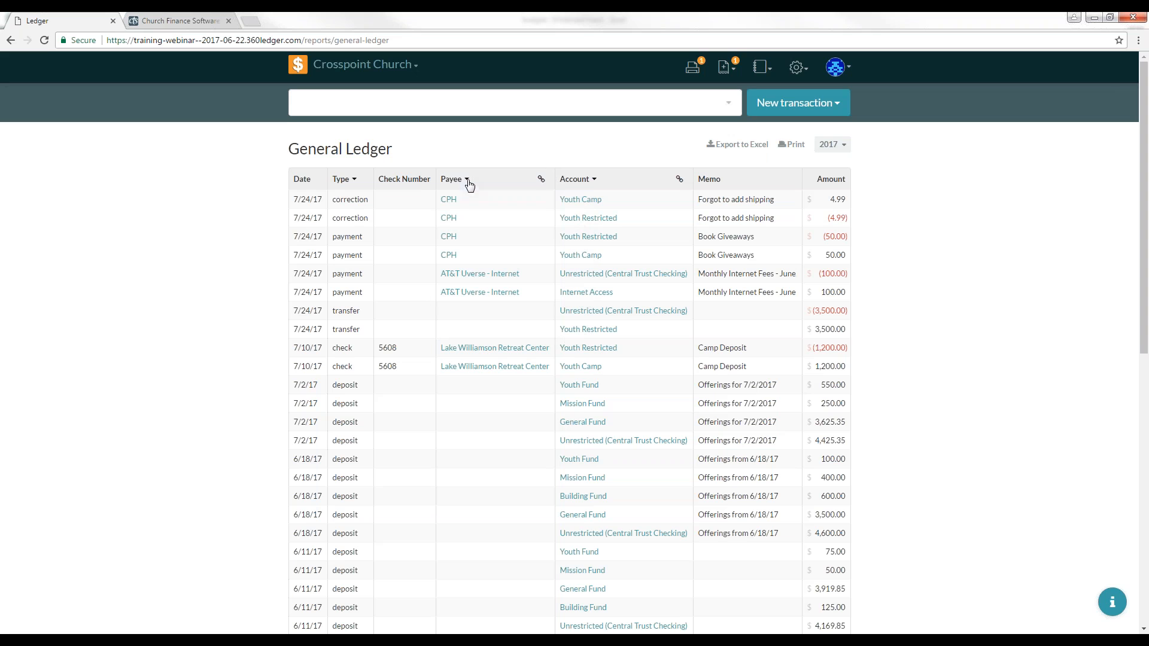
click(542, 180)
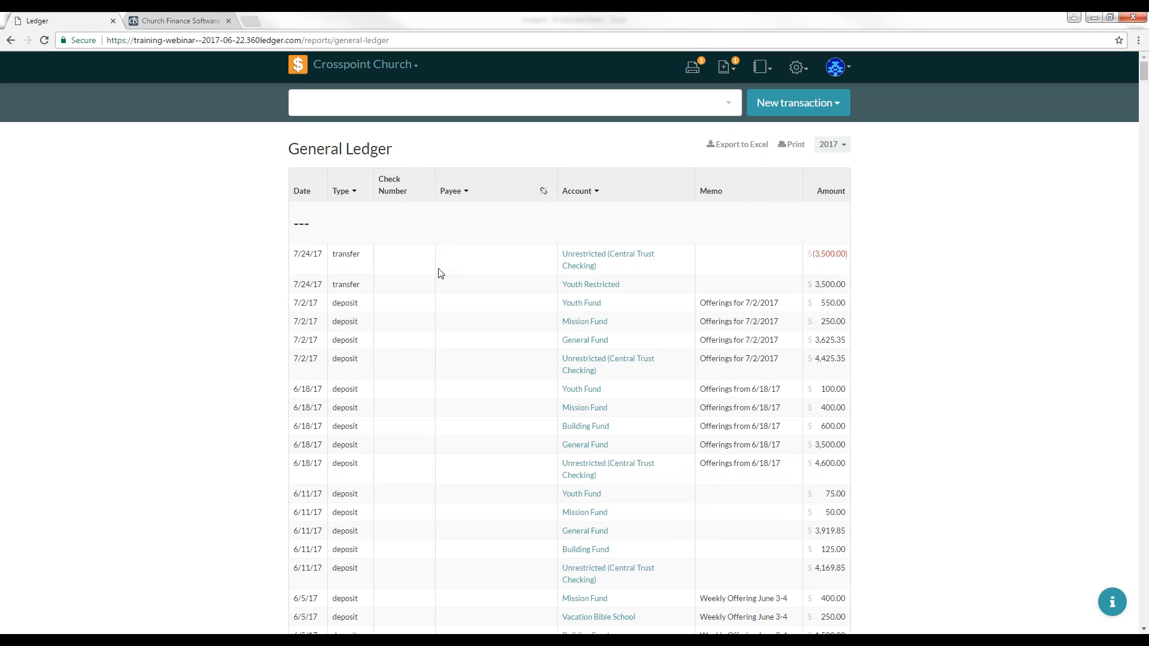
scroll(478, 255, down, 20)
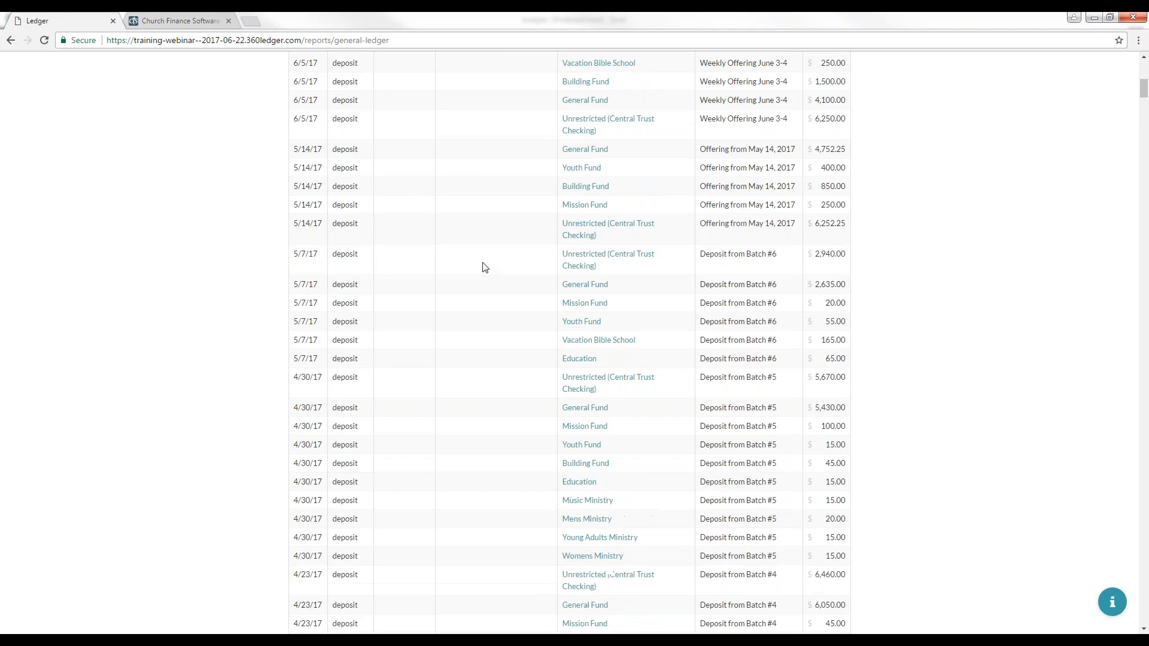
Step: Scroll through the General Ledger grouped by payee to review each payee's transactions, then return to the top
scroll(479, 262, down, 20)
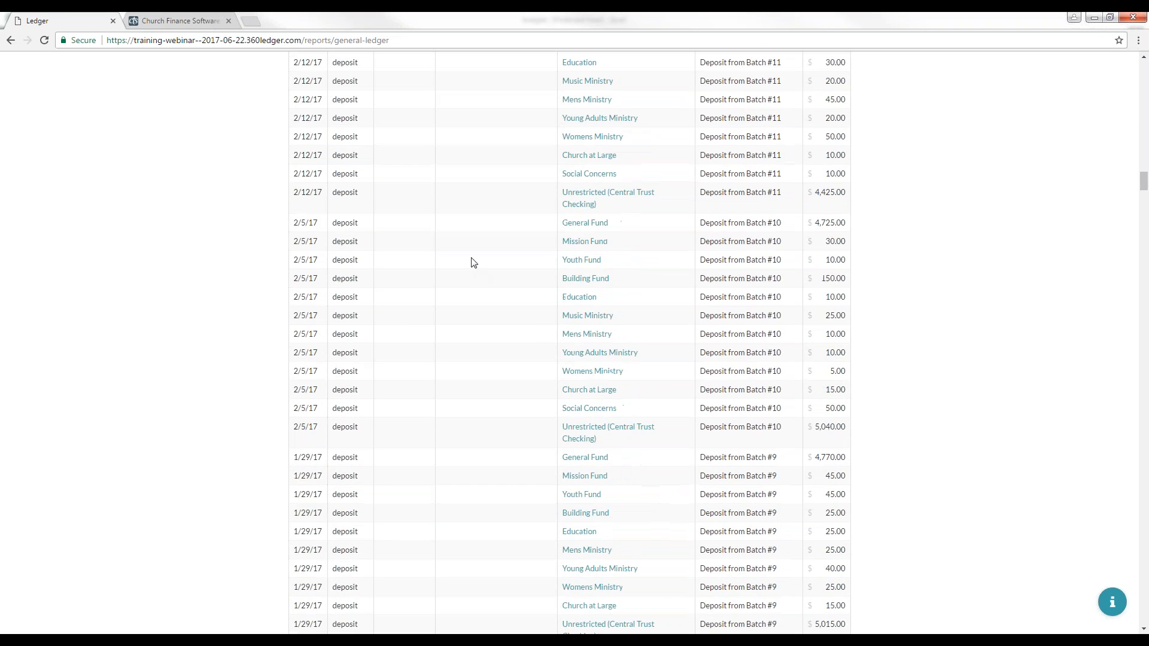
scroll(470, 258, down, 6)
scroll(473, 249, up, 3)
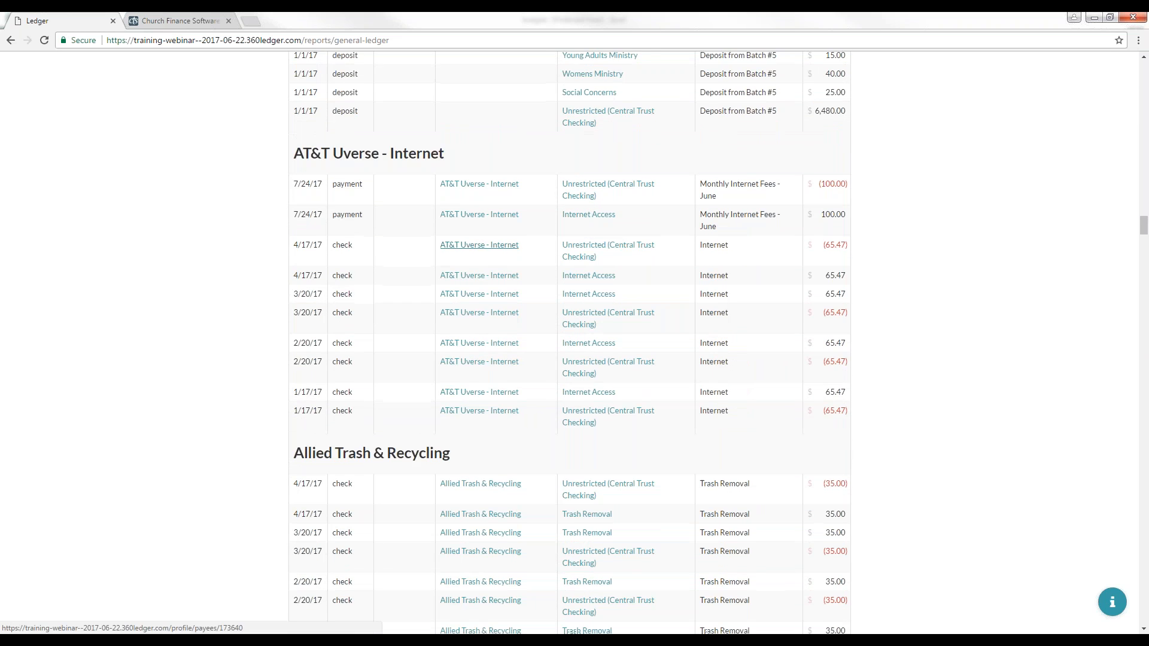
scroll(472, 249, down, 1)
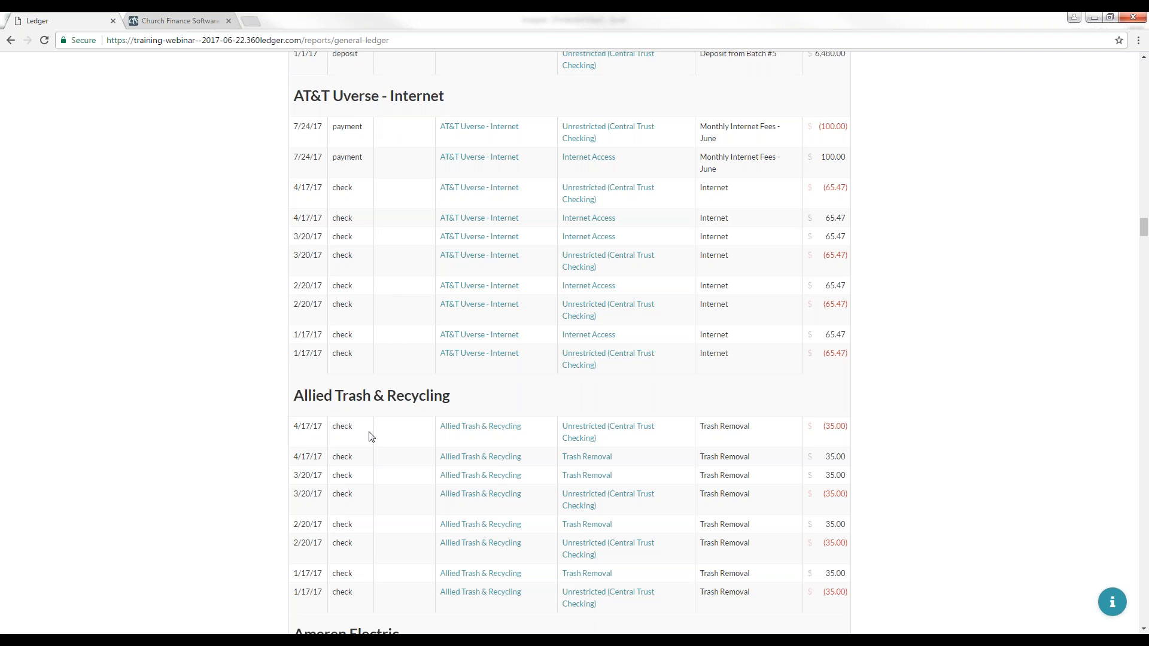
scroll(463, 407, down, 3)
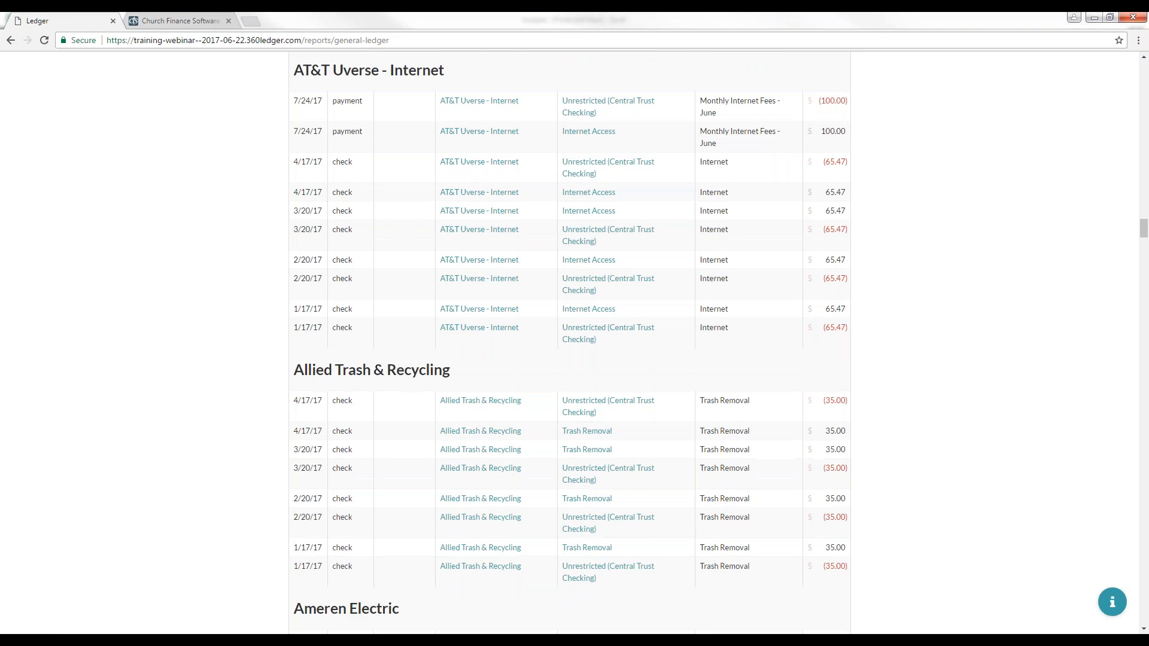
scroll(459, 411, down, 5)
scroll(599, 323, up, 1)
click(1144, 64)
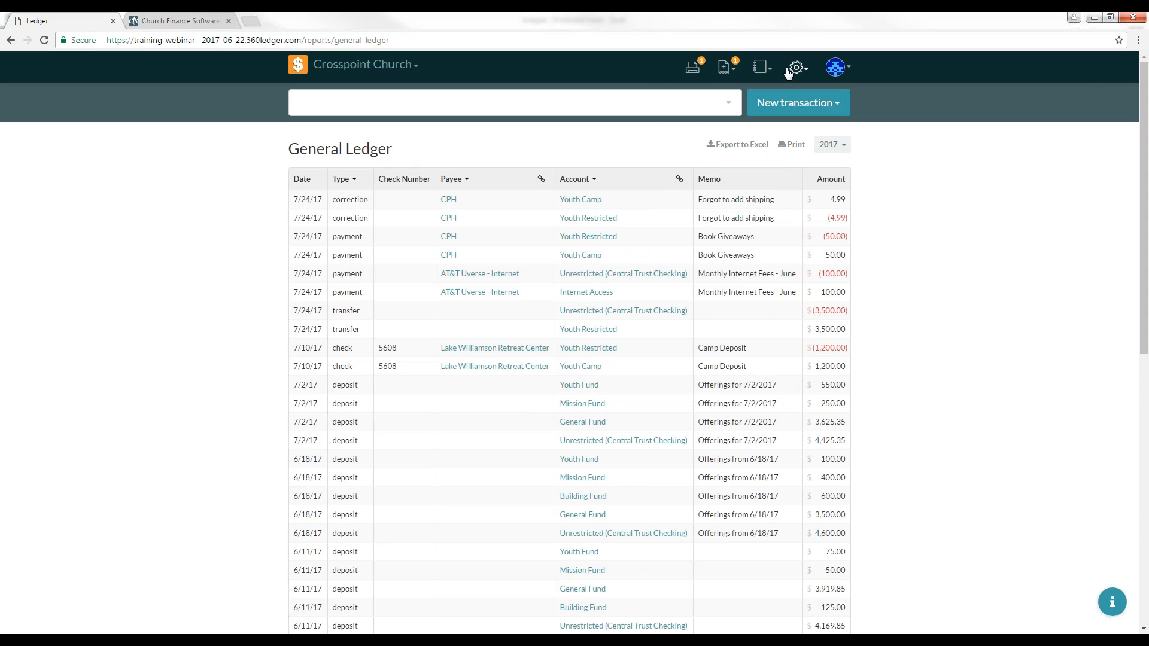
Step: Open the Income & Expense report and scroll through its 2017 budget versus actual figures
click(761, 66)
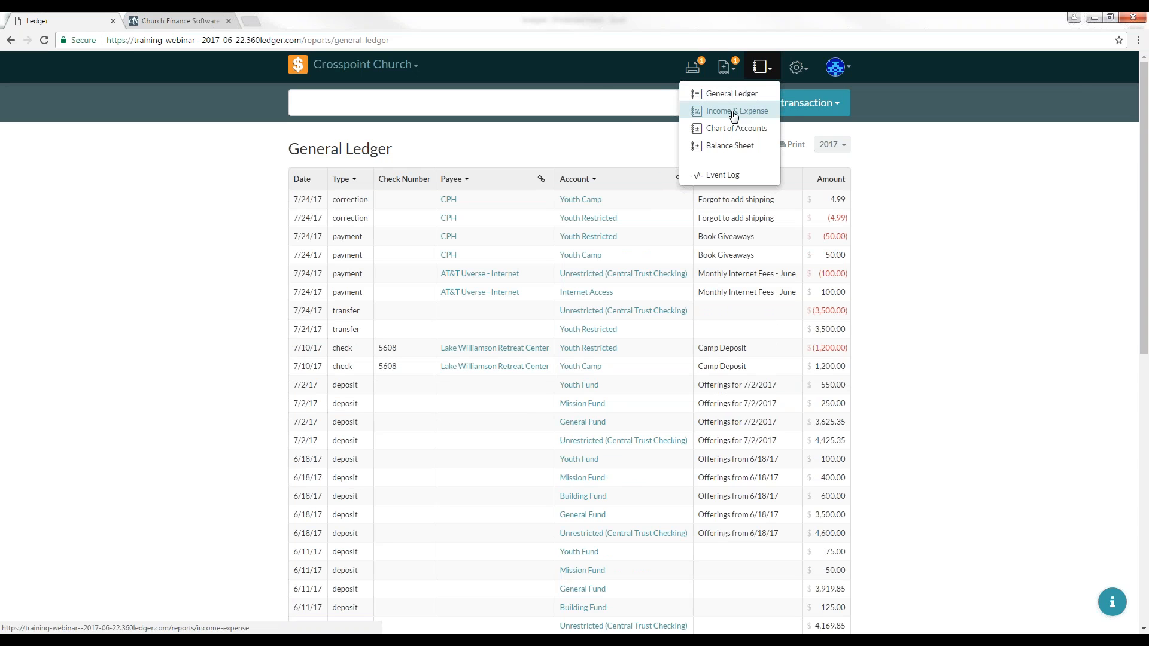
click(733, 113)
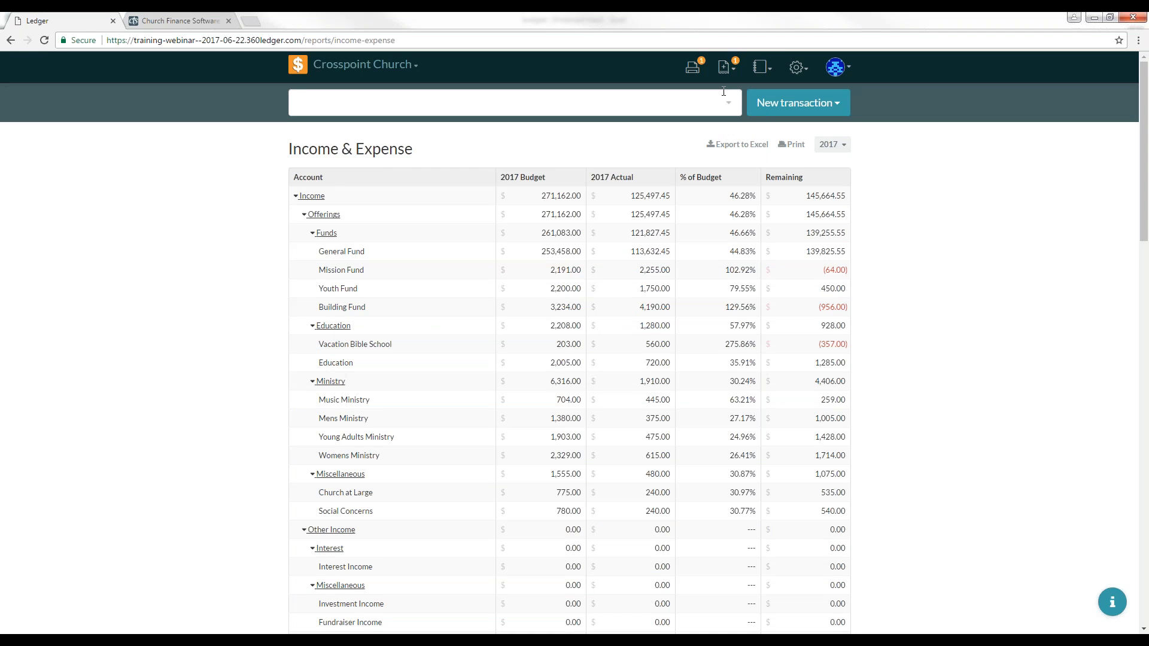
scroll(268, 274, down, 1)
scroll(267, 271, down, 1)
scroll(267, 269, up, 1)
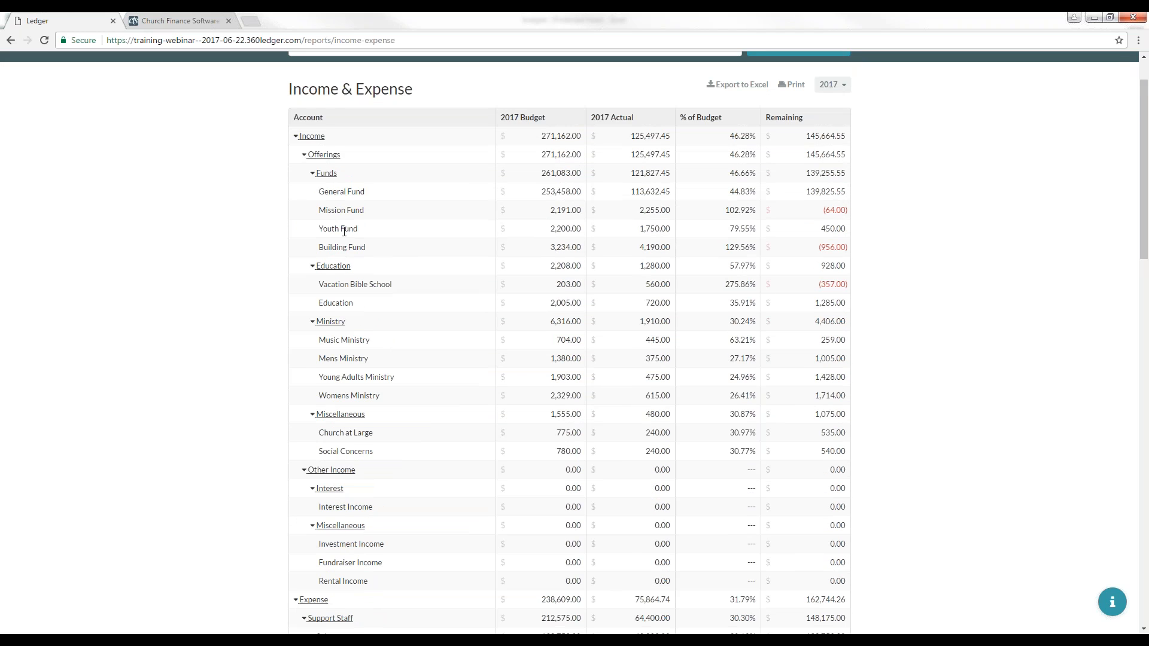
scroll(344, 245, down, 5)
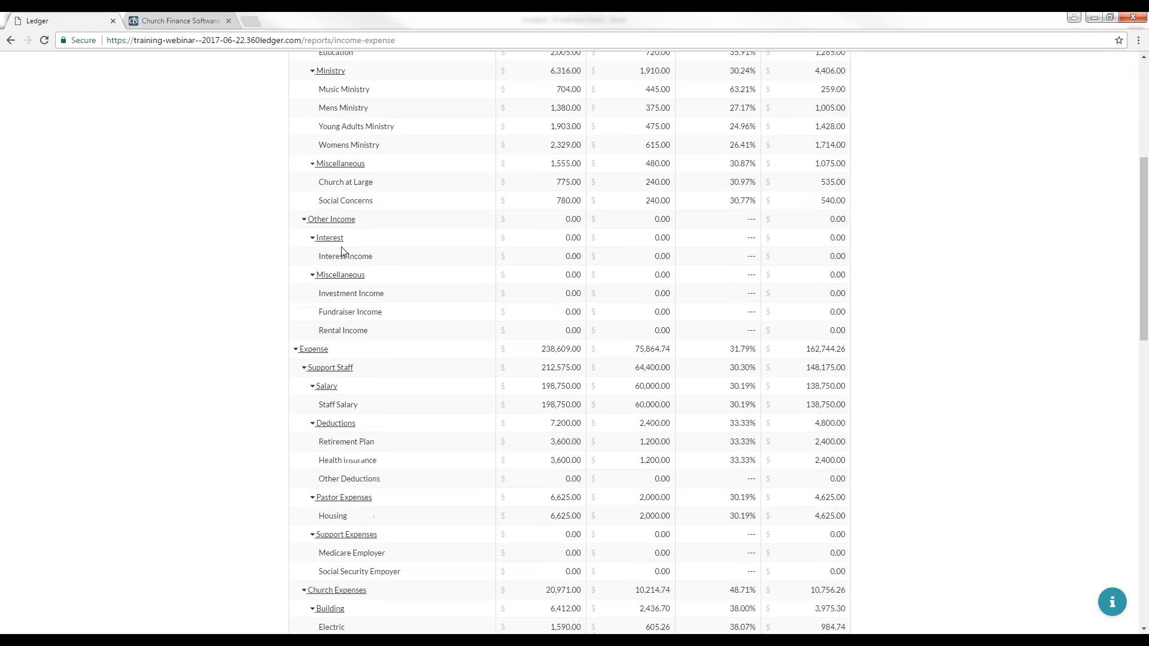
scroll(568, 344, down, 5)
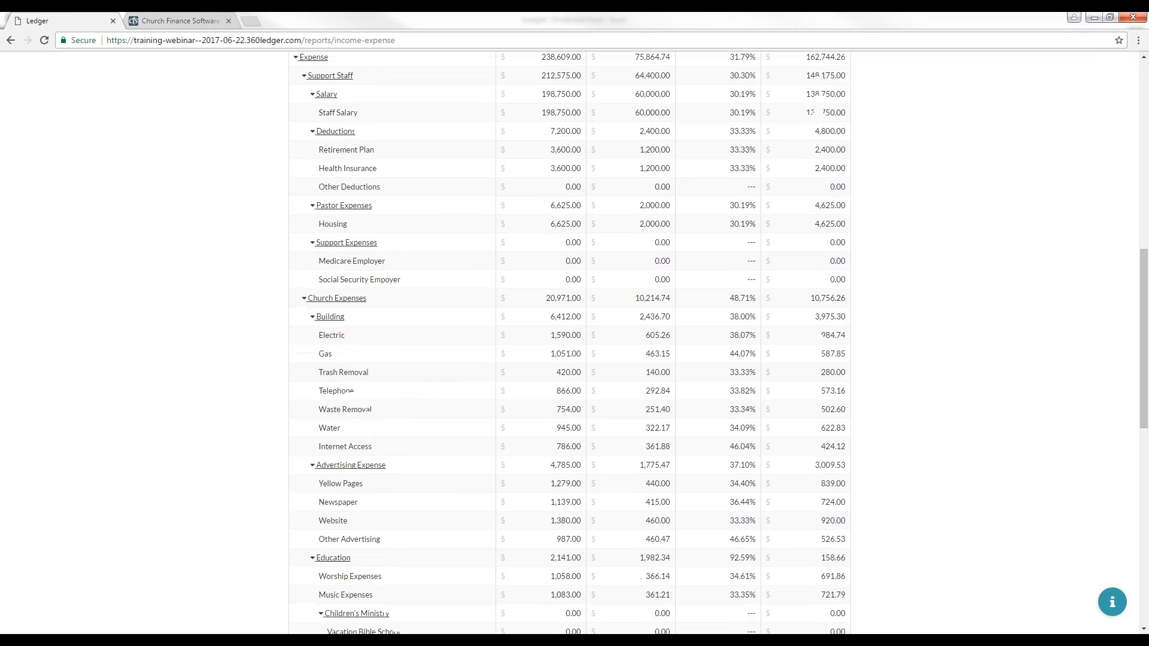
scroll(291, 245, up, 4)
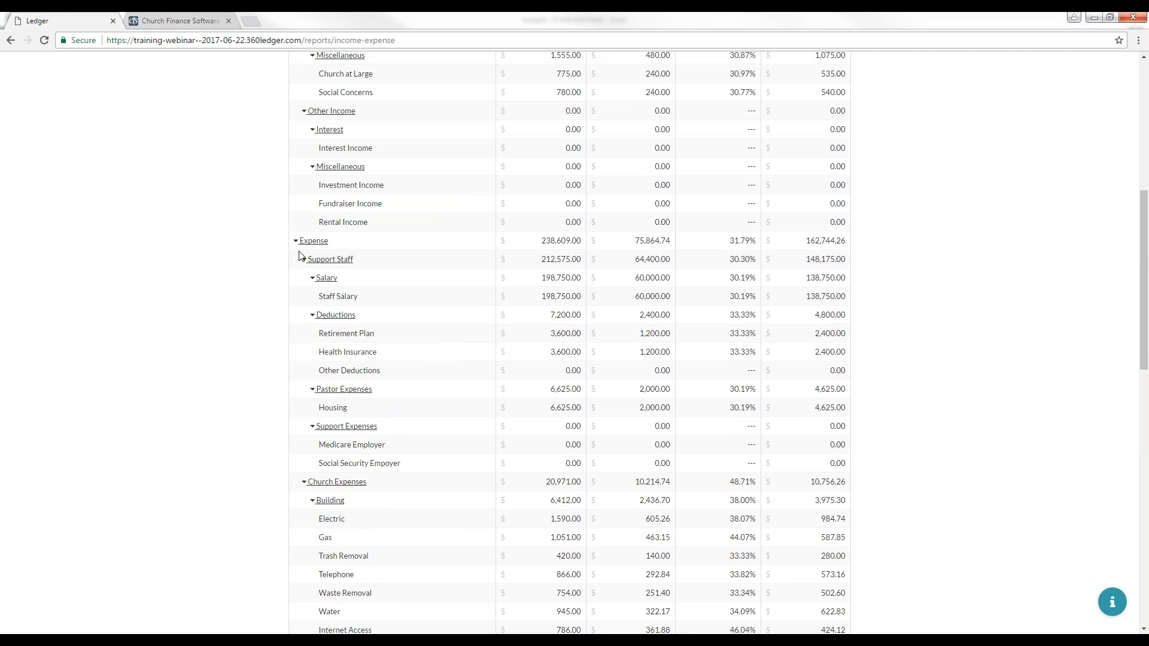
Step: Collapse the Income & Expense account groups, including Support Staff, Church Expenses, Expense and Income, down to top-level totals
click(313, 315)
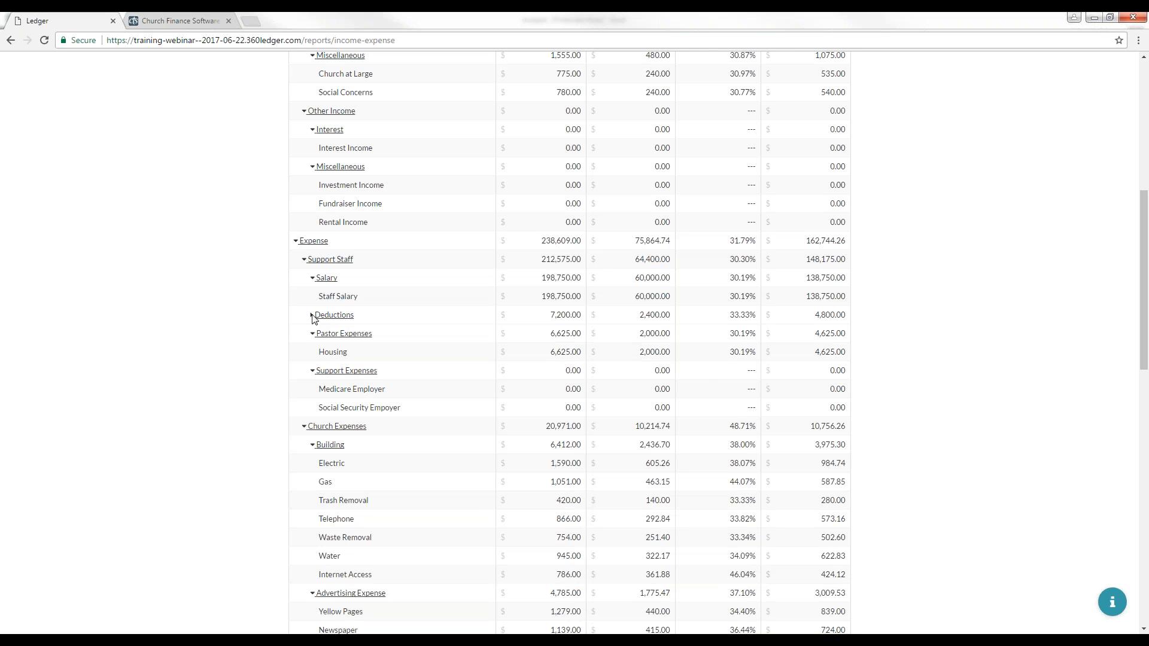
click(312, 316)
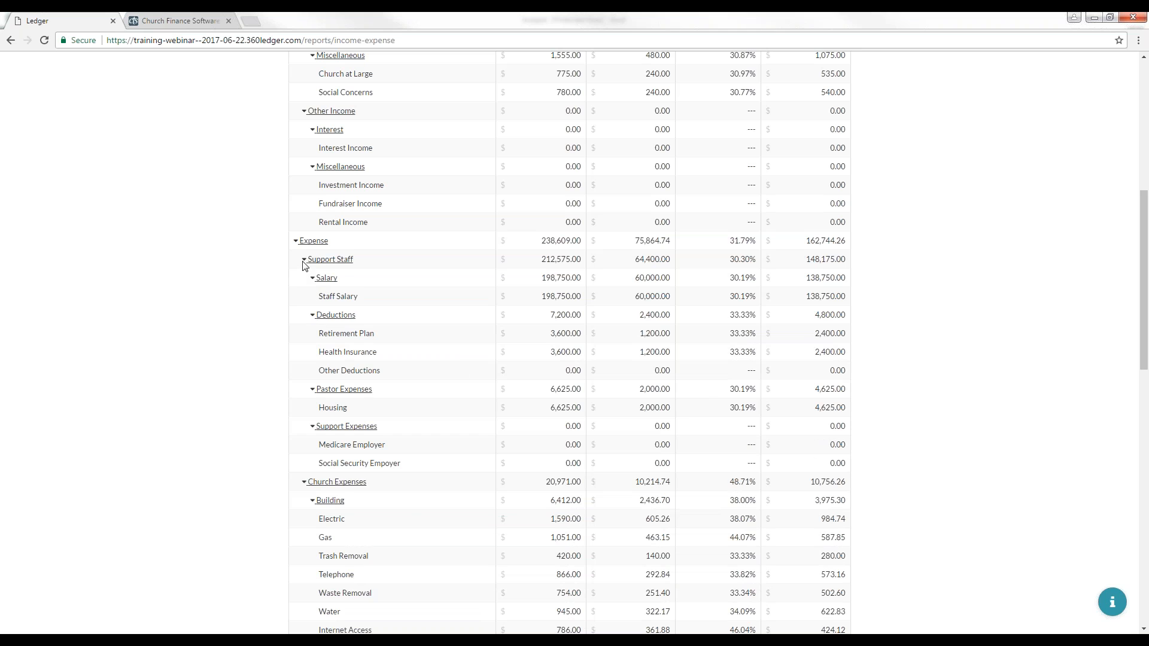
click(304, 260)
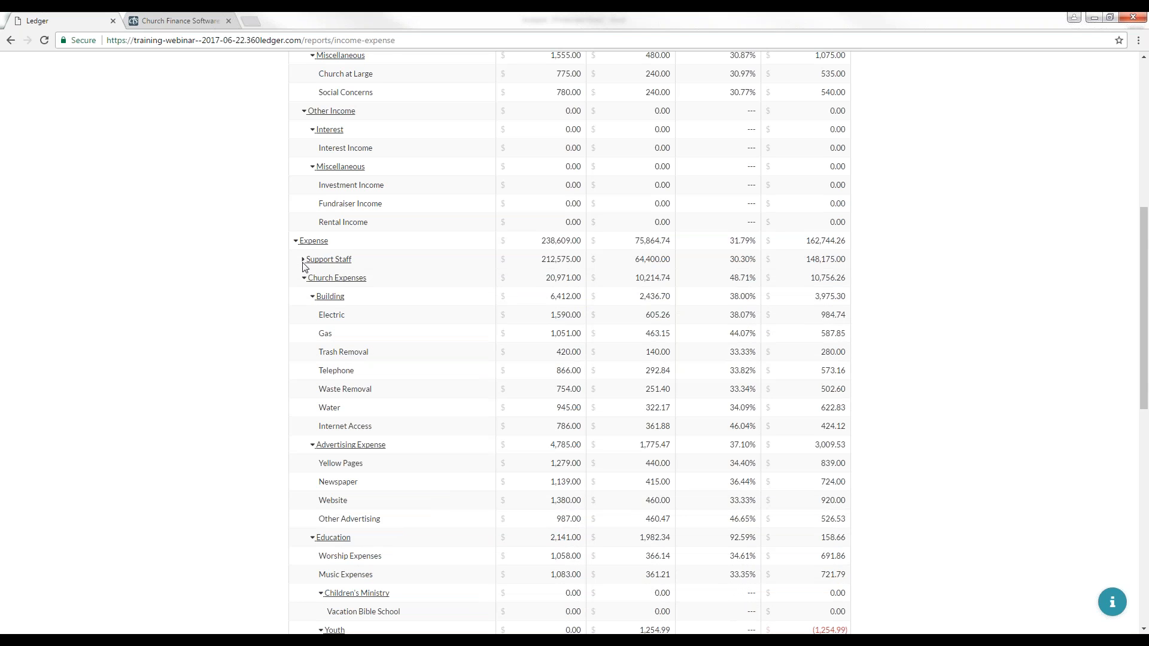
click(304, 278)
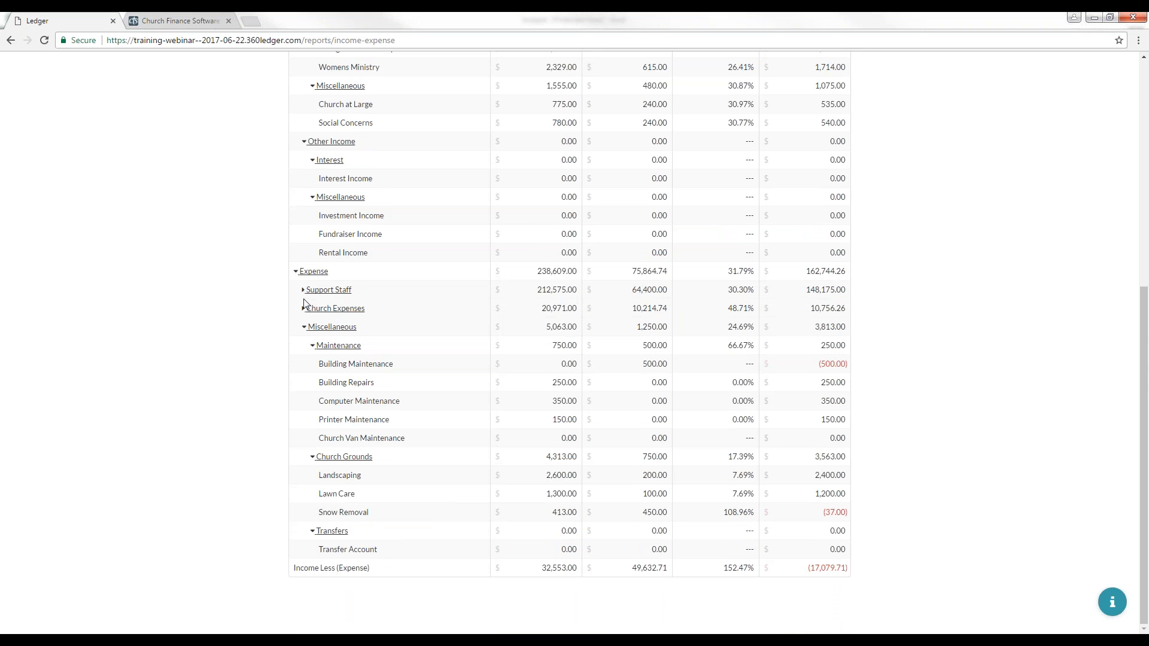
click(296, 273)
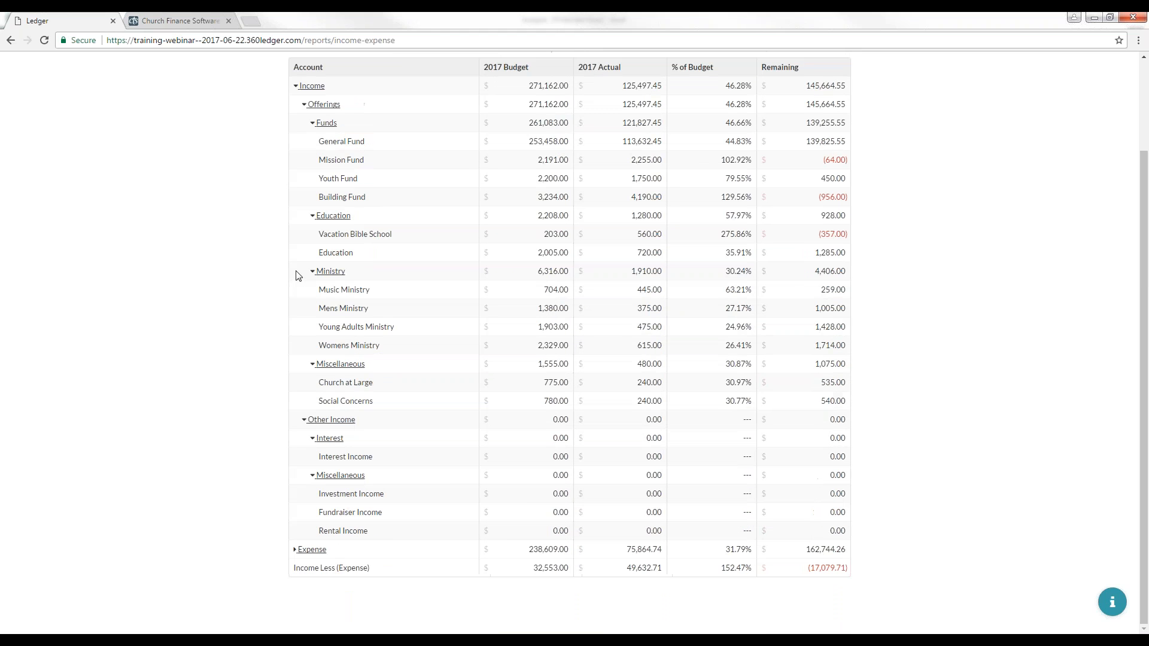
scroll(304, 239, up, 2)
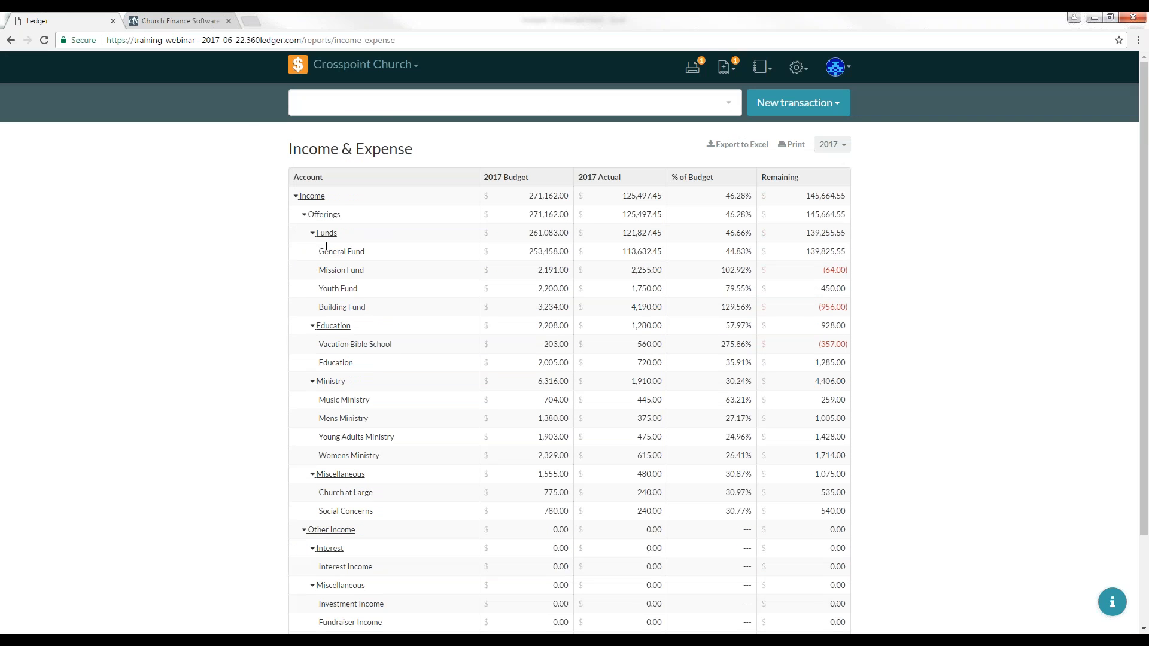
scroll(318, 232, down, 2)
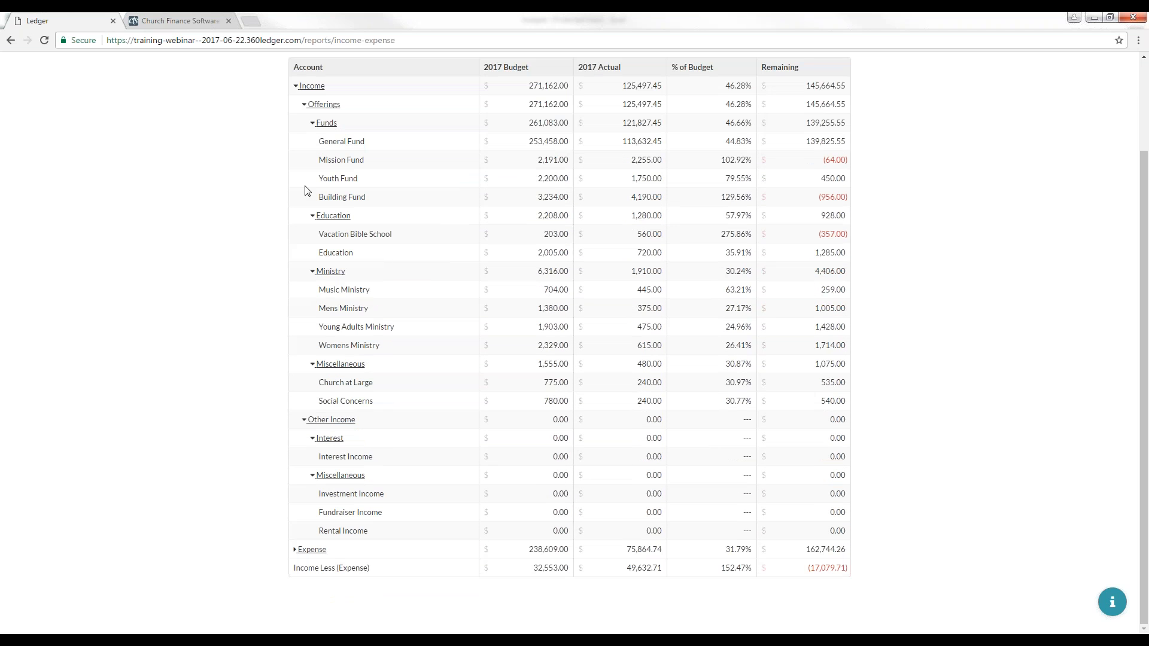
click(296, 85)
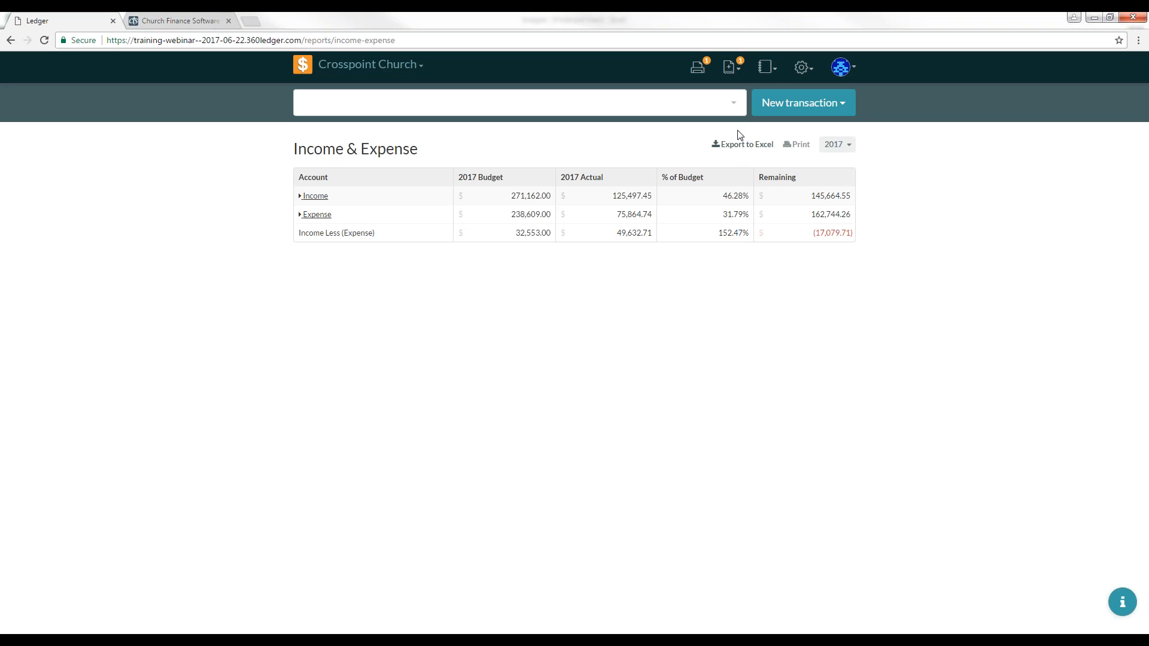
Step: Open the Chart of Accounts report and scroll through its account balances
click(768, 68)
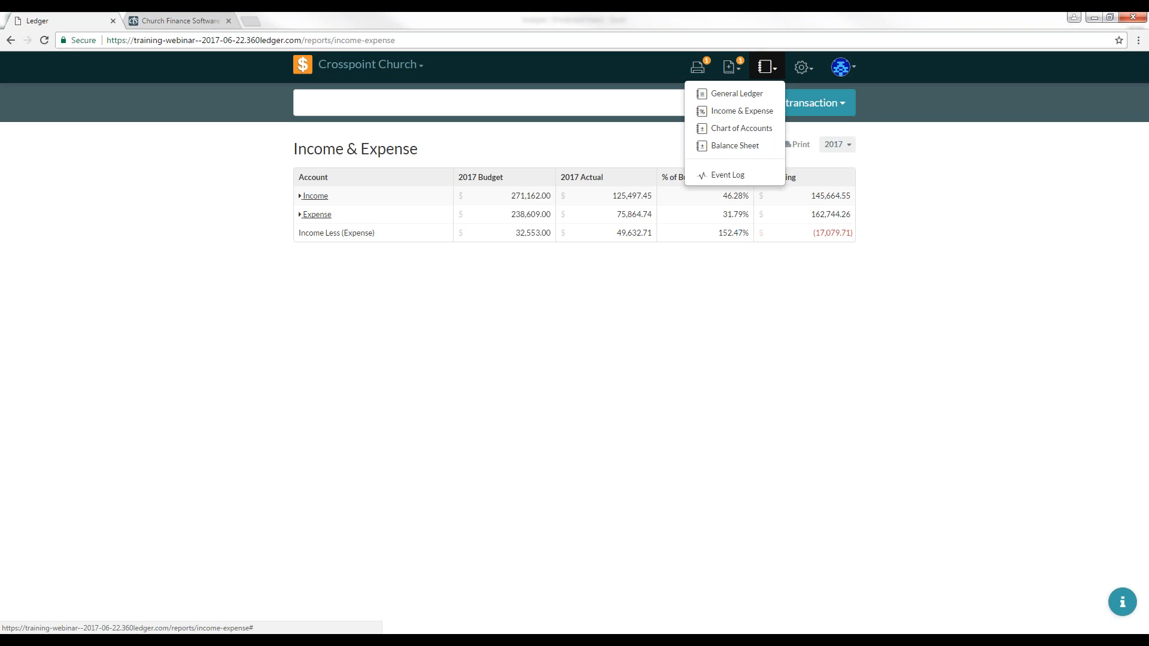
click(736, 129)
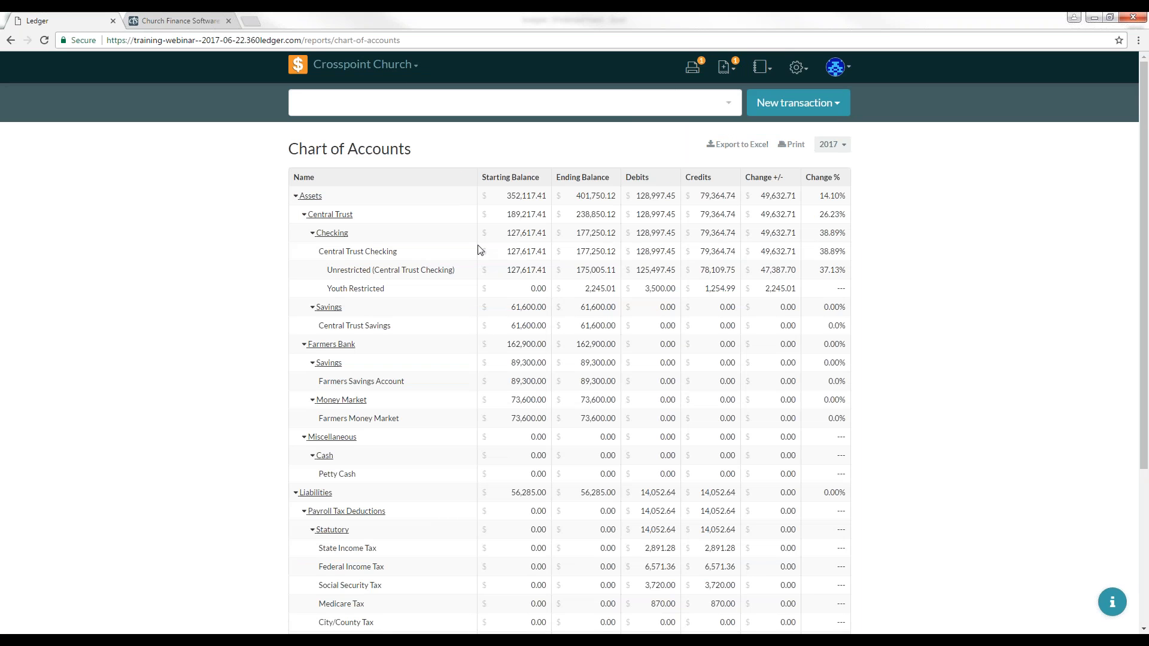
scroll(245, 242, down, 1)
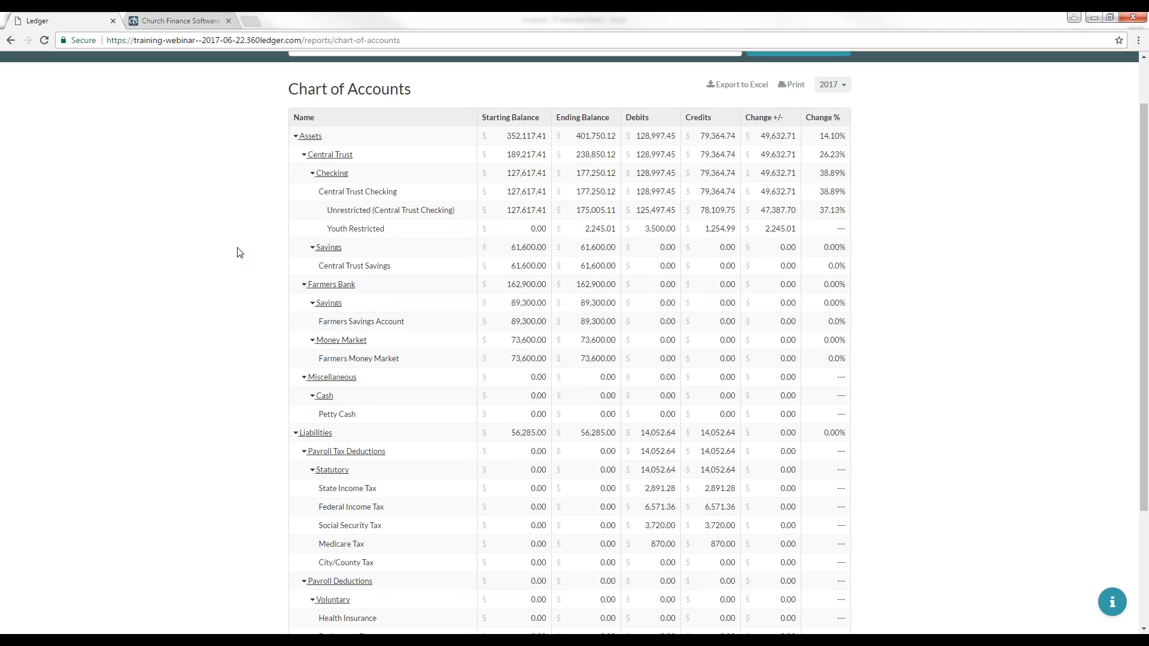
scroll(239, 252, down, 3)
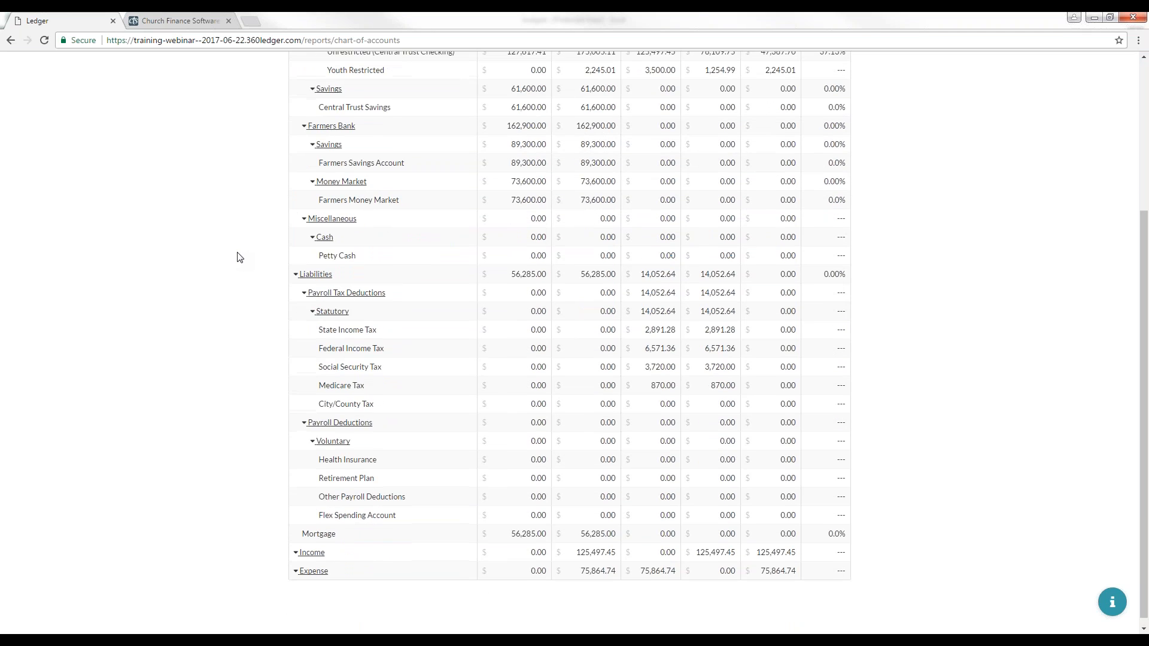
scroll(240, 257, up, 4)
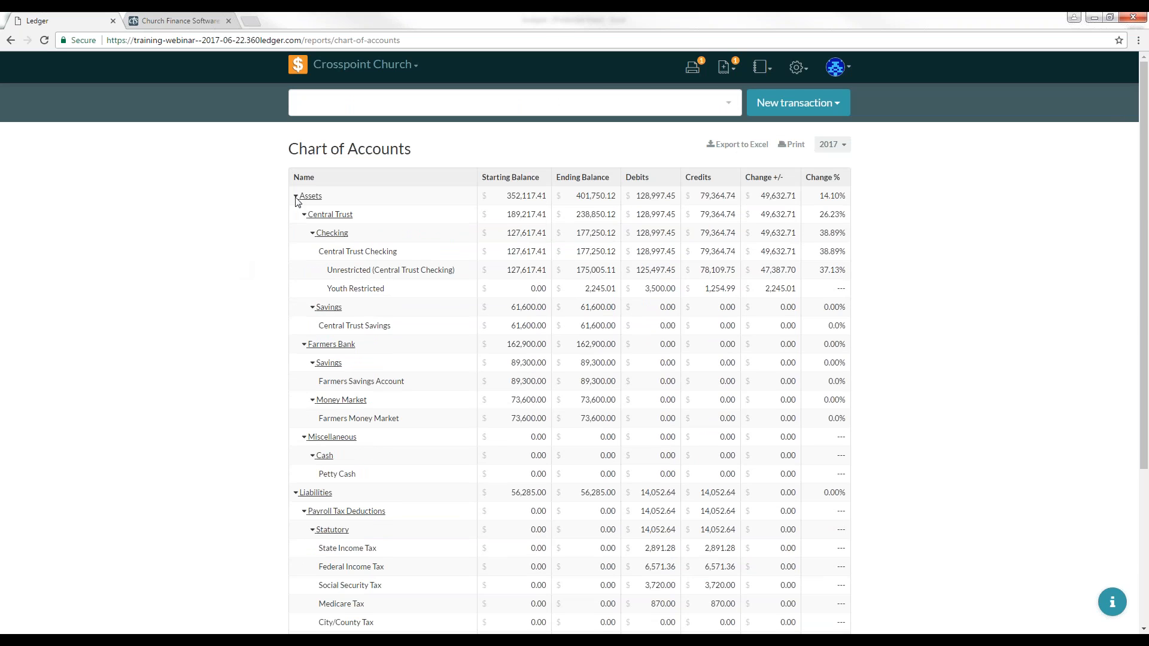
scroll(293, 287, down, 4)
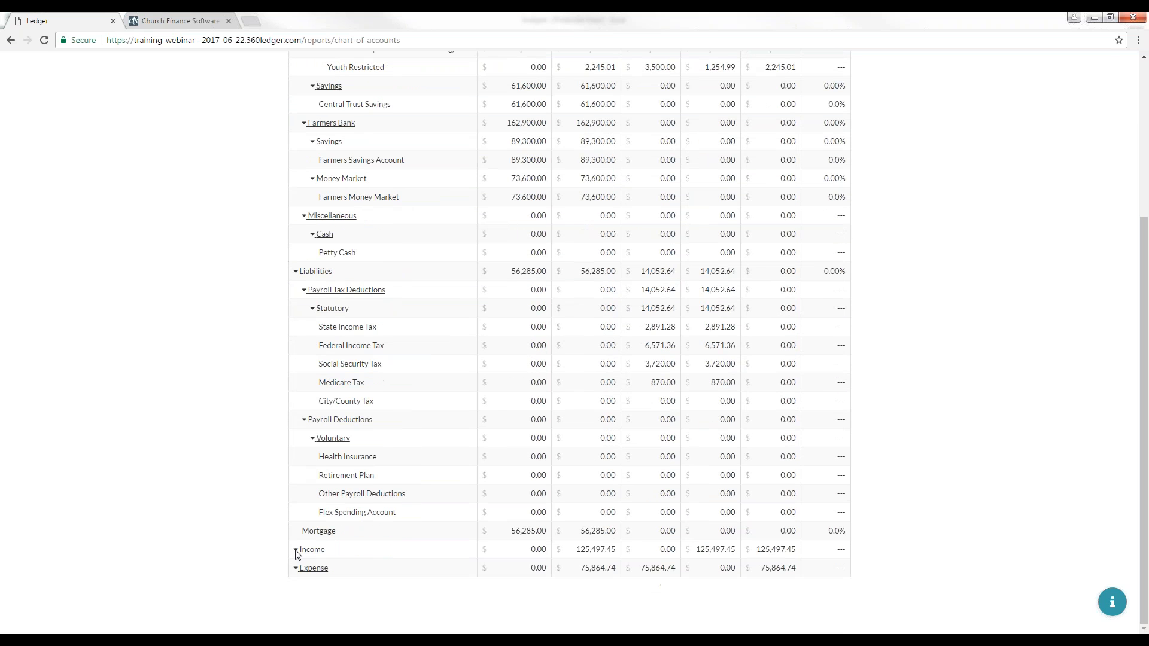
Step: Collapse the Income, Liabilities and Assets groups in the Chart of Accounts, then re-expand Assets
click(295, 550)
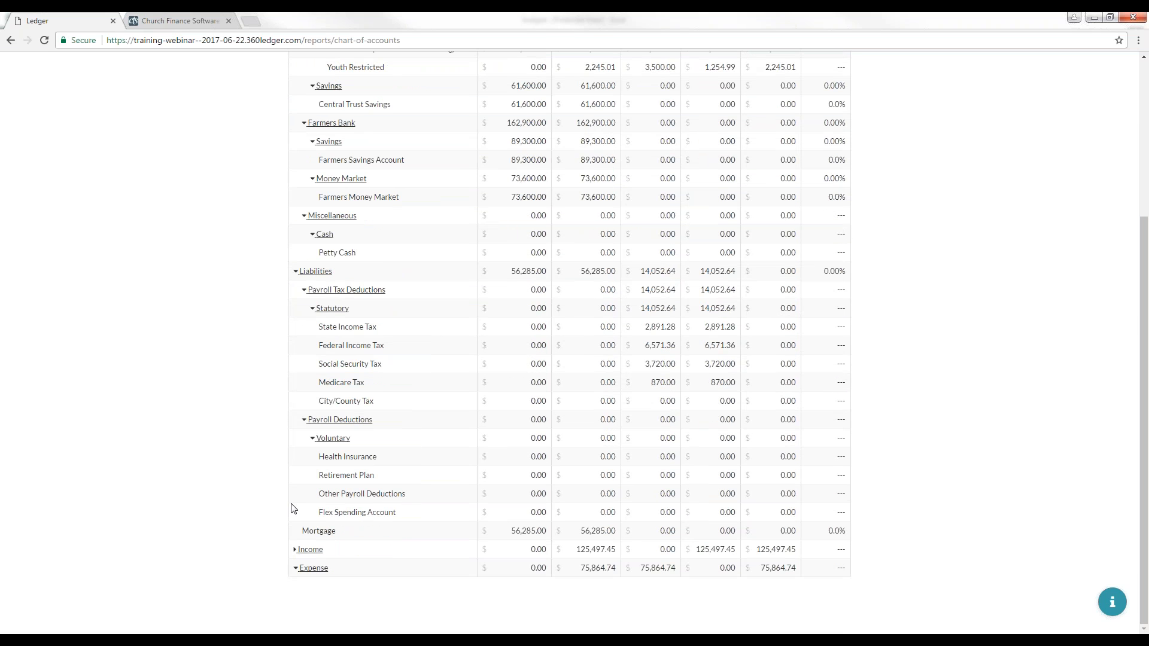
click(296, 551)
scroll(290, 490, down, 5)
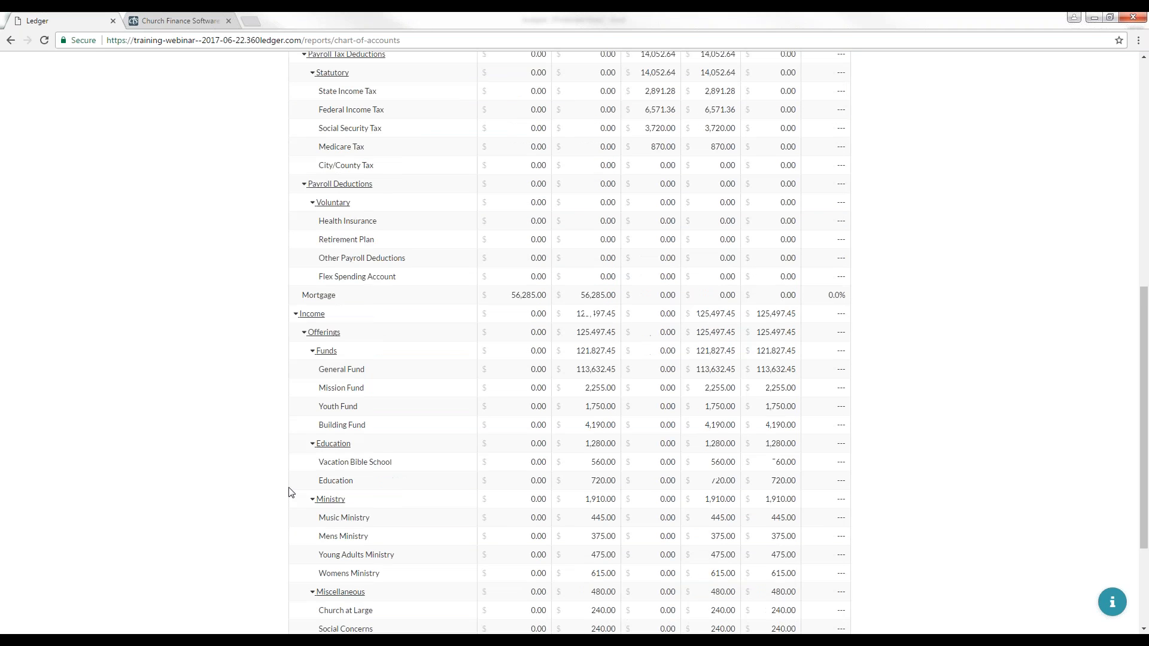
scroll(299, 441, up, 3)
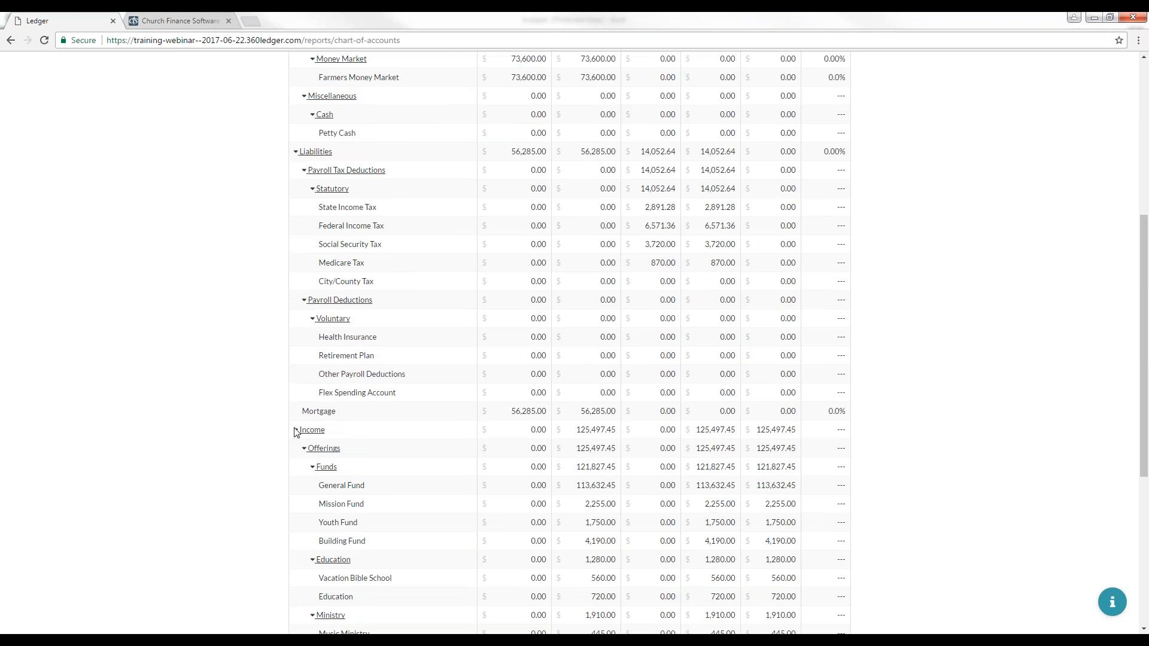
click(295, 429)
scroll(248, 349, up, 4)
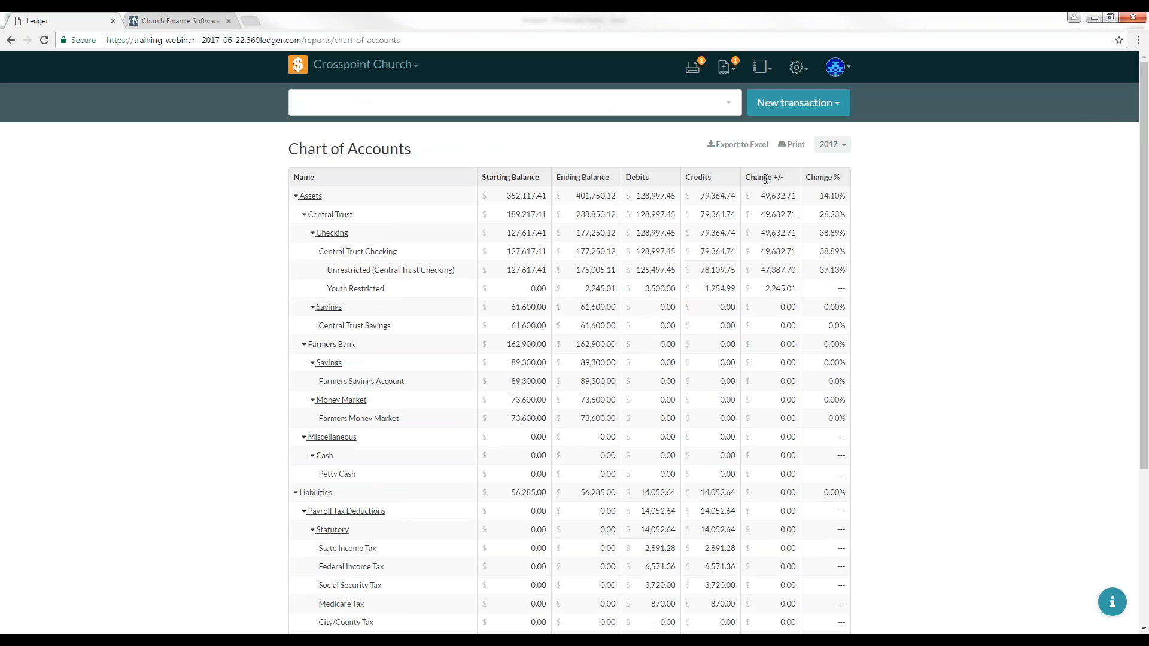
click(296, 197)
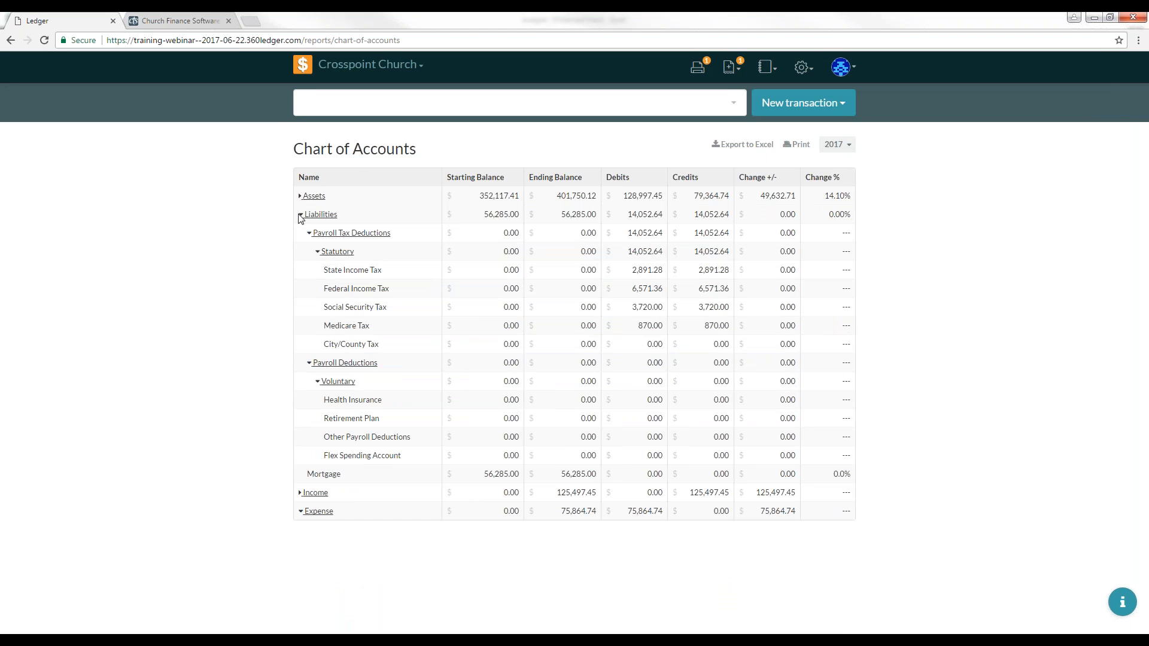
click(297, 216)
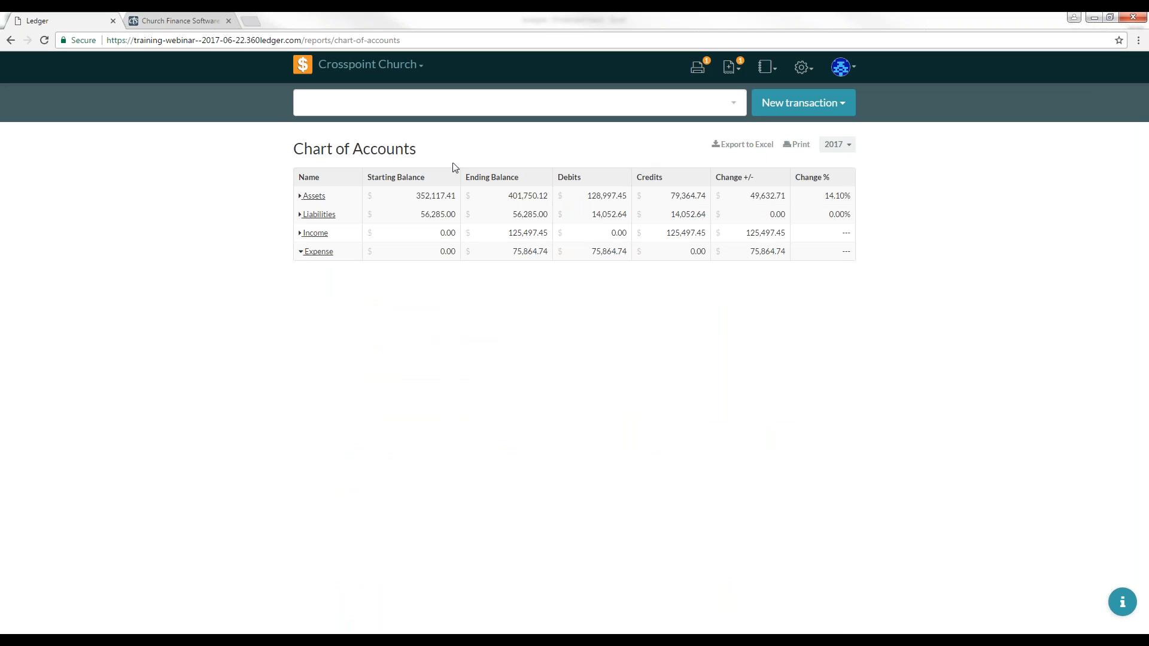
click(301, 197)
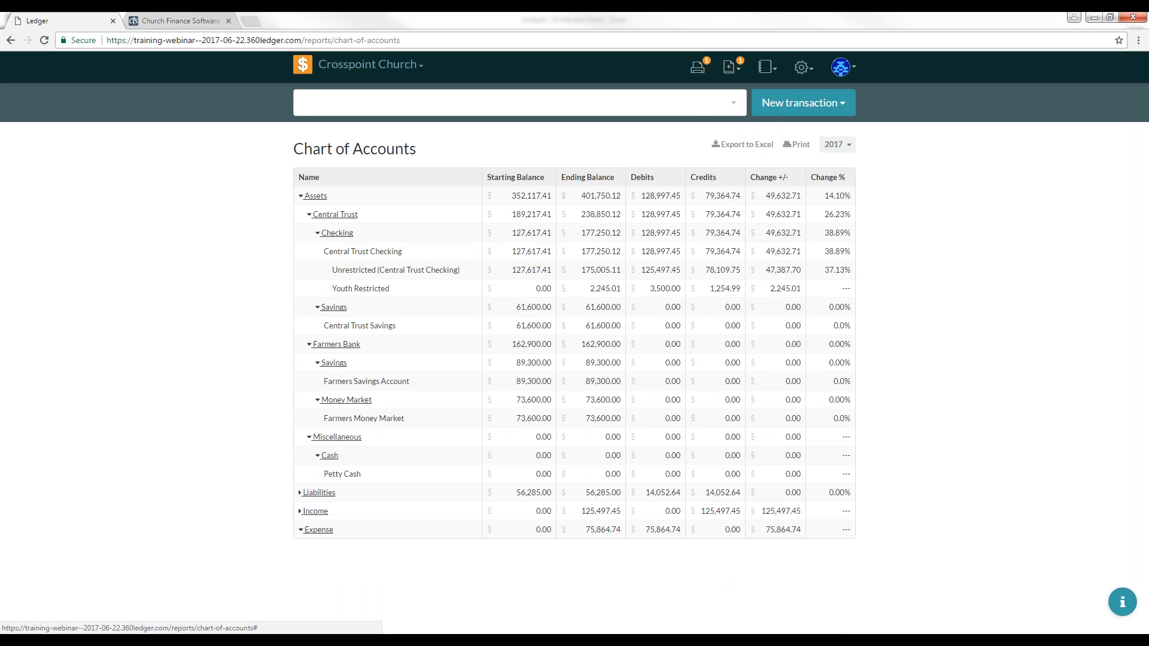
Step: Open the Balance Sheet report and set its period to March 2017
click(766, 67)
click(724, 145)
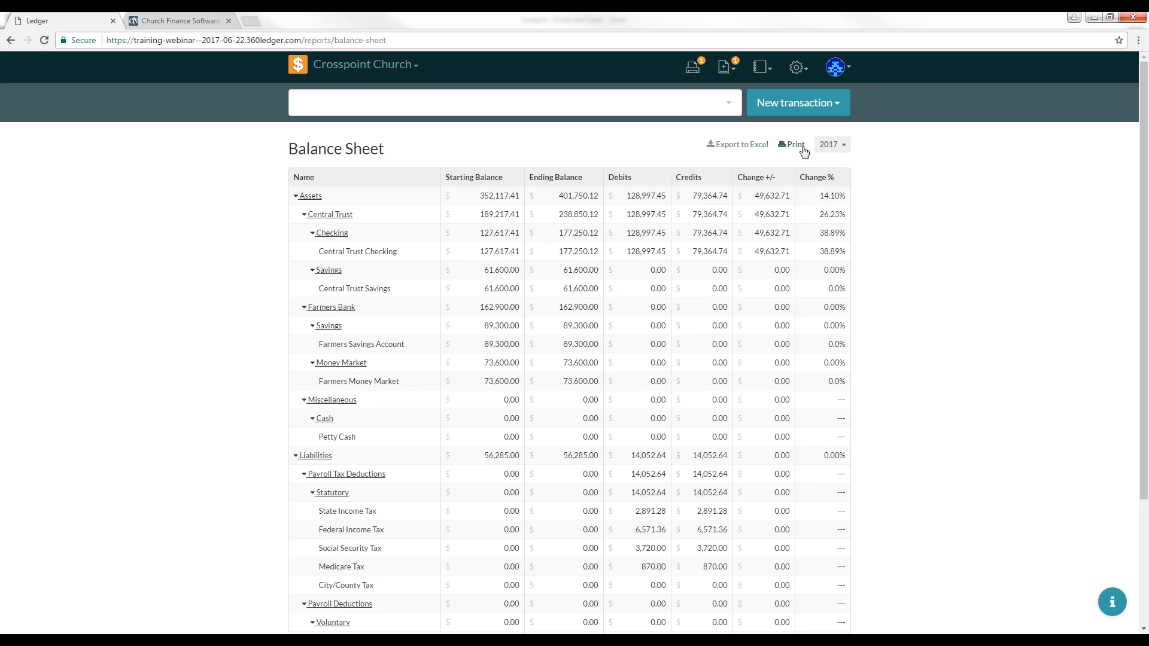
click(830, 147)
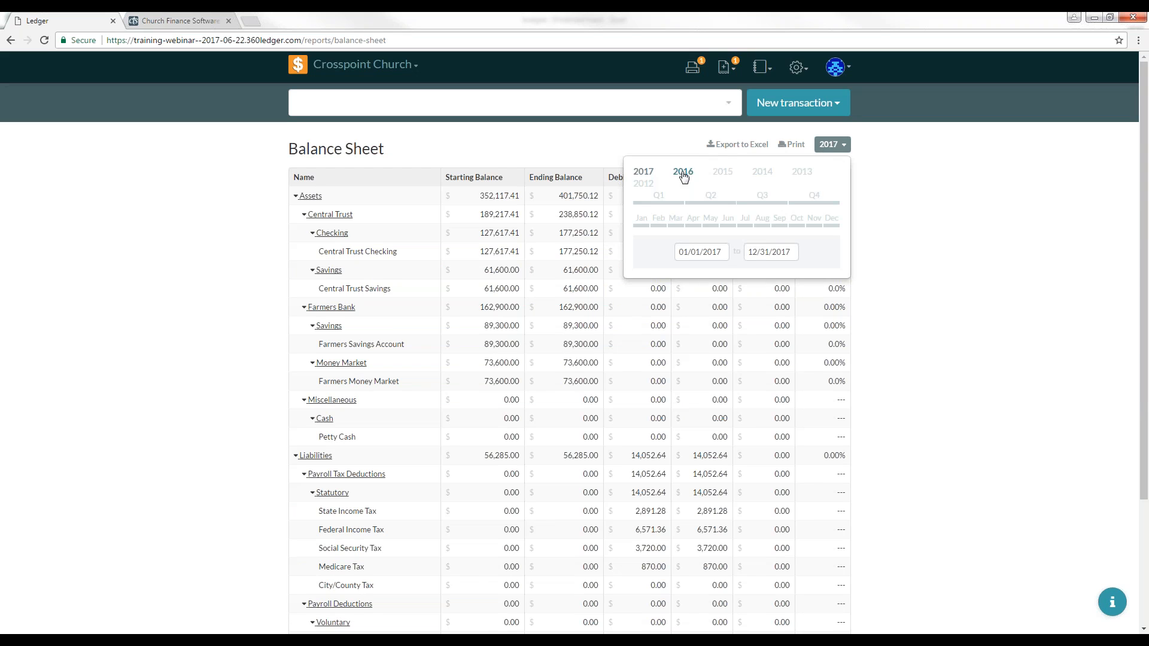
click(673, 204)
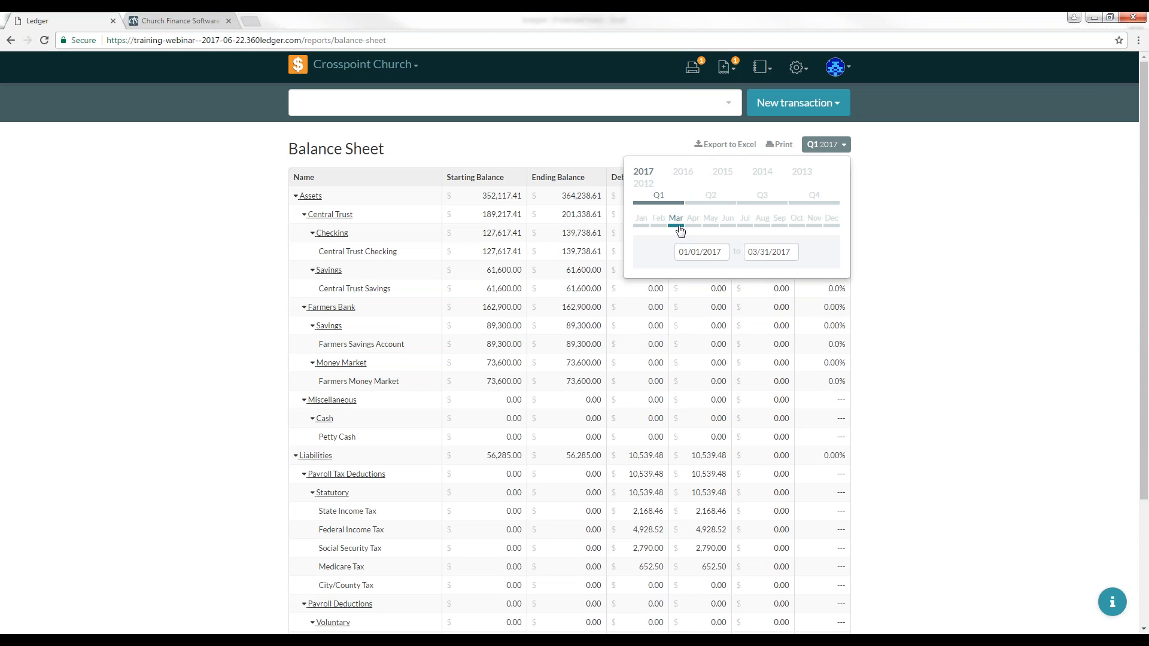
click(678, 225)
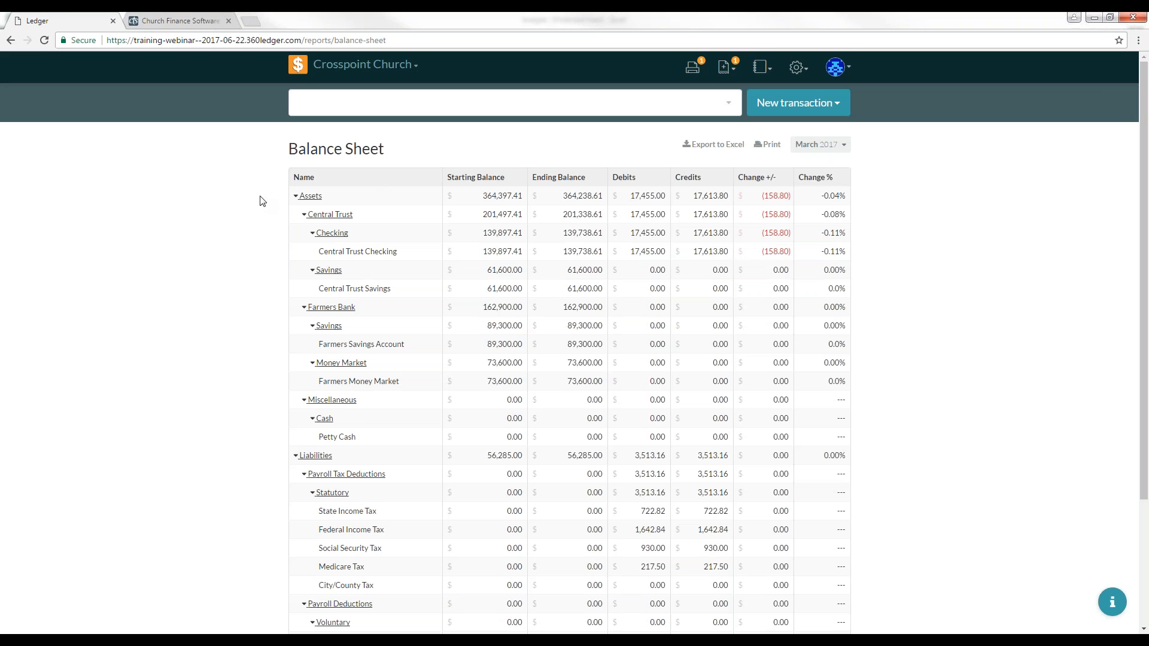
Step: Collapse the Assets and Liabilities groups of the March 2017 Balance Sheet to their top-level totals
scroll(261, 199, down, 1)
scroll(260, 199, up, 1)
scroll(325, 171, down, 3)
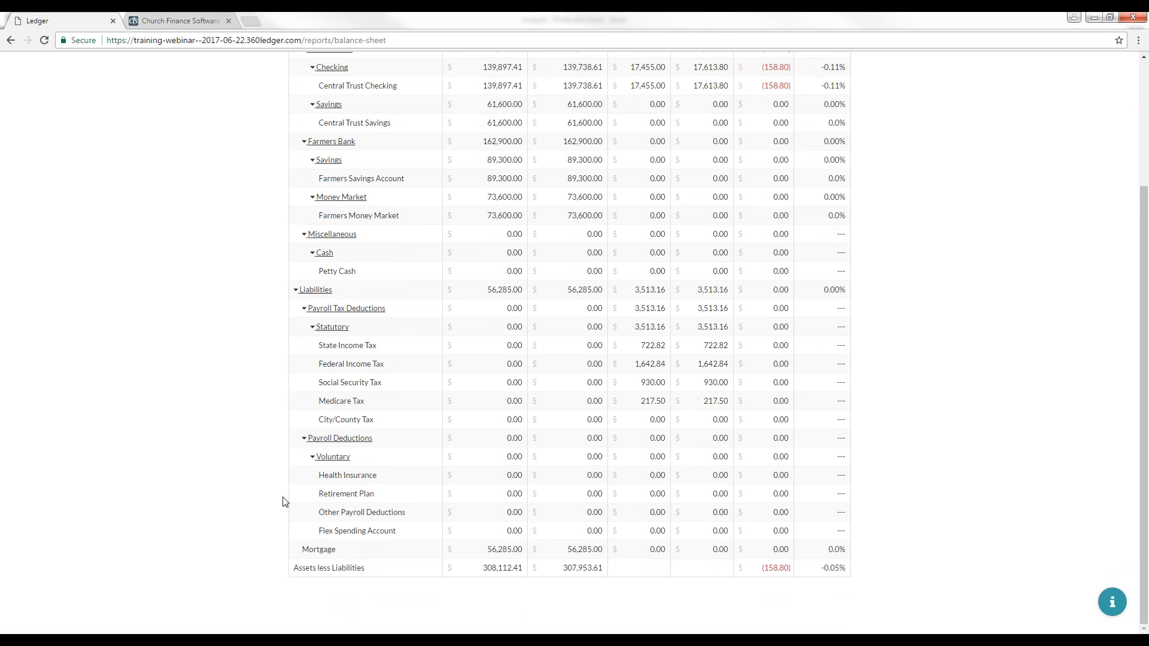
scroll(296, 475, up, 3)
scroll(295, 465, down, 3)
scroll(316, 325, up, 1)
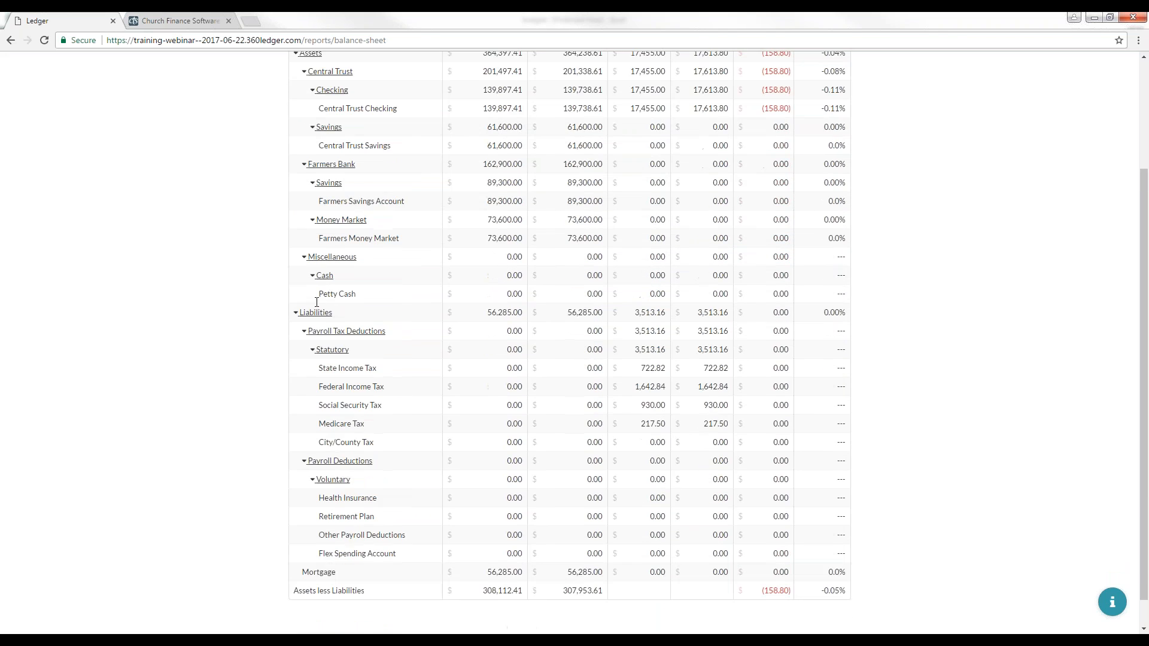
scroll(316, 302, up, 2)
click(296, 151)
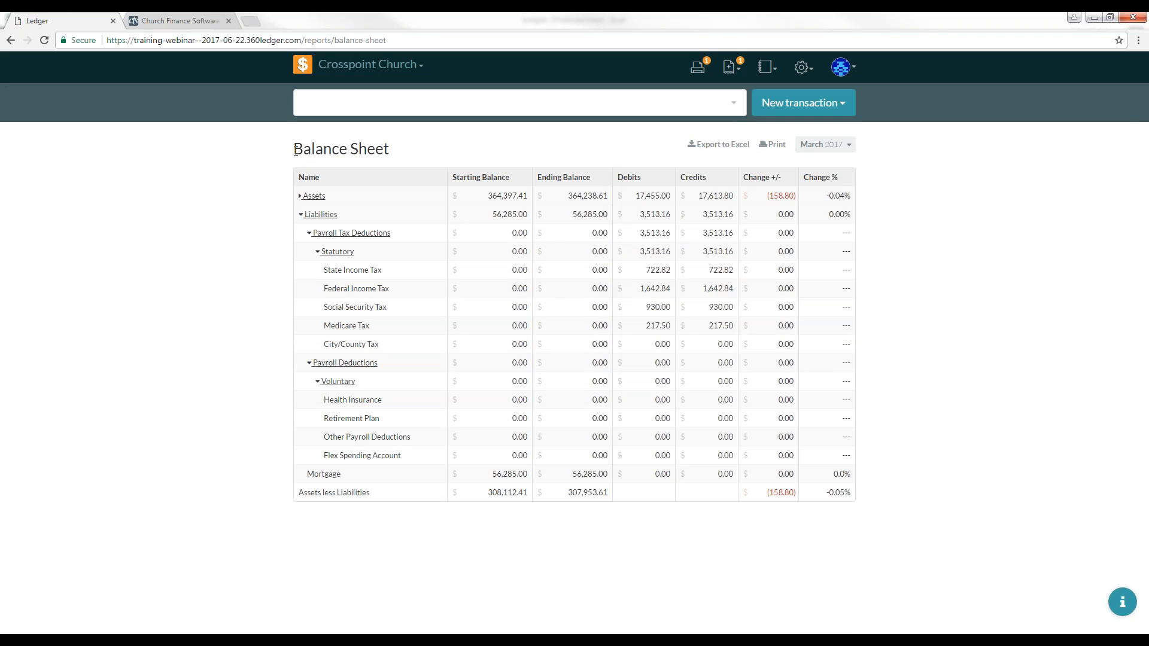
click(303, 214)
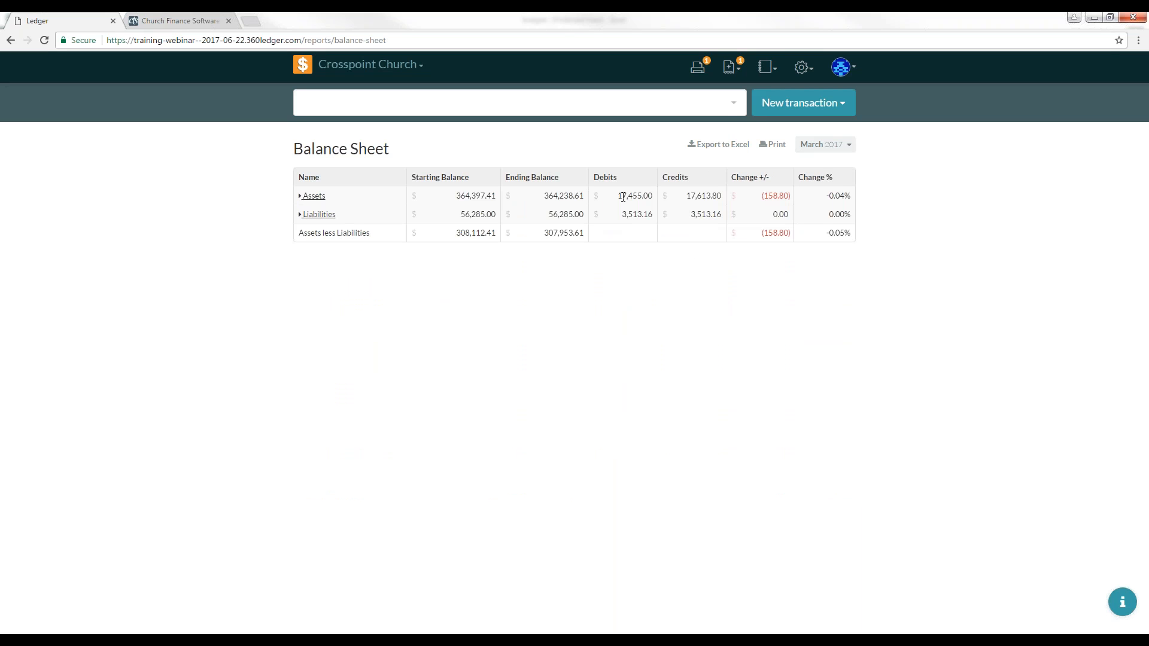
Step: Edit the Youth Leader role's selected accounts and grant it access to the Youth Restricted checking sub-account
click(802, 68)
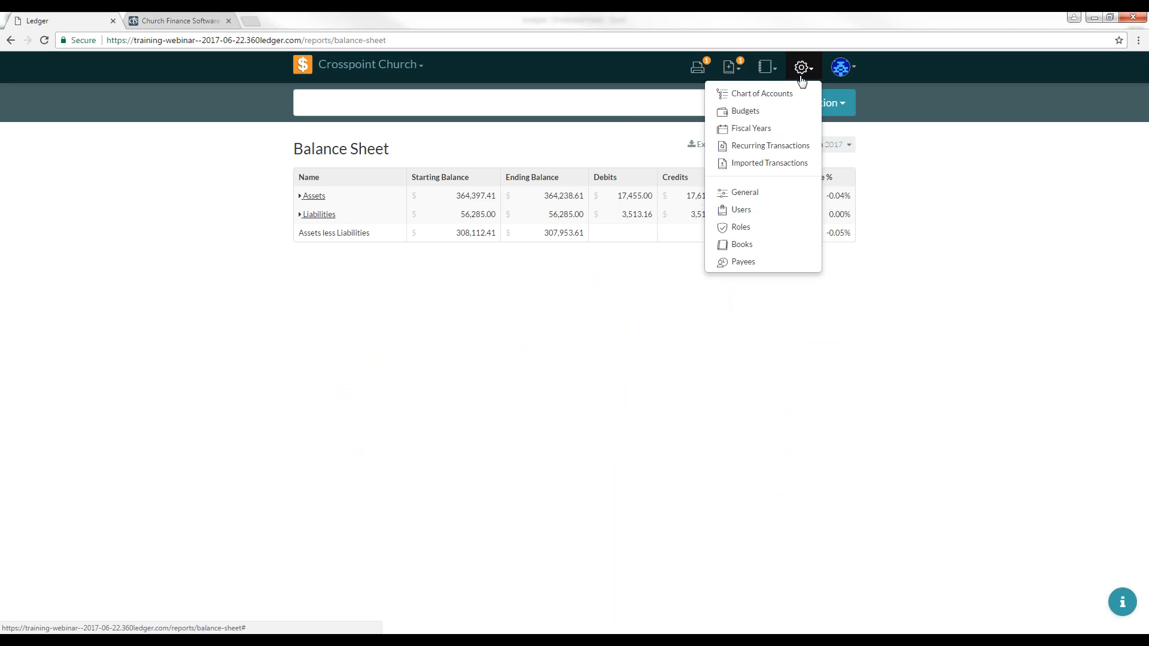
click(744, 233)
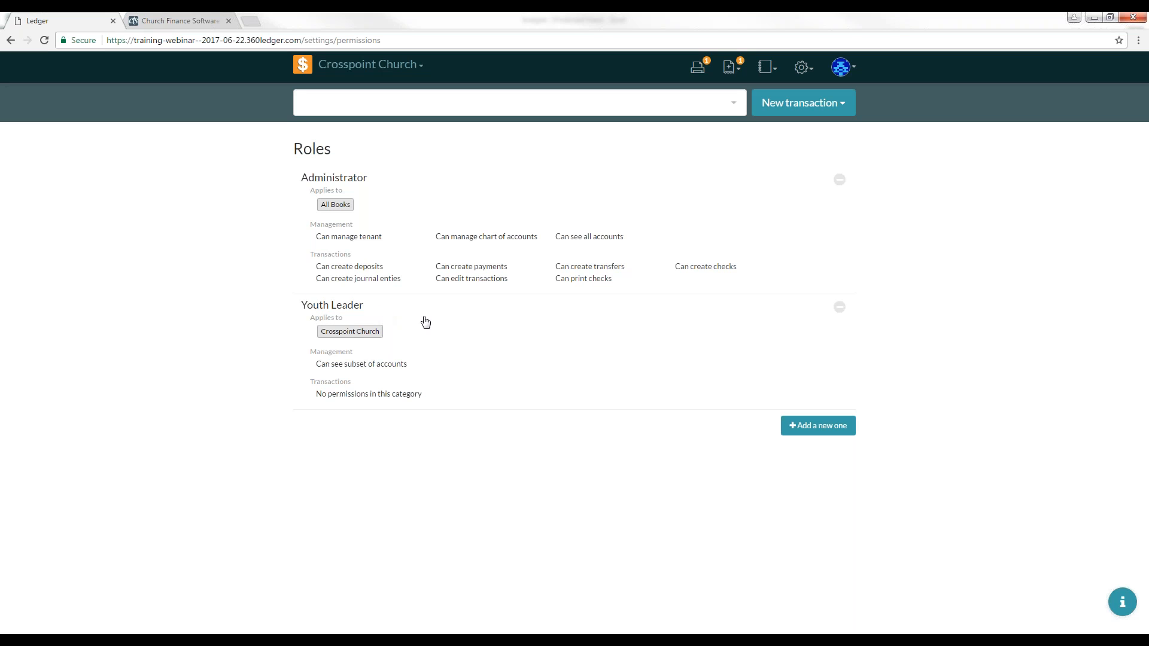
click(460, 343)
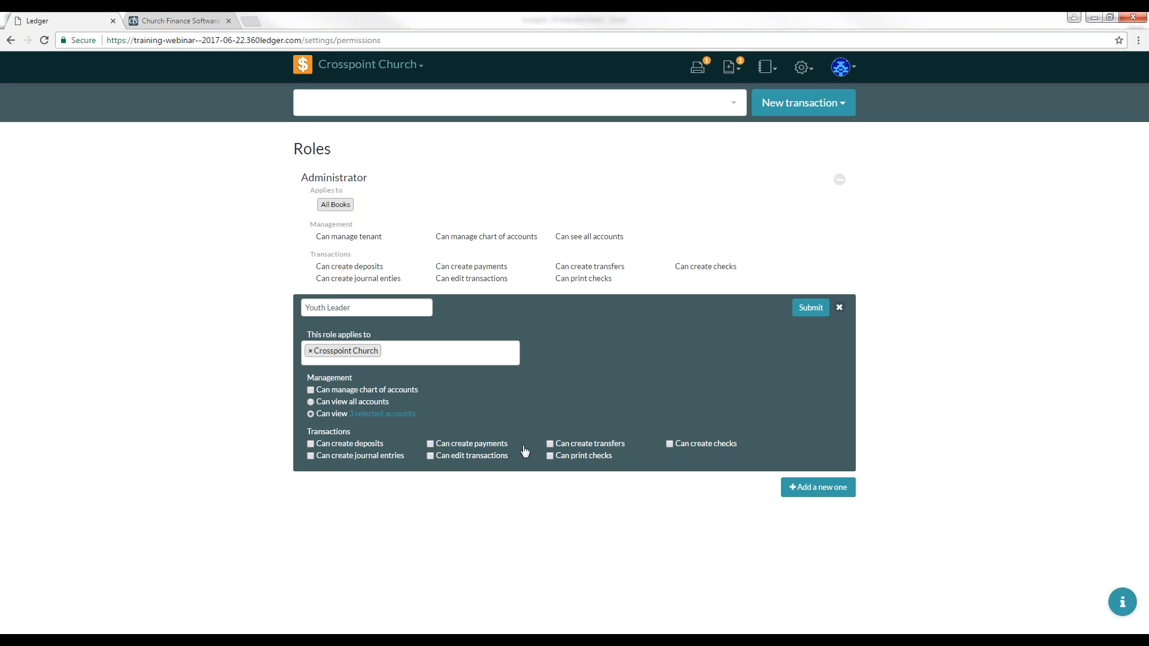
click(372, 418)
scroll(620, 299, down, 1)
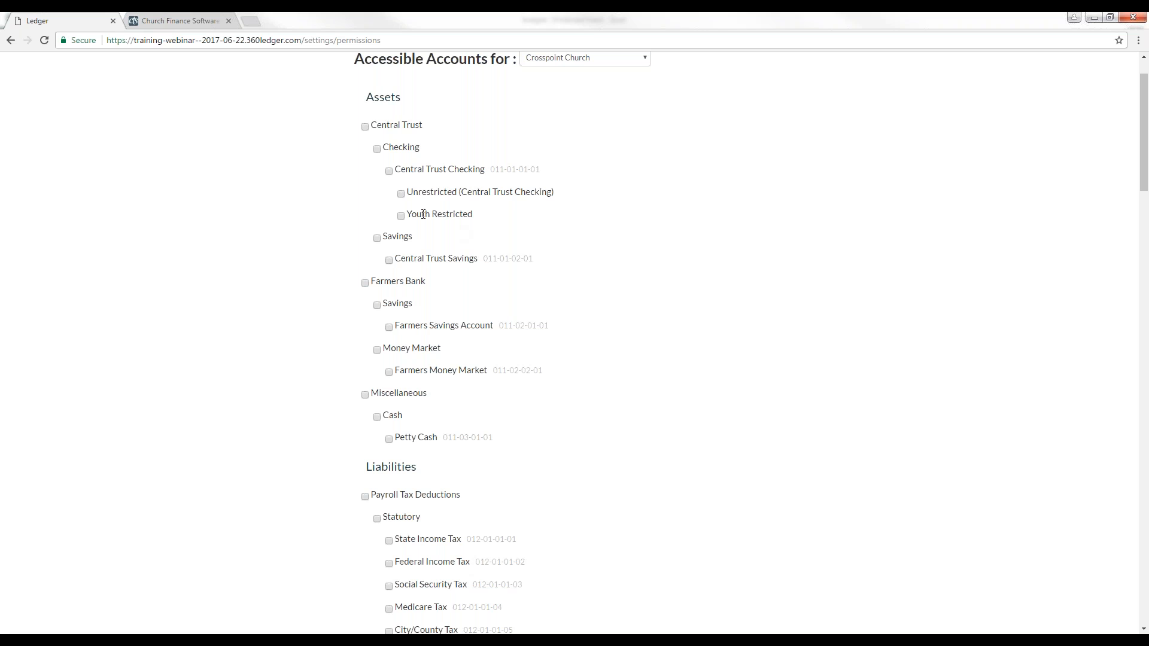
click(401, 217)
Step: Scroll through the Youth Leader's accessible accounts list to review which income and expense accounts are selected
scroll(605, 253, down, 1)
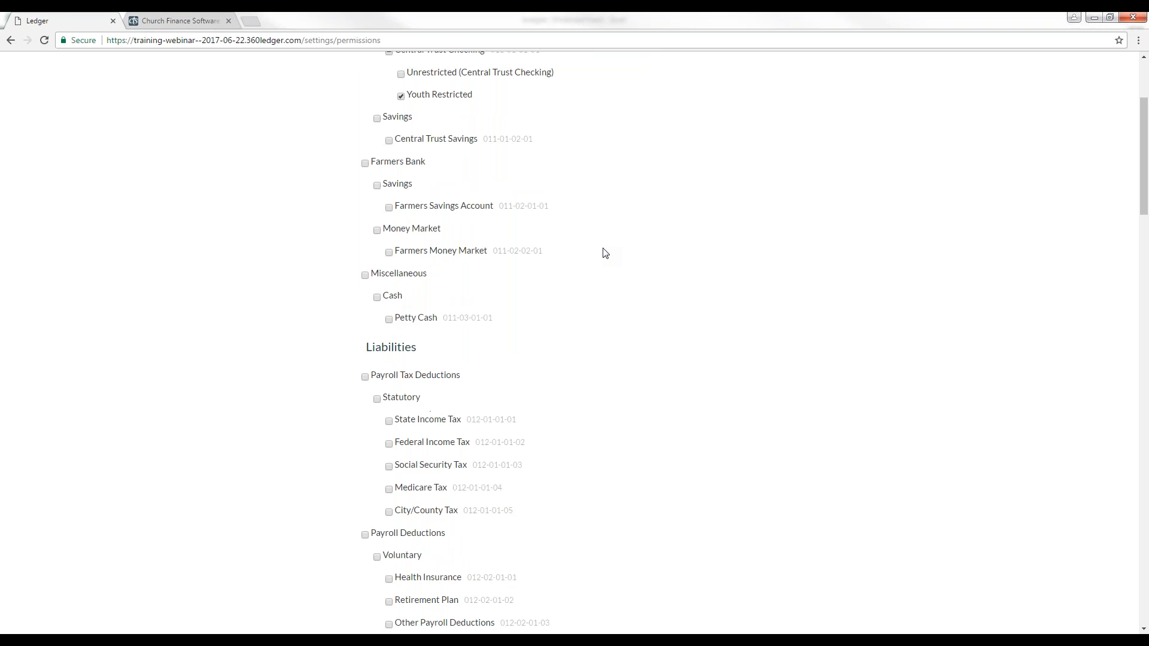
scroll(606, 254, down, 2)
scroll(606, 257, down, 3)
scroll(605, 258, down, 4)
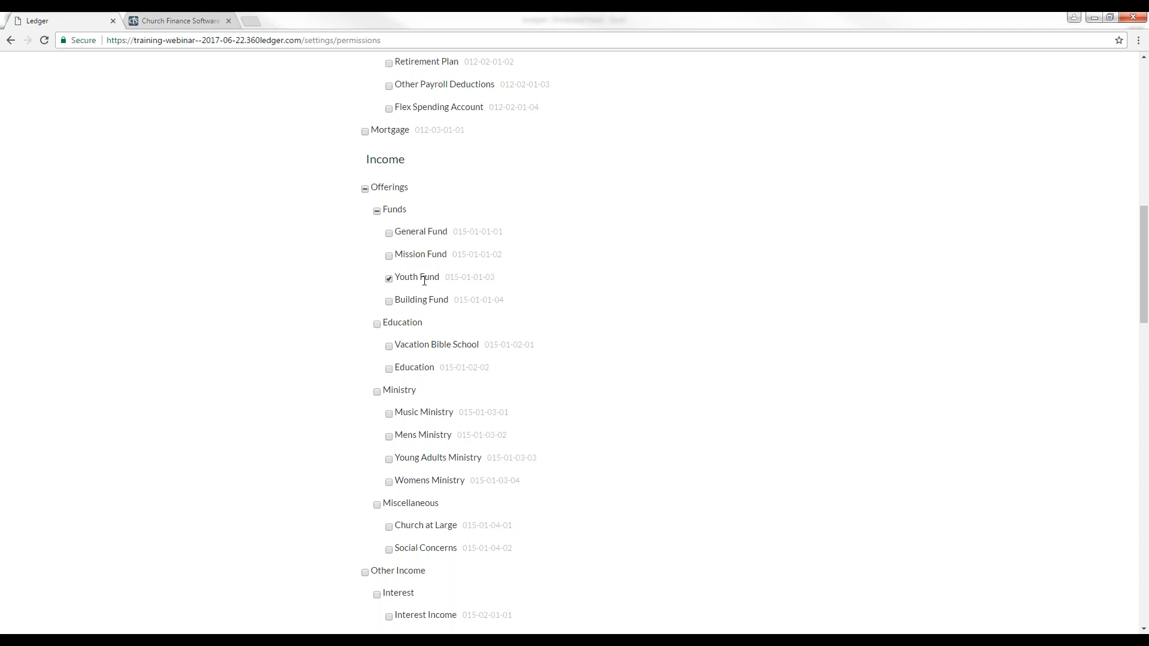
scroll(584, 282, down, 4)
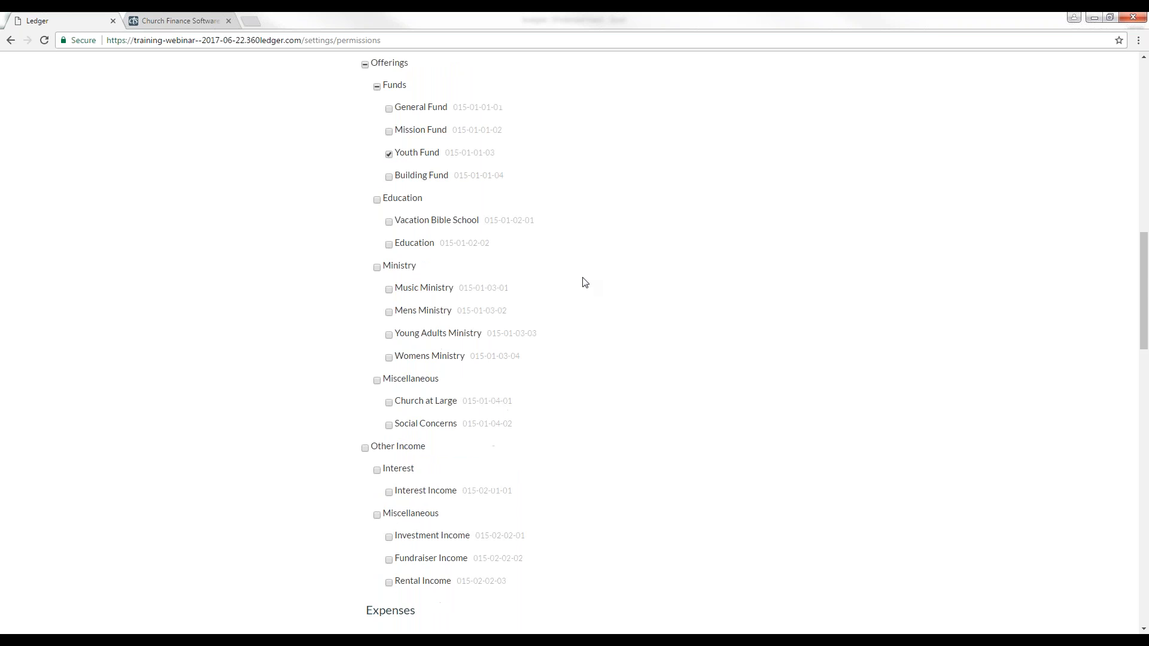
scroll(585, 283, down, 10)
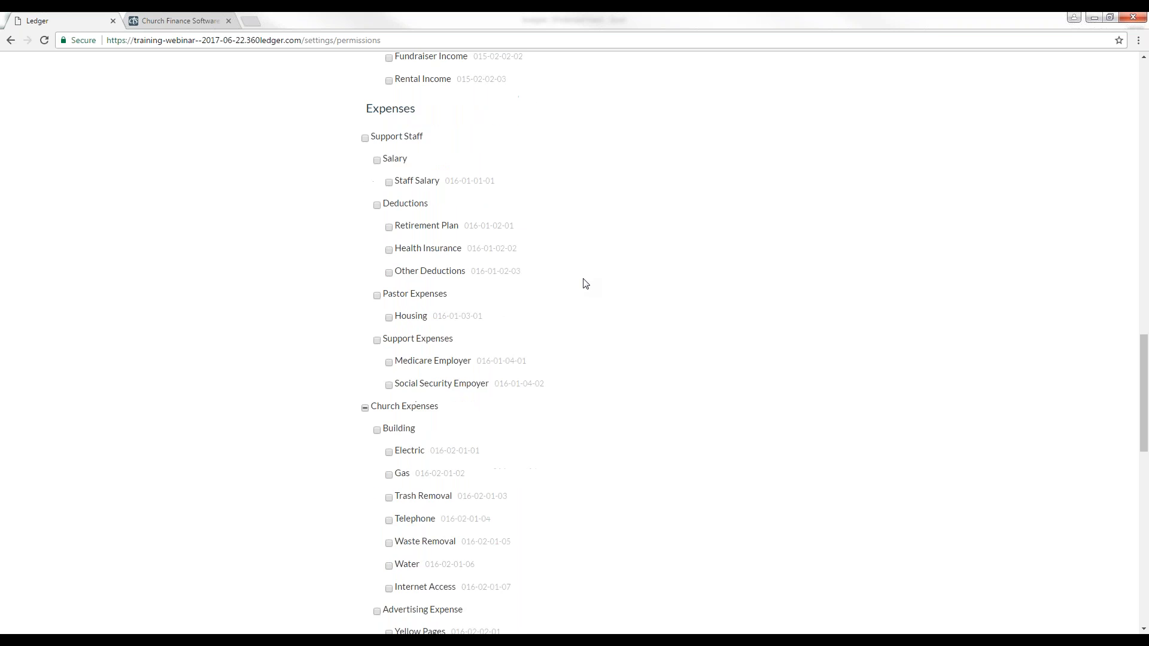
scroll(584, 283, down, 5)
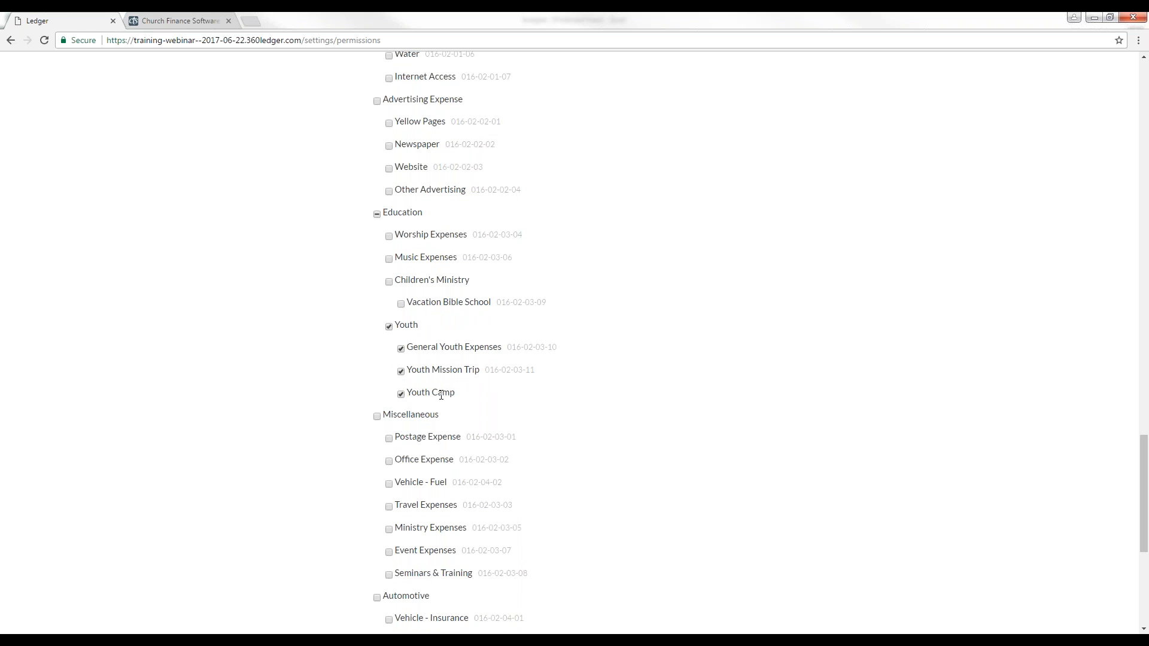
scroll(568, 376, down, 5)
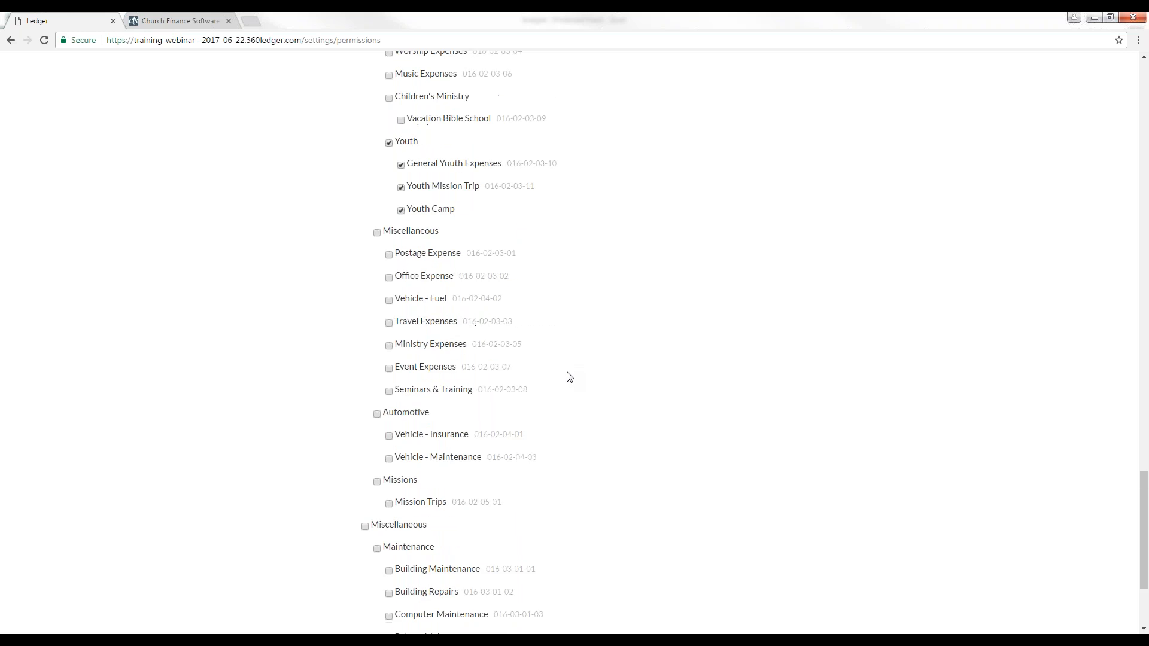
scroll(571, 378, down, 1)
scroll(572, 377, up, 4)
scroll(572, 376, up, 7)
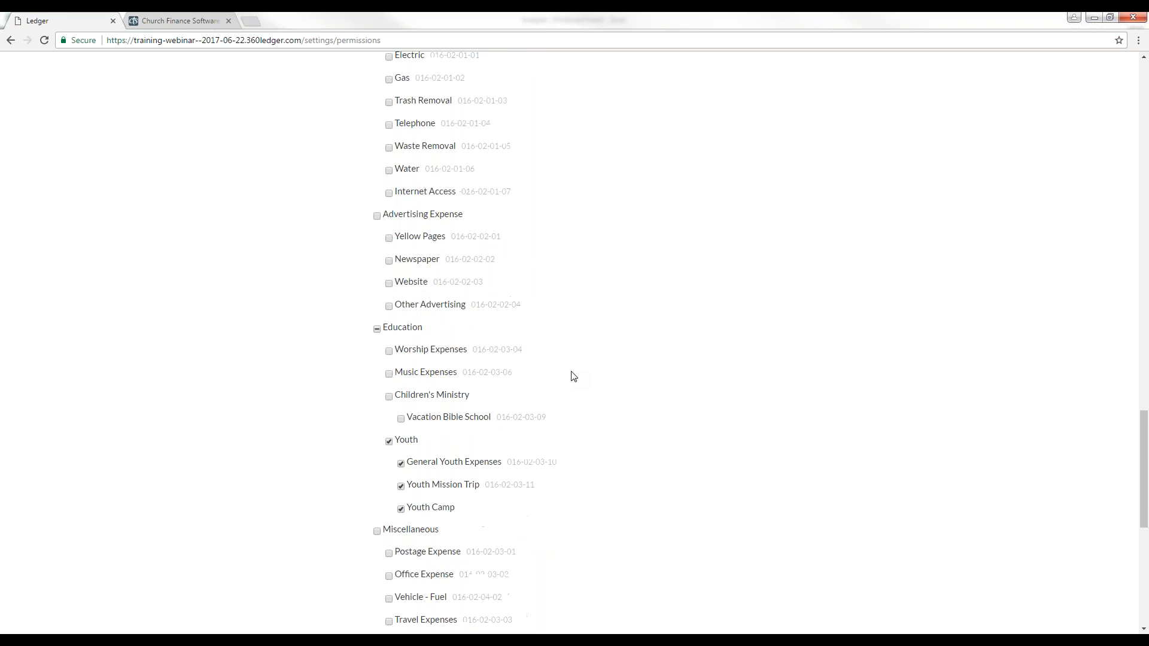
scroll(574, 371, up, 20)
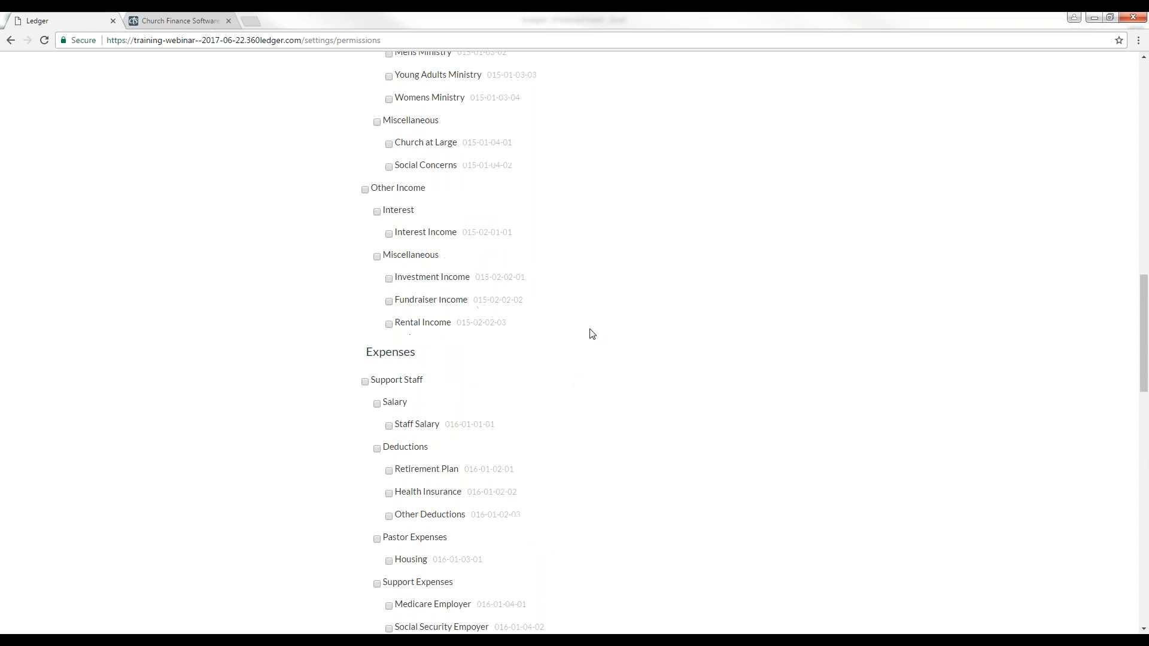
scroll(594, 326, up, 1)
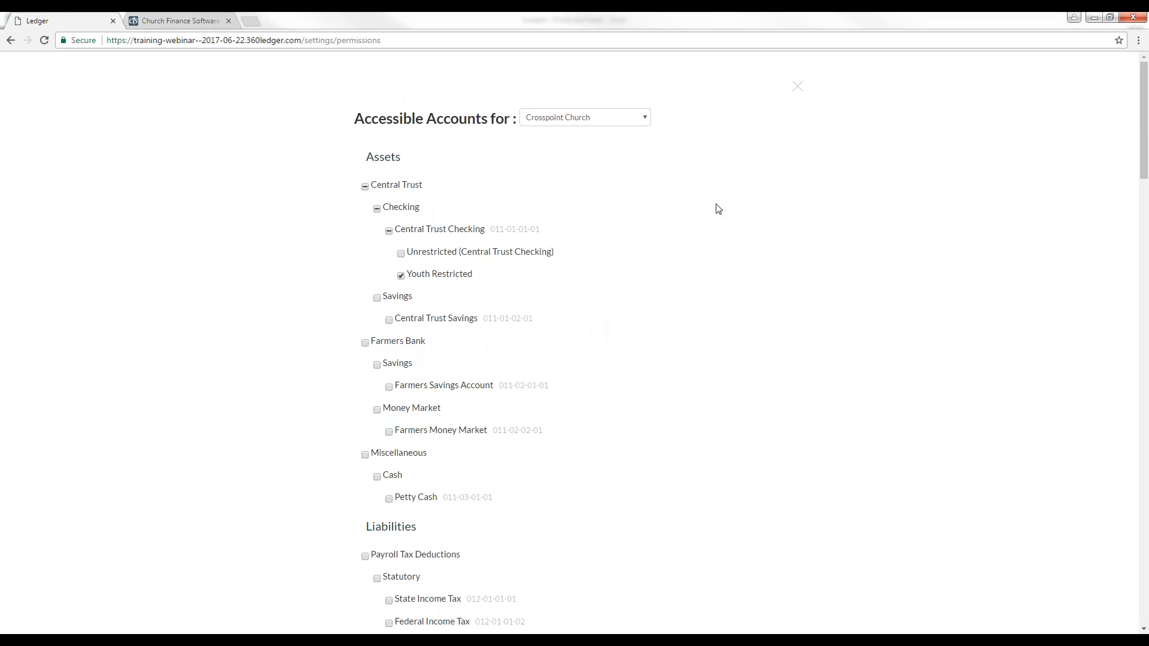
Step: Close the accessible accounts list and submit the updated Youth Leader role
click(797, 86)
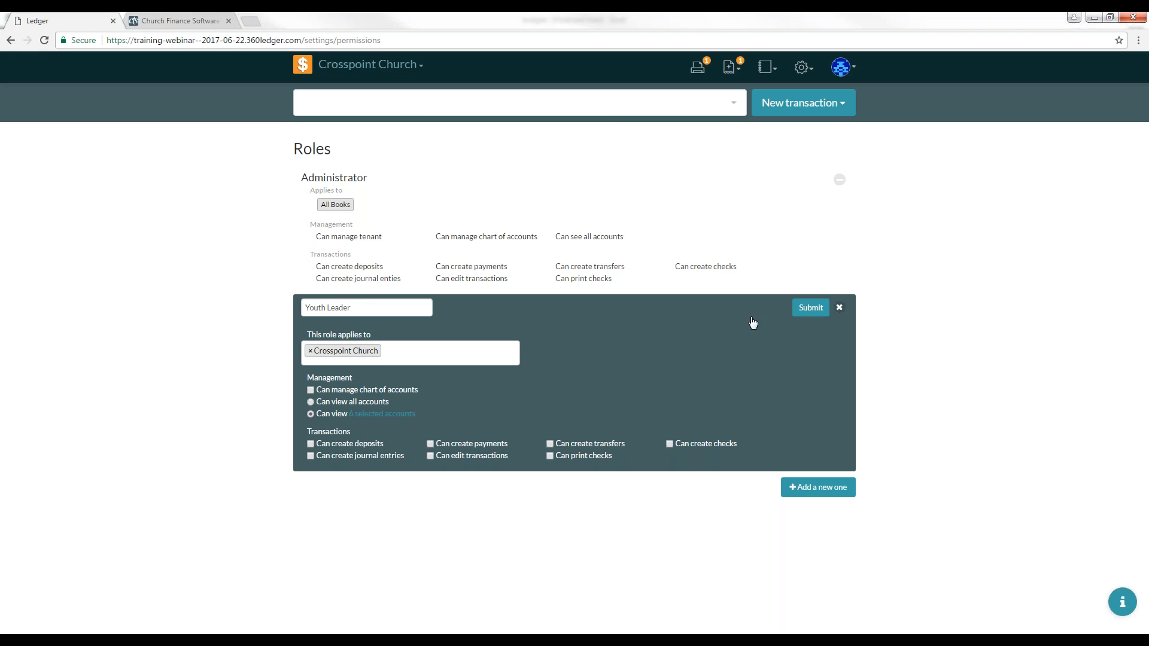
click(802, 312)
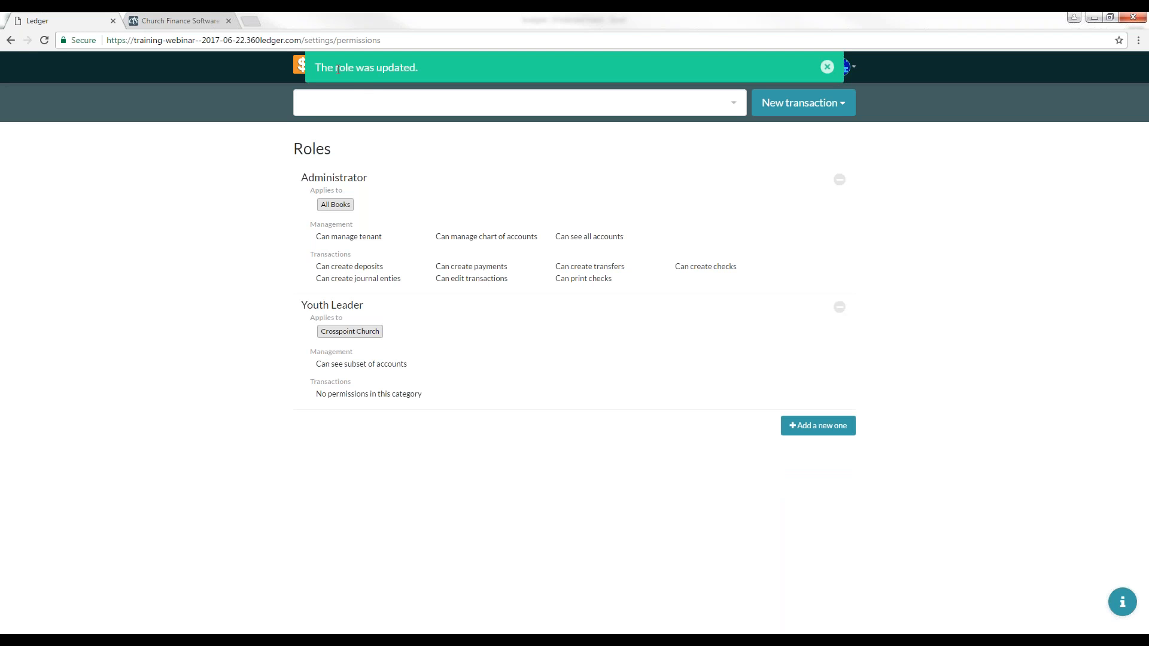
click(827, 67)
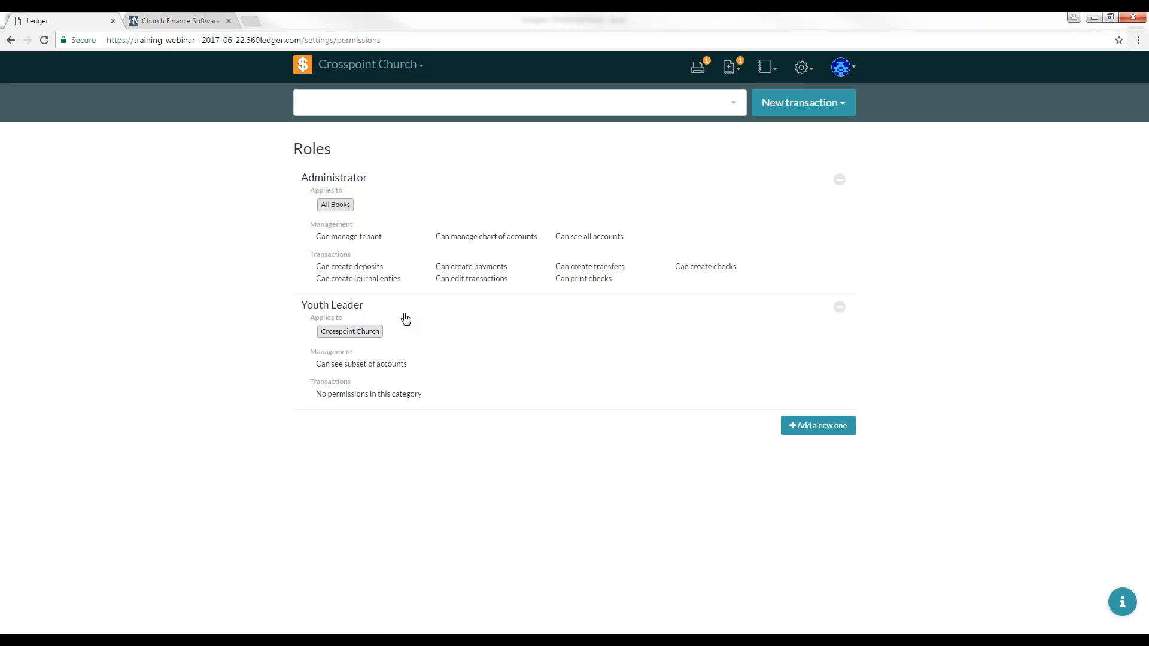
Step: Add a new user with the person's e-mail address and assign the Youth Leader role
click(802, 68)
click(741, 209)
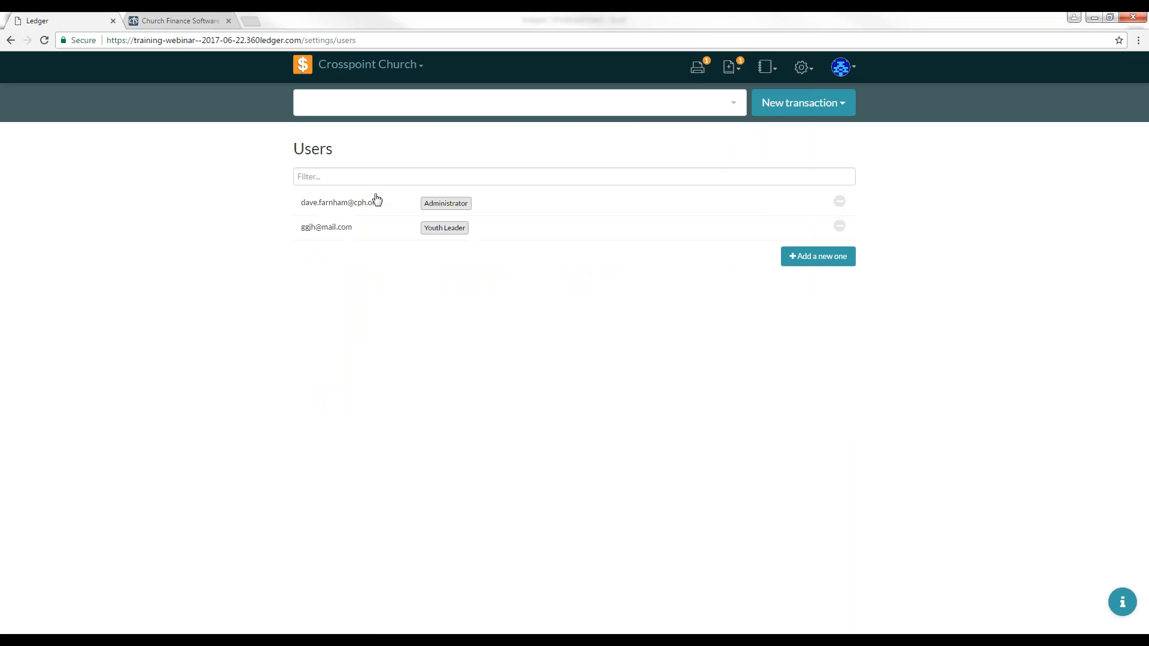
click(815, 257)
click(362, 265)
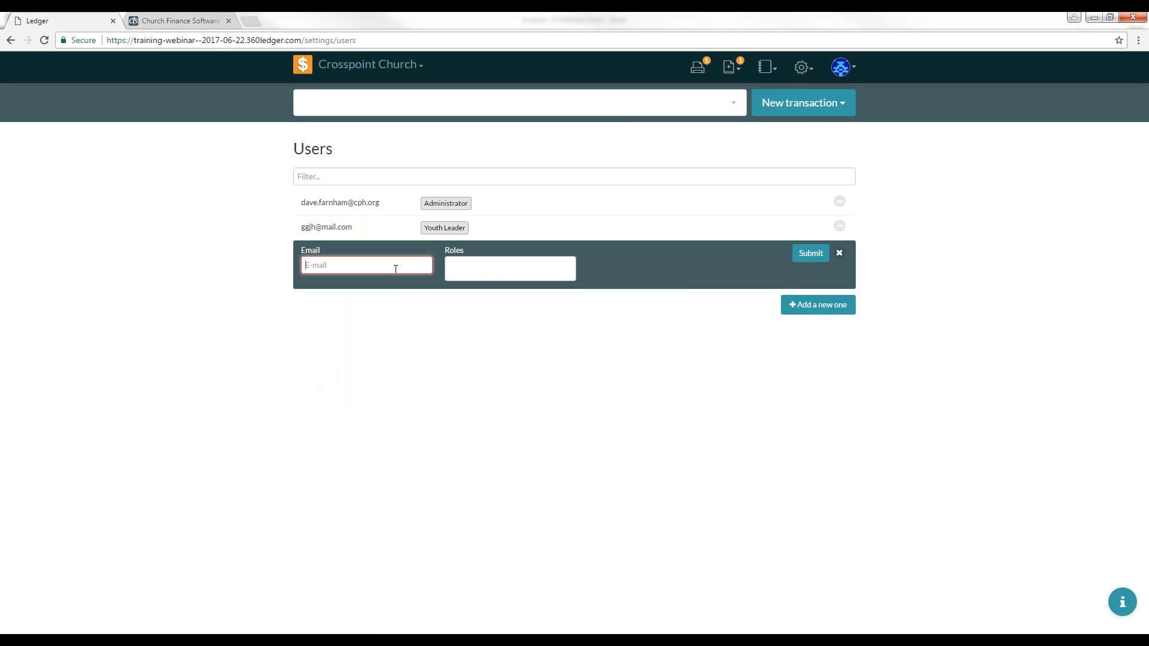
text(John.smith@example.com)
click(506, 269)
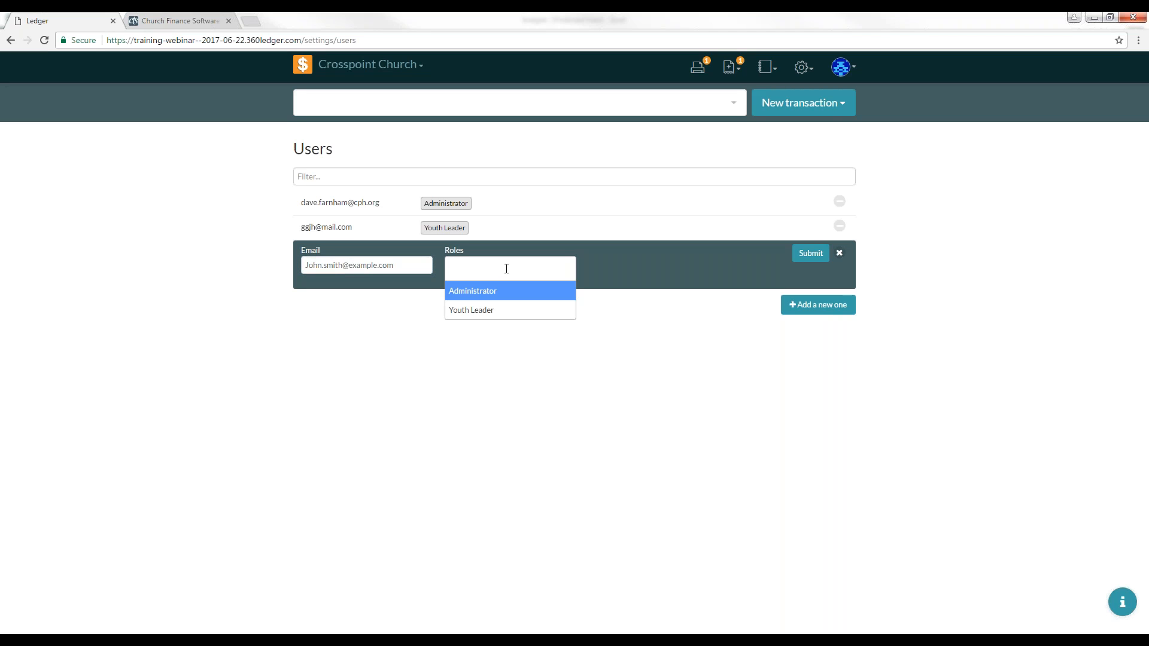
click(487, 310)
click(815, 263)
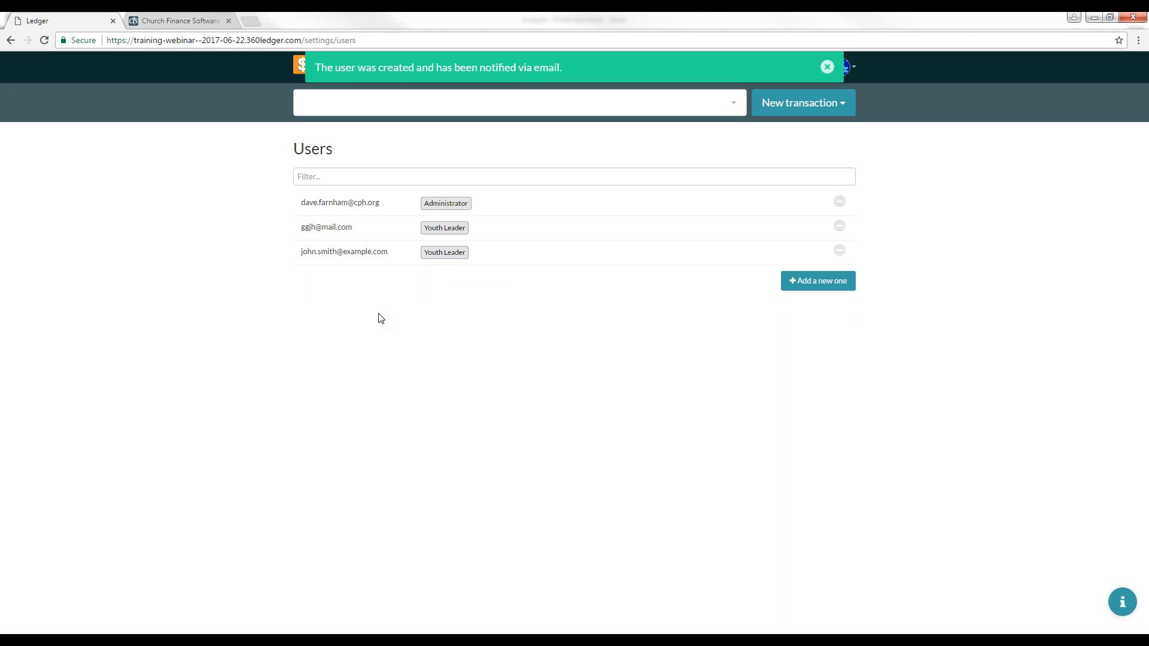
click(827, 69)
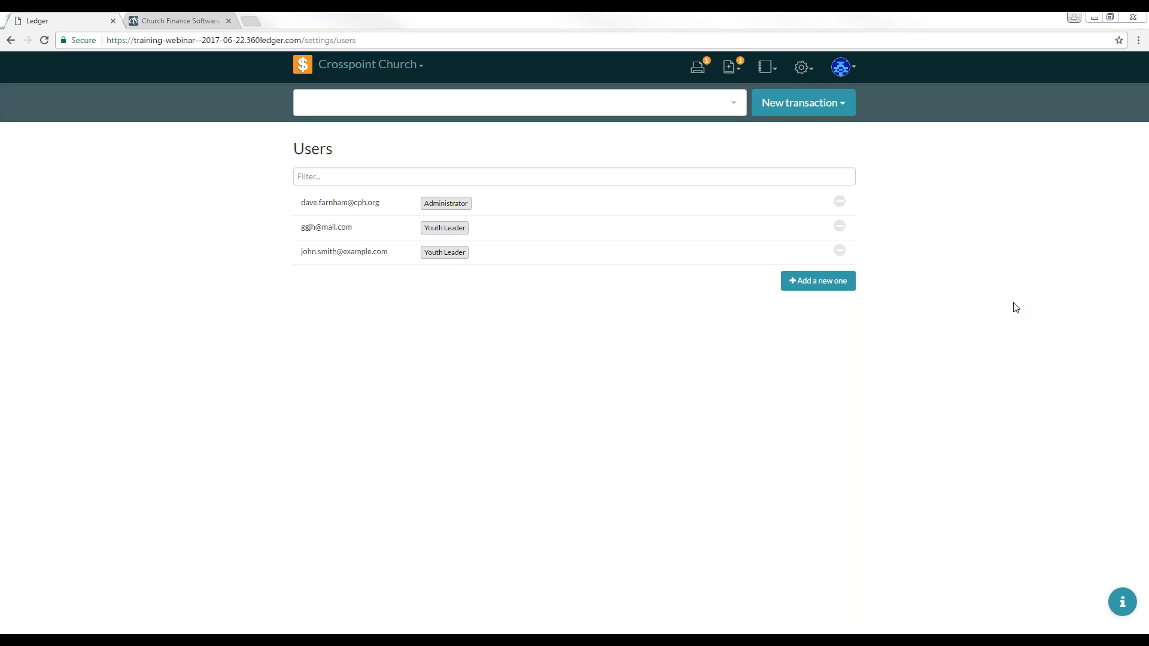
click(1111, 253)
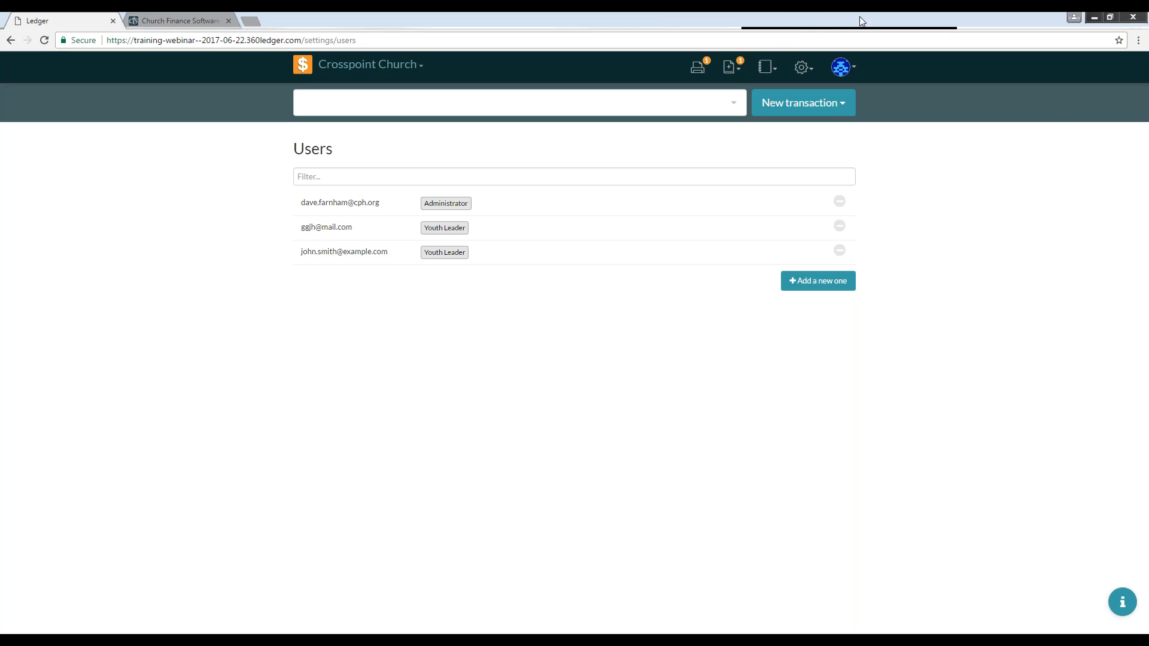
drag(752, 29, 0, 29)
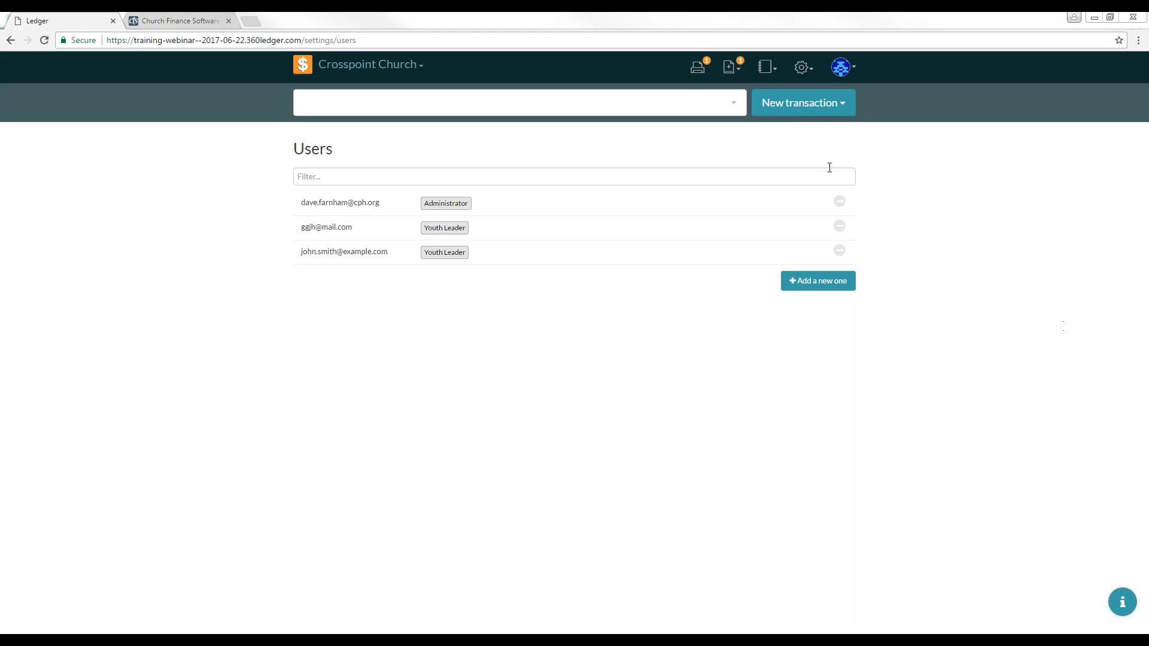
Step: Start a new payment transaction with payee AT&T Uverse - Internet
click(796, 108)
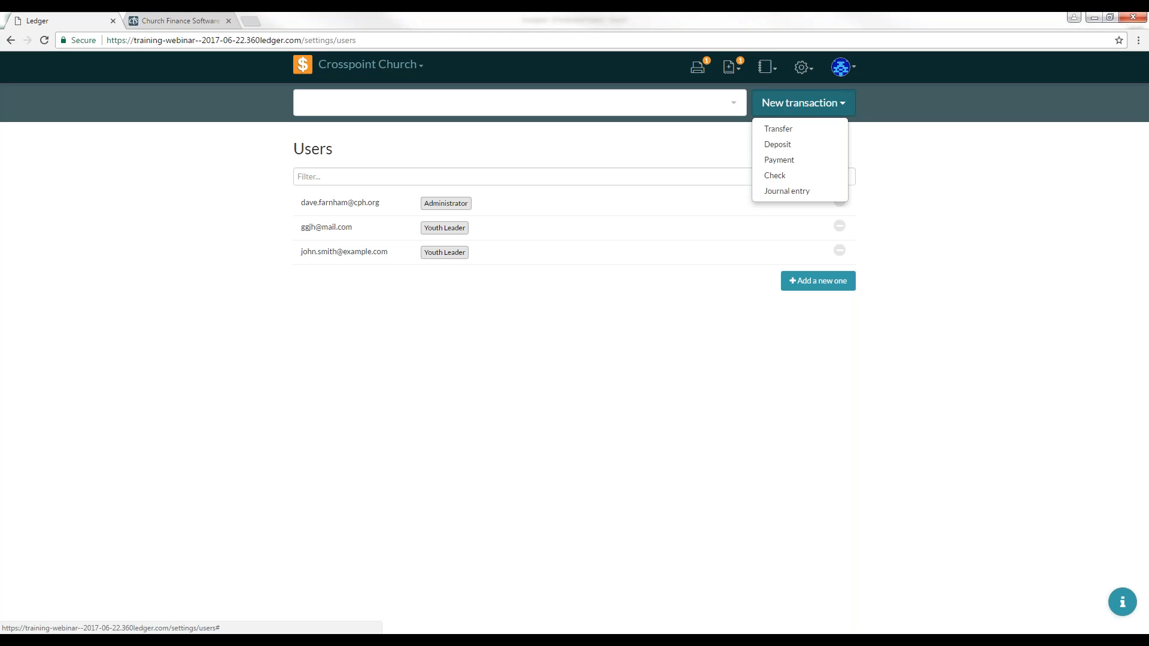
click(785, 161)
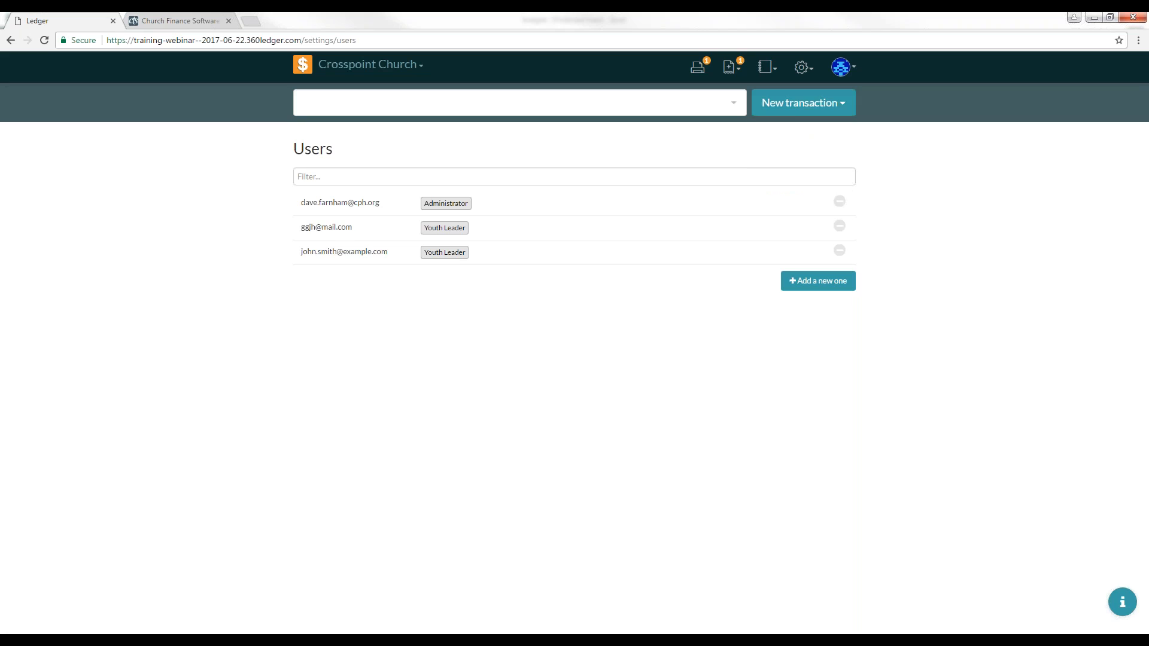
click(418, 158)
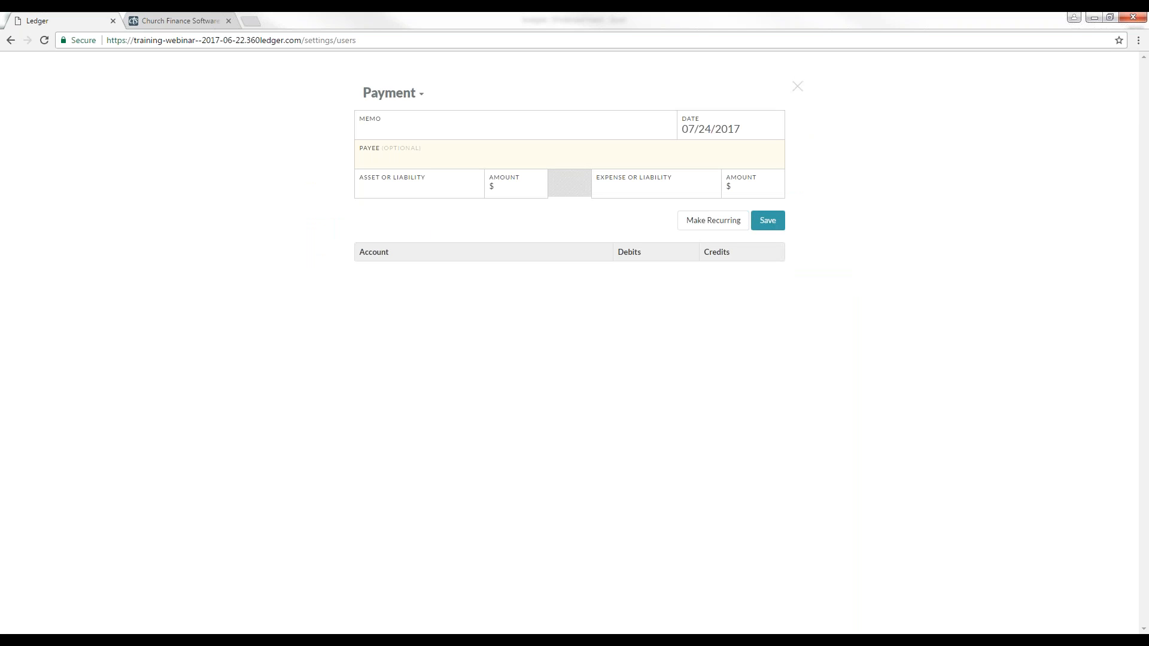
click(408, 153)
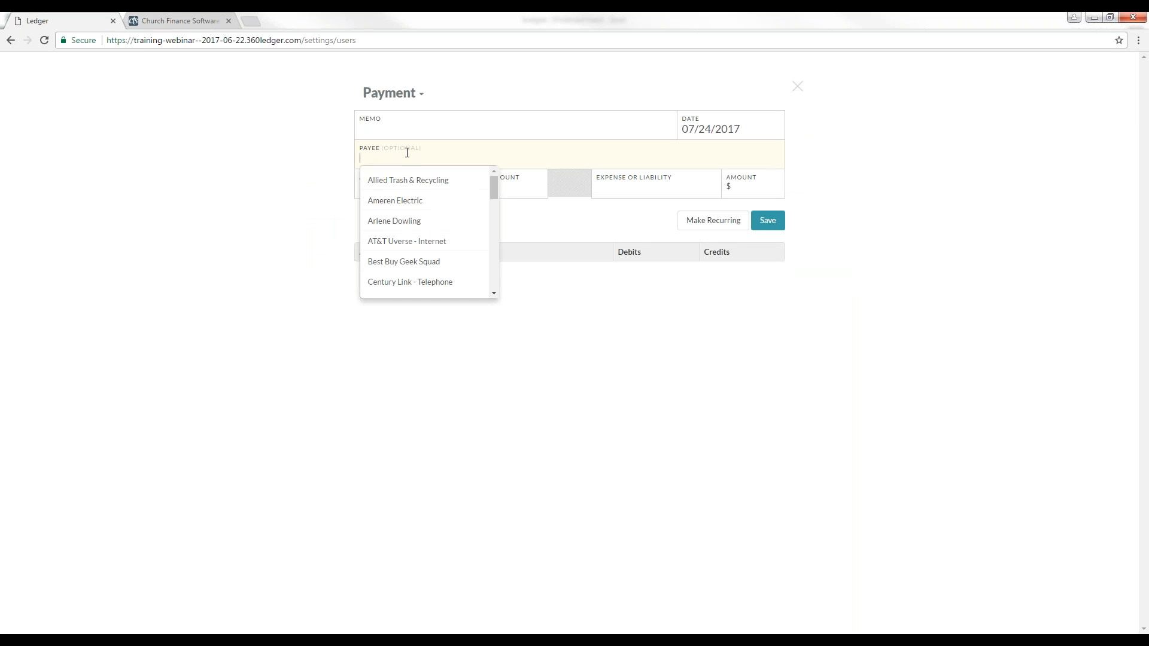
click(421, 242)
Step: Enter the memo Monthly Internet Charges and pay from the Unrestricted (Central Trust Checking) account
text(Monthly )
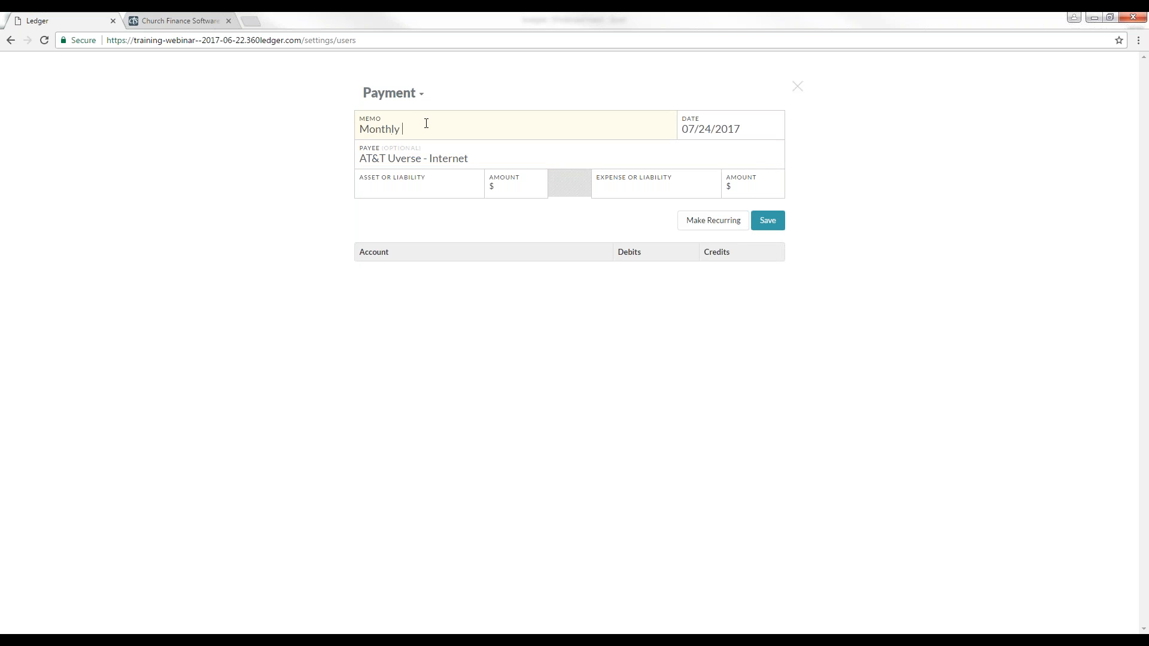
text(Internet Charges)
key(Tab)
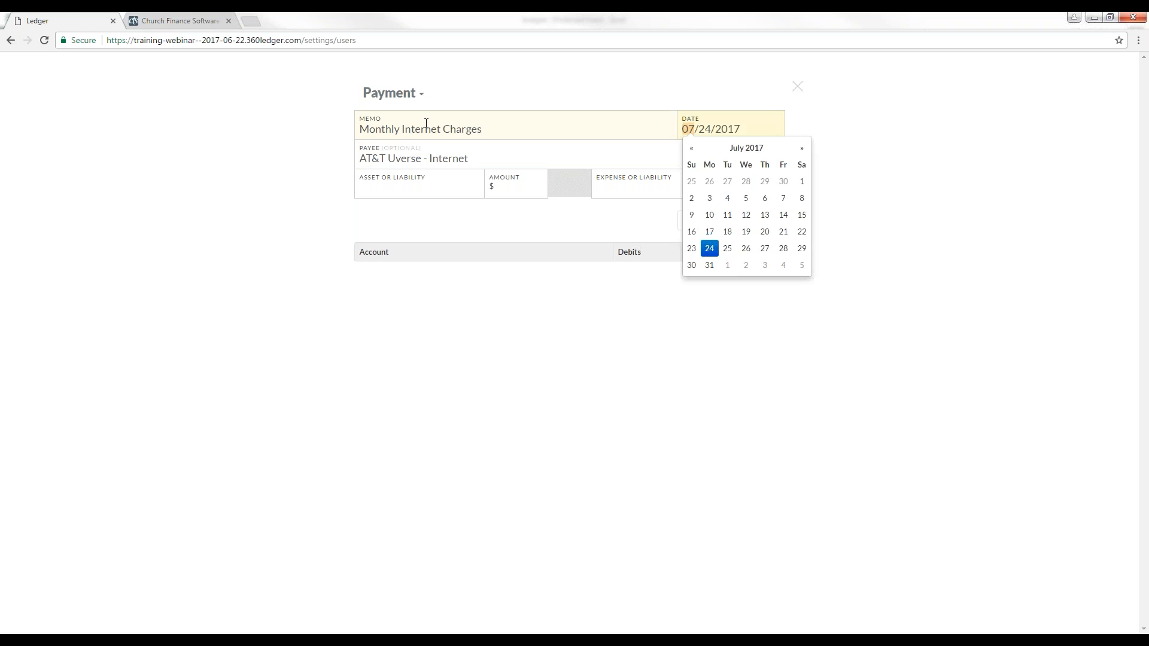
click(409, 197)
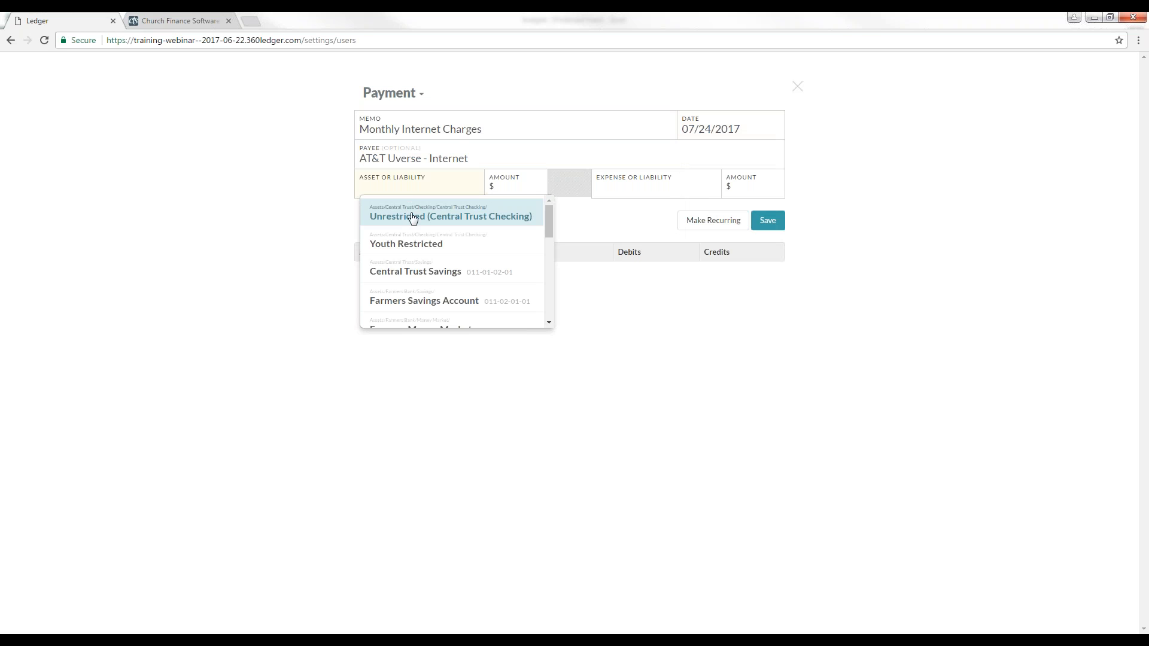
click(413, 216)
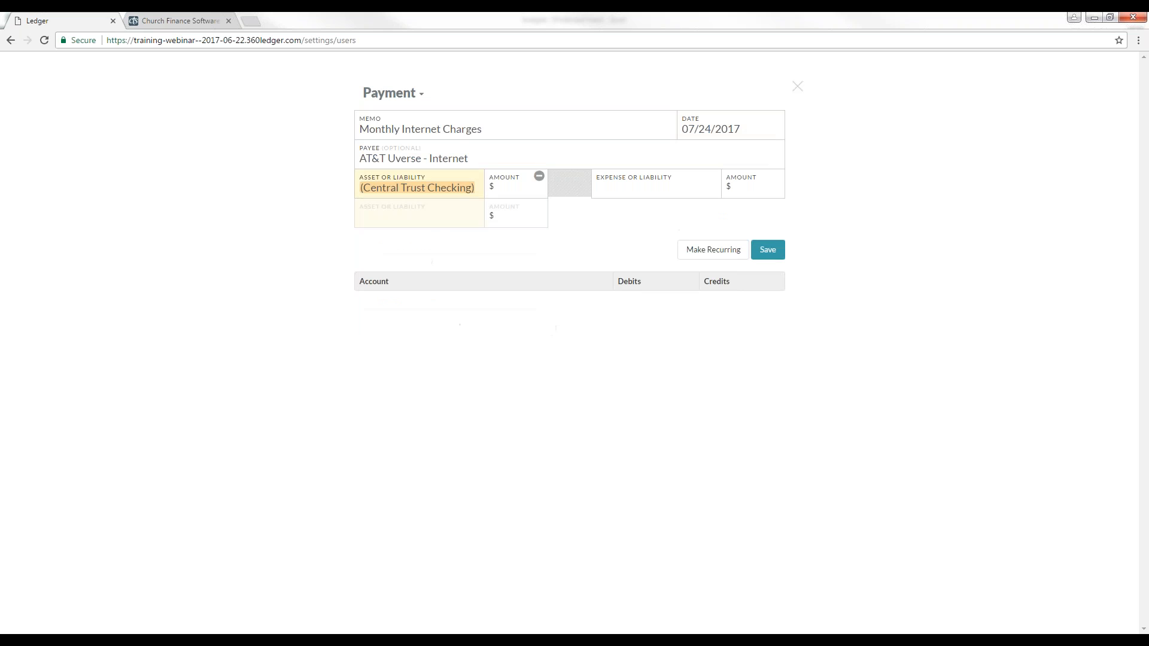
Step: Enter a payment amount of 100 and charge it to the Internet Access expense account
click(500, 191)
text(100)
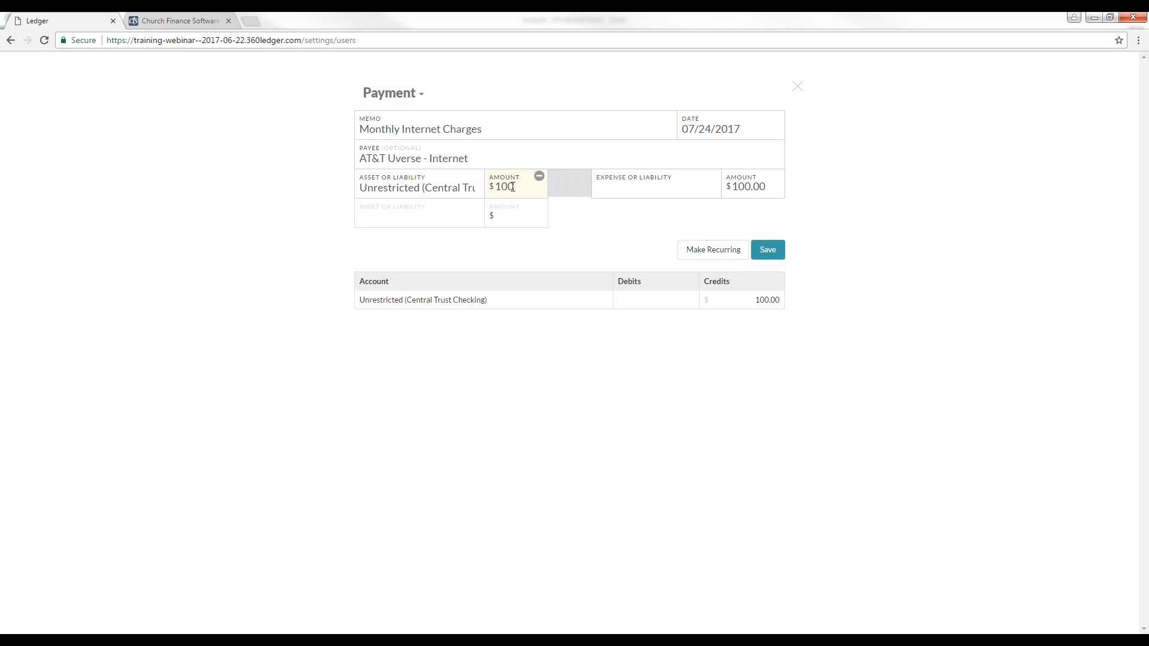
click(652, 191)
text(inter)
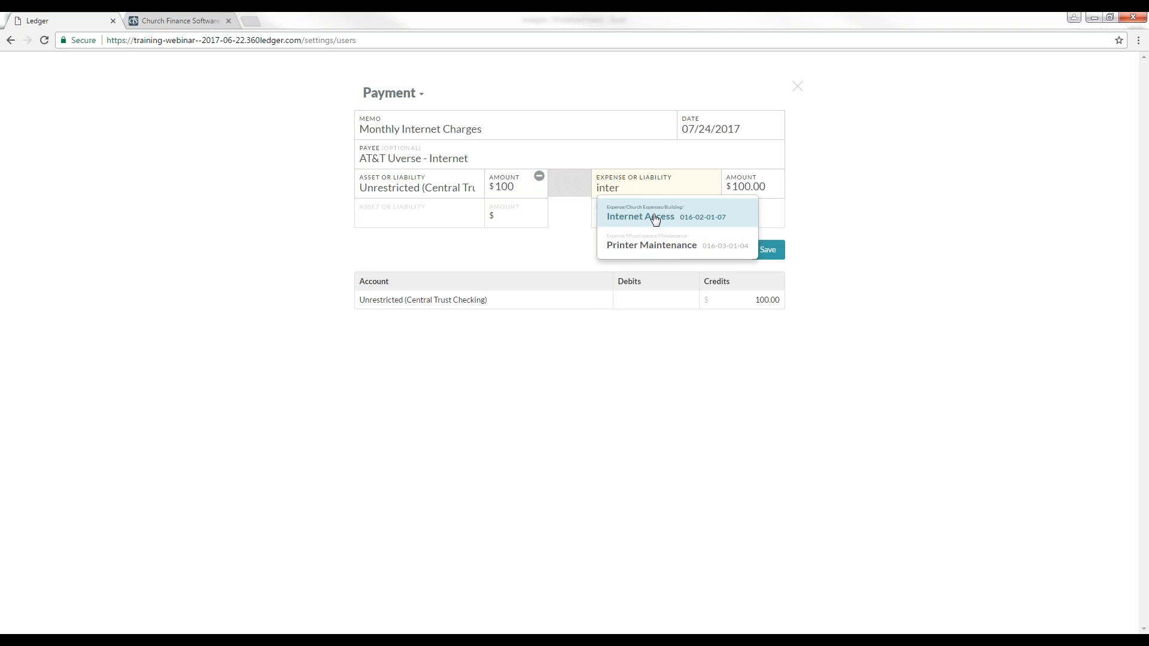
click(656, 218)
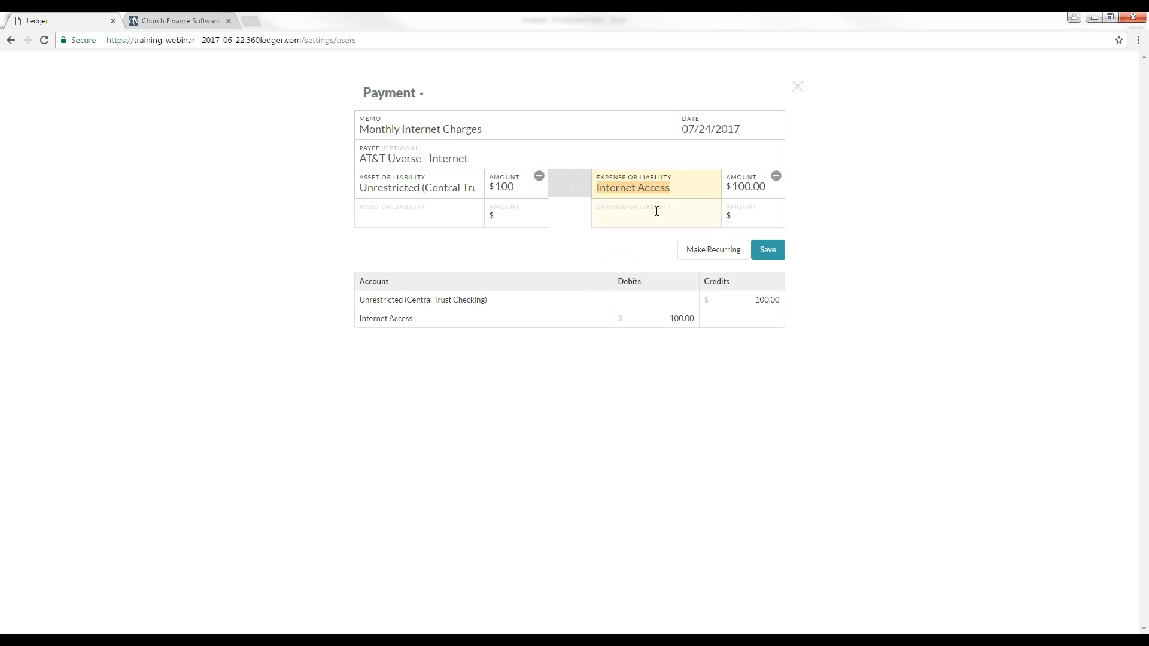
Step: Make the payment recurring every month on the 10th day and save it
click(709, 256)
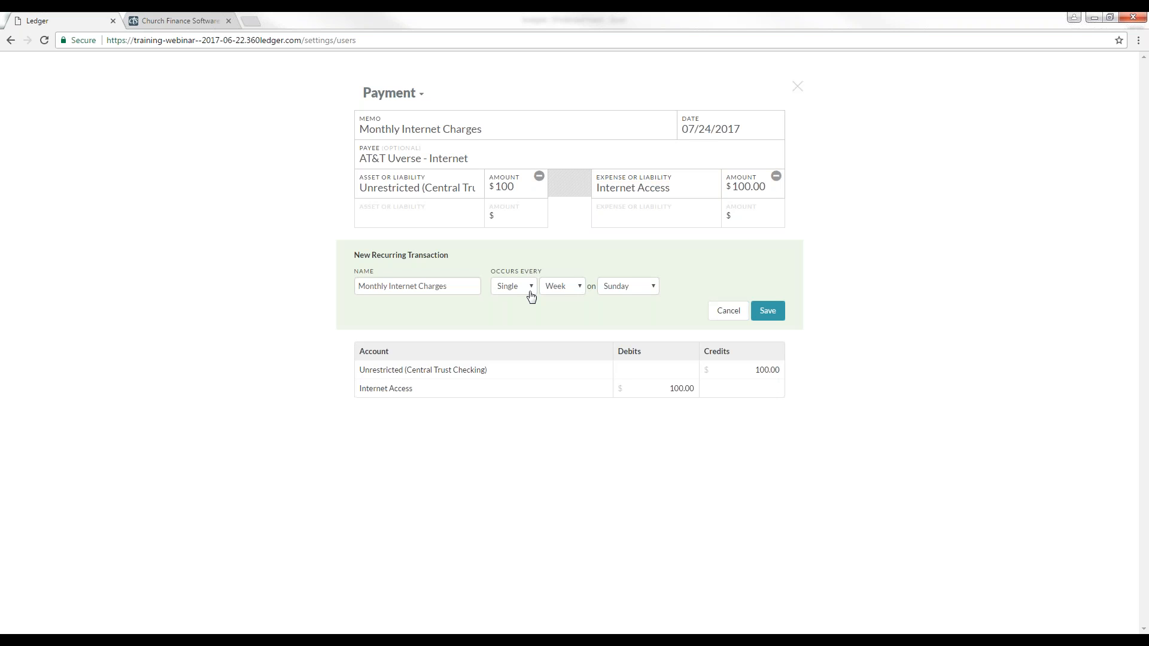
click(568, 290)
click(565, 311)
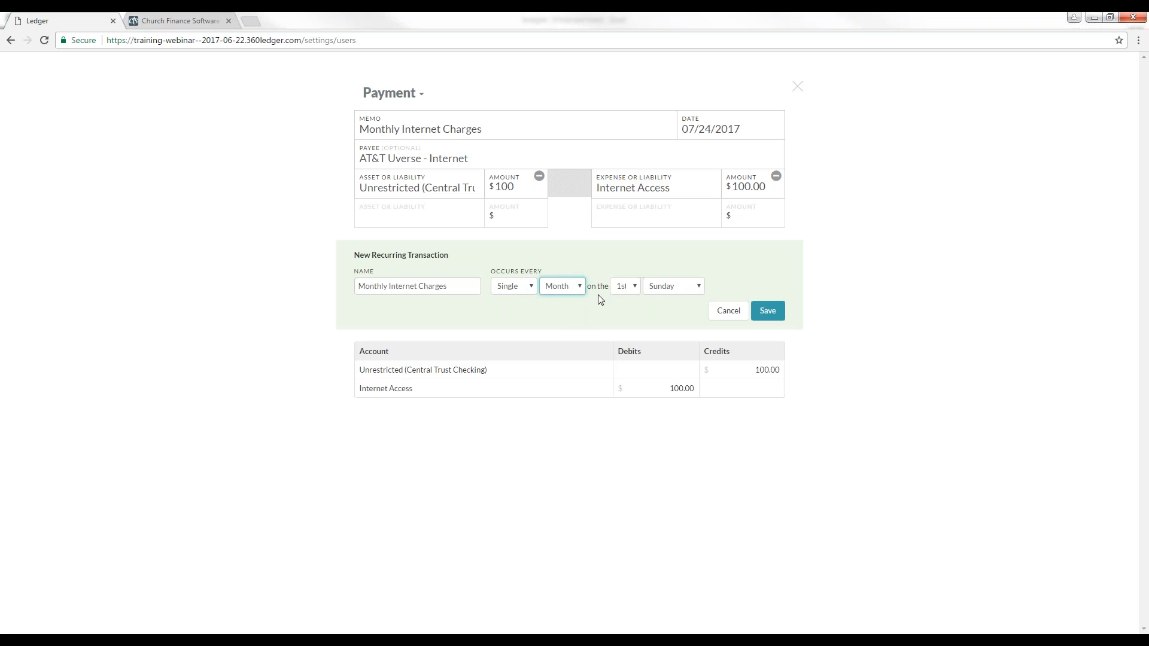
click(635, 290)
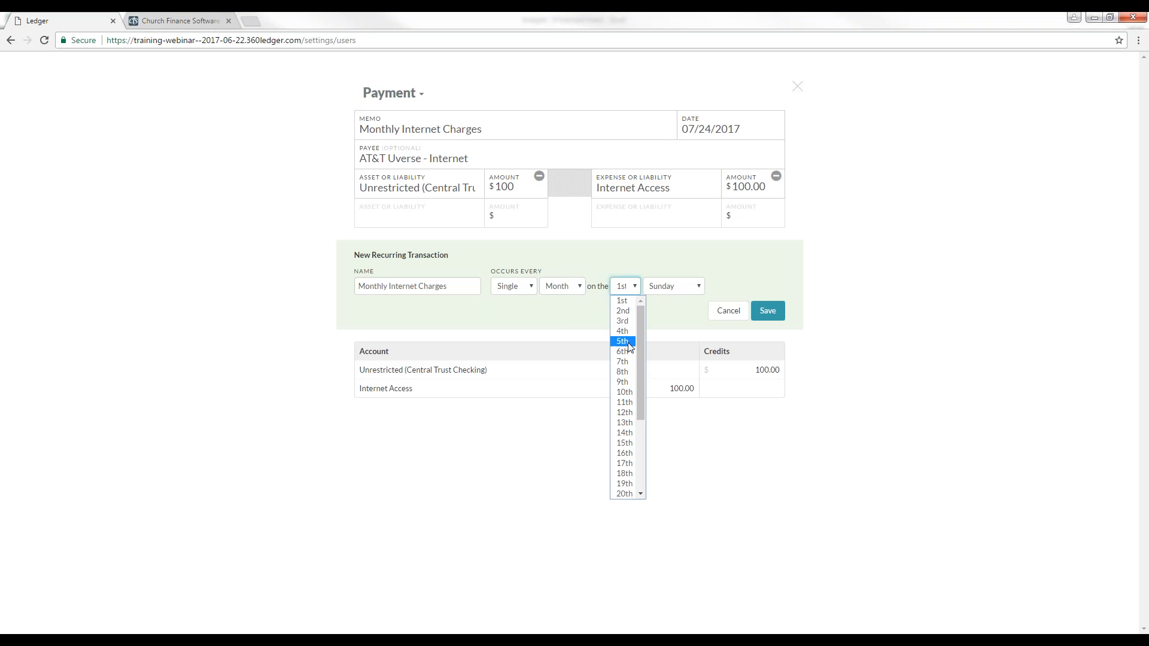
click(622, 393)
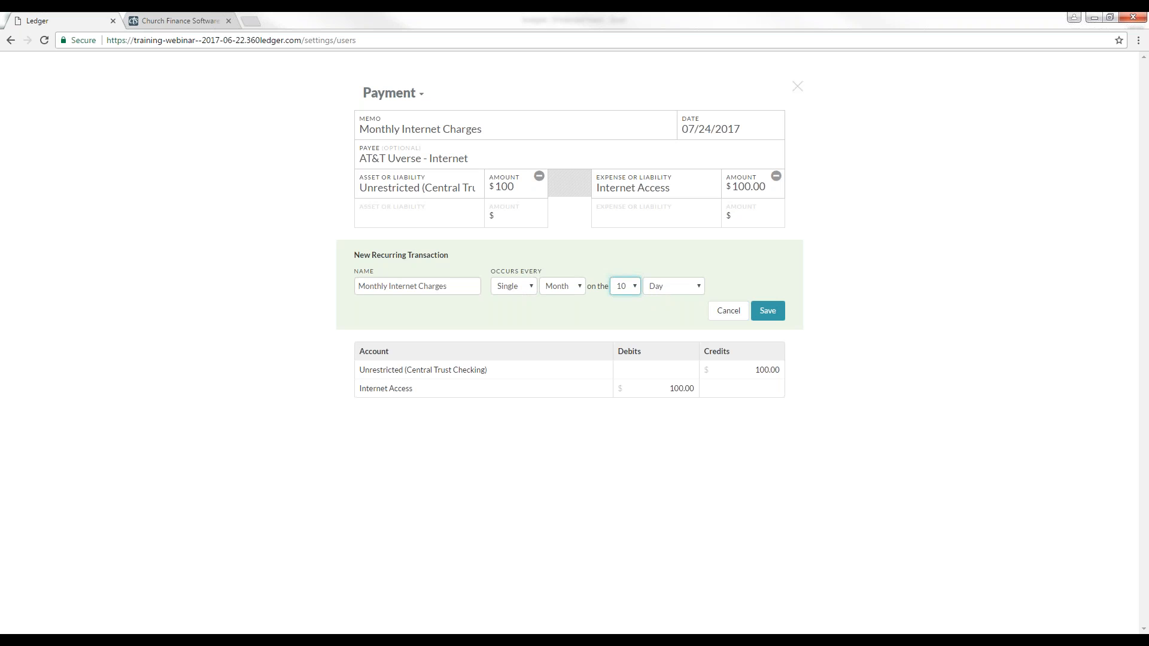
click(772, 312)
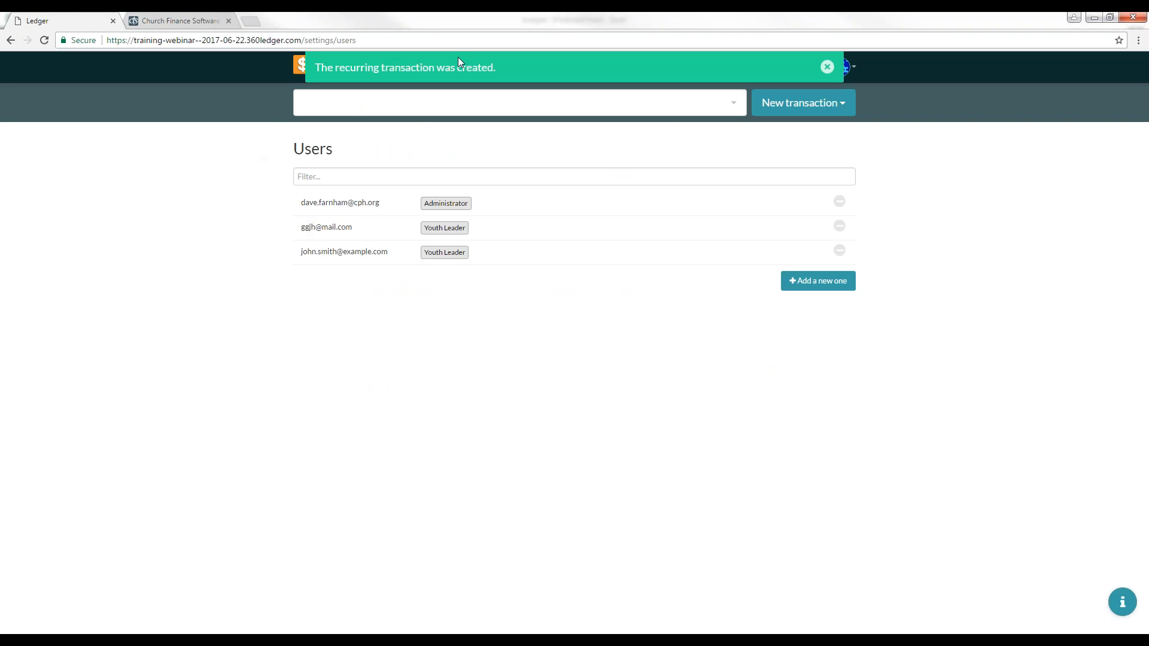
click(827, 66)
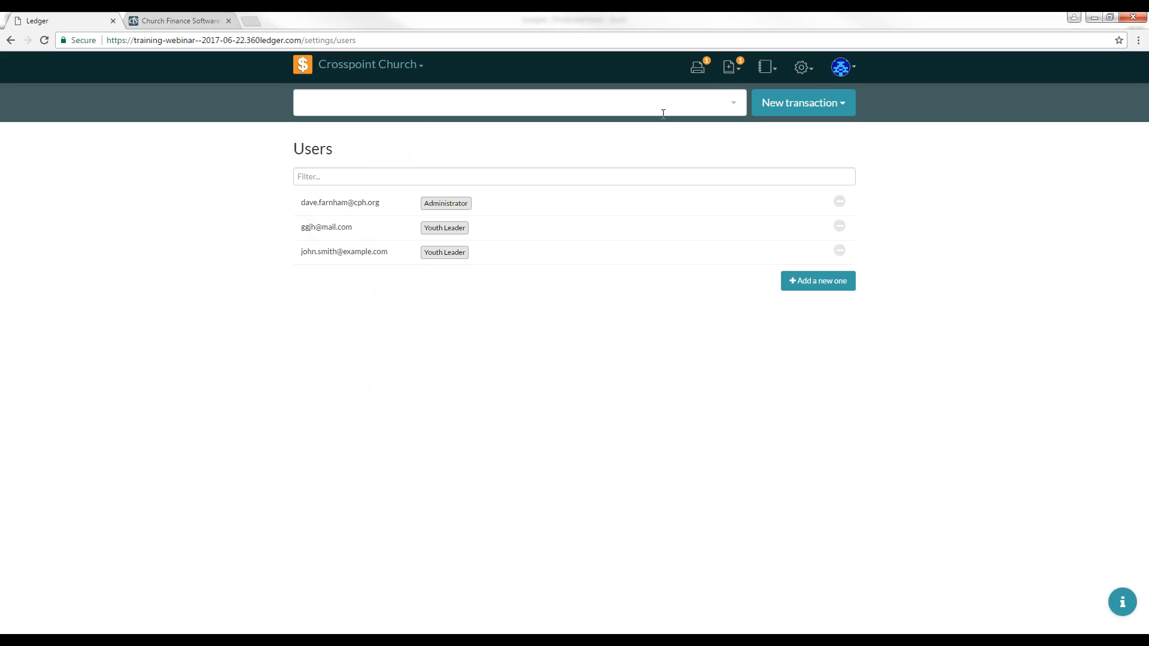
Step: Open the pending transactions list to check the scheduled internet payment
click(732, 69)
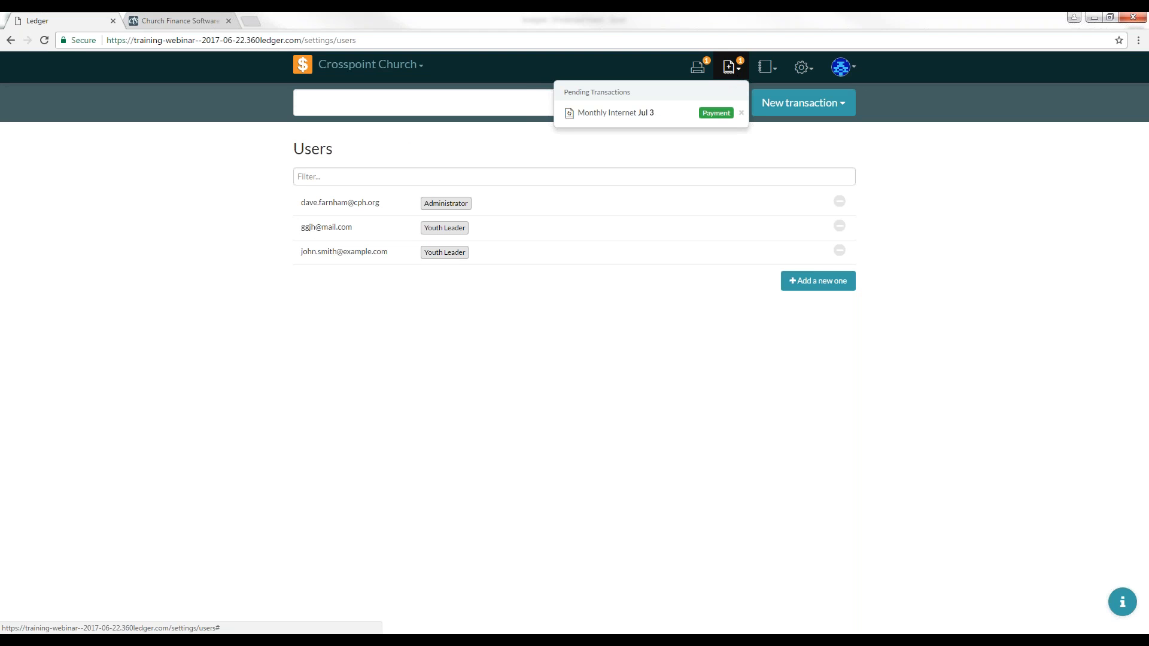
click(756, 135)
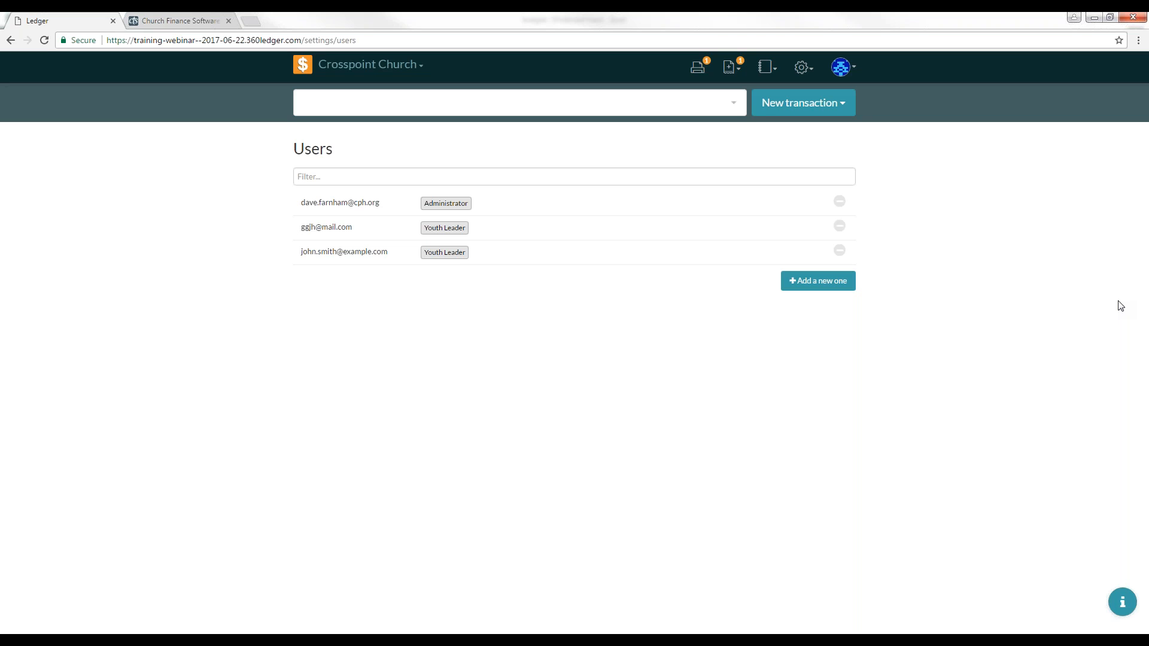
Step: Switch to the presentation slides
key(alt+Tab)
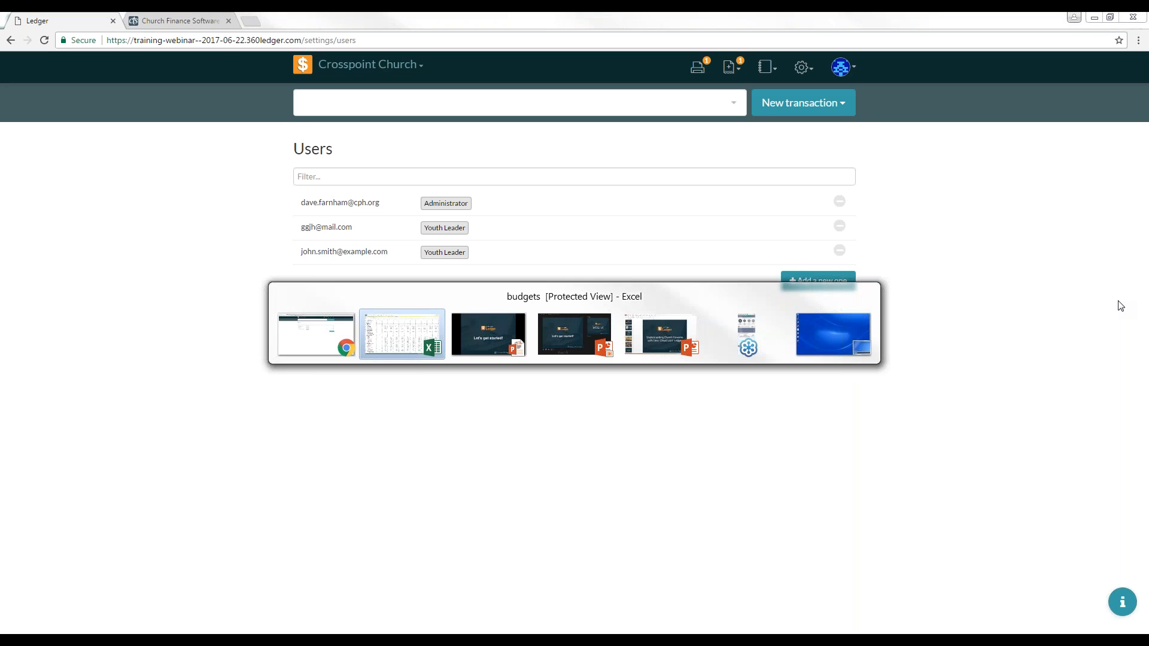
key(alt+Tab)
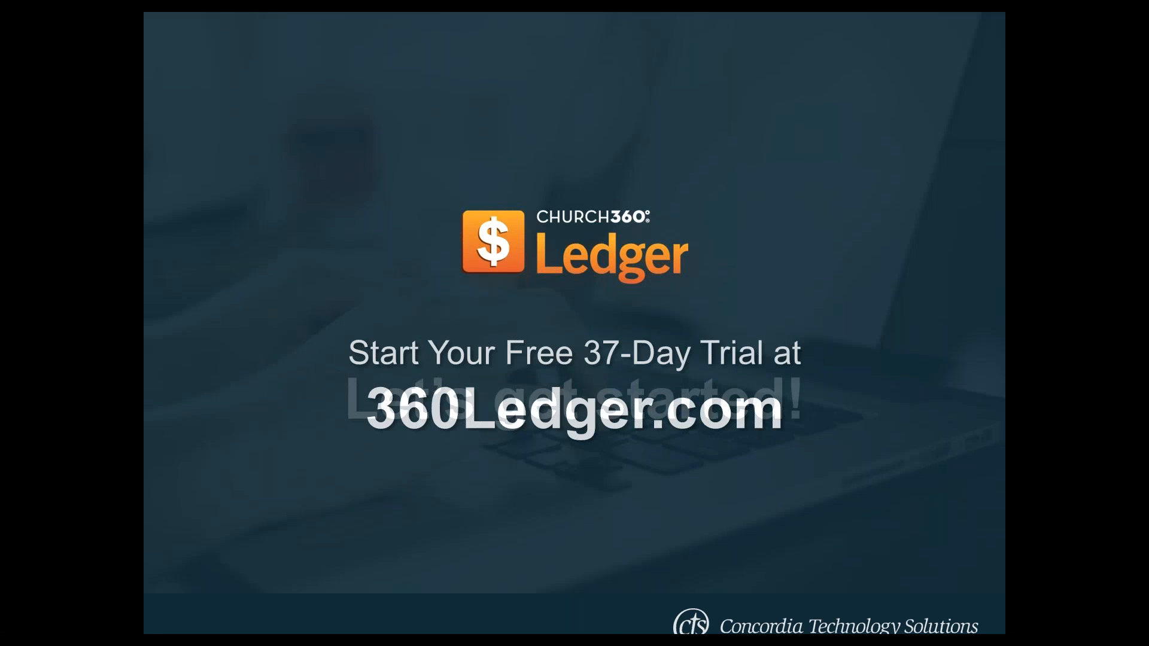